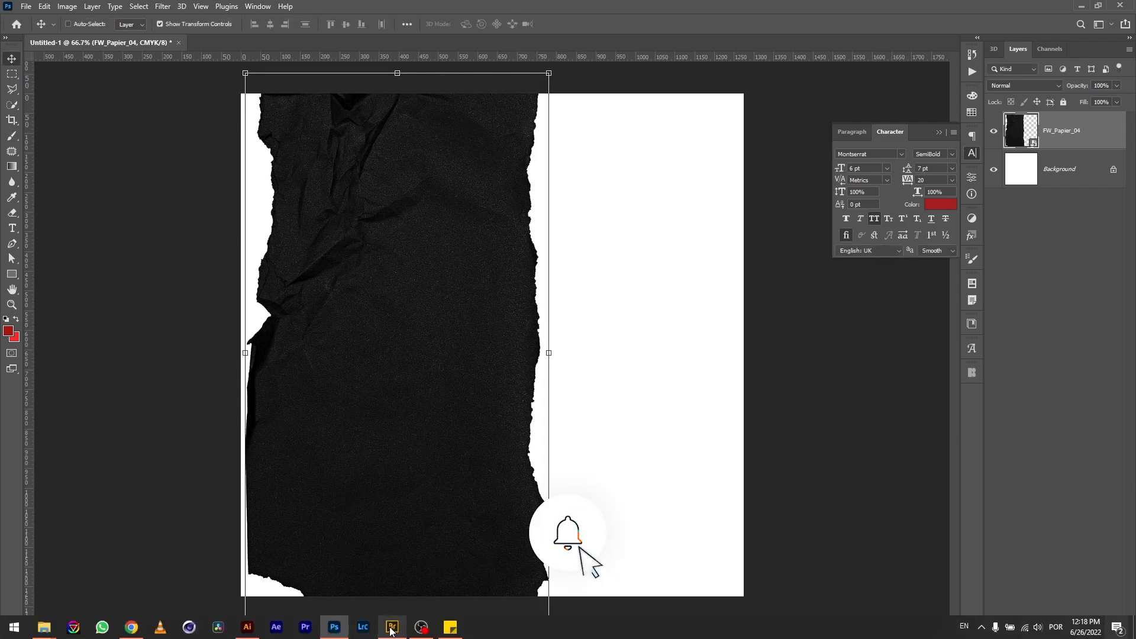
Switch from the torn-paper poster to Adobe Bridge to pick more images
left_click(391, 627)
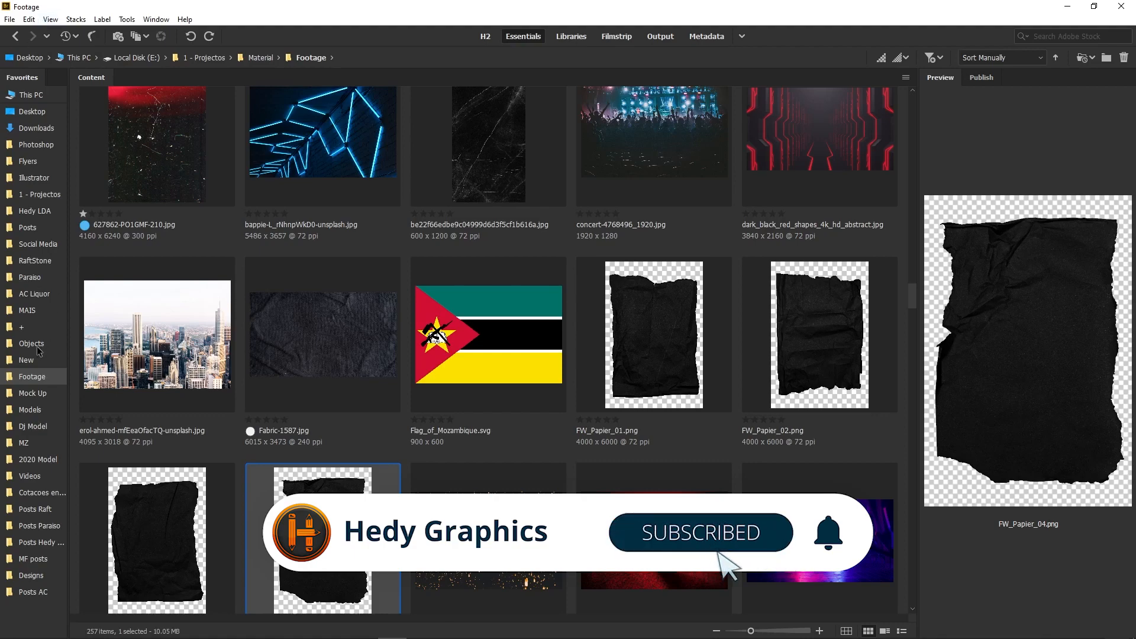
Place the tattooed man photo 1.png from the 2020 Model folder onto the poster's right side
left_click(37, 461)
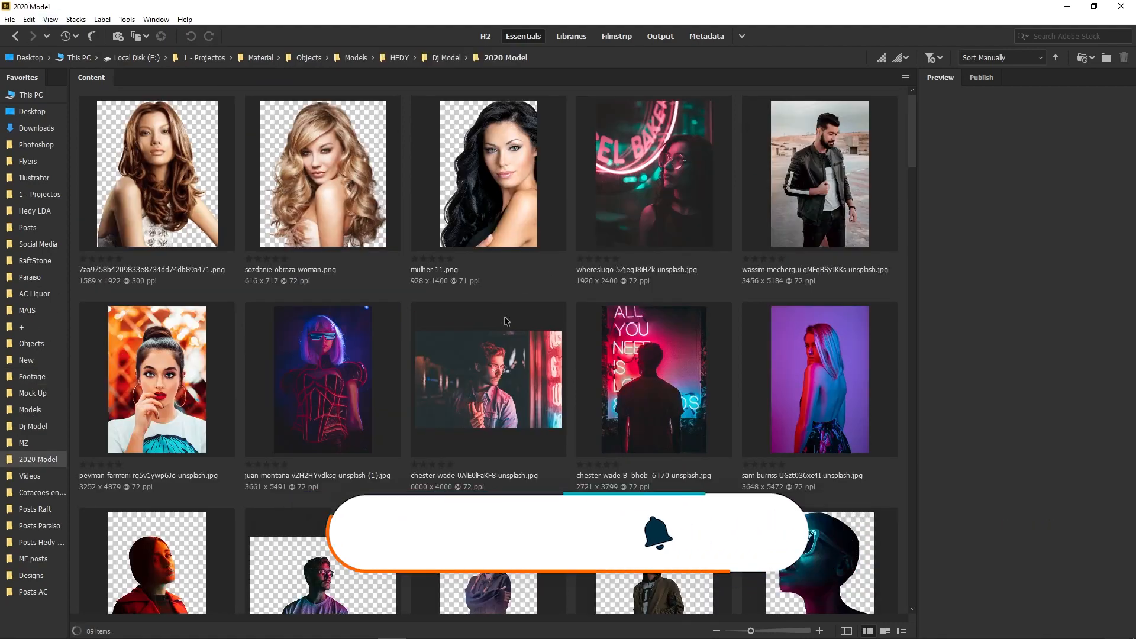
scroll(452, 482, "down", 3)
scroll(456, 479, "down", 3)
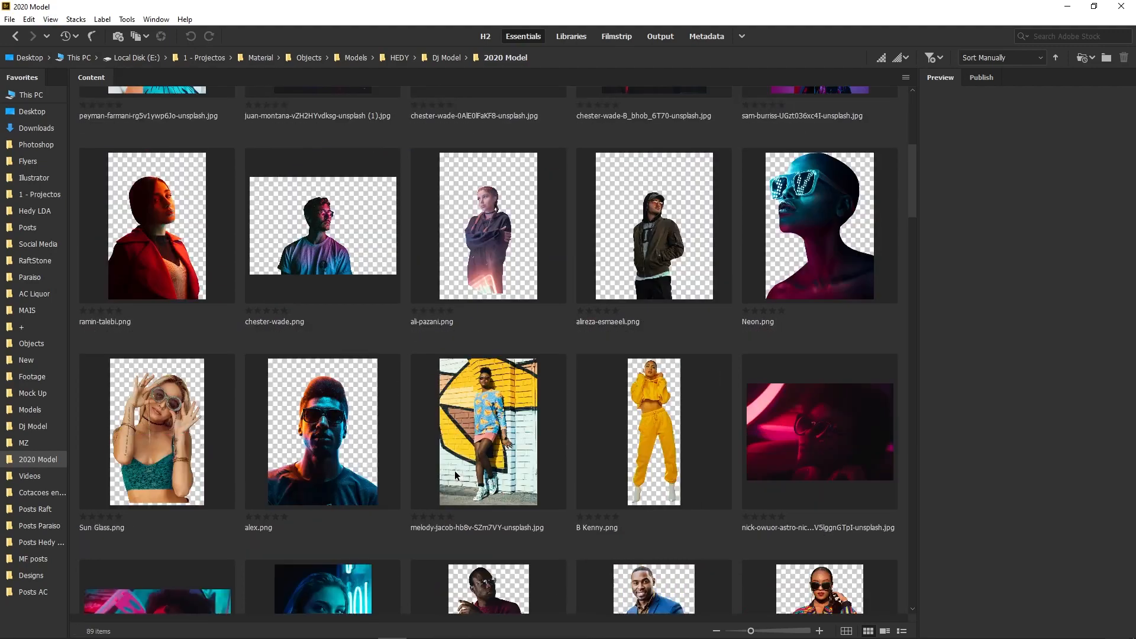
scroll(488, 448, "down", 3)
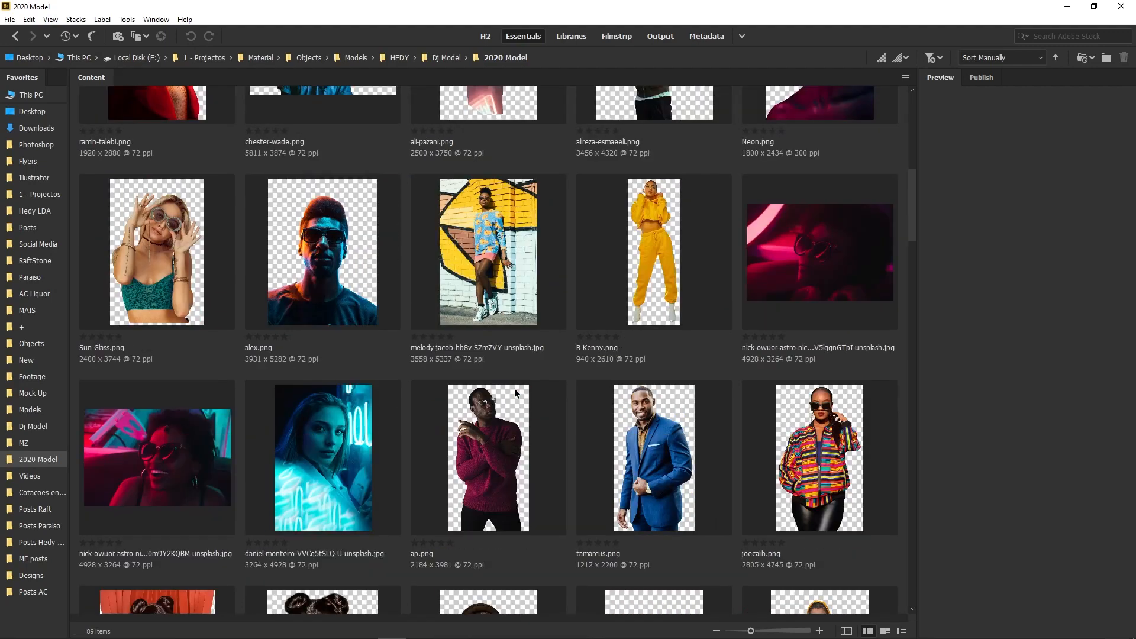
scroll(515, 392, "down", 3)
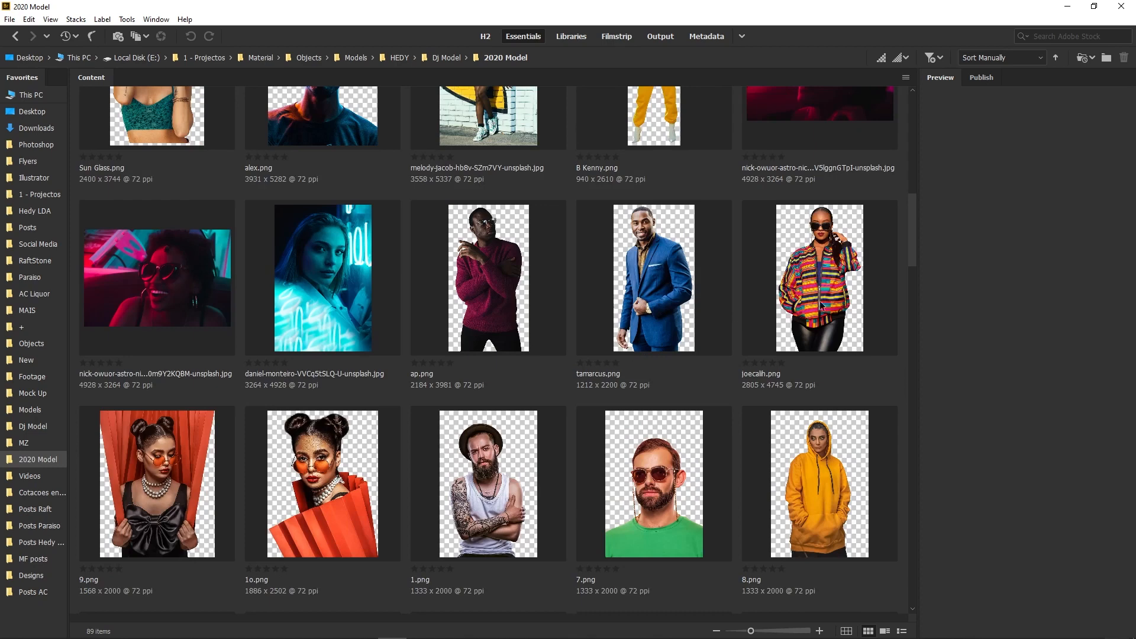
left_click(435, 496)
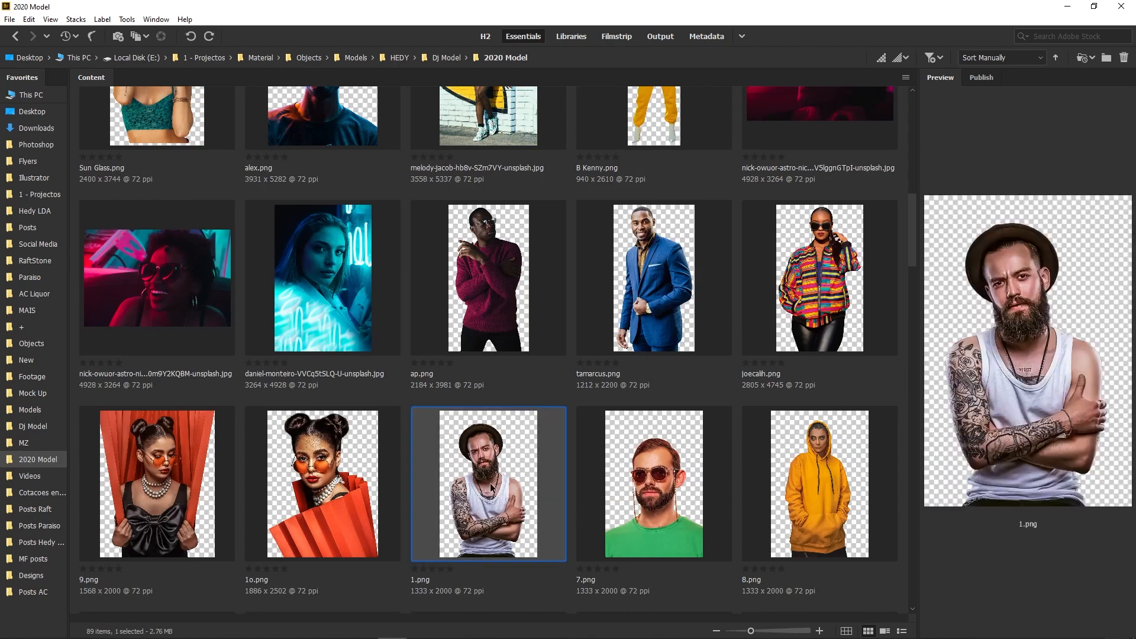
left_click_drag(492, 486, 639, 414)
key("Return")
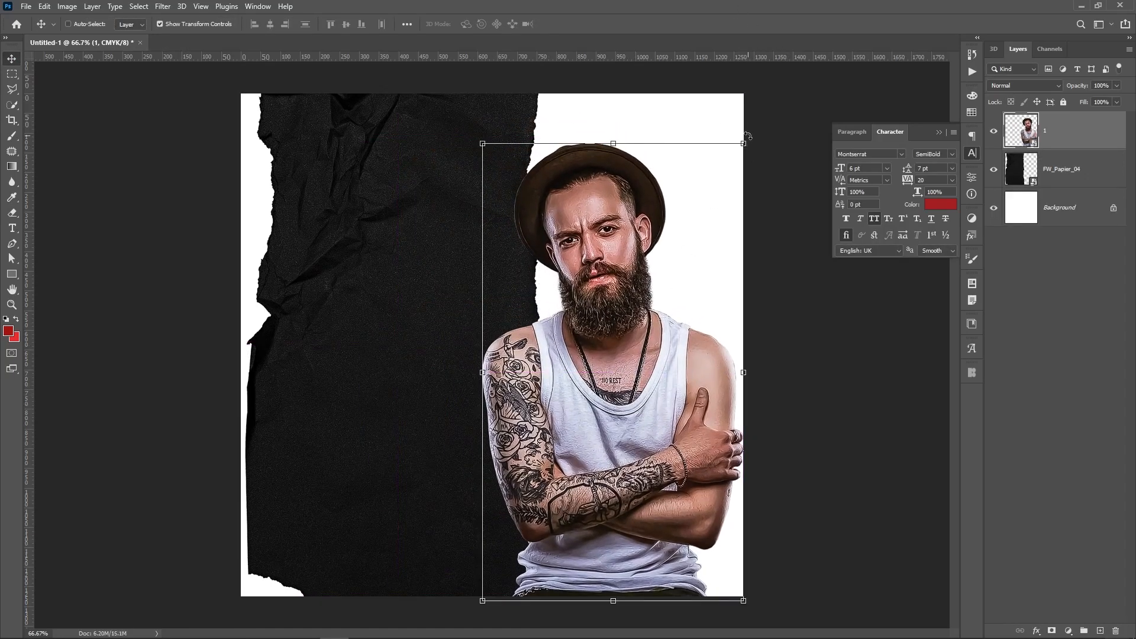
Enlarge the man cutout slightly, nudge it right, and return to Adobe Bridge
key("ctrl+t")
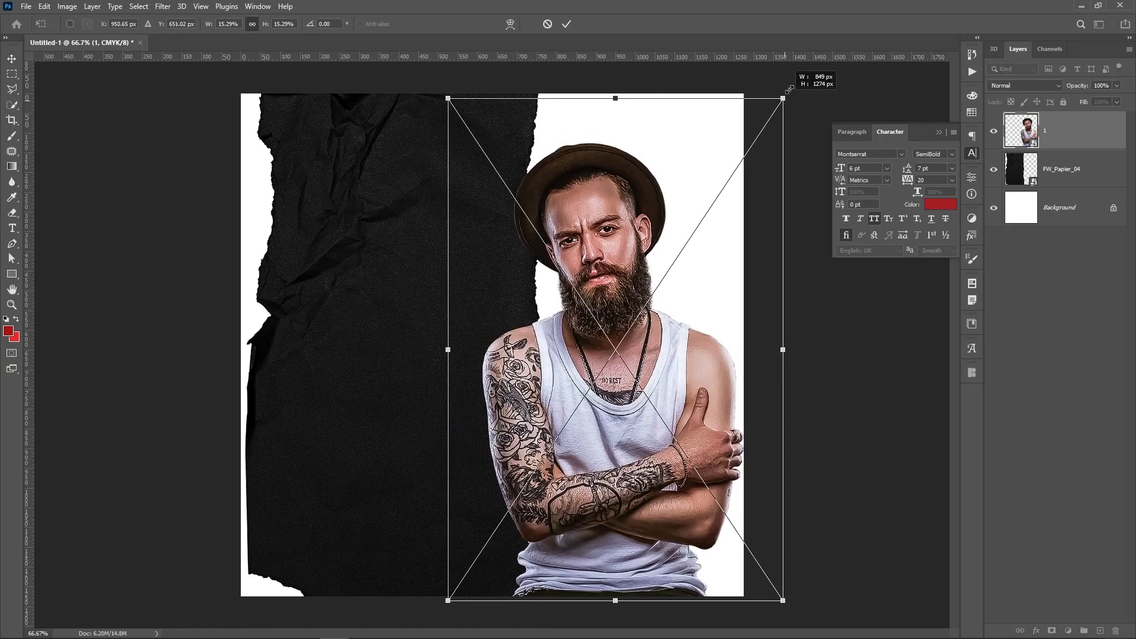
left_click_drag(790, 89, 812, 54)
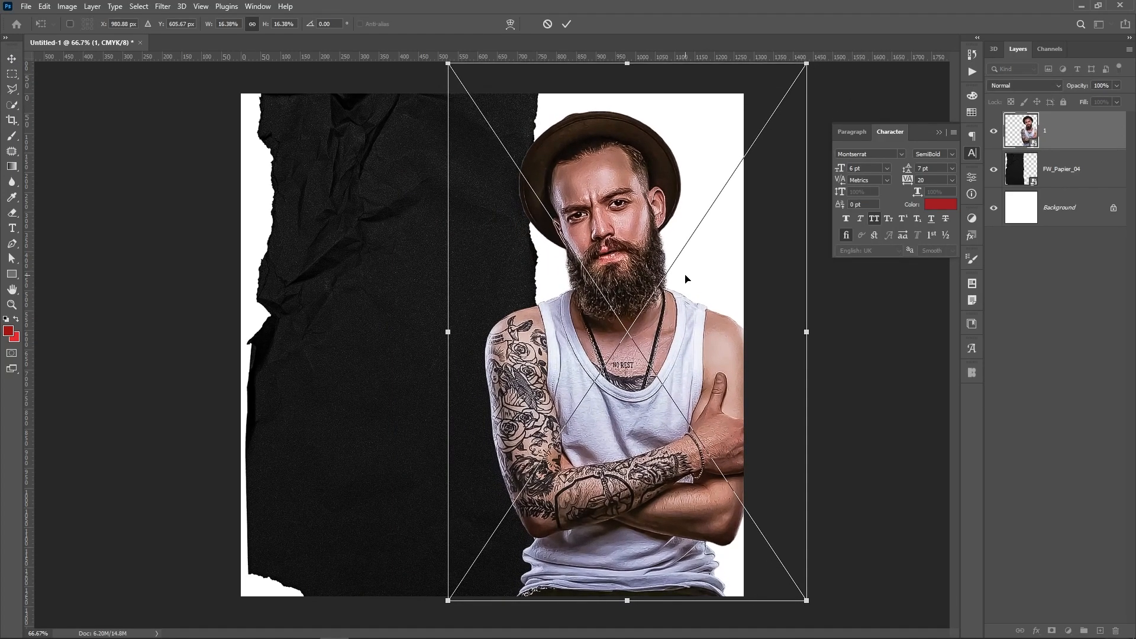
key("Return")
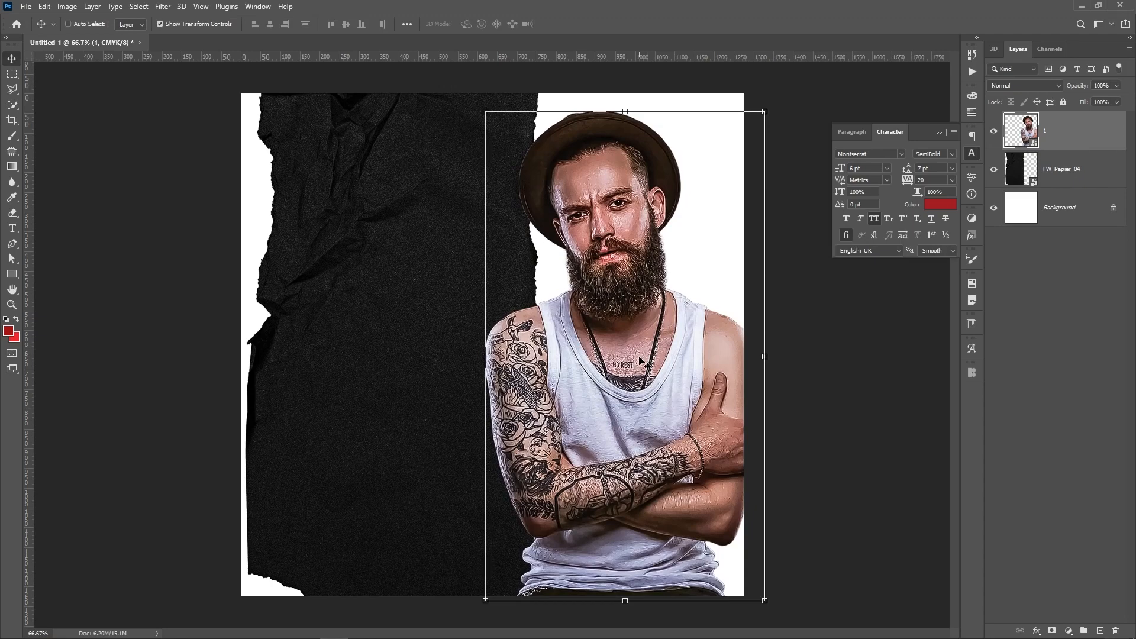
key("Right")
key("Right")
key("Right")
key("Right")
key("Right")
key("Right")
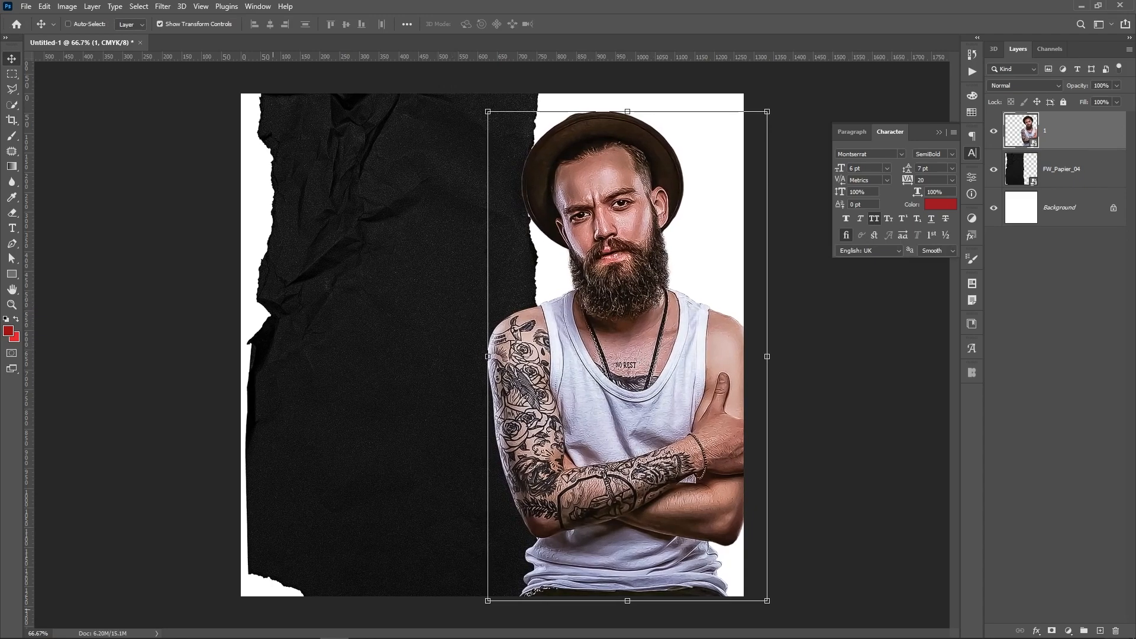
mouse_move(308, 629)
left_click(387, 631)
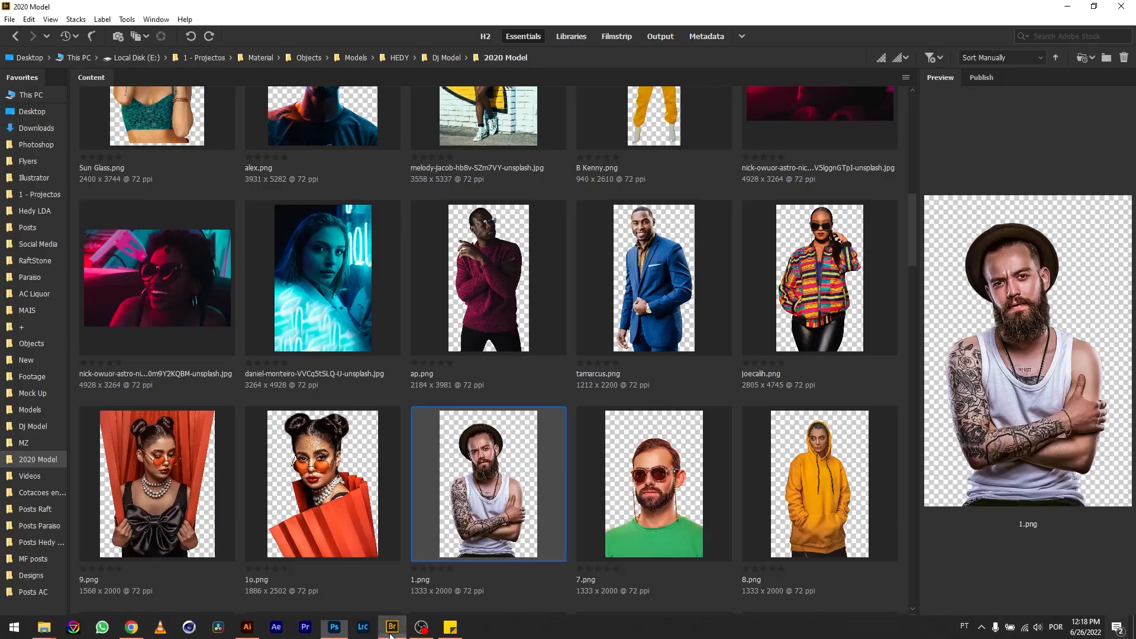
Browse the Objects folder's 353 cutout images down to the last ones
left_click(43, 349)
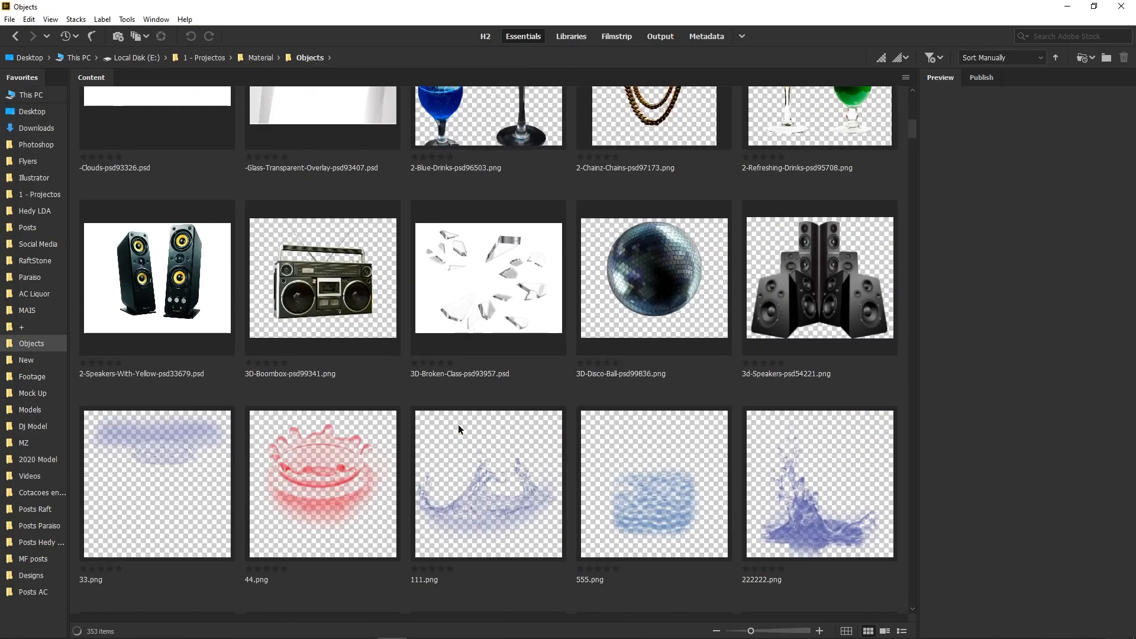
scroll(460, 428, "down", 15)
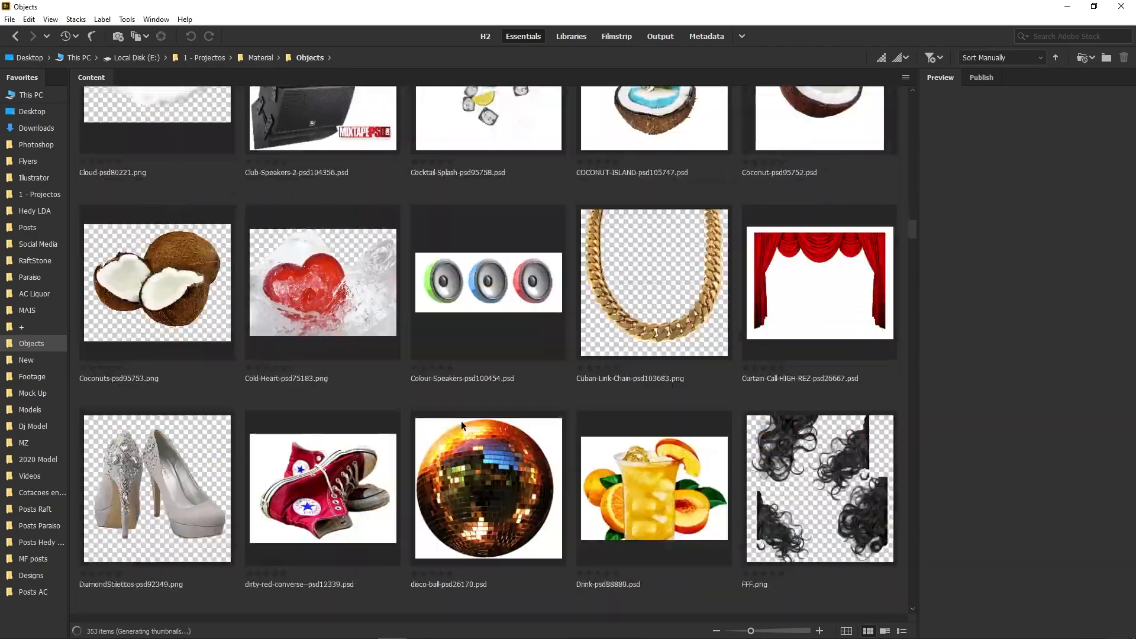
scroll(462, 424, "down", 20)
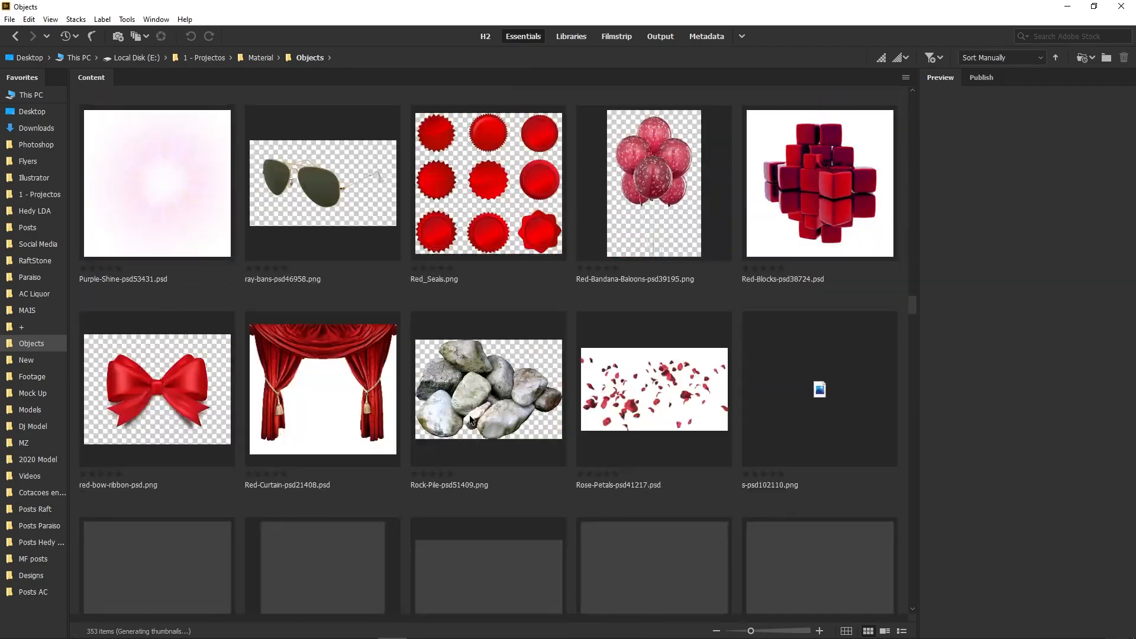
scroll(470, 419, "down", 15)
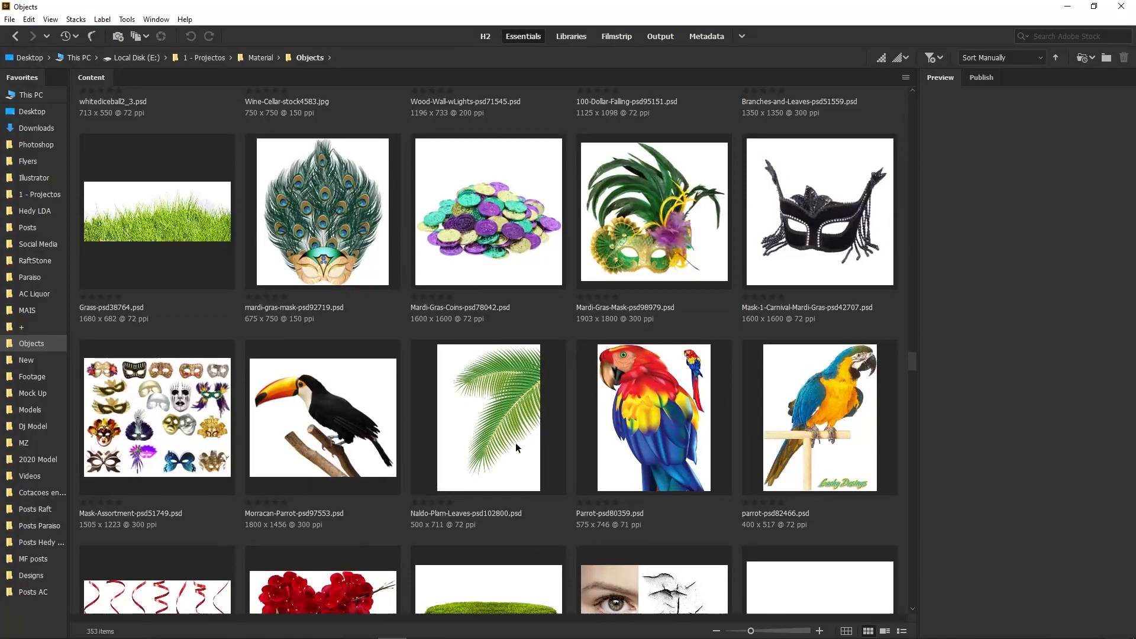
scroll(516, 448, "down", 20)
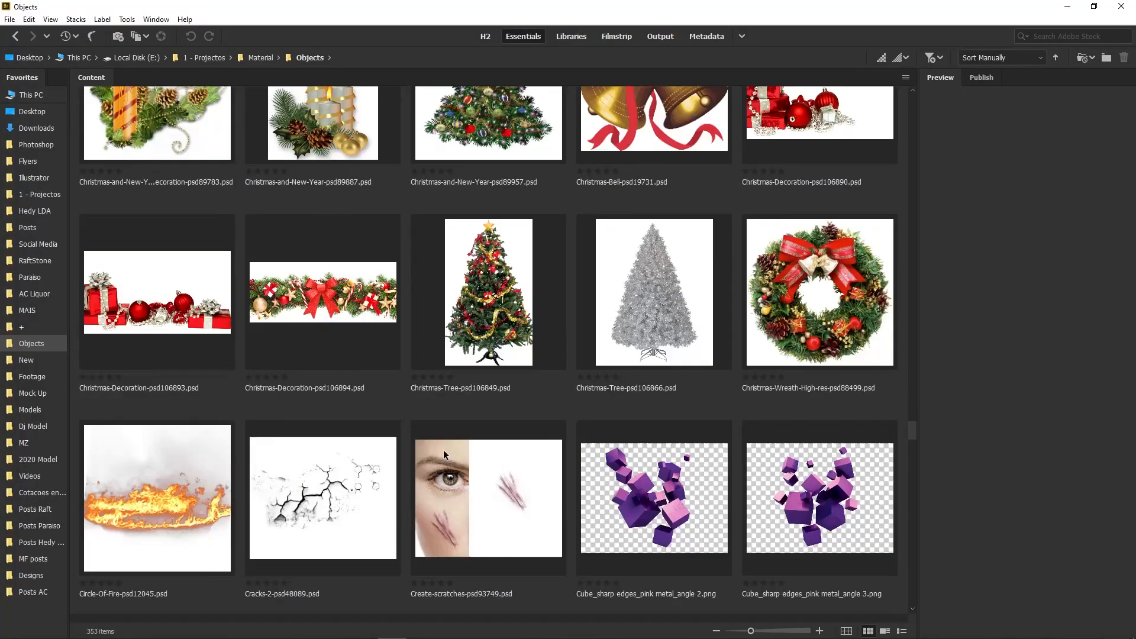
scroll(447, 454, "down", 20)
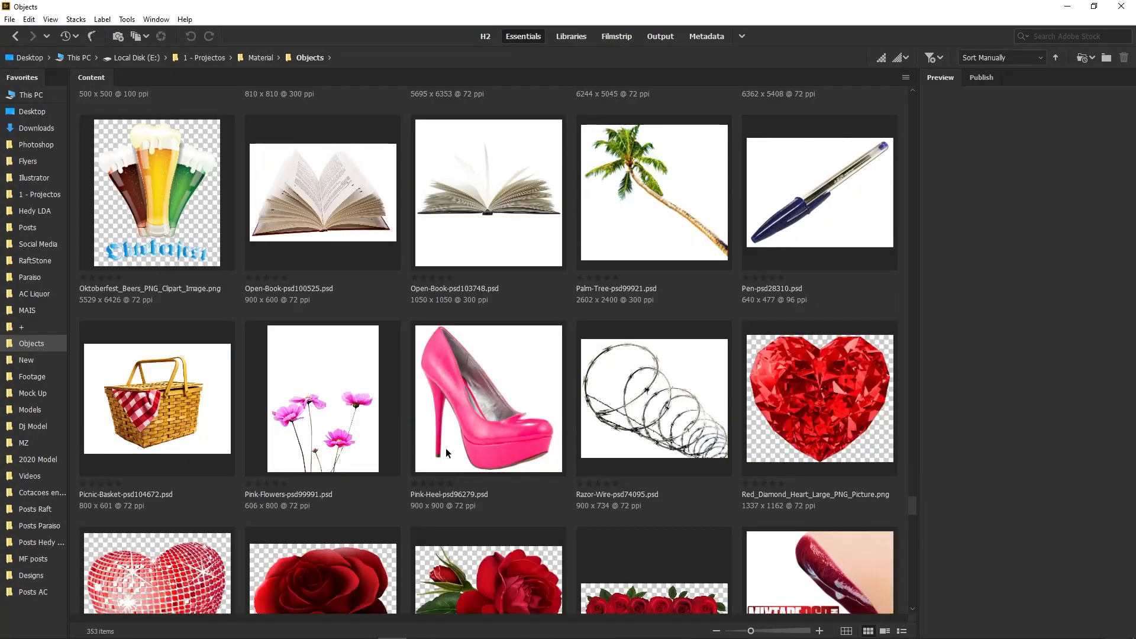
scroll(446, 453, "down", 5)
scroll(826, 523, "down", 20)
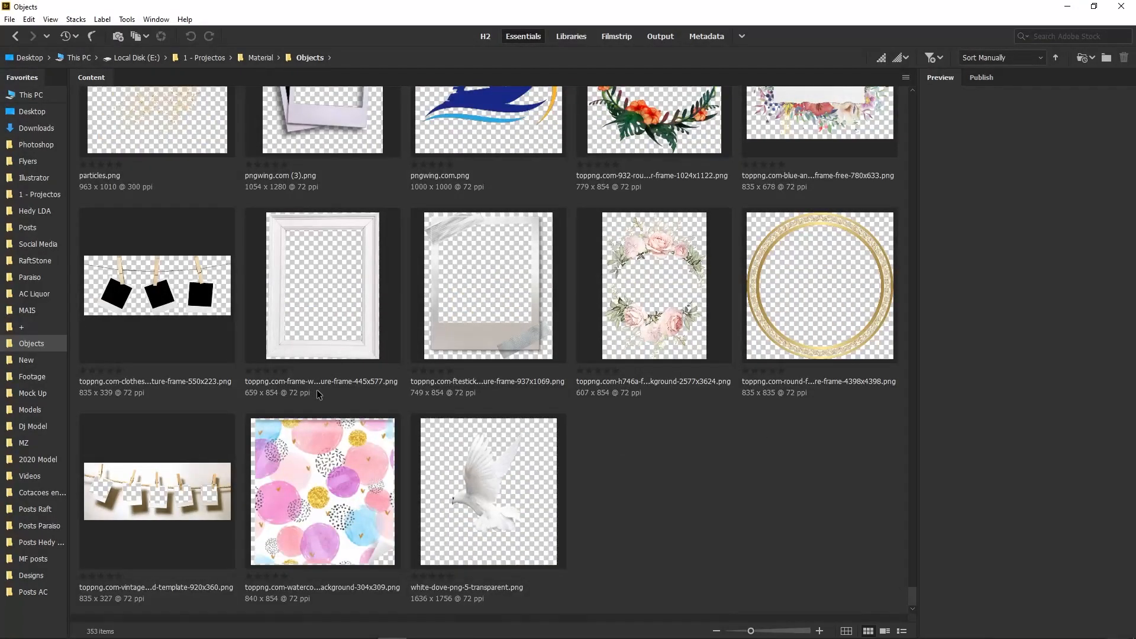
left_click(28, 314)
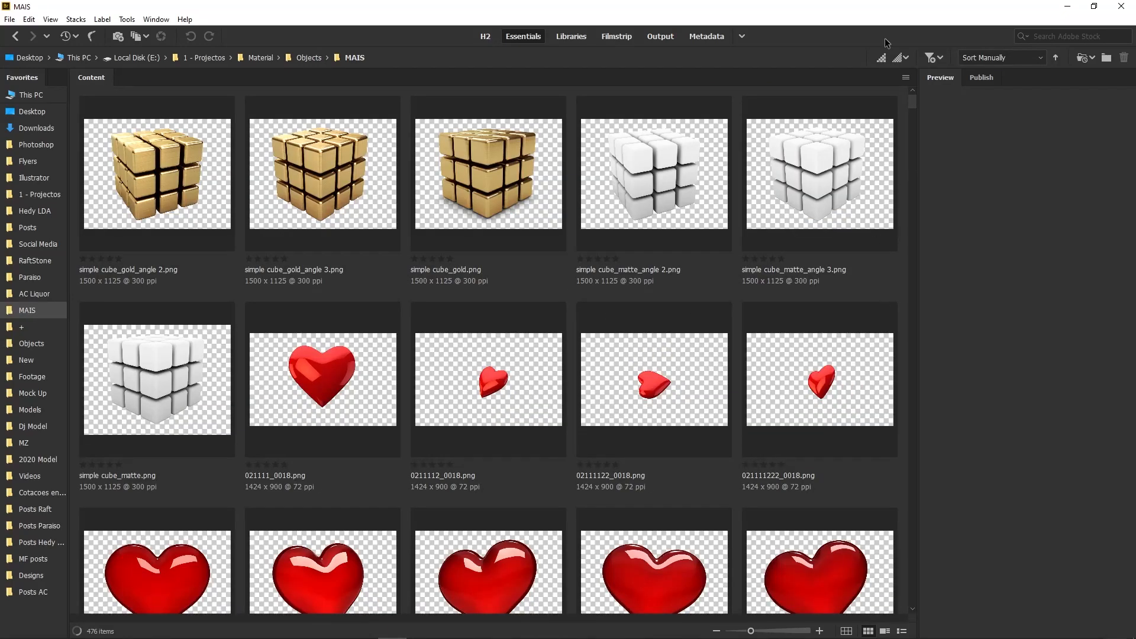
scroll(728, 284, "down", 3)
left_click(758, 300)
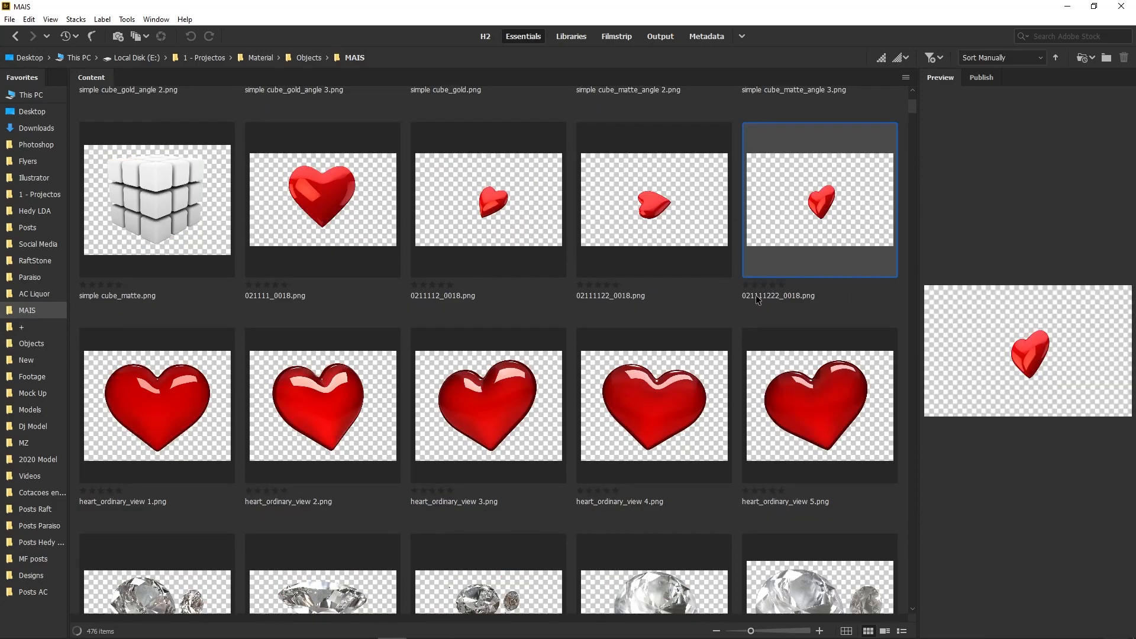
scroll(568, 324, "down", 10)
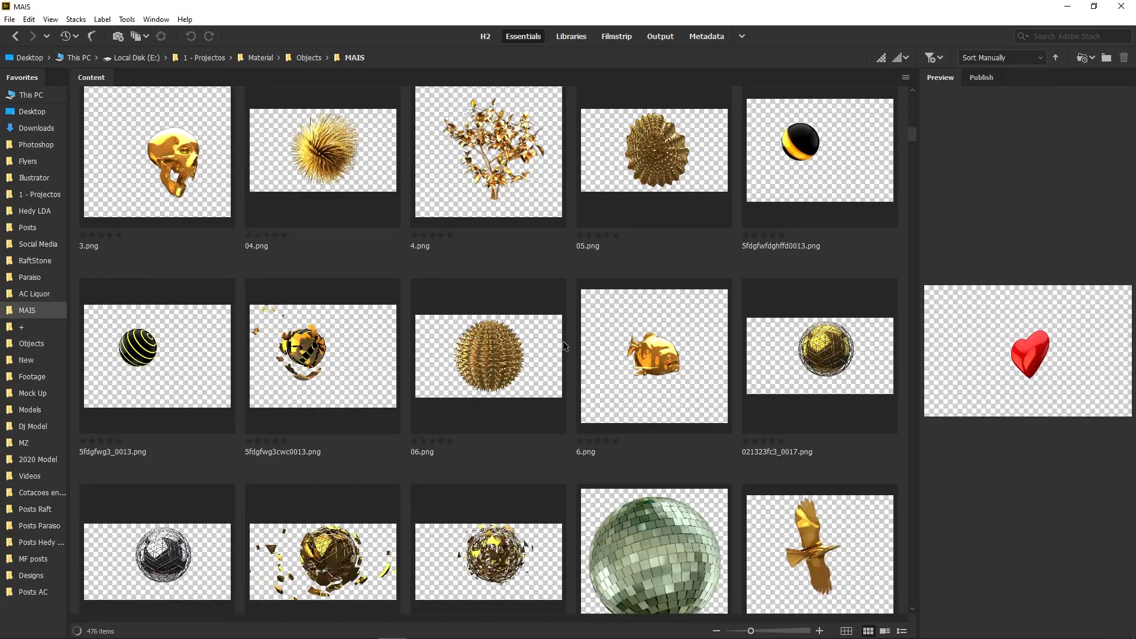
scroll(563, 341, "down", 5)
scroll(565, 343, "down", 10)
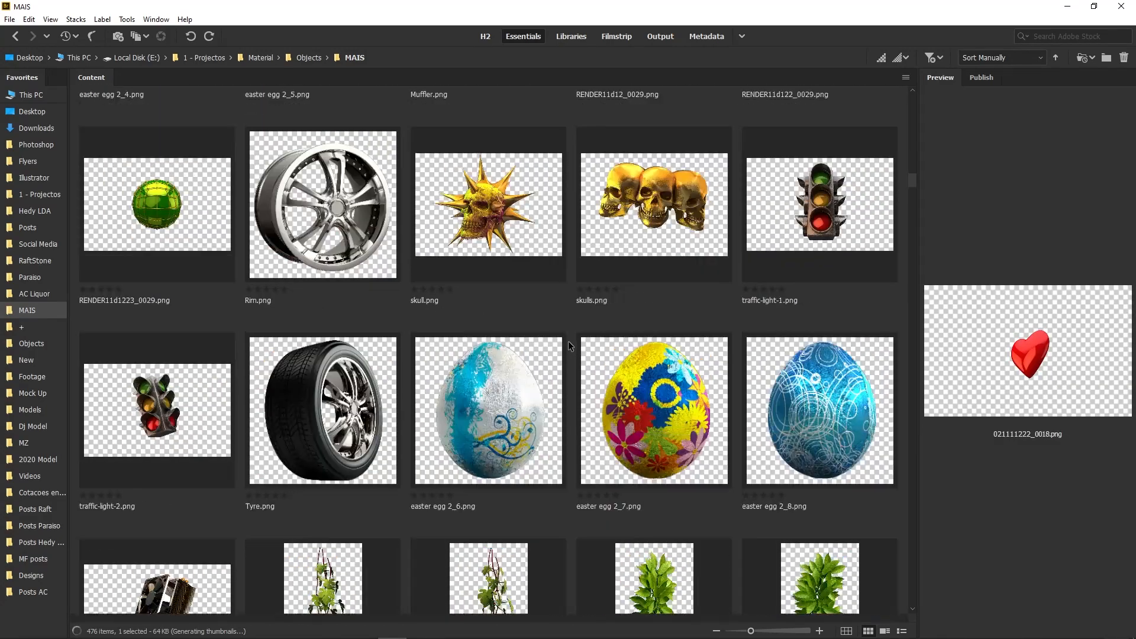
scroll(568, 346, "down", 10)
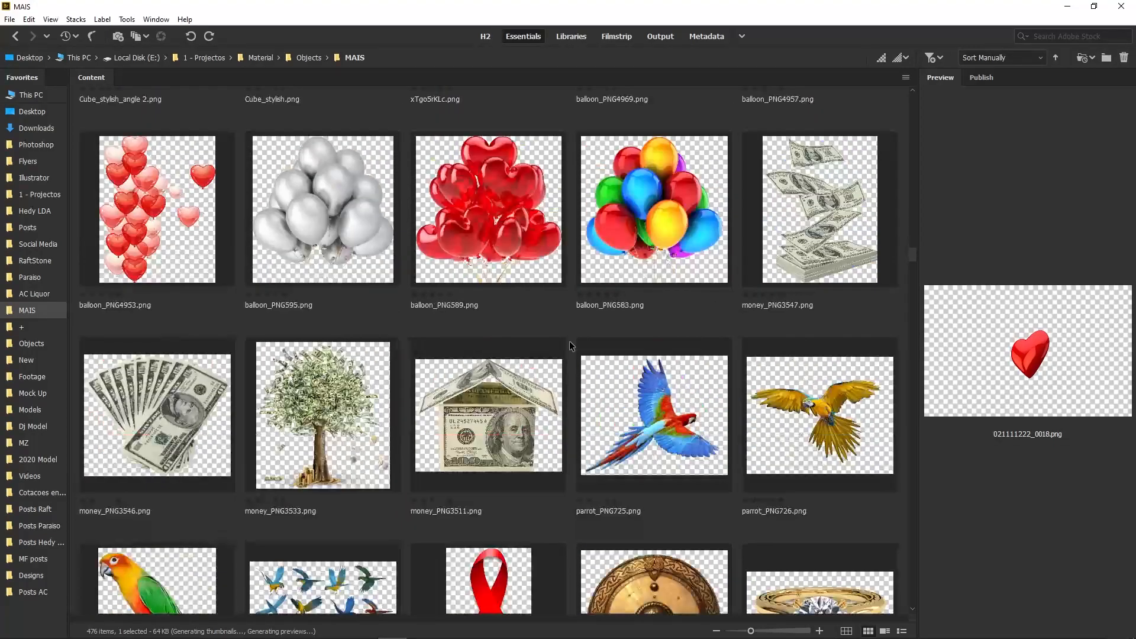
scroll(569, 346, "up", 1)
scroll(569, 346, "up", 1)
scroll(569, 346, "down", 8)
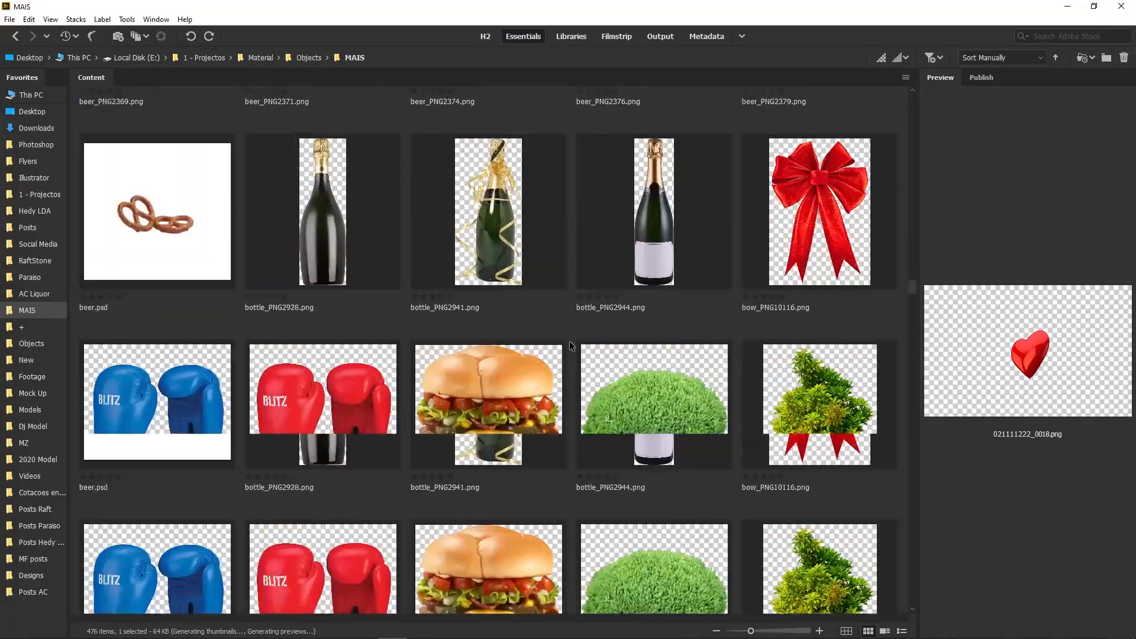
scroll(572, 346, "down", 10)
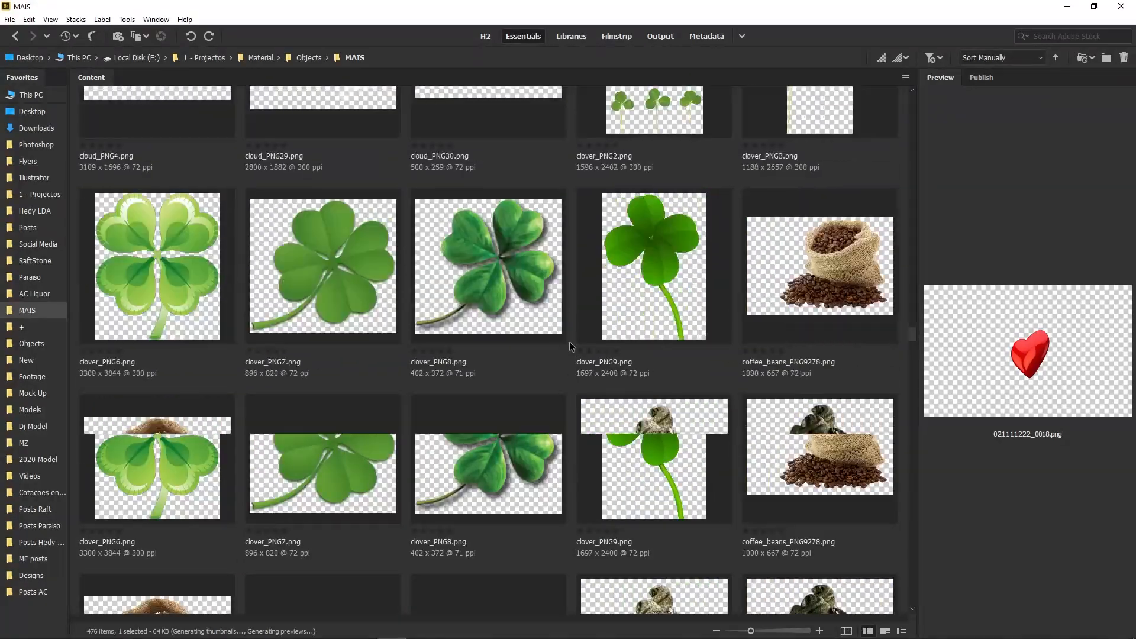
scroll(570, 342, "down", 15)
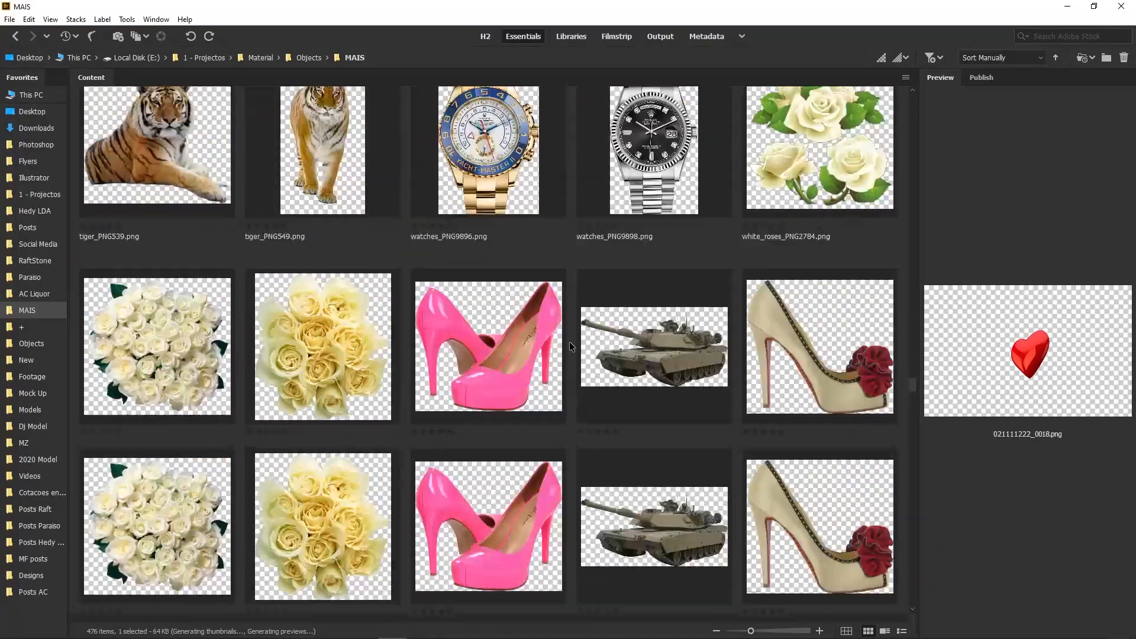
scroll(570, 339, "down", 15)
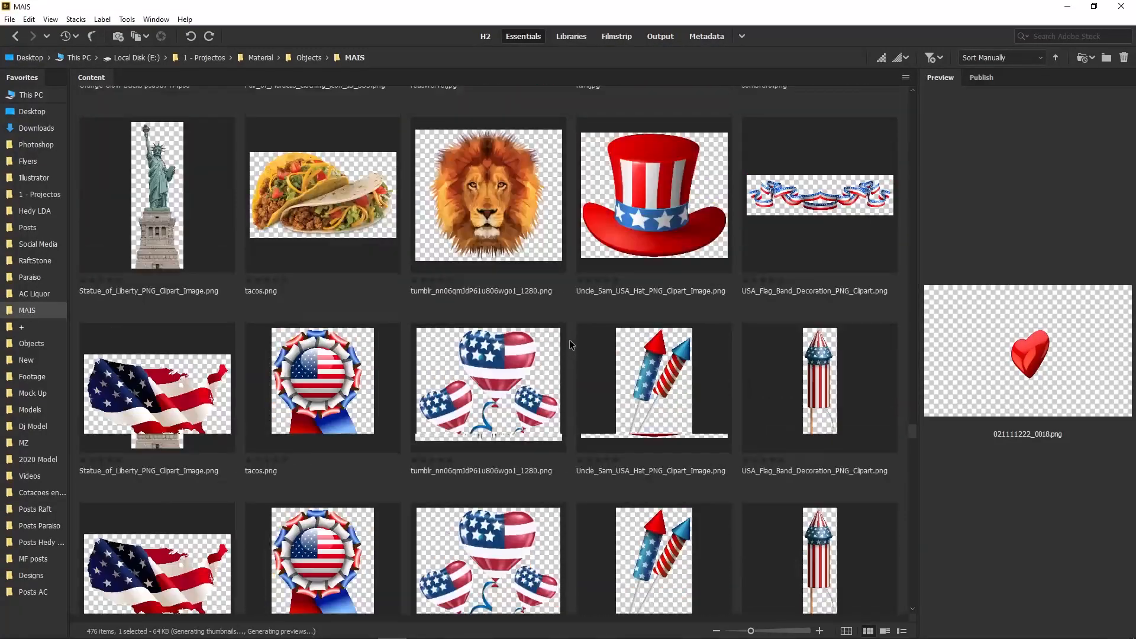
scroll(569, 340, "down", 15)
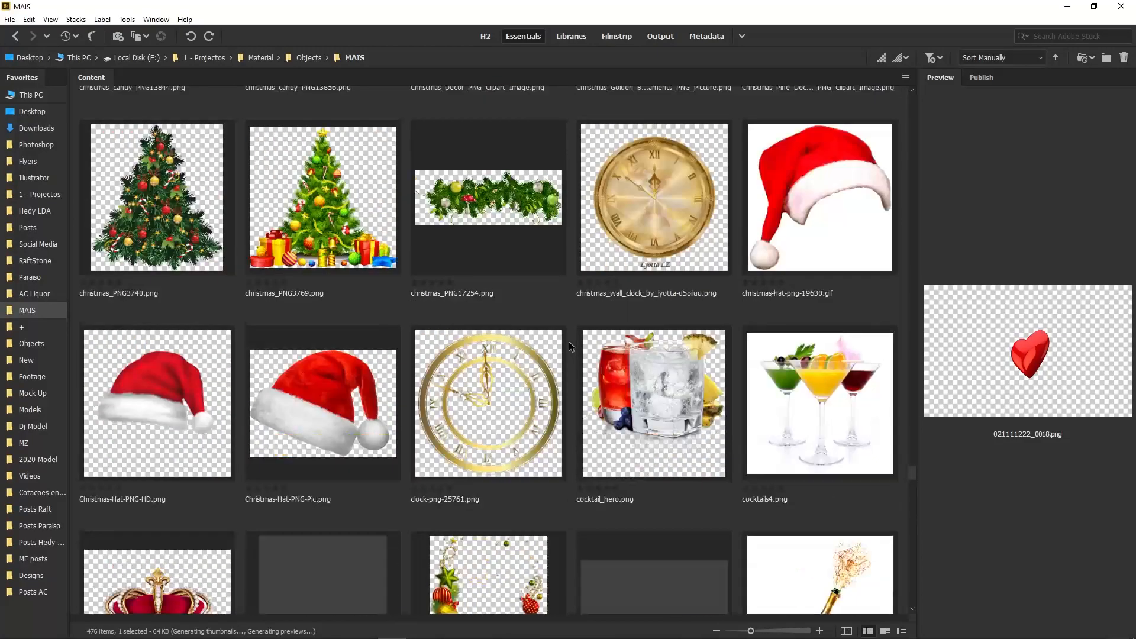
scroll(569, 342, "down", 5)
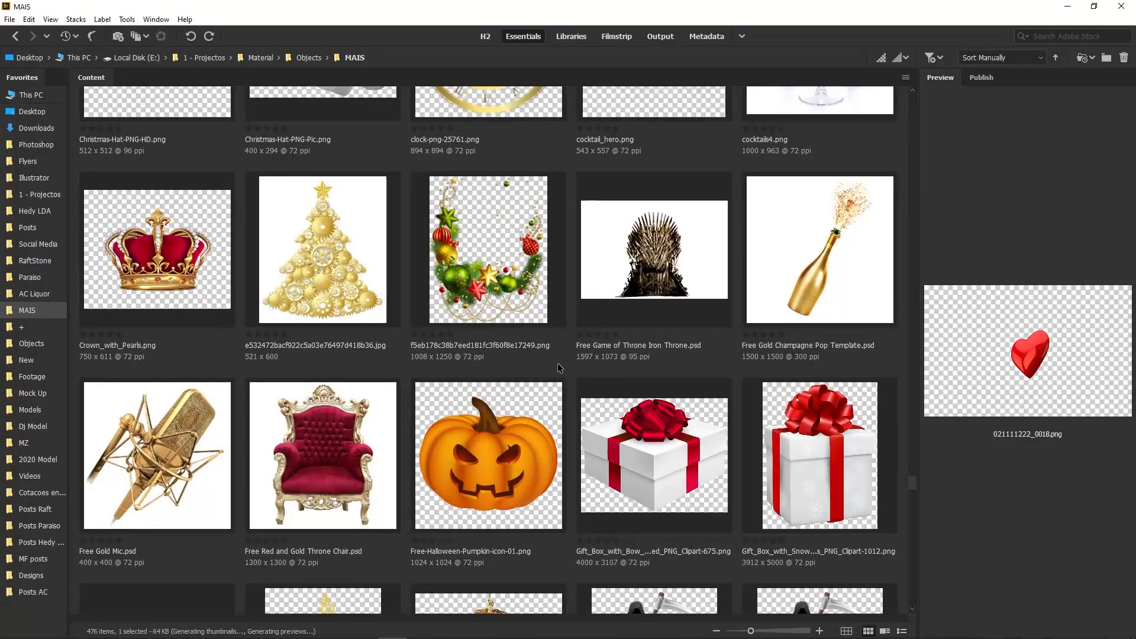
scroll(557, 369, "down", 12)
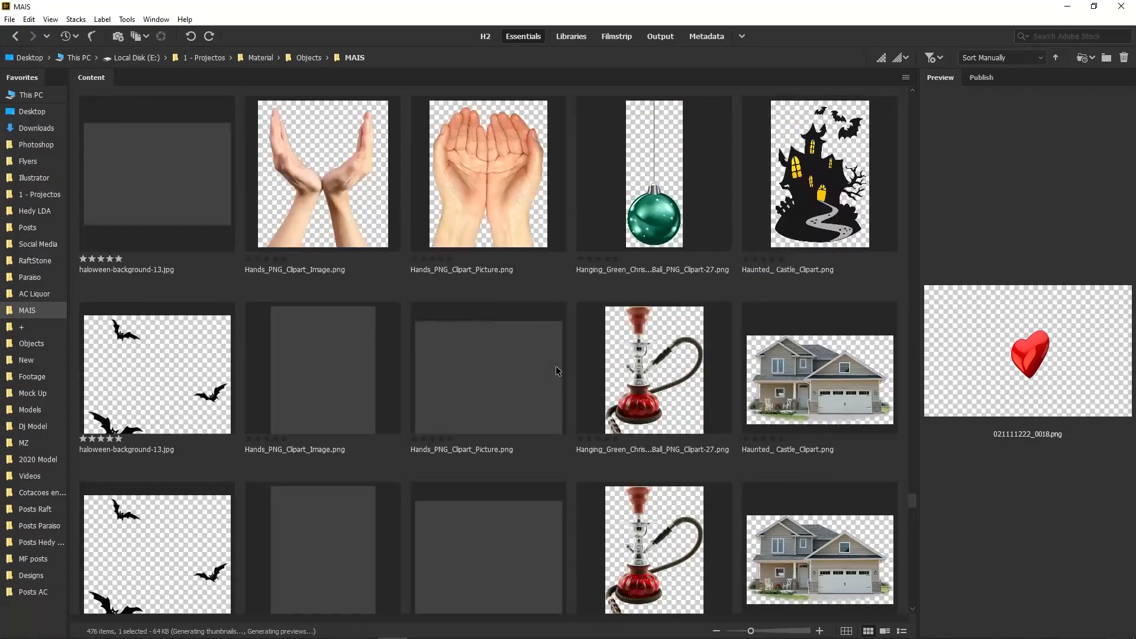
scroll(555, 371, "down", 8)
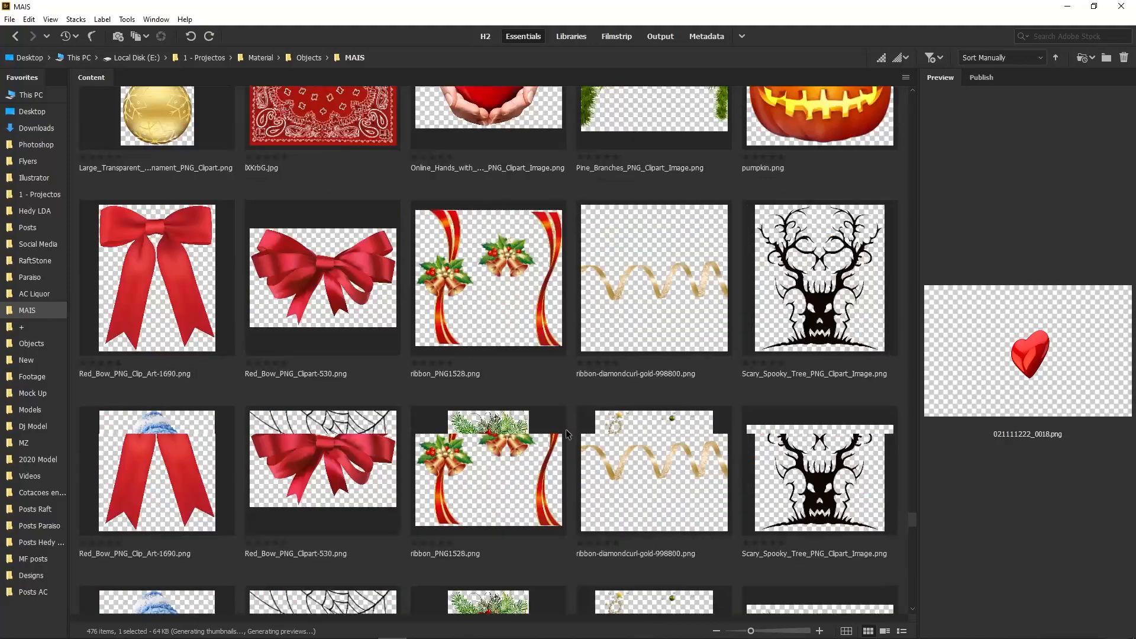
scroll(568, 450, "down", 10)
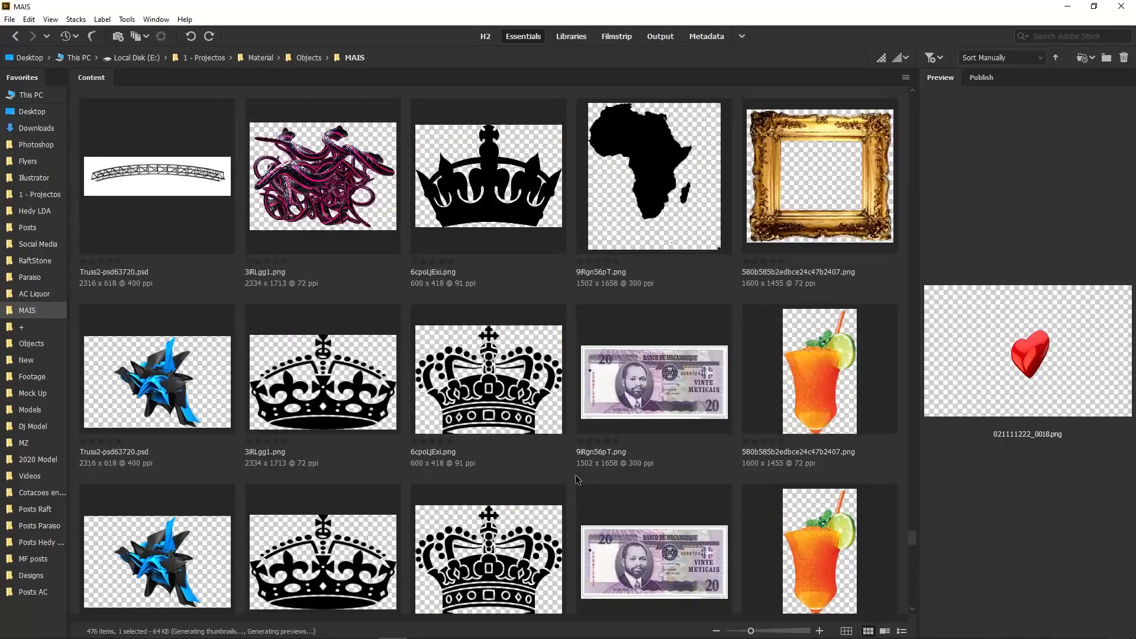
scroll(577, 480, "down", 8)
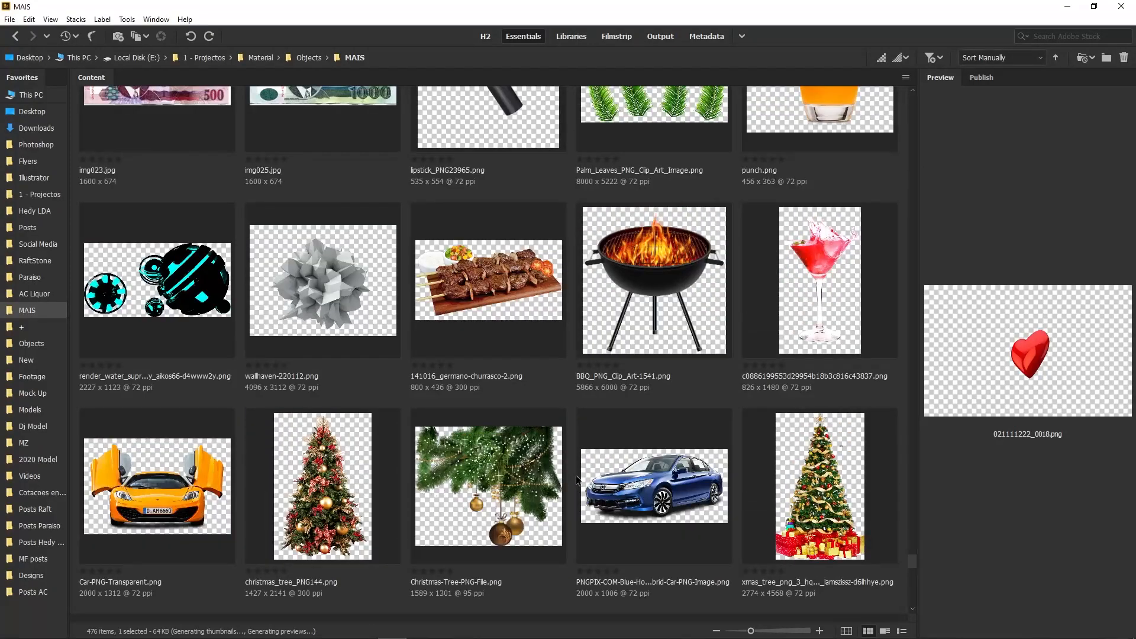
scroll(577, 480, "down", 4)
scroll(578, 480, "down", 8)
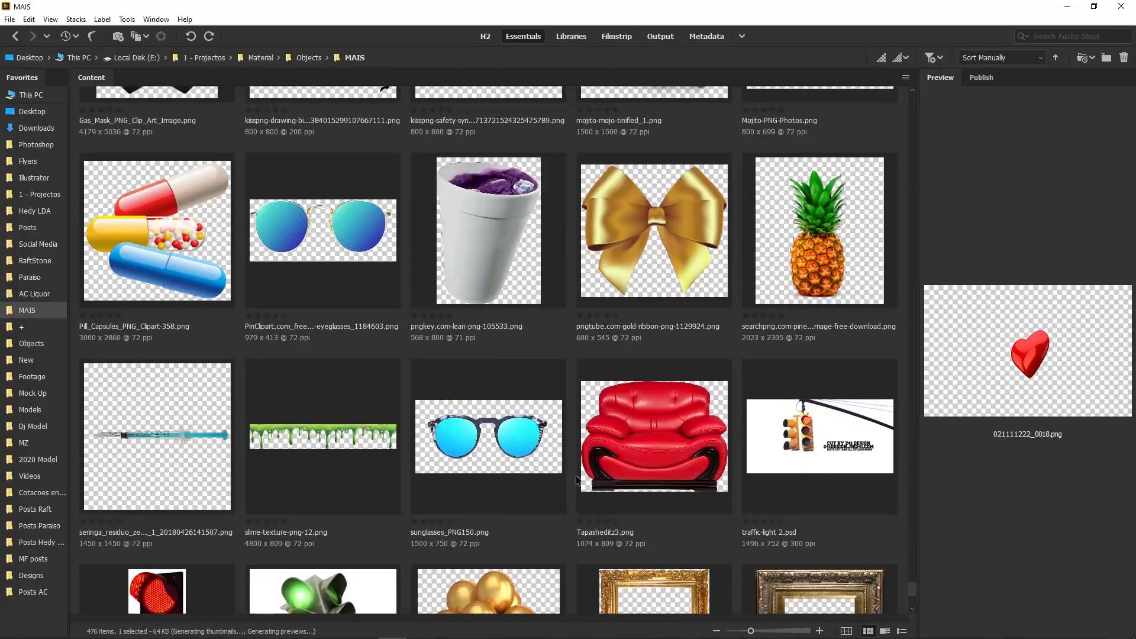
scroll(577, 480, "up", 2)
scroll(578, 480, "down", 4)
scroll(578, 480, "down", 3)
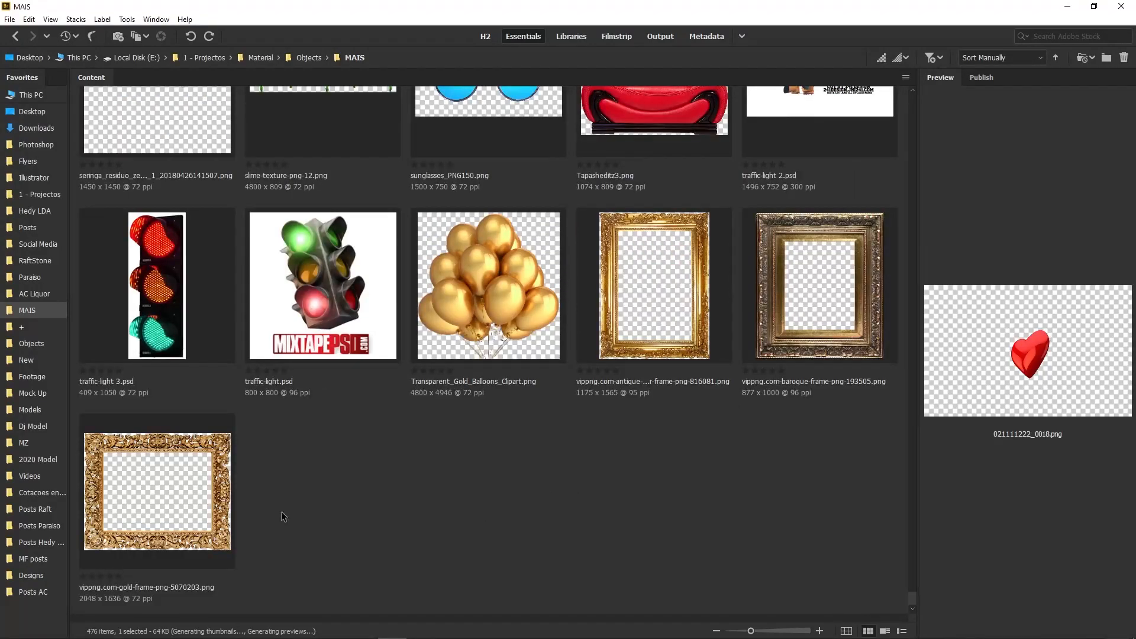
Select the monstera leaf and flower bouquet images in Bridge's Footage folder
left_click(37, 377)
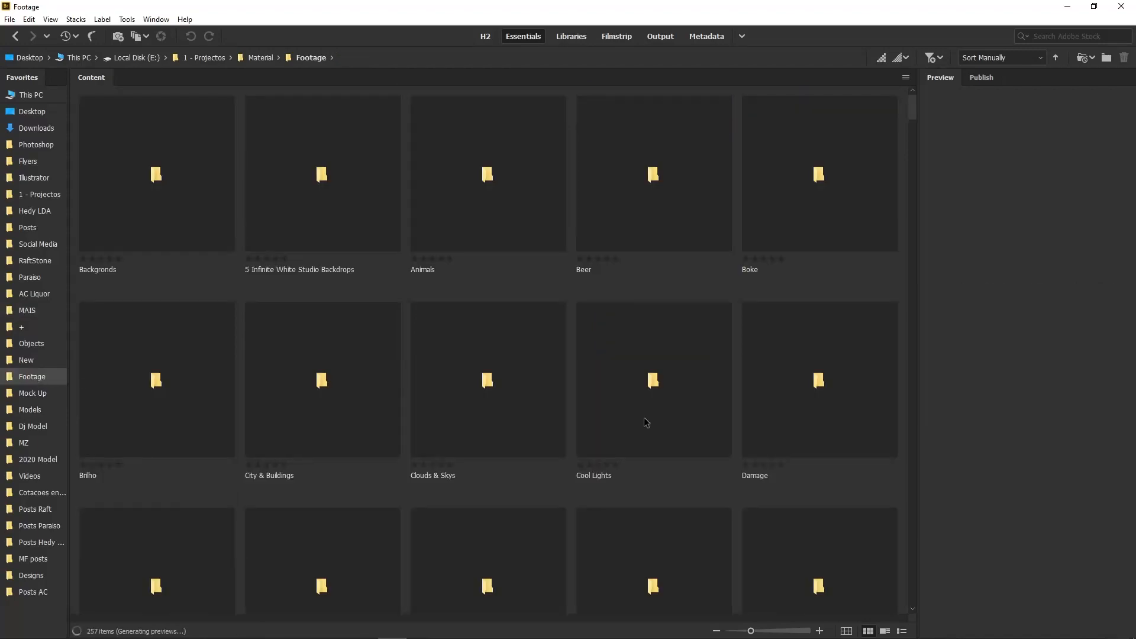
scroll(644, 424, "down", 5)
scroll(367, 616, "down", 10)
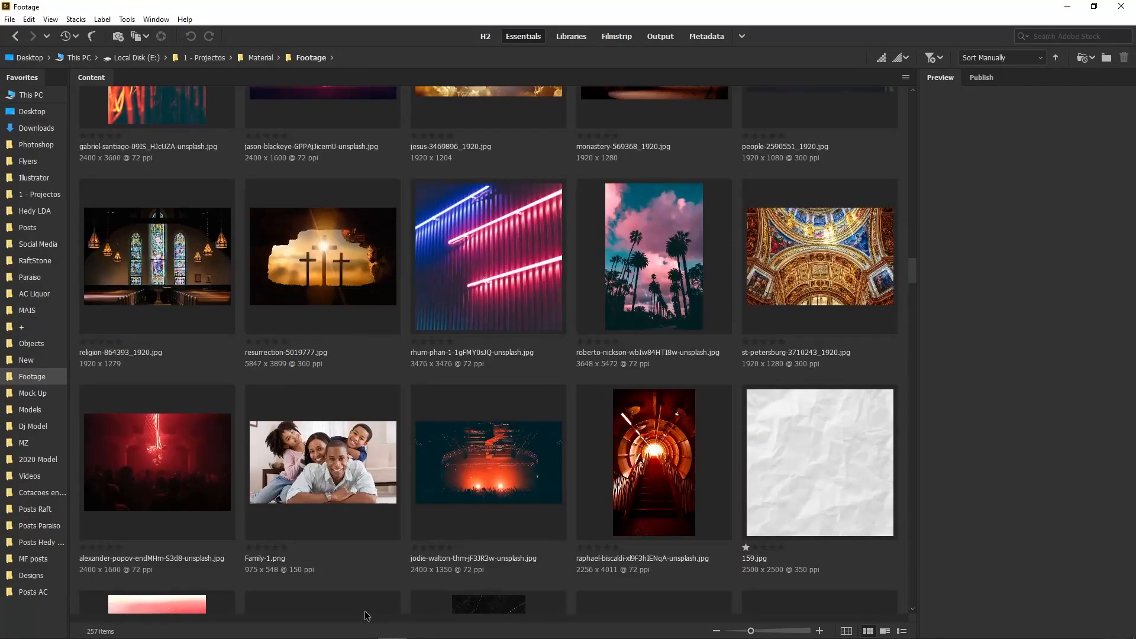
scroll(367, 616, "up", 2)
scroll(366, 616, "down", 3)
scroll(367, 616, "down", 6)
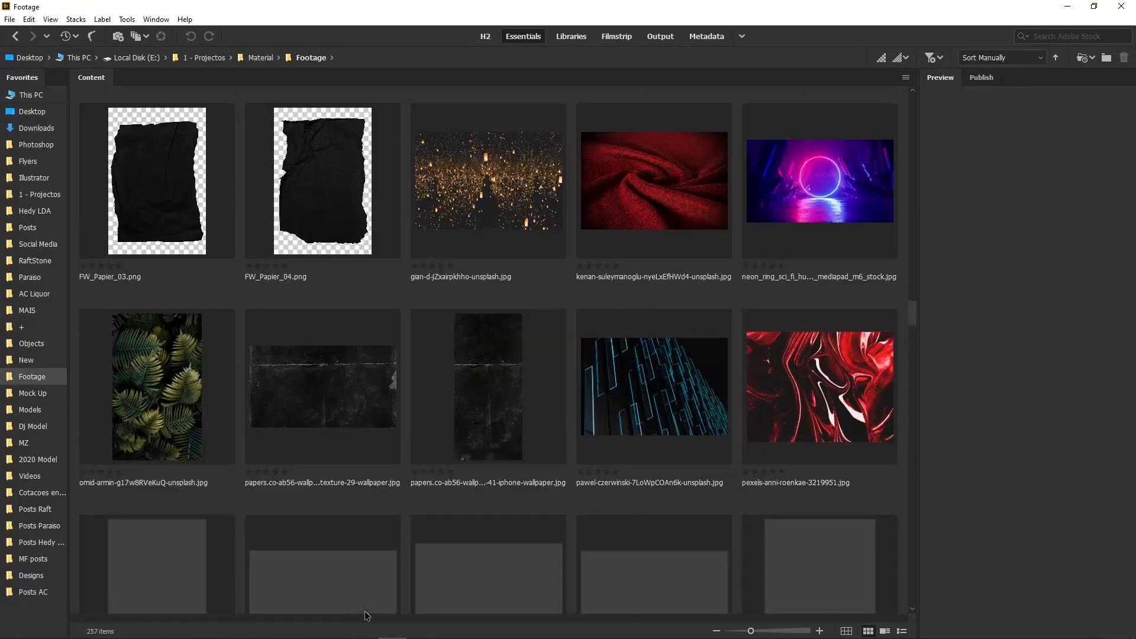
scroll(486, 349, "down", 9)
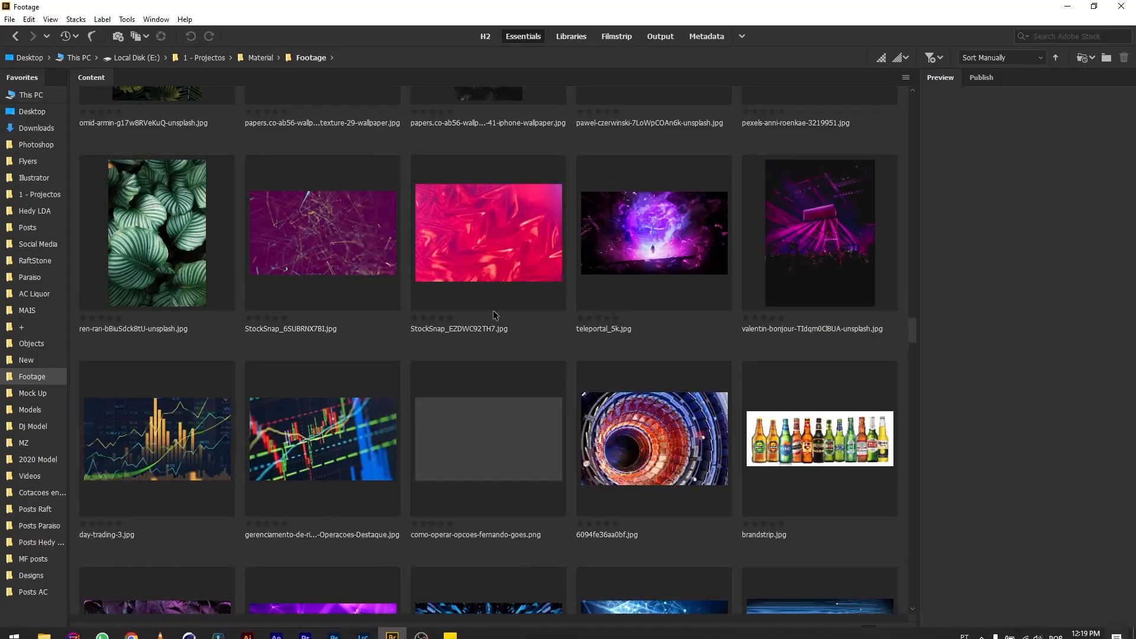
scroll(486, 349, "down", 15)
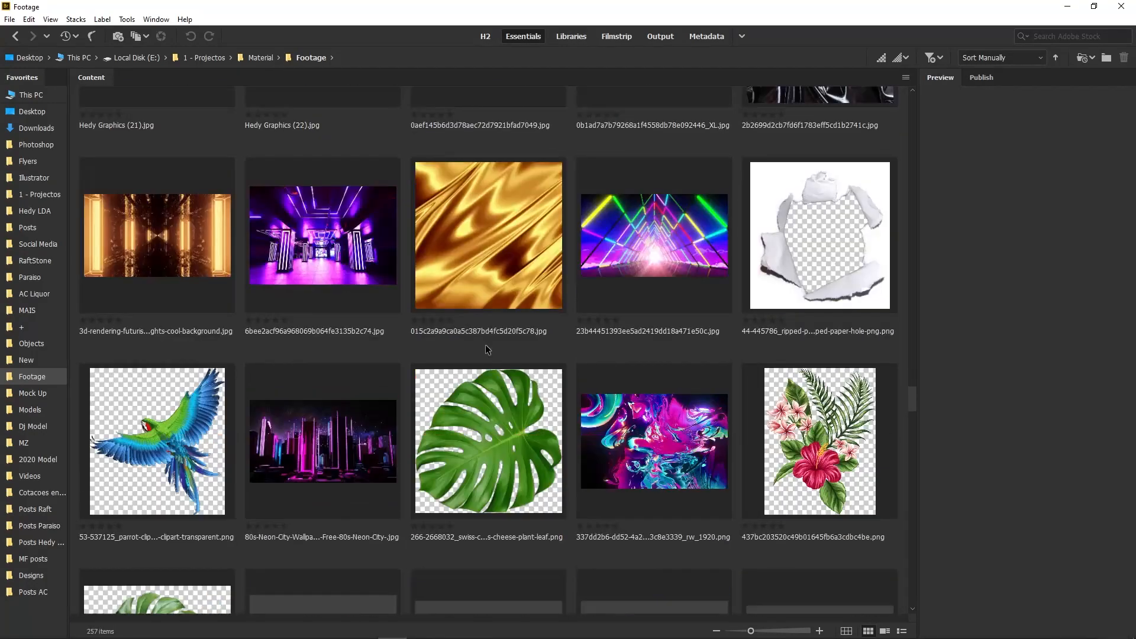
scroll(487, 349, "up", 3)
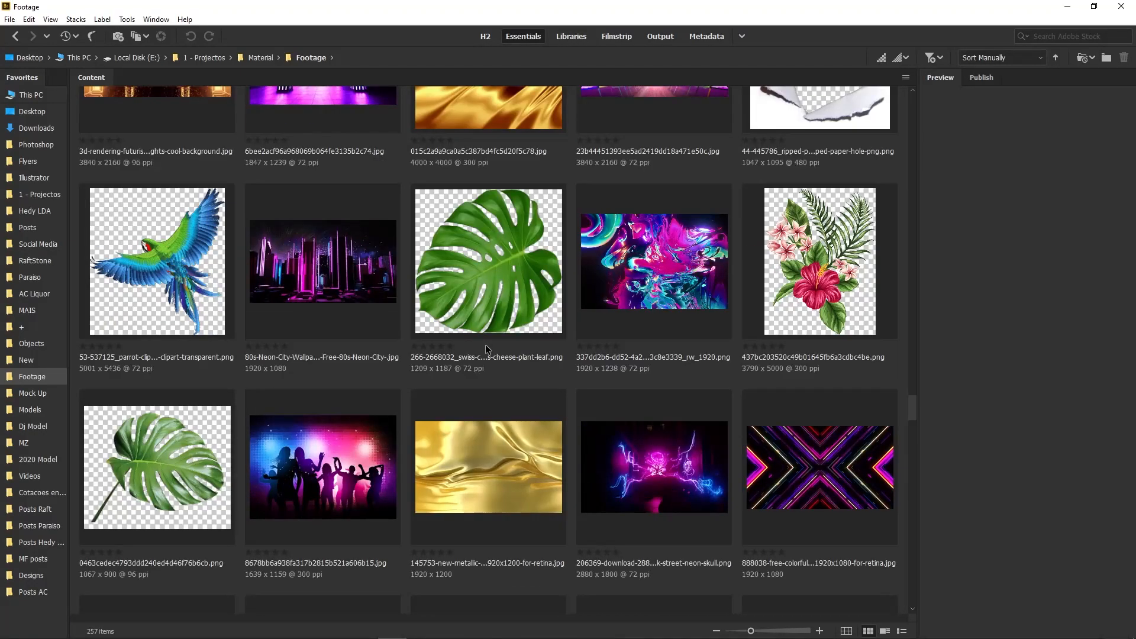
left_click(523, 252)
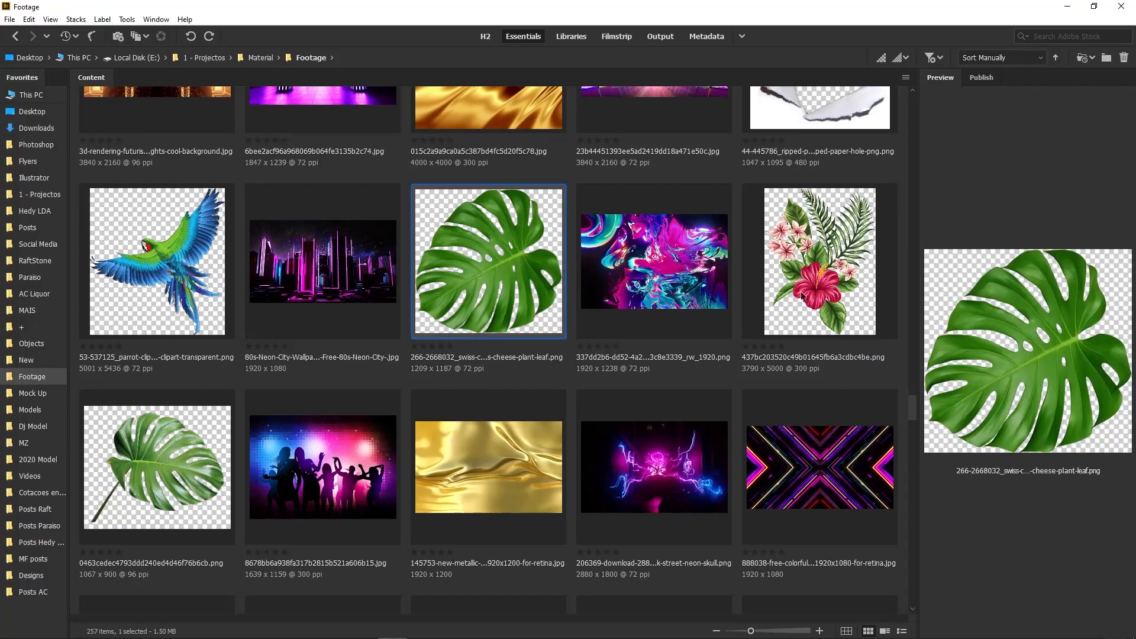
left_click(880, 278, "ctrl")
Place the monstera leaf and flower bouquet images into the poster
left_click_drag(881, 278, 562, 358)
key("Return")
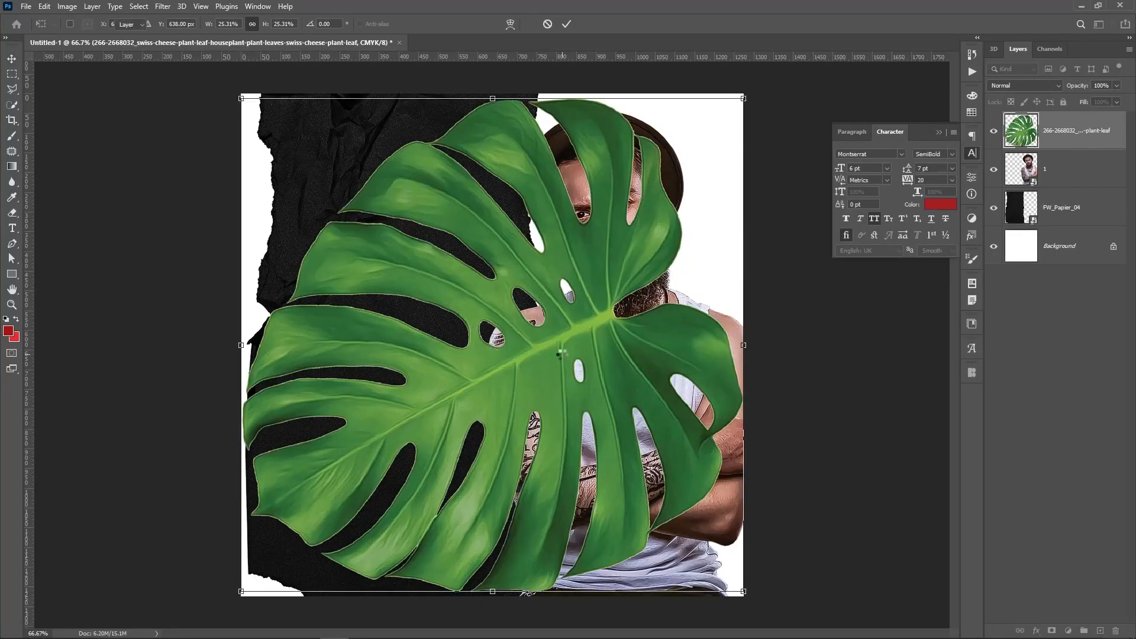
key("Return")
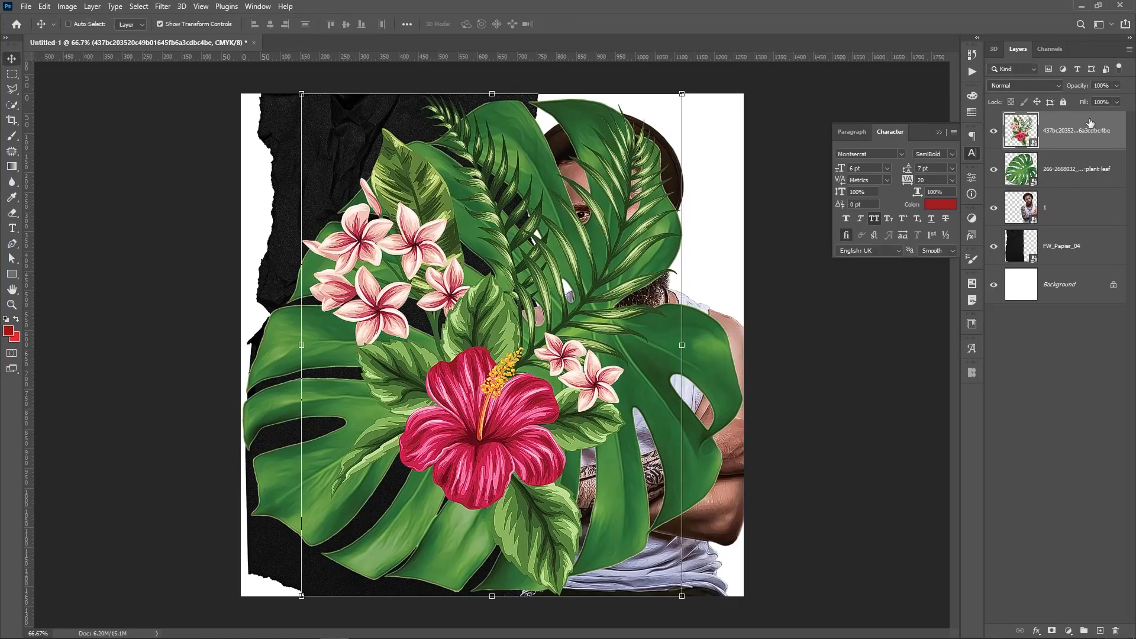
Shrink the bouquet to about 17% behind the man's shoulder, then show the leaf again
left_click(995, 169)
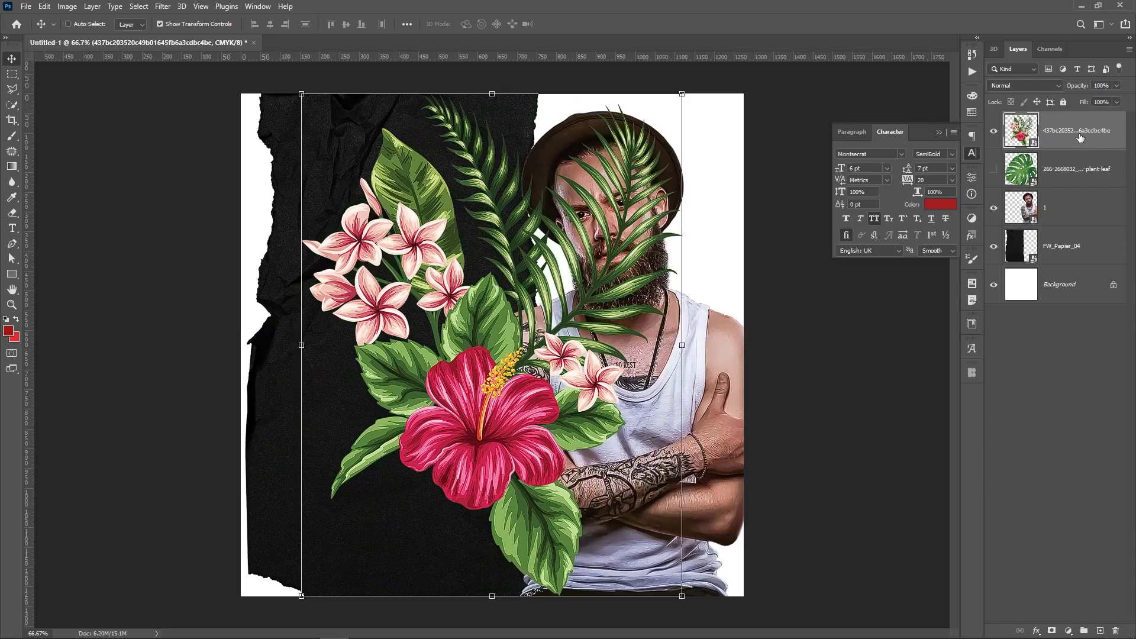
left_click_drag(1081, 137, 1077, 228)
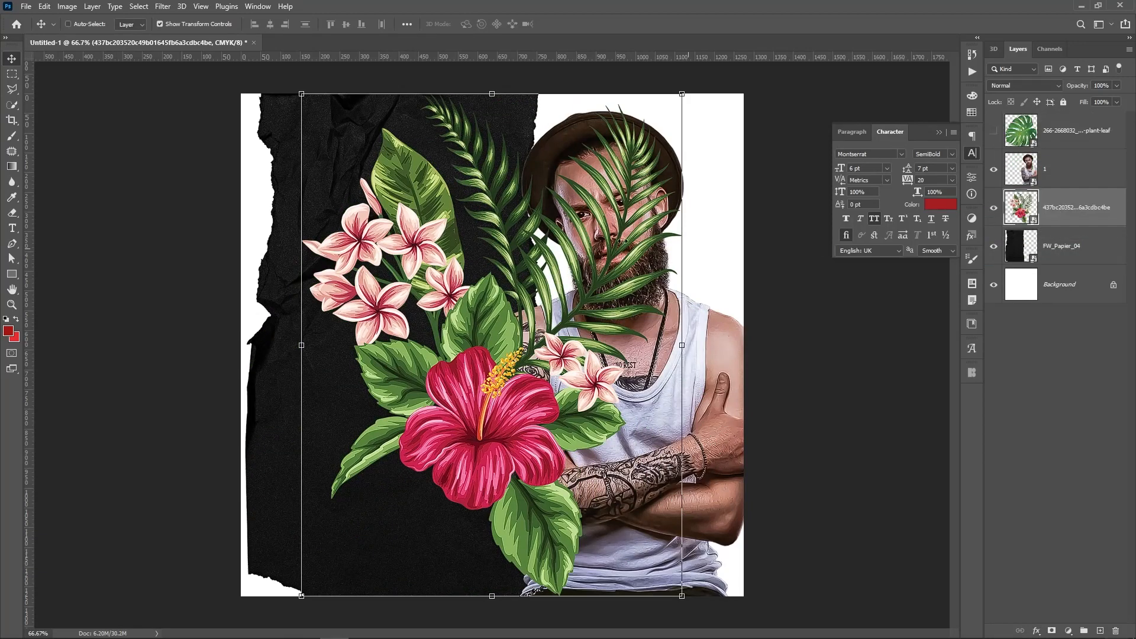
left_click_drag(383, 455, 516, 463)
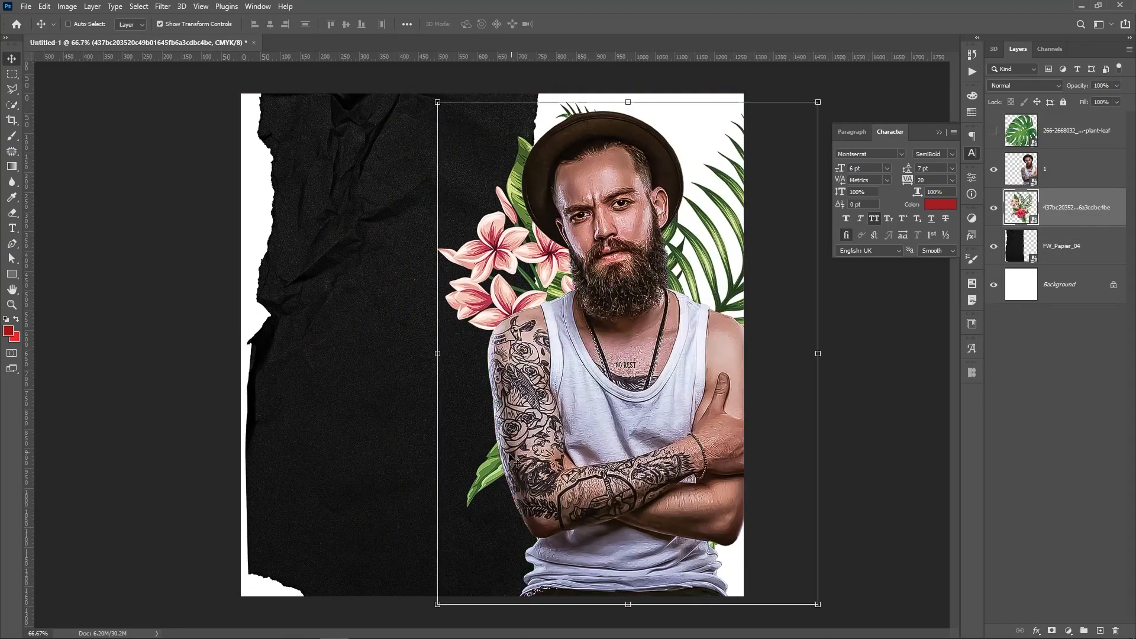
key("ctrl+t")
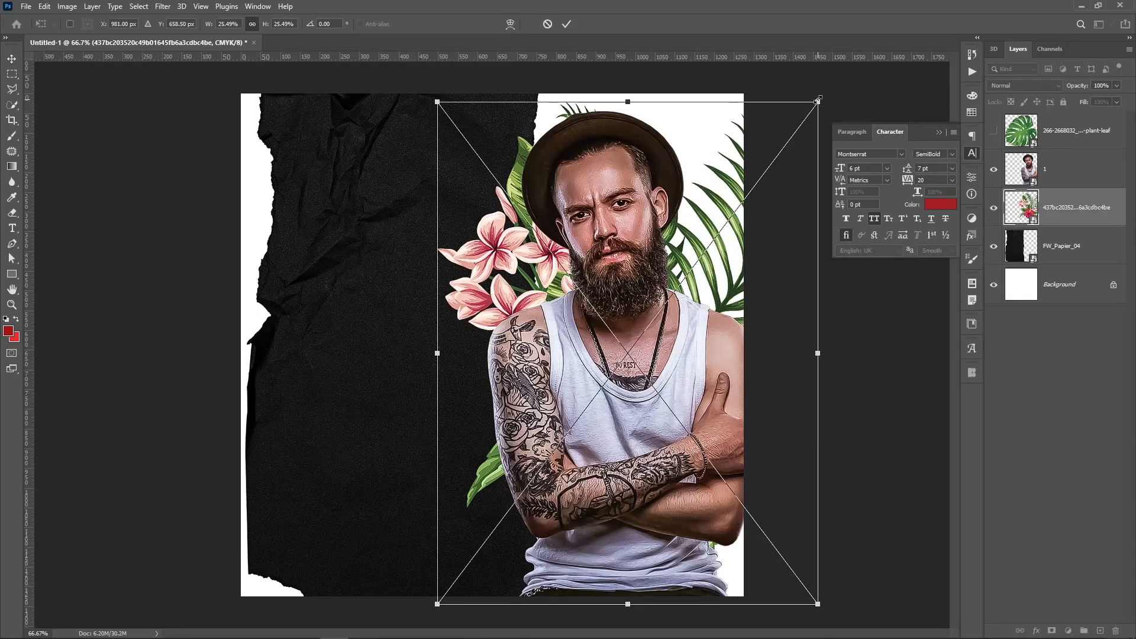
left_click_drag(819, 103, 709, 270)
left_click_drag(582, 377, 628, 293)
key("Return")
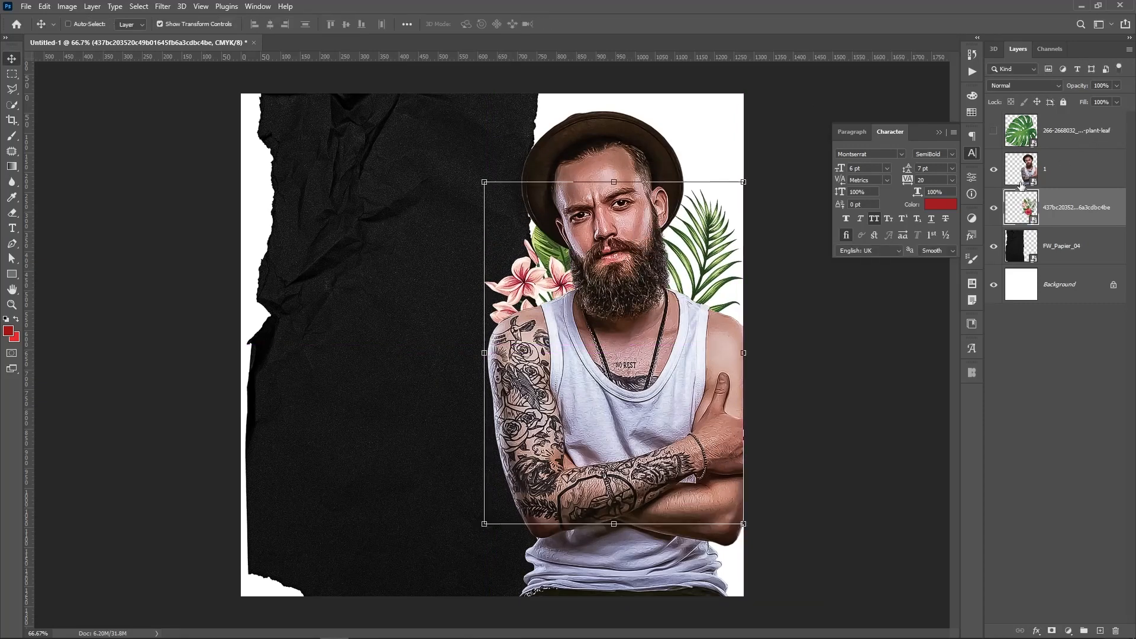
left_click(1006, 131)
left_click(994, 133)
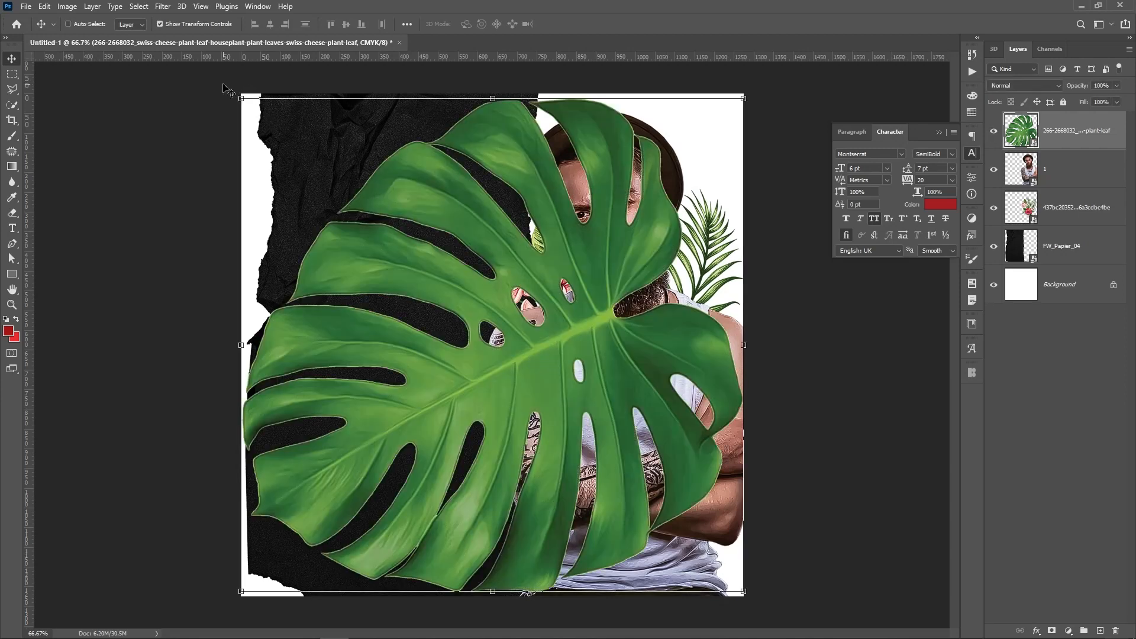
Shrink the leaf, rotate it about 60 degrees, and move it to the bottom-right corner
left_click_drag(237, 100, 747, 337)
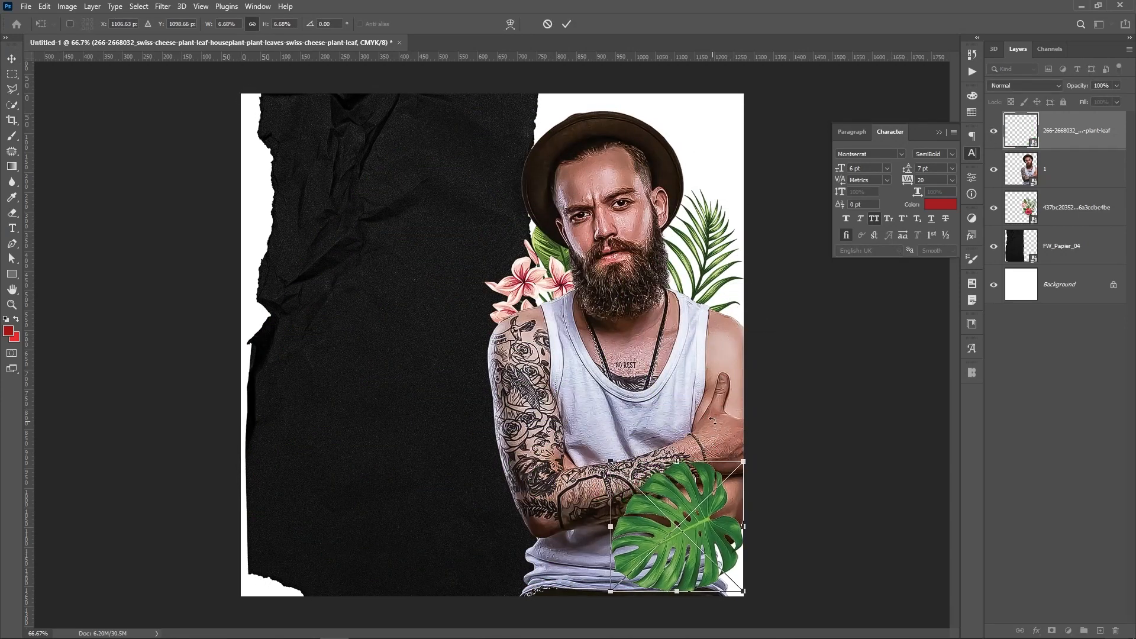
left_click_drag(713, 419, 812, 498)
key("Return")
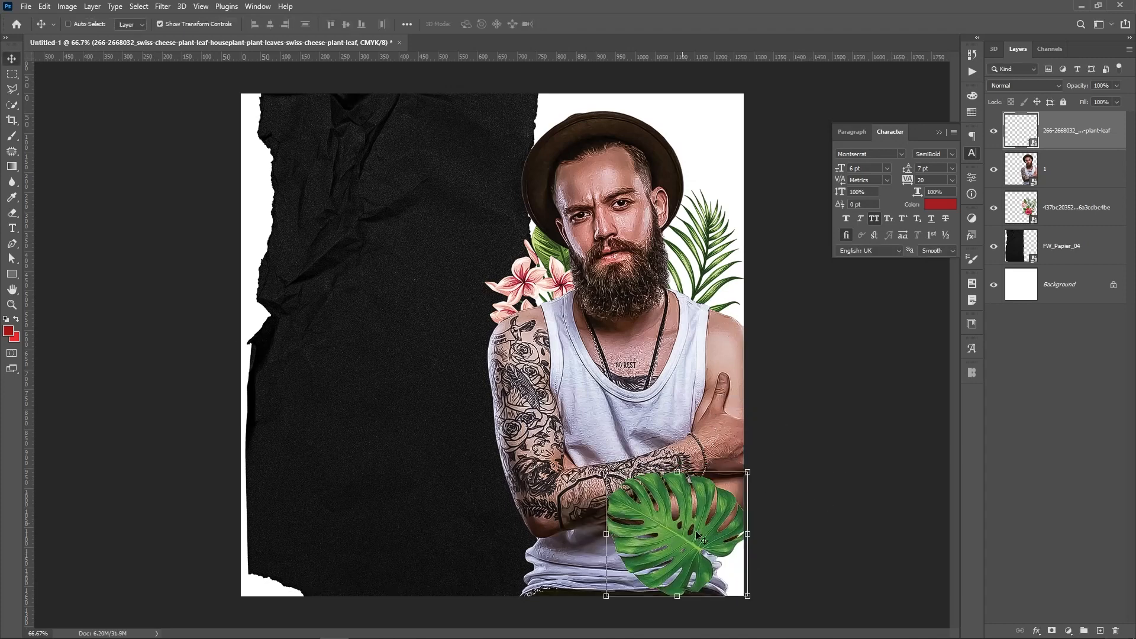
left_click_drag(696, 531, 296, 335)
Rotate a smaller leaf copy to about 152 degrees and place it at the paper's left edge
left_click_drag(387, 259, 362, 502)
key("Return")
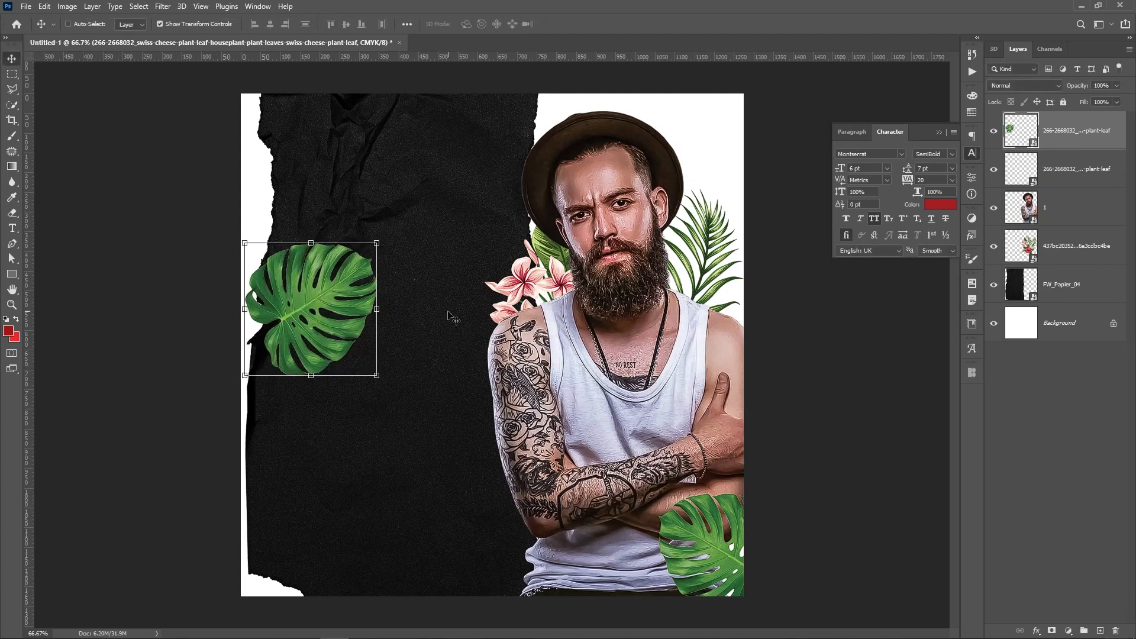
left_click_drag(448, 301, 378, 260)
left_click_drag(300, 196, 332, 143)
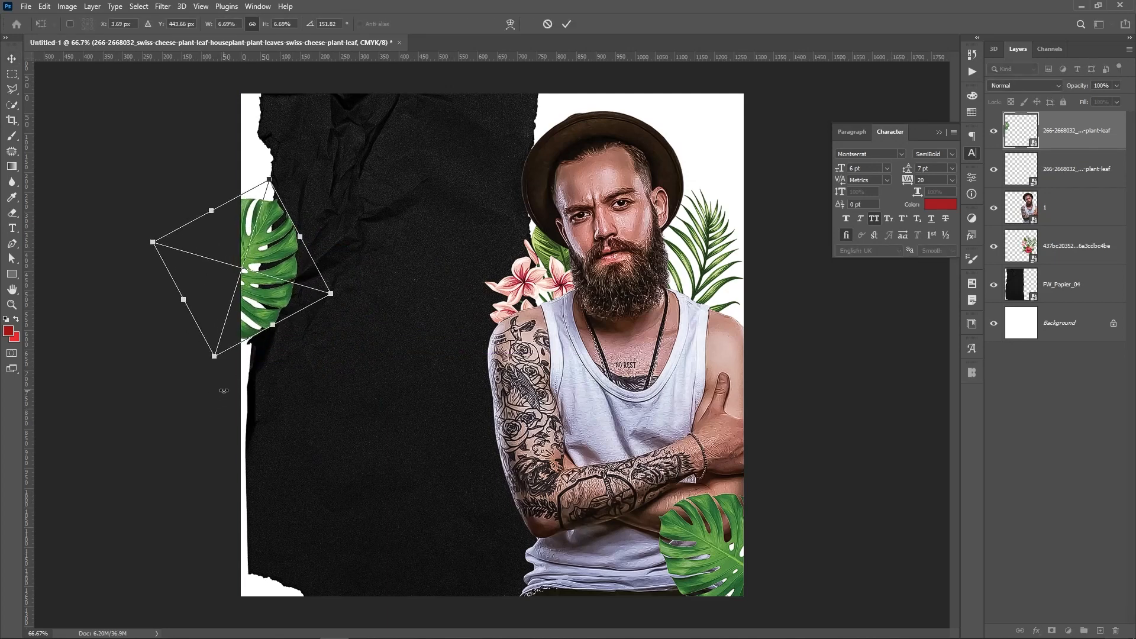
left_click_drag(214, 357, 234, 294)
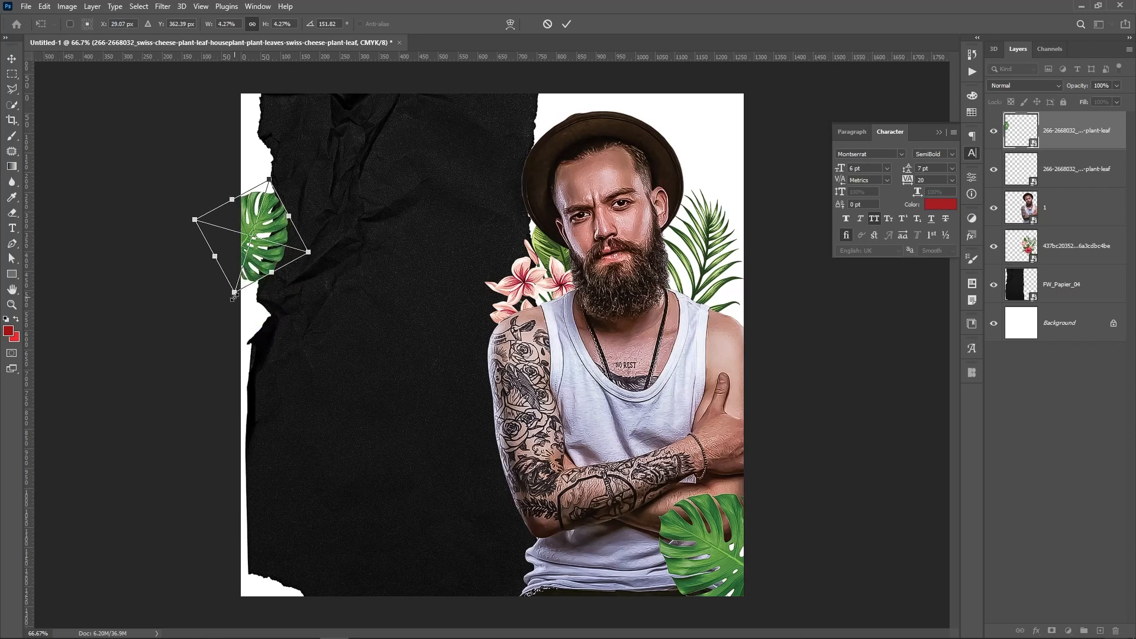
key("Return")
left_click_drag(336, 280, 331, 288)
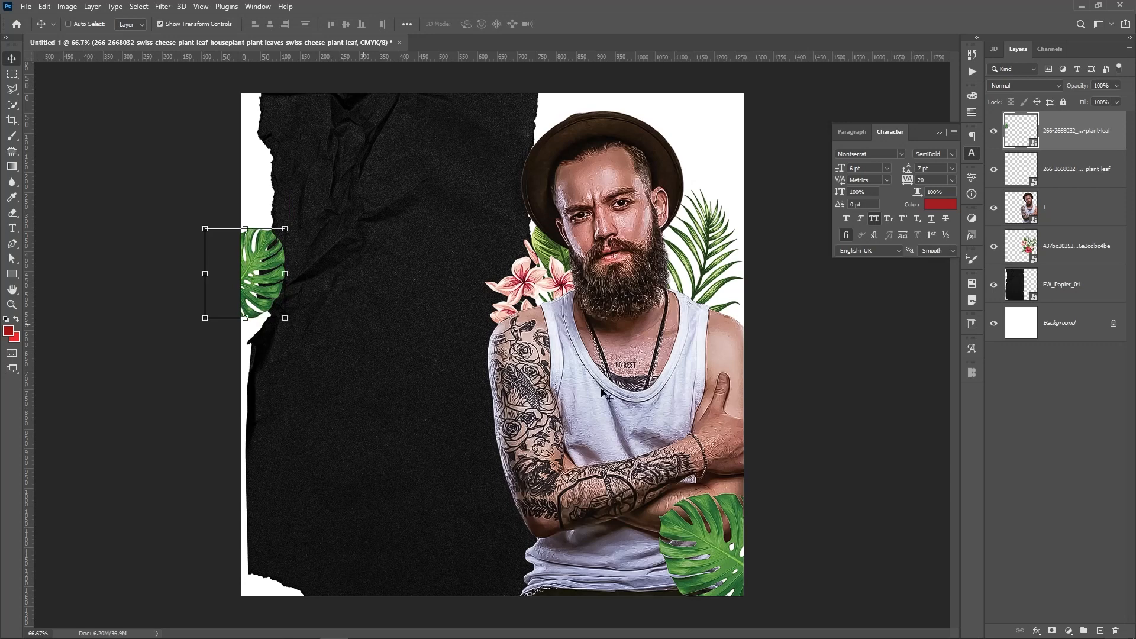
left_click(1077, 168)
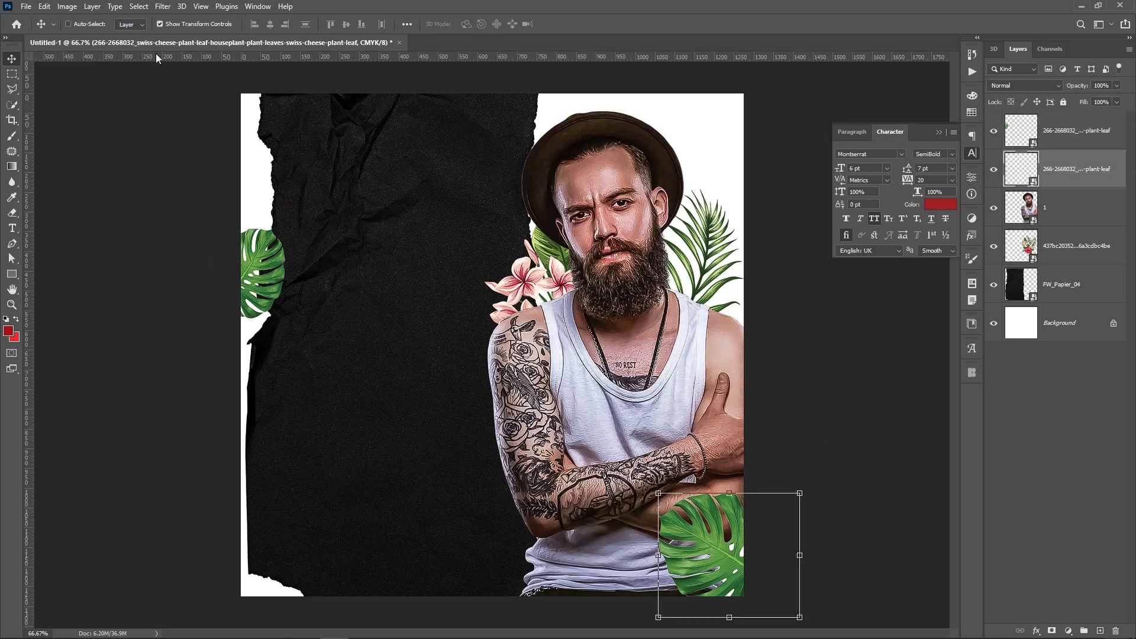
Apply a Gaussian Blur to the bottom-right monstera leaf
left_click(163, 6)
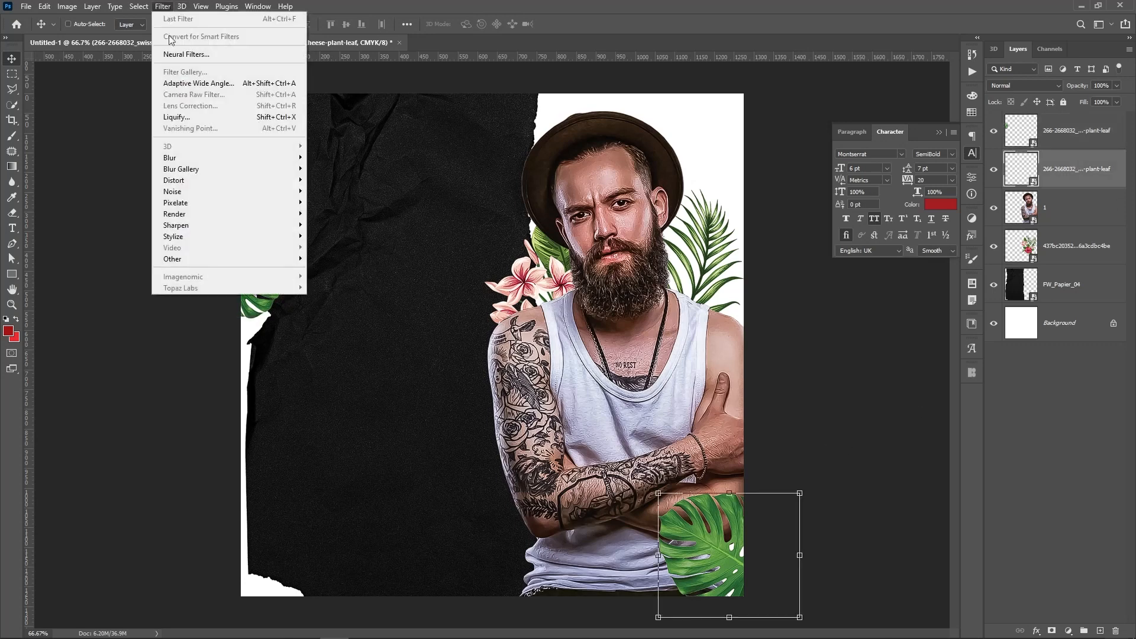
mouse_move(259, 159)
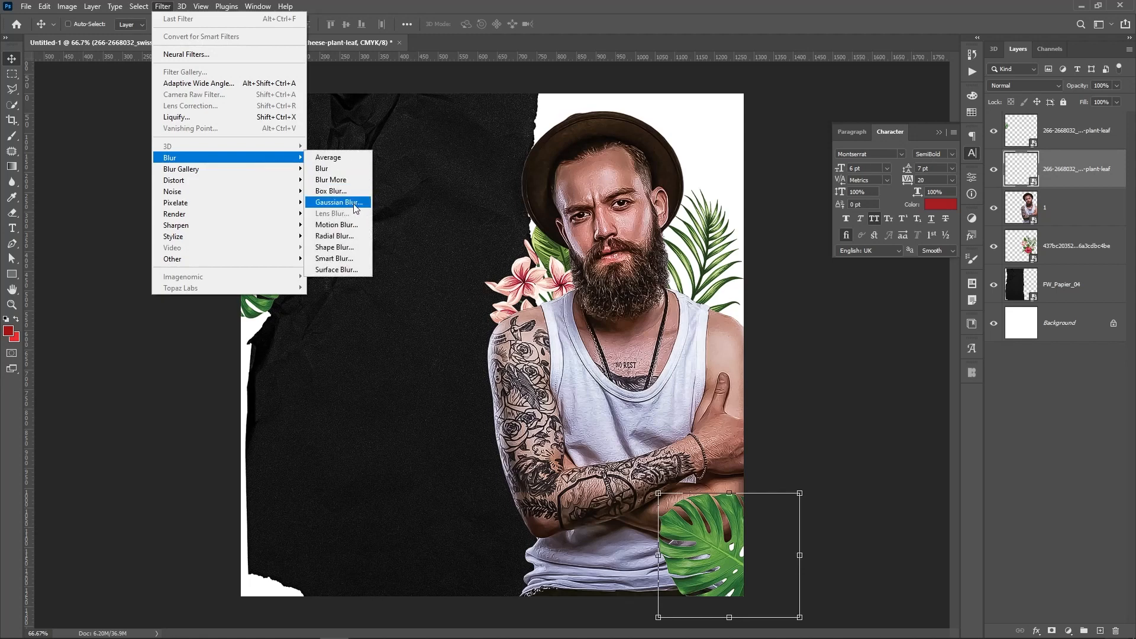
left_click(339, 202)
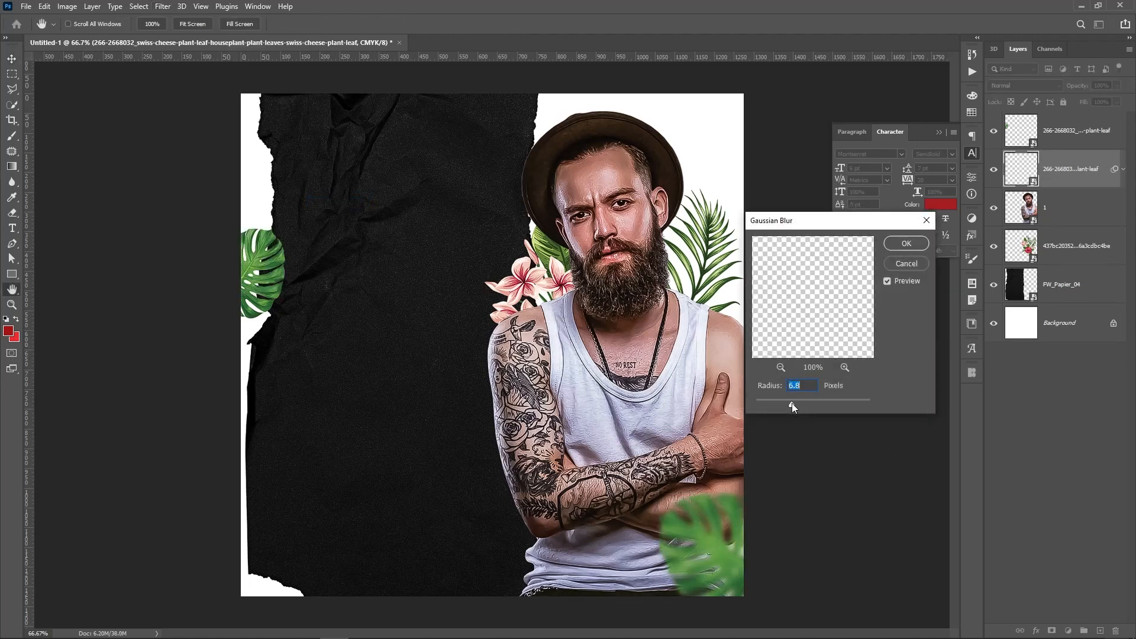
left_click(904, 244)
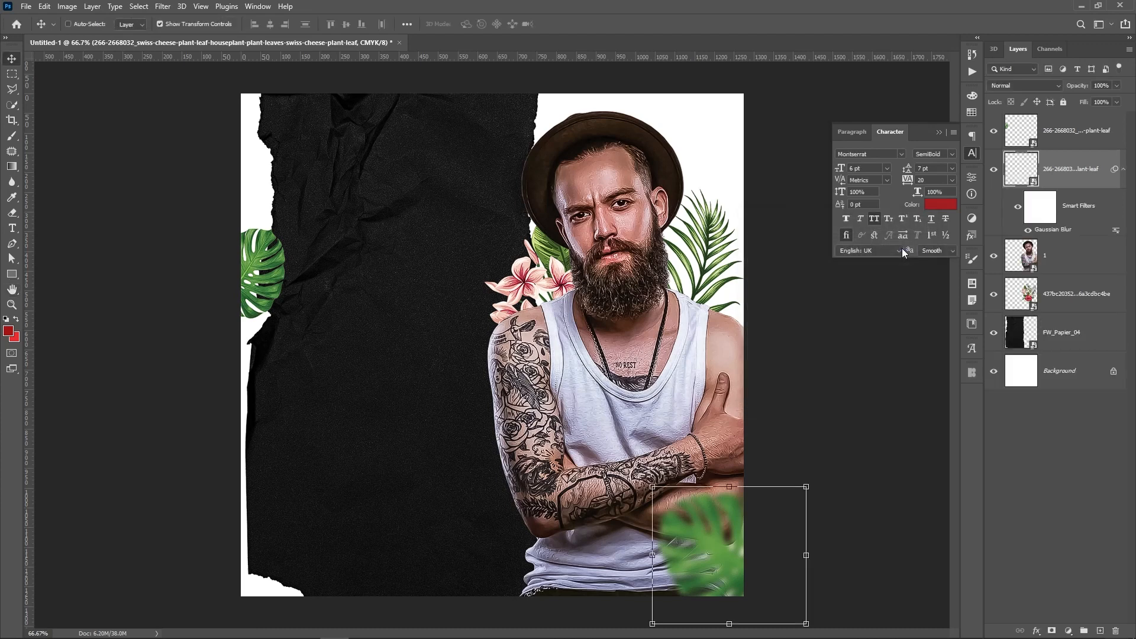
left_click(1122, 170)
Apply a 6.8 px Gaussian Blur to the left-edge leaf copy
left_click(1062, 138)
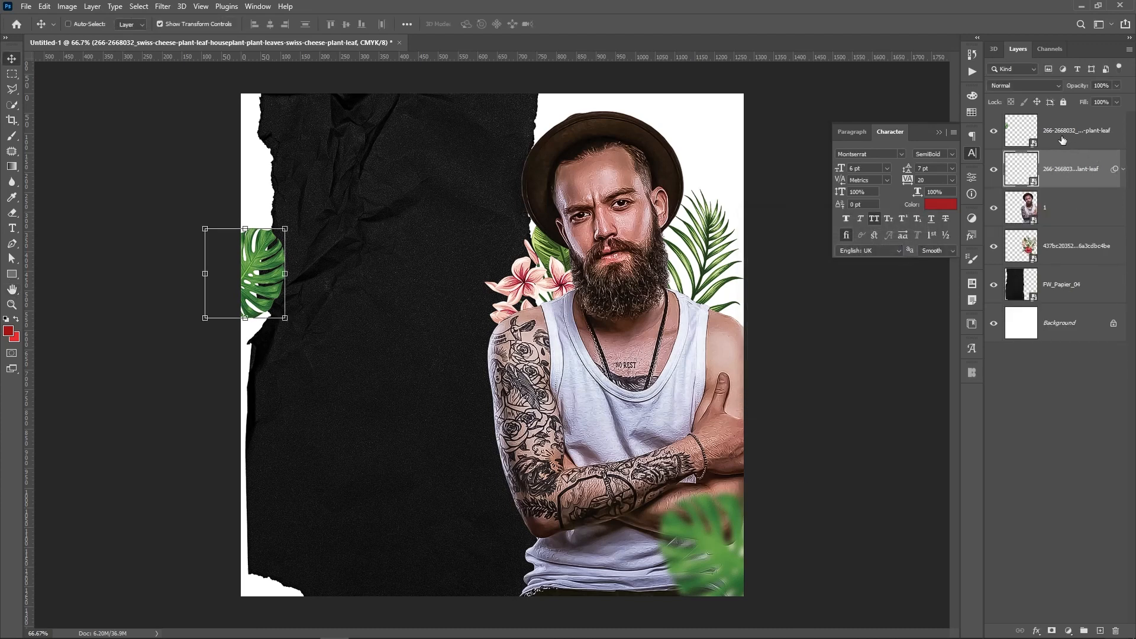
left_click(164, 7)
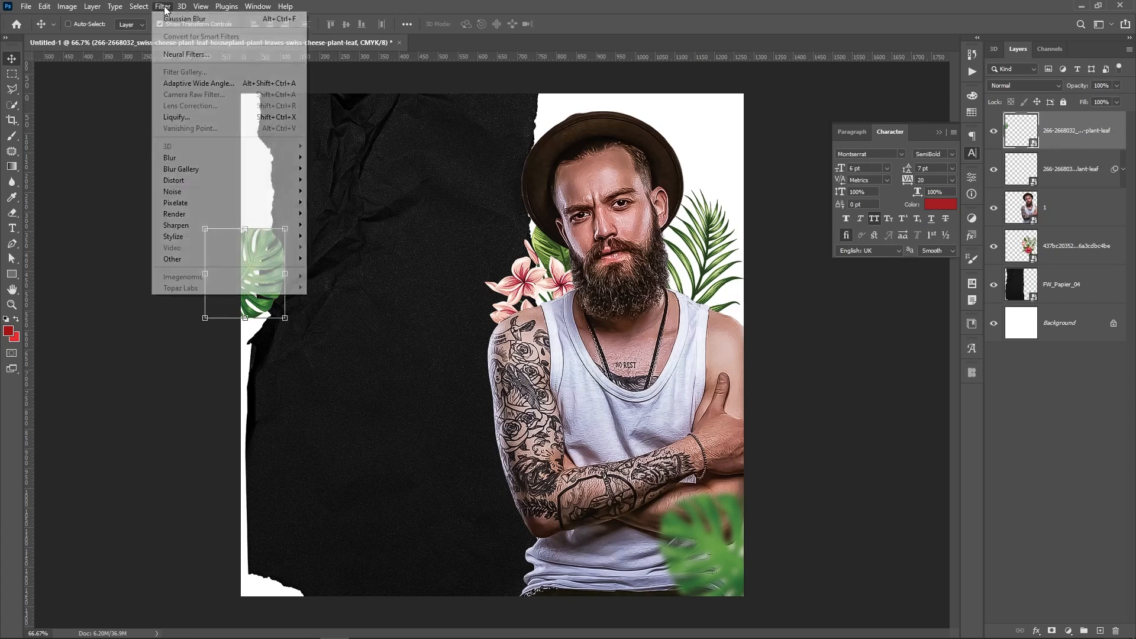
mouse_move(249, 159)
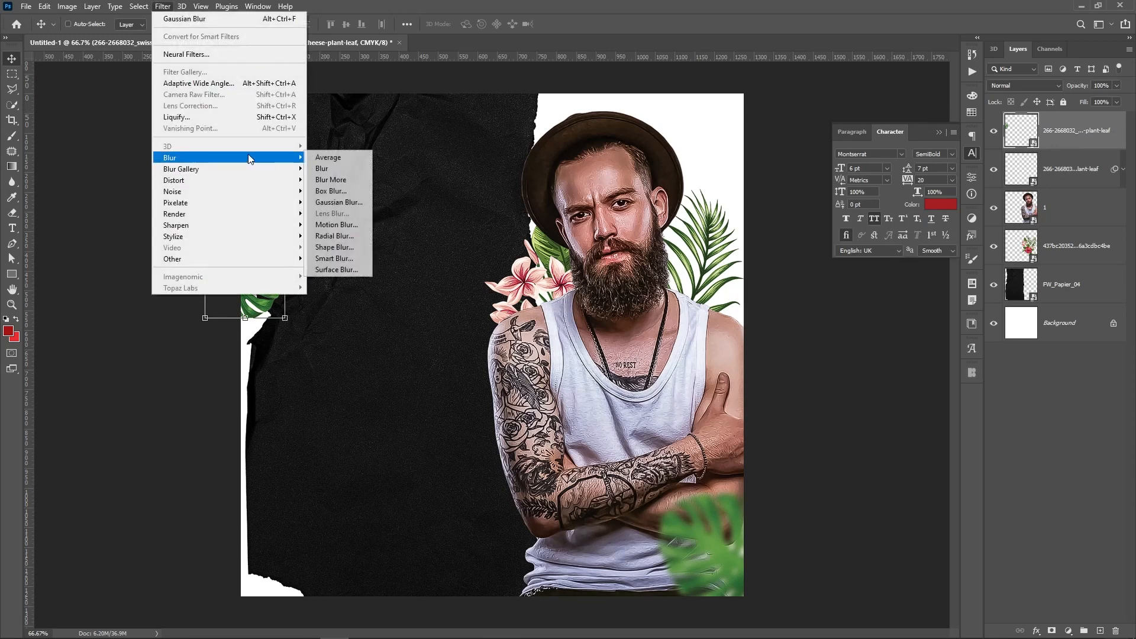
left_click(338, 202)
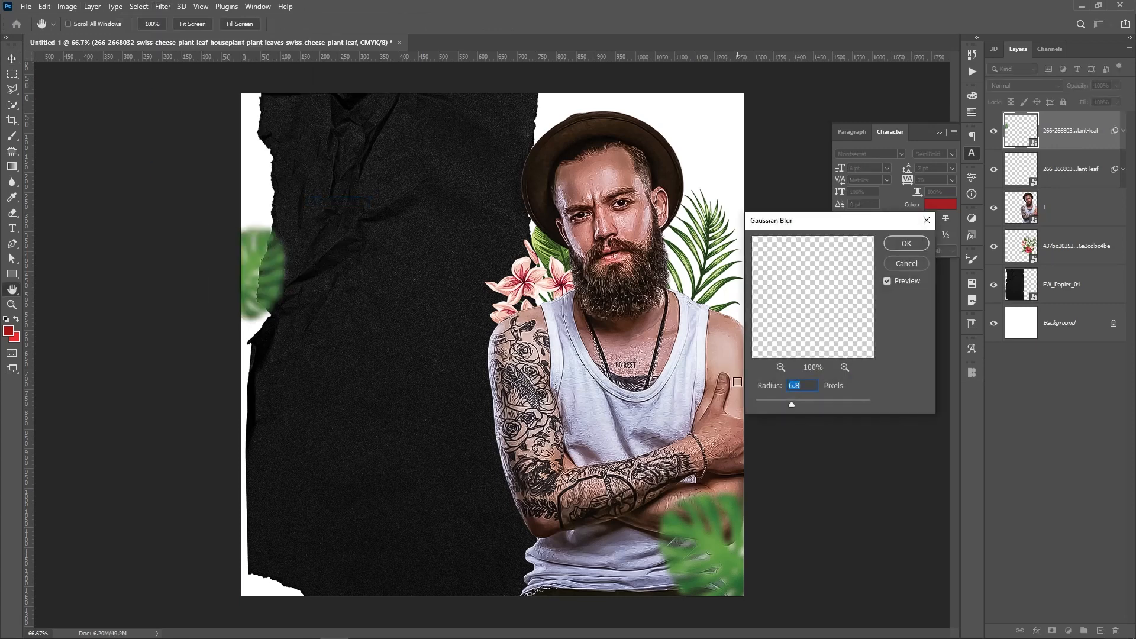
key("Return")
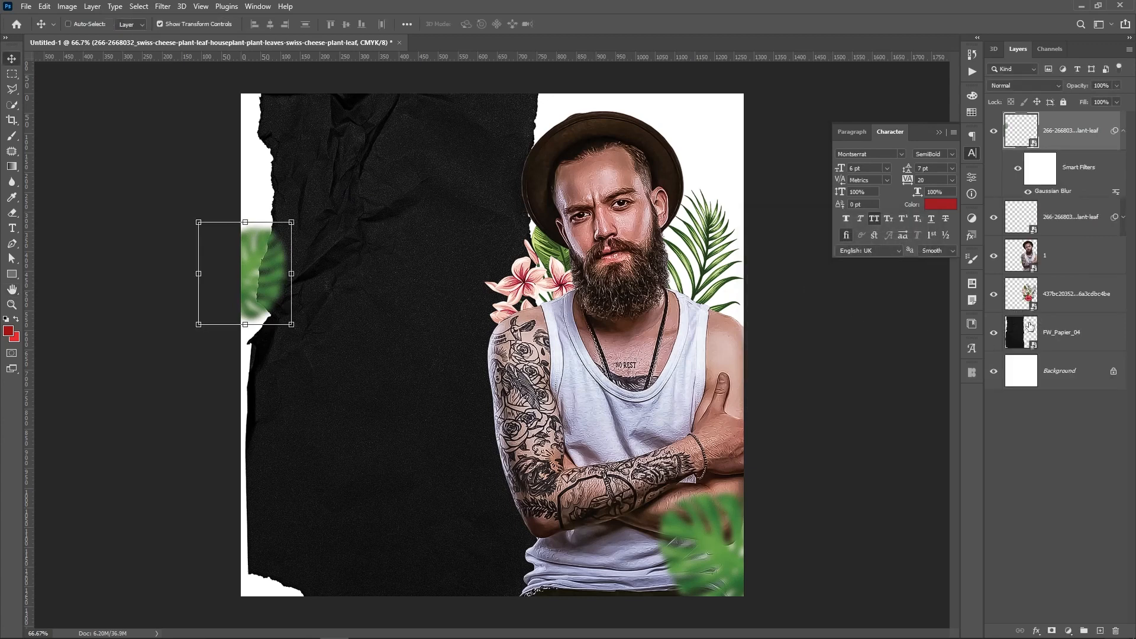
left_click(1084, 306)
left_click(1053, 462)
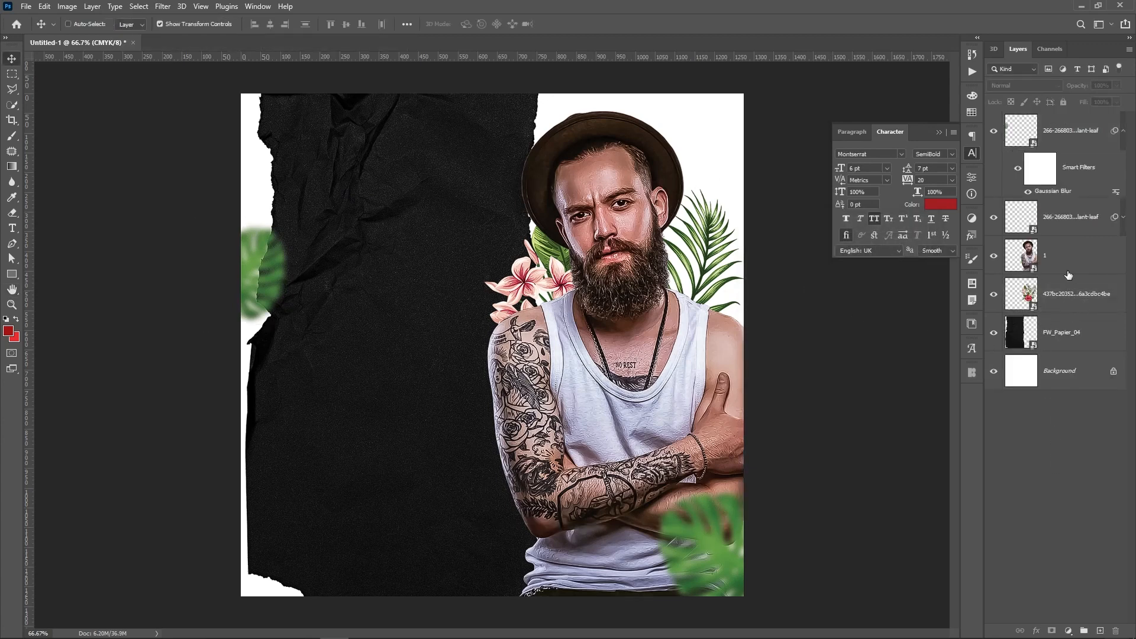
Draw a wide red rectangle across the upper part of the poster
left_click(1124, 132)
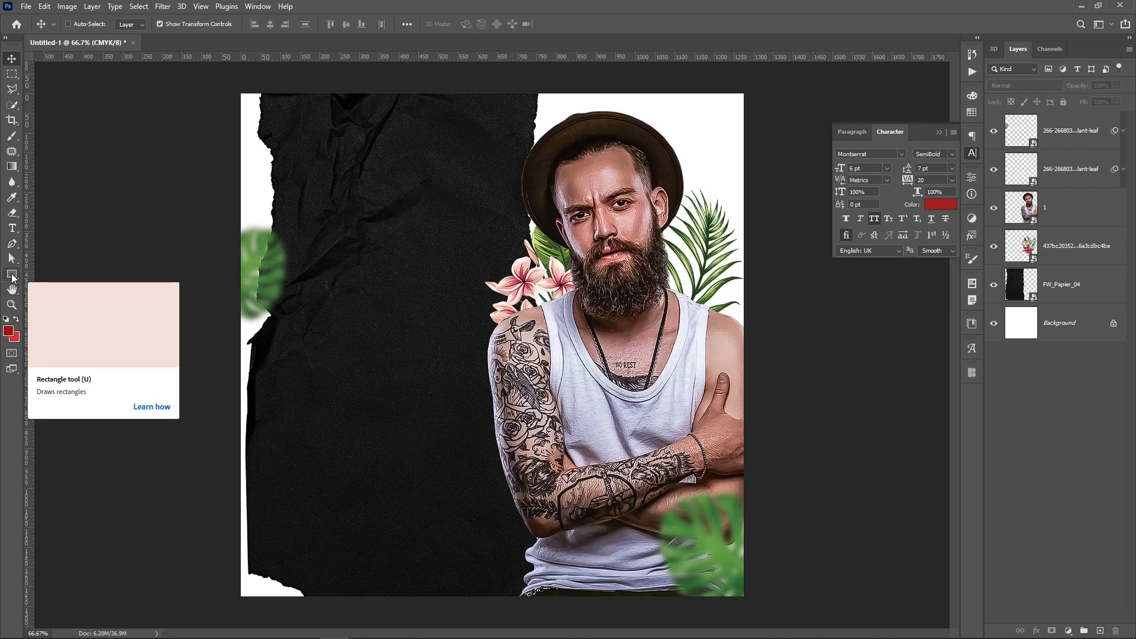
left_click(12, 276)
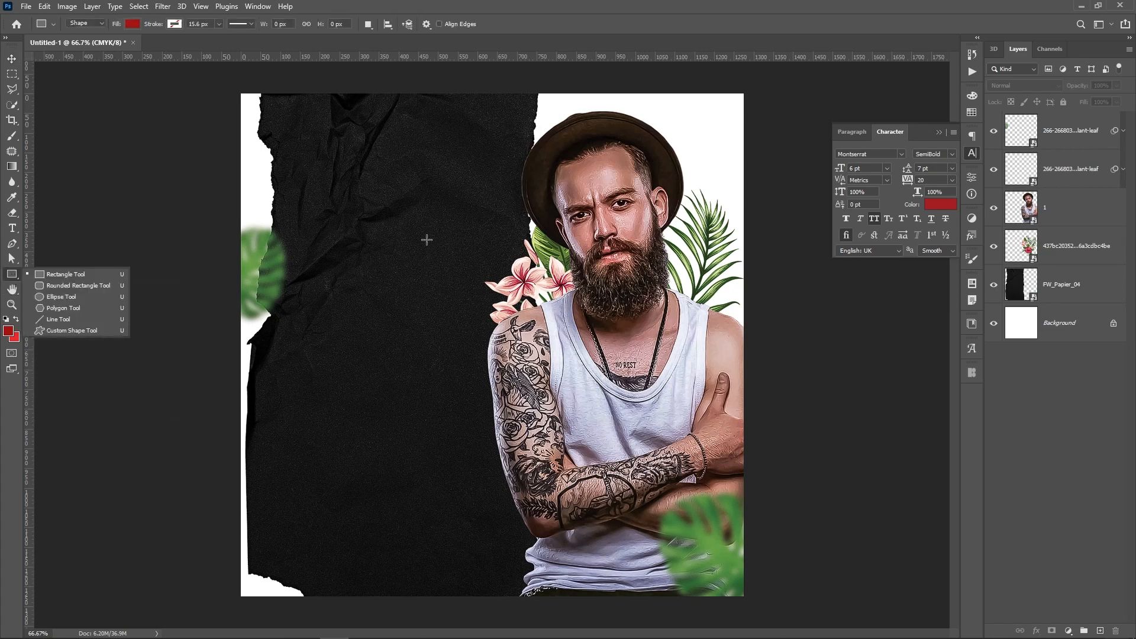
left_click_drag(441, 210, 696, 277)
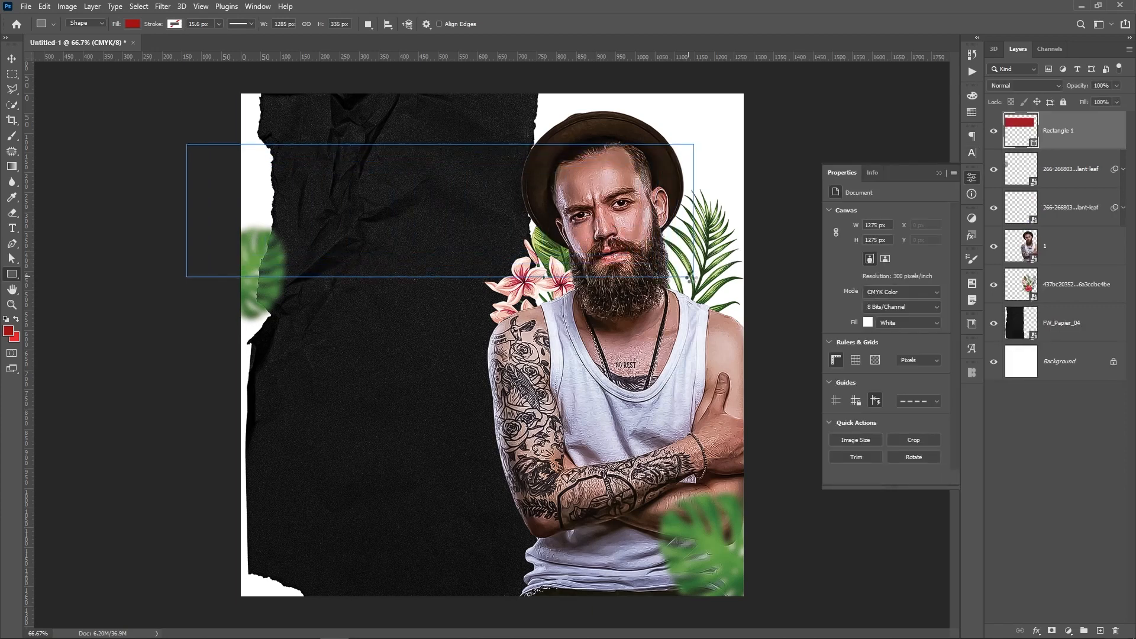
left_click_drag(695, 277, 694, 276)
Stretch the banner edge to edge, move its layer beneath the man, nudge it down 6 px
key("v")
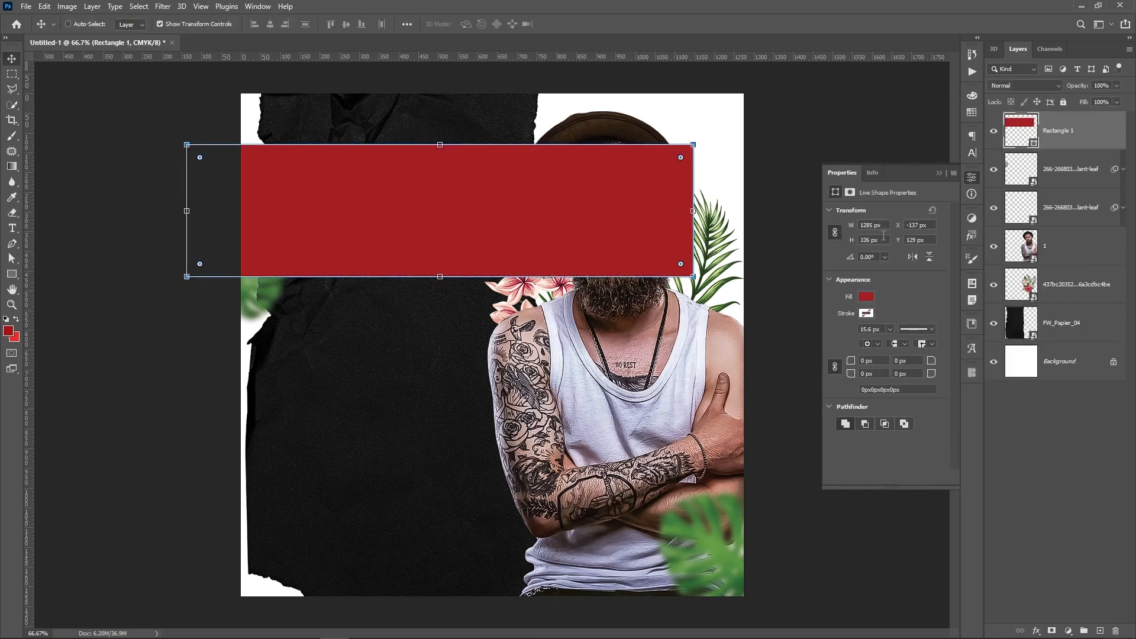
left_click_drag(504, 208, 527, 187)
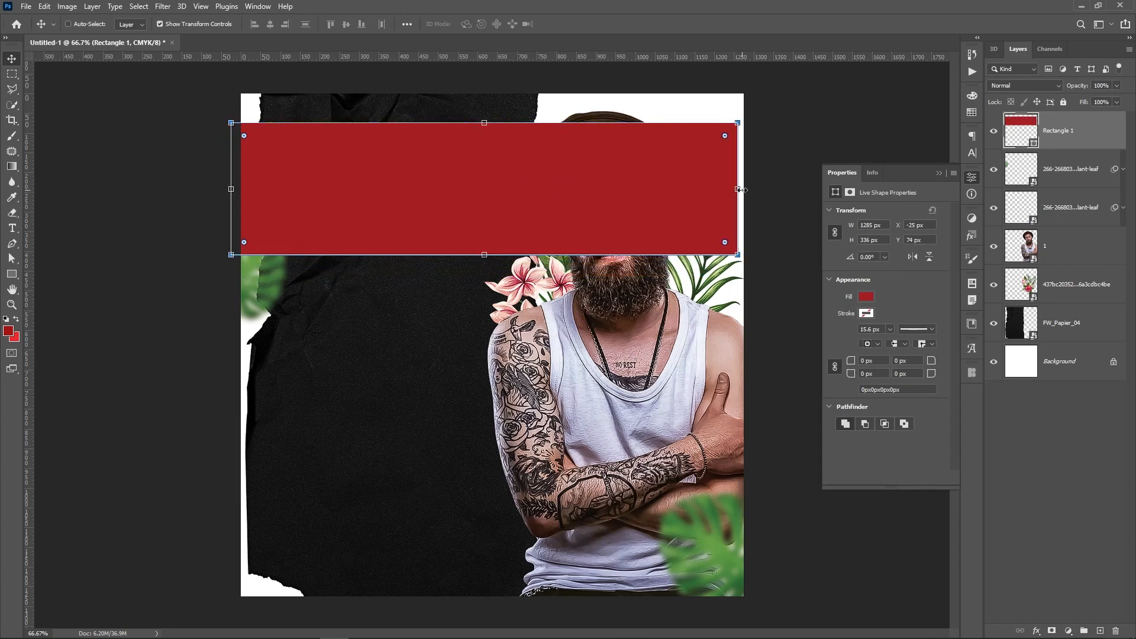
left_click_drag(739, 189, 754, 188)
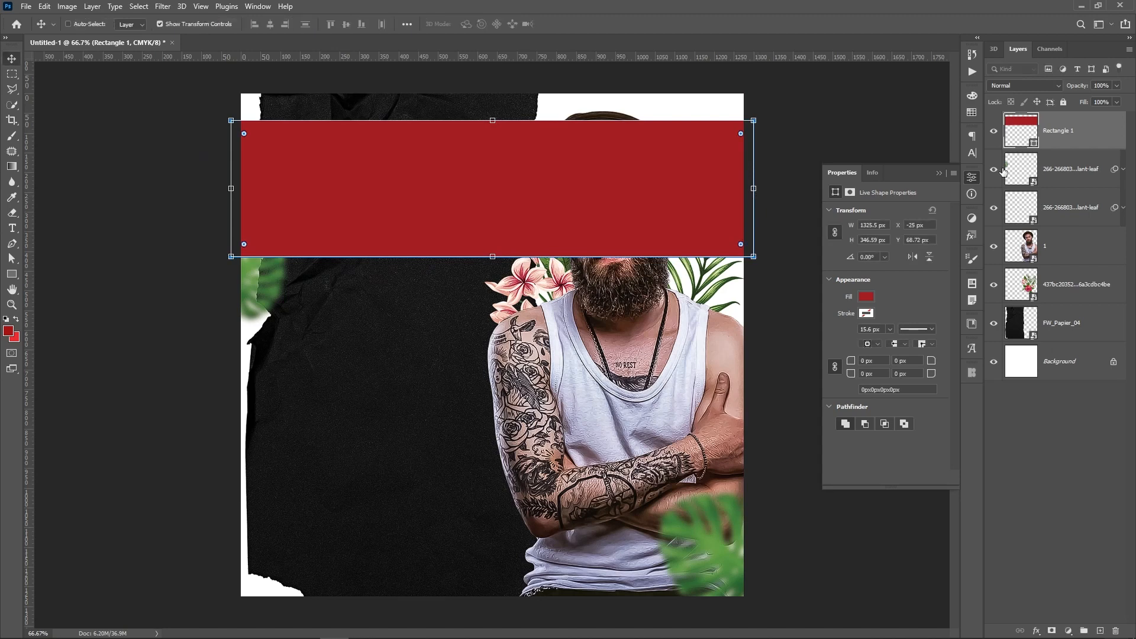
left_click_drag(1100, 134, 1060, 300)
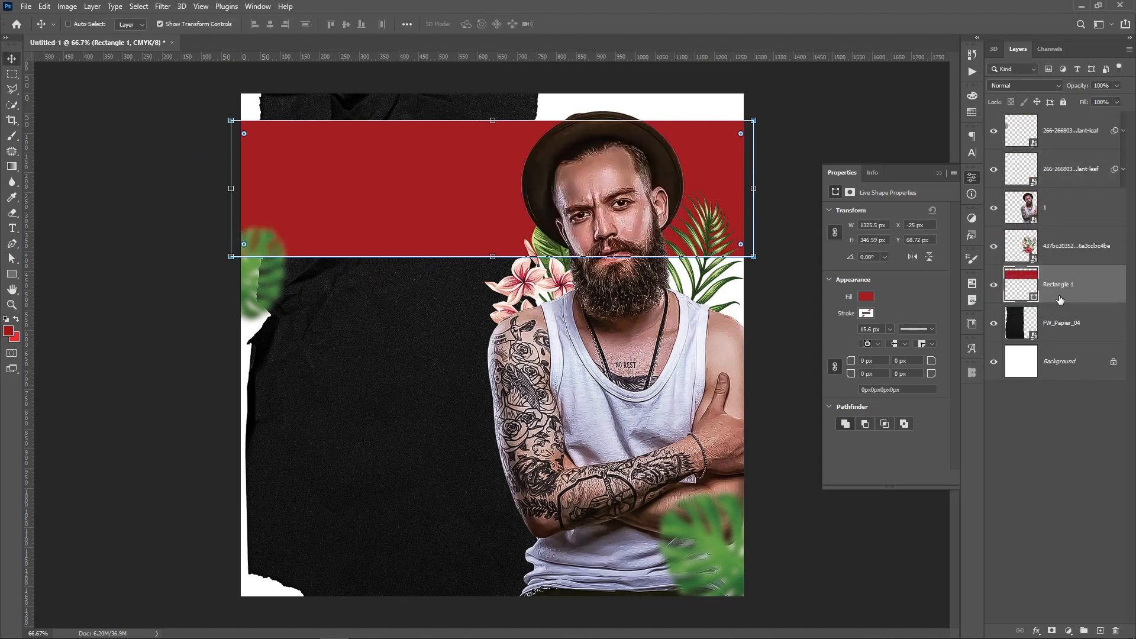
key("Down")
key("Down")
key("Down")
key("Down")
key("Down")
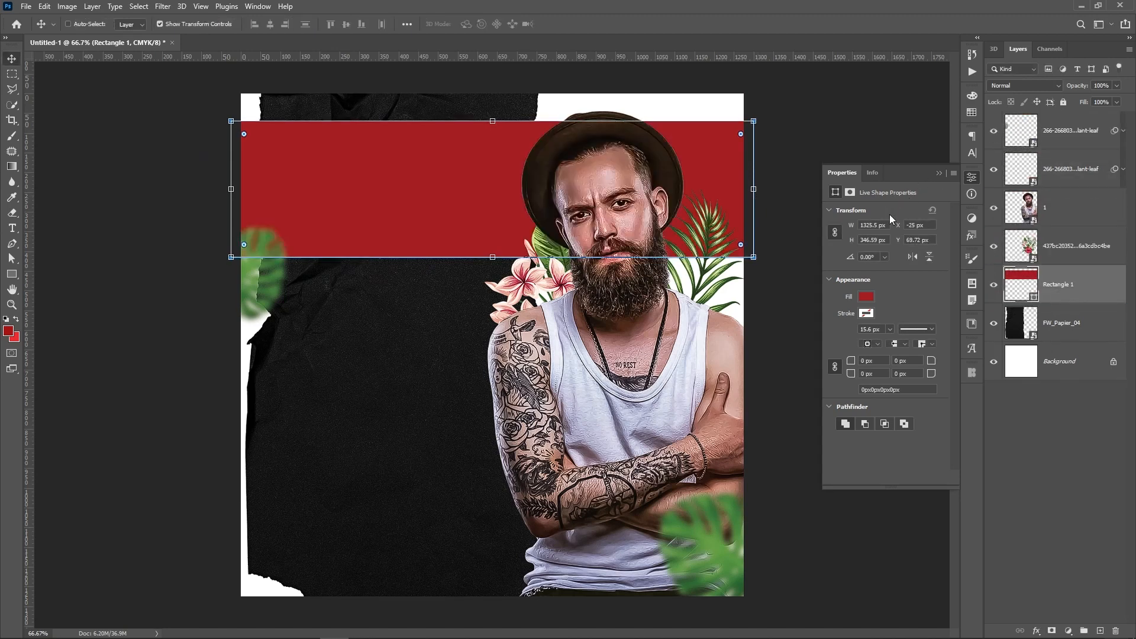
key("Down")
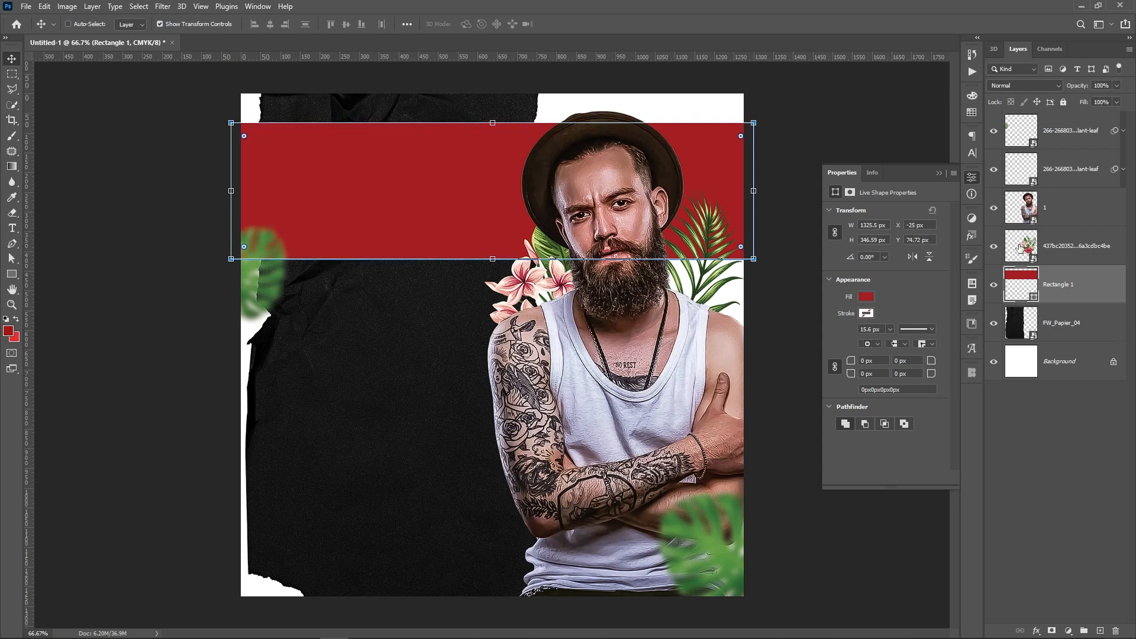
Fill the banner with green sampled from the monstera leaf
double_click(1034, 302)
left_click(693, 533)
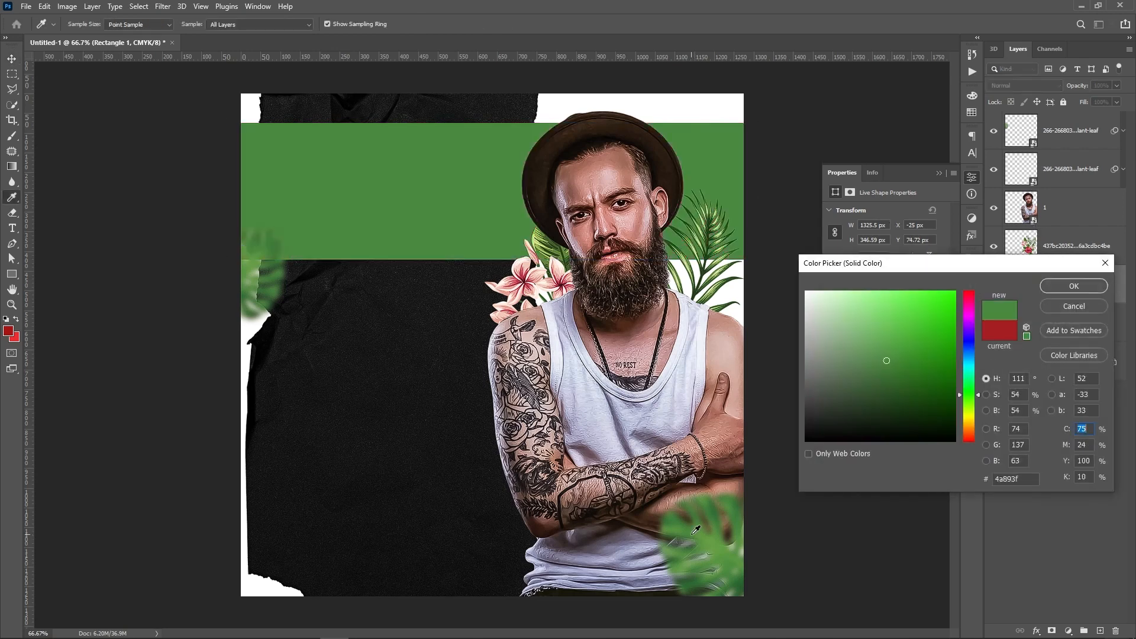
key("Return")
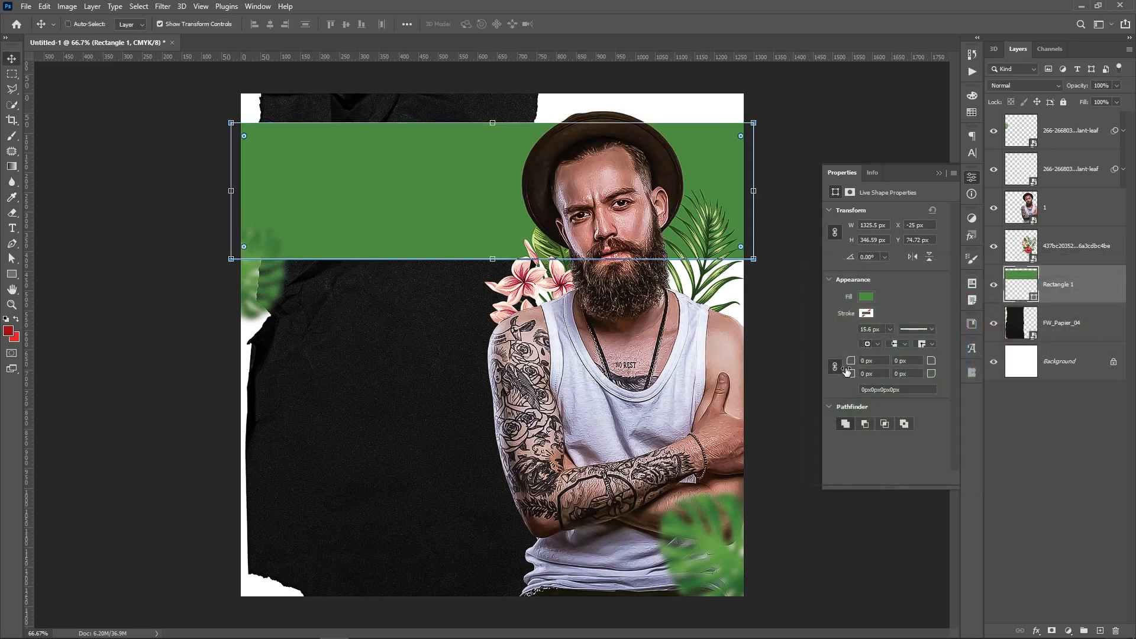
Give the banner a Multiply Inner Shadow with 68% opacity and size 68
right_click(1093, 286)
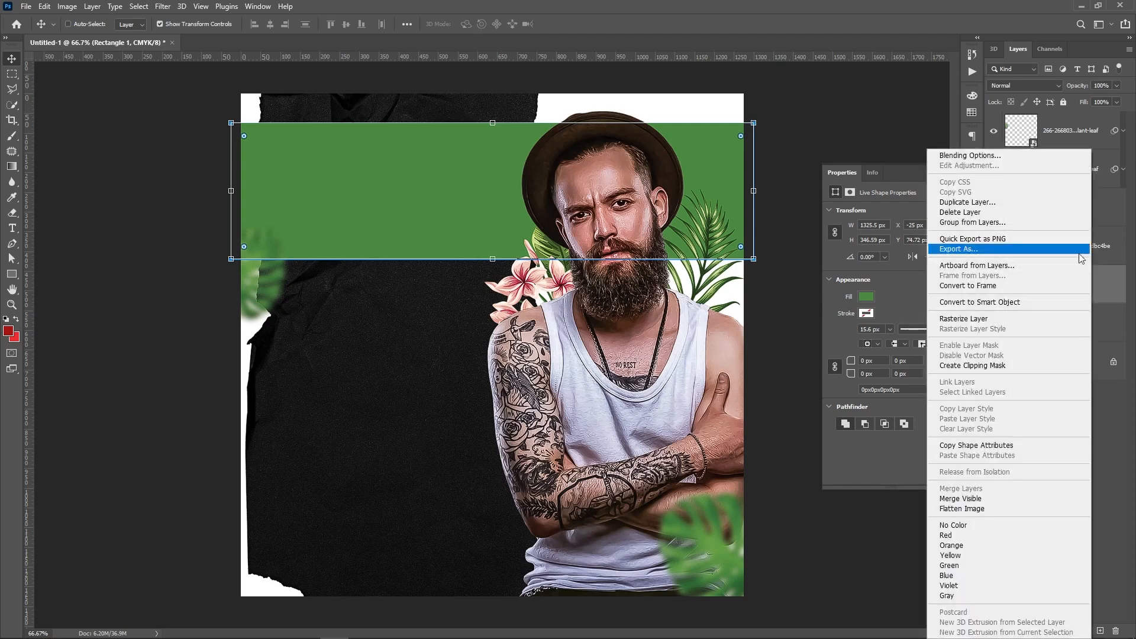
left_click(977, 153)
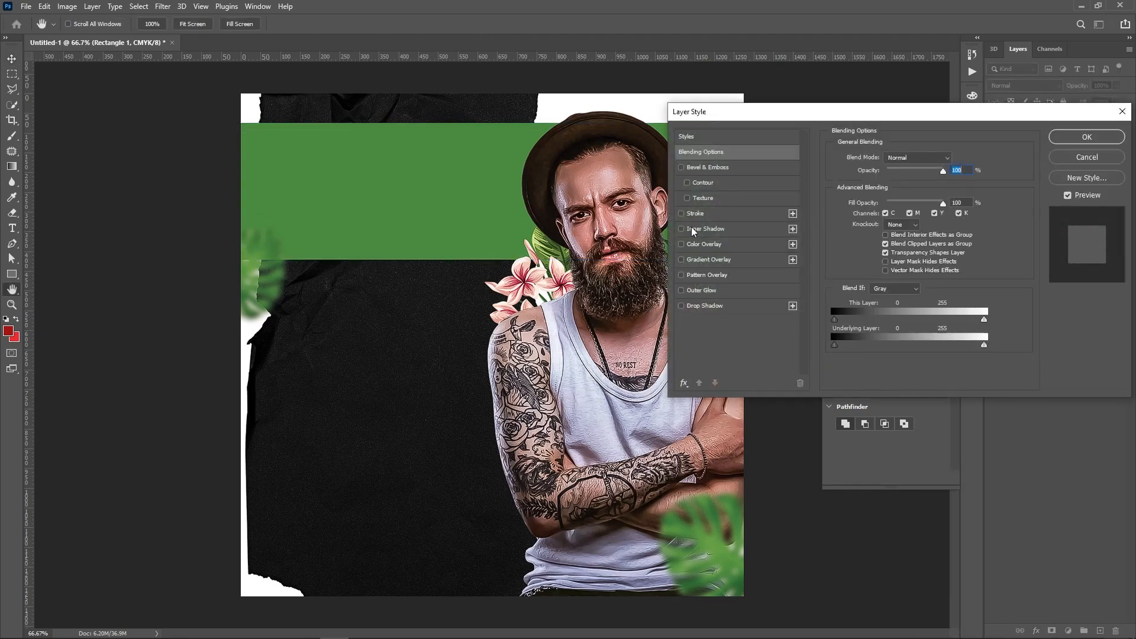
left_click(693, 231)
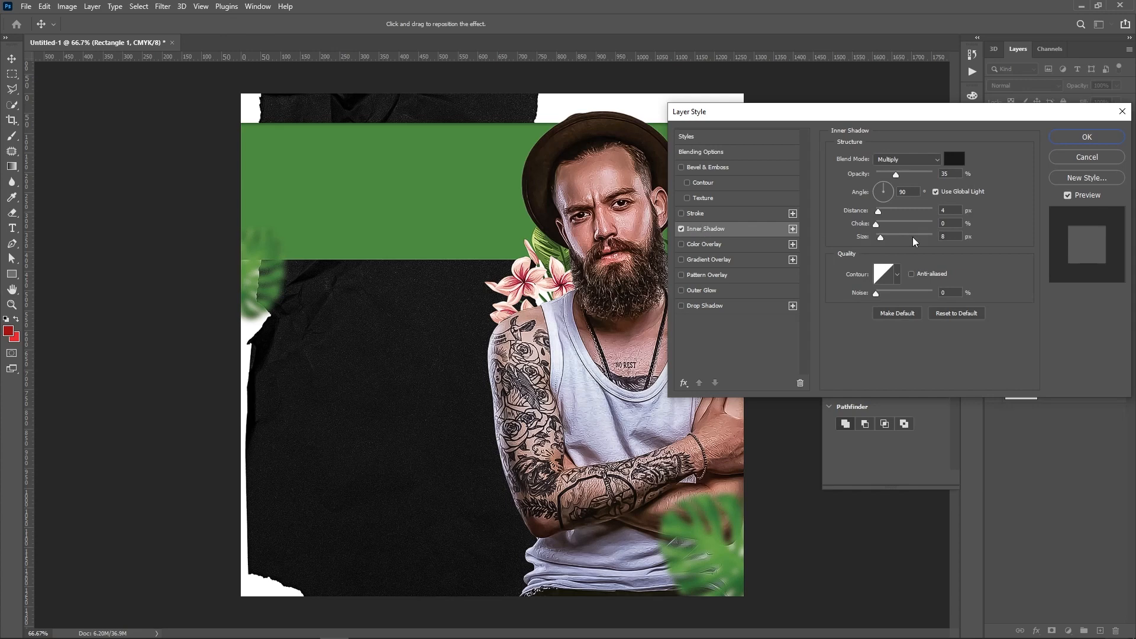
left_click(915, 174)
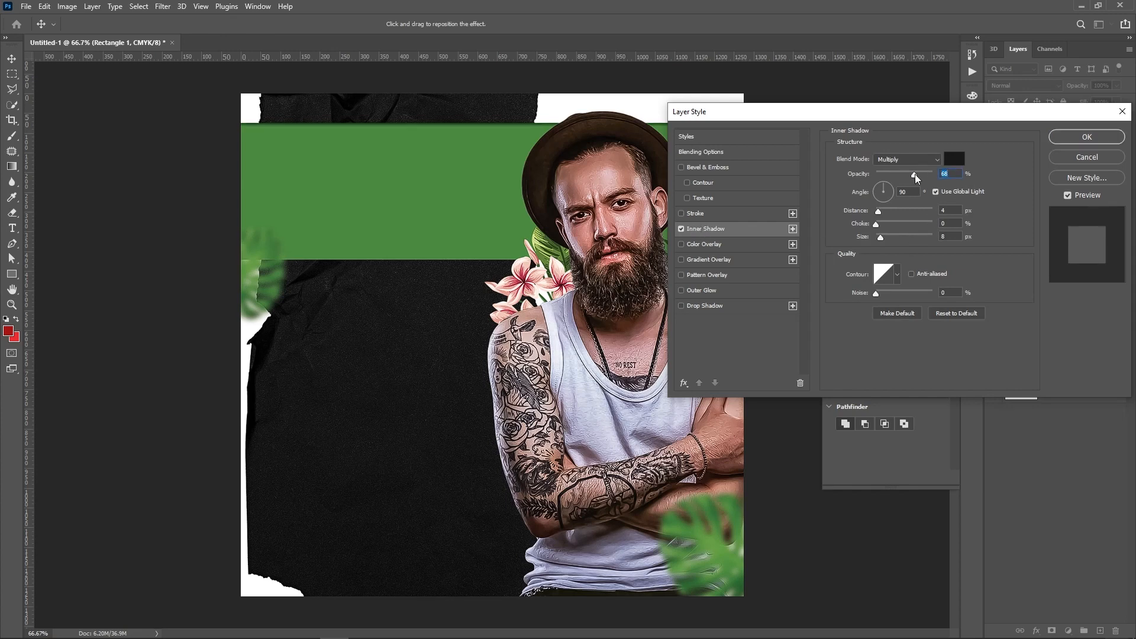
left_click(895, 236)
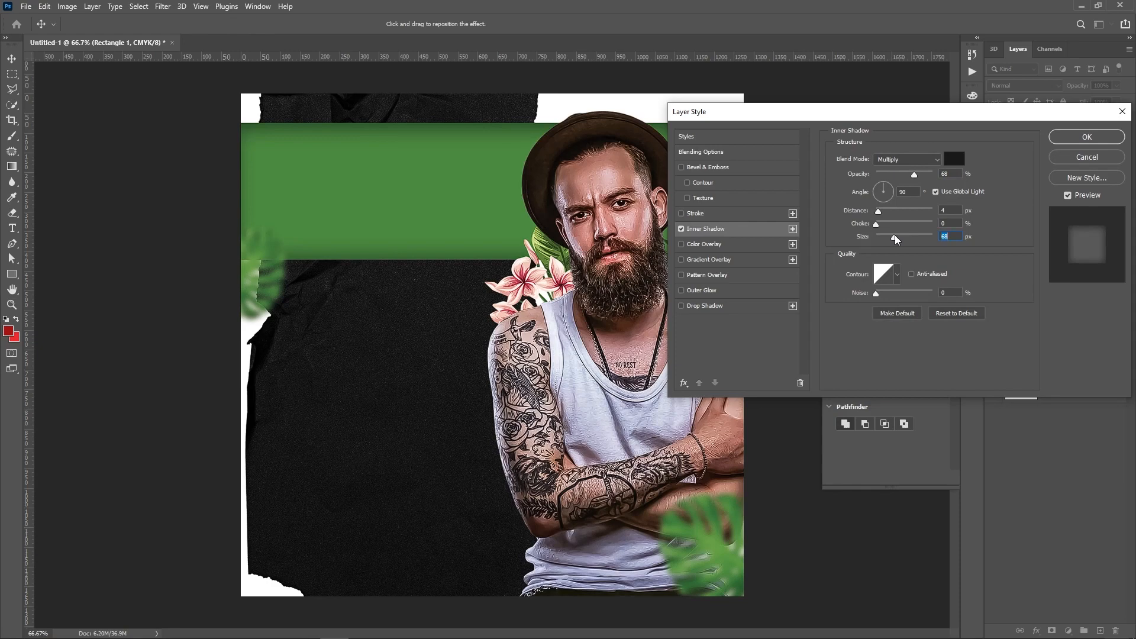
left_click(1088, 139)
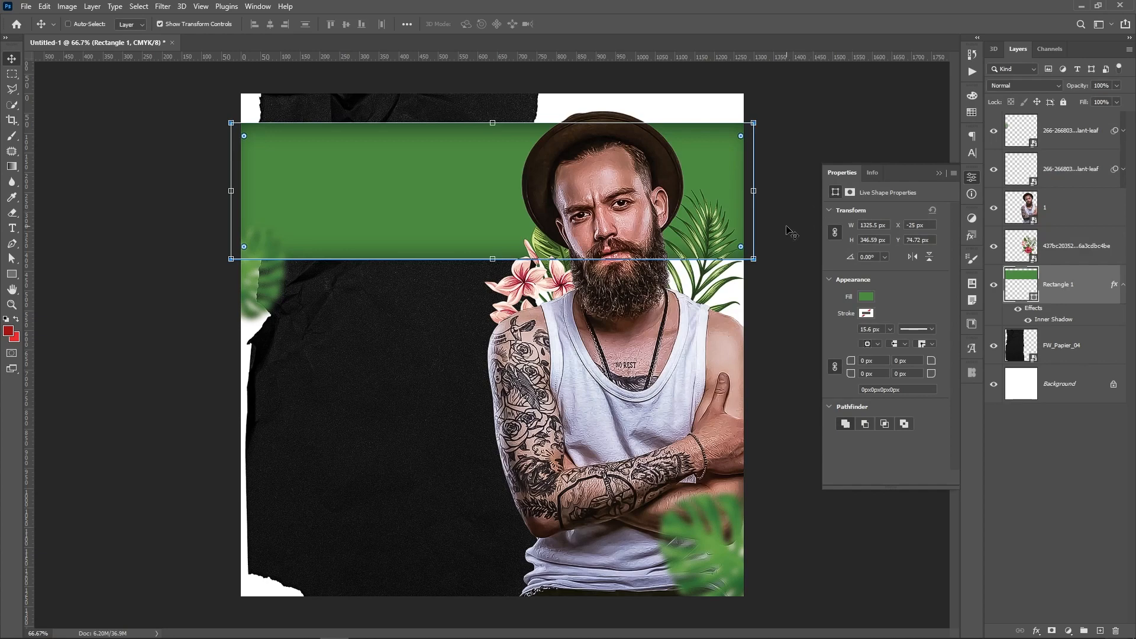
left_click(1073, 489)
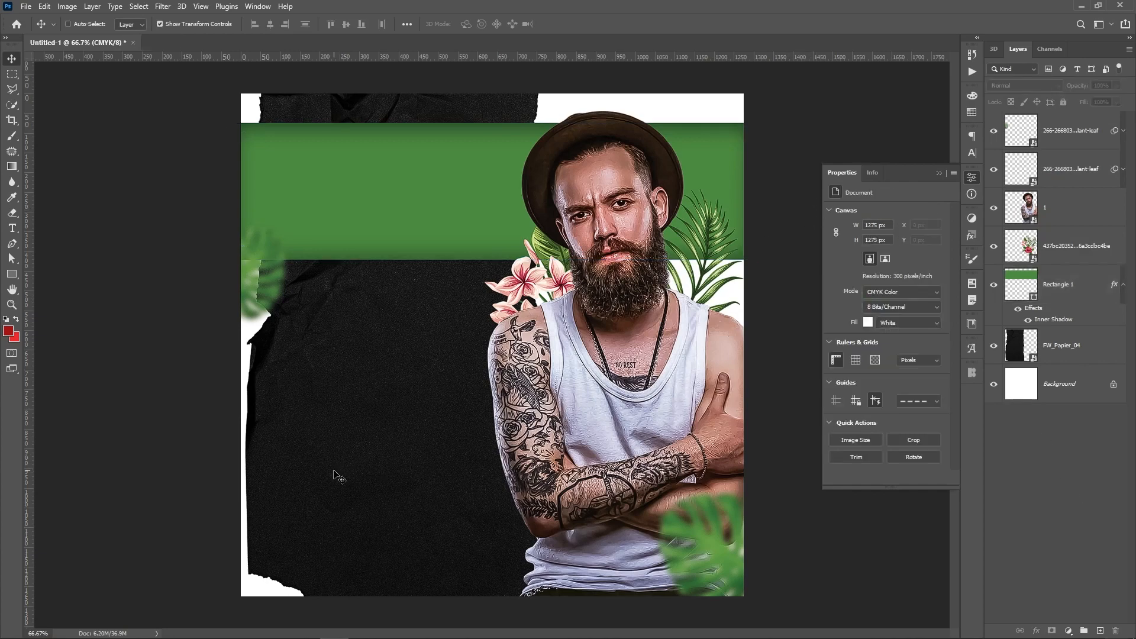
Type 'DJ HEDY' on the canvas and move it up onto the green banner
key("t")
left_click(371, 404)
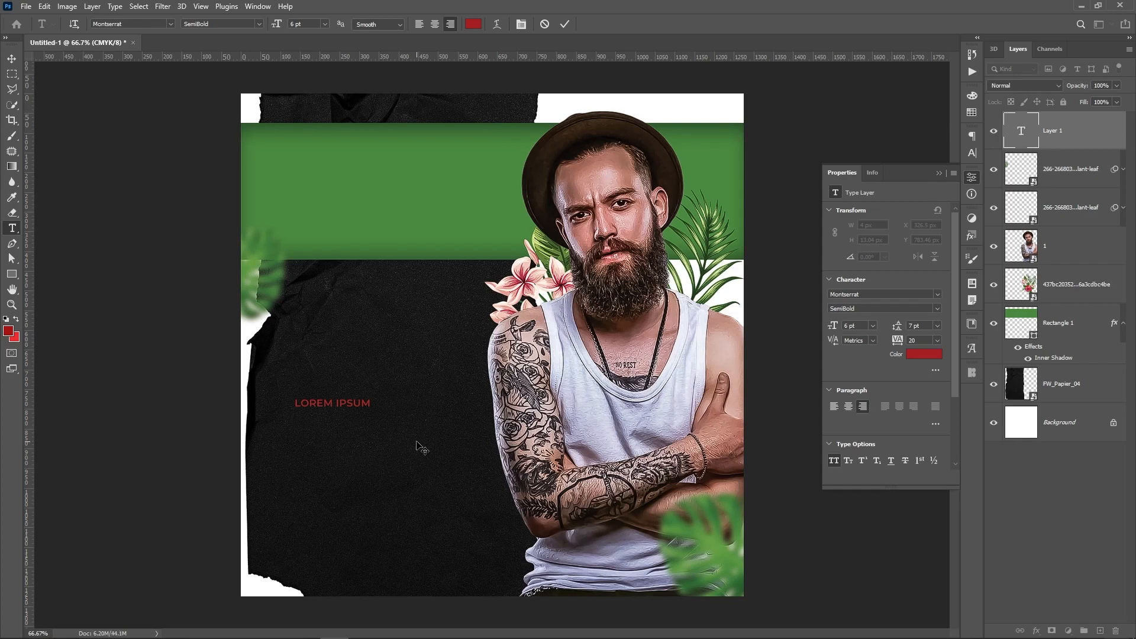
type("DJ Hed")
left_click(420, 445)
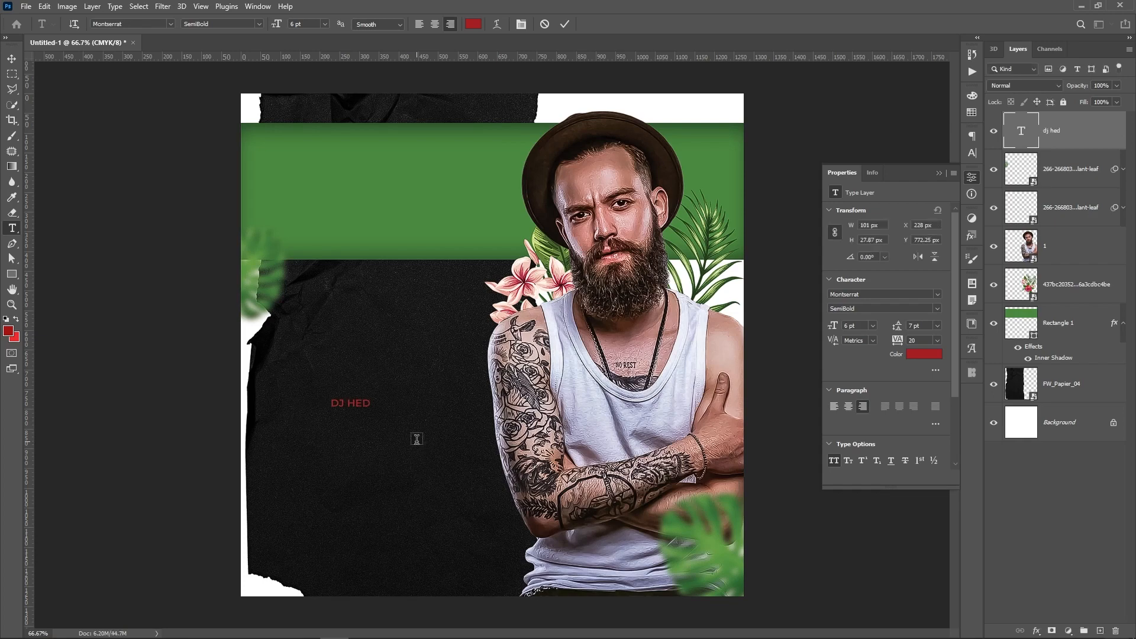
key("v")
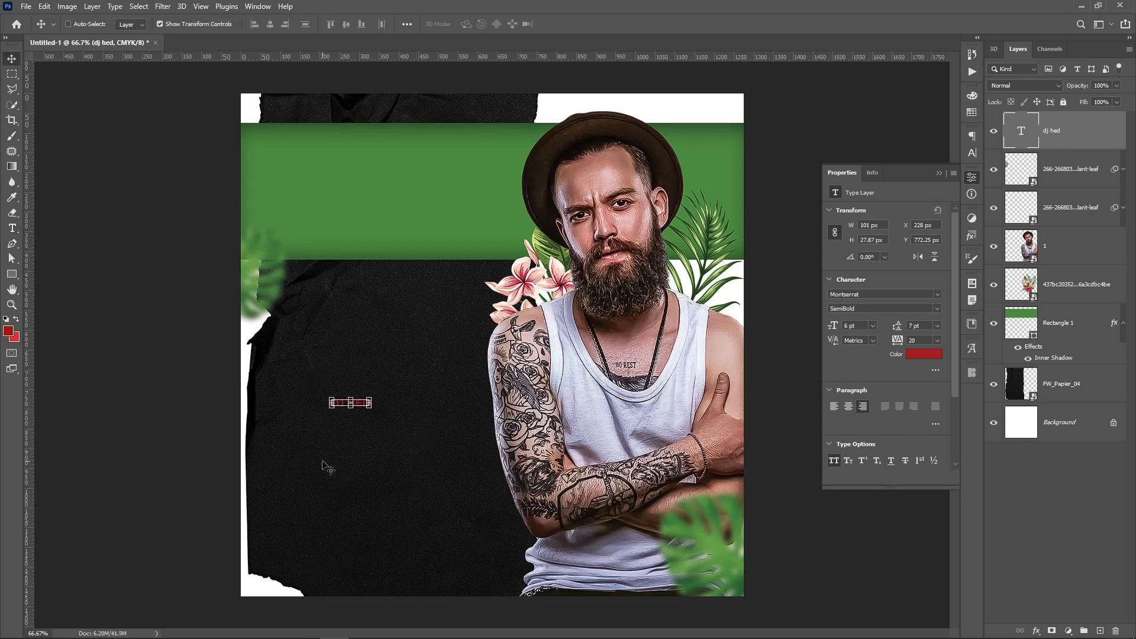
left_click_drag(357, 464, 375, 406)
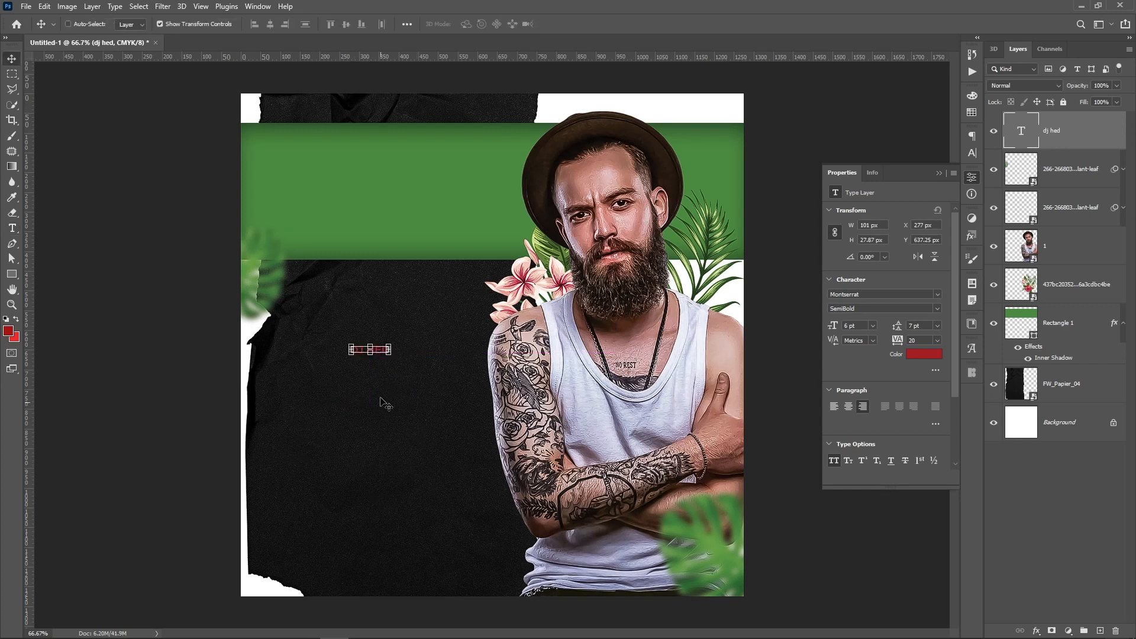
key("t")
left_click(381, 351)
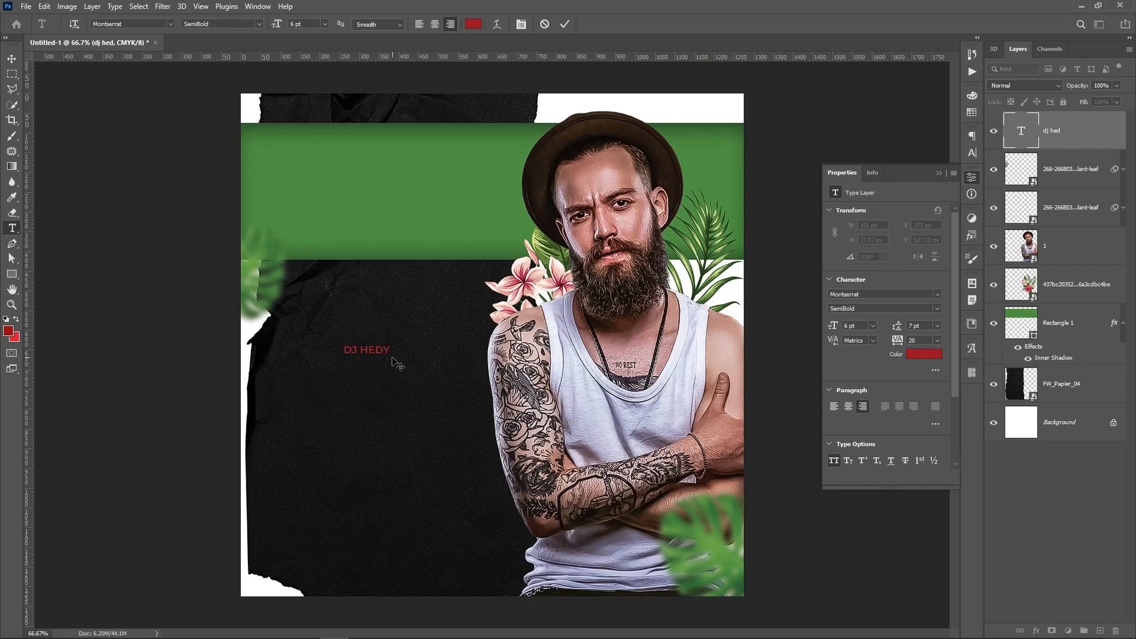
key("ctrl+Return")
key("v")
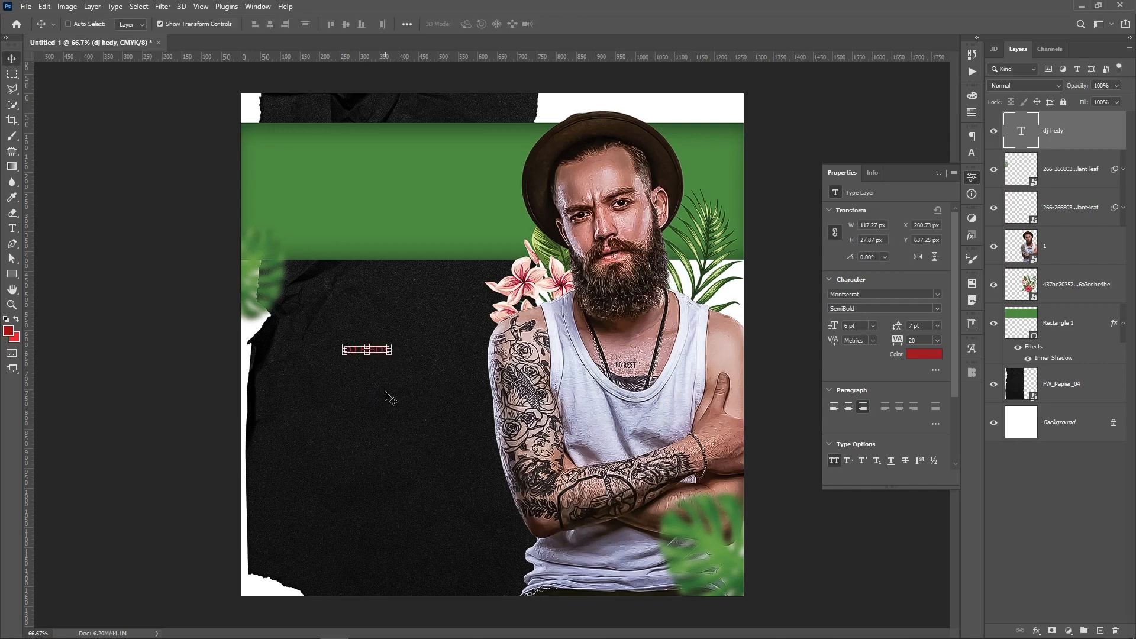
left_click_drag(375, 369, 375, 208)
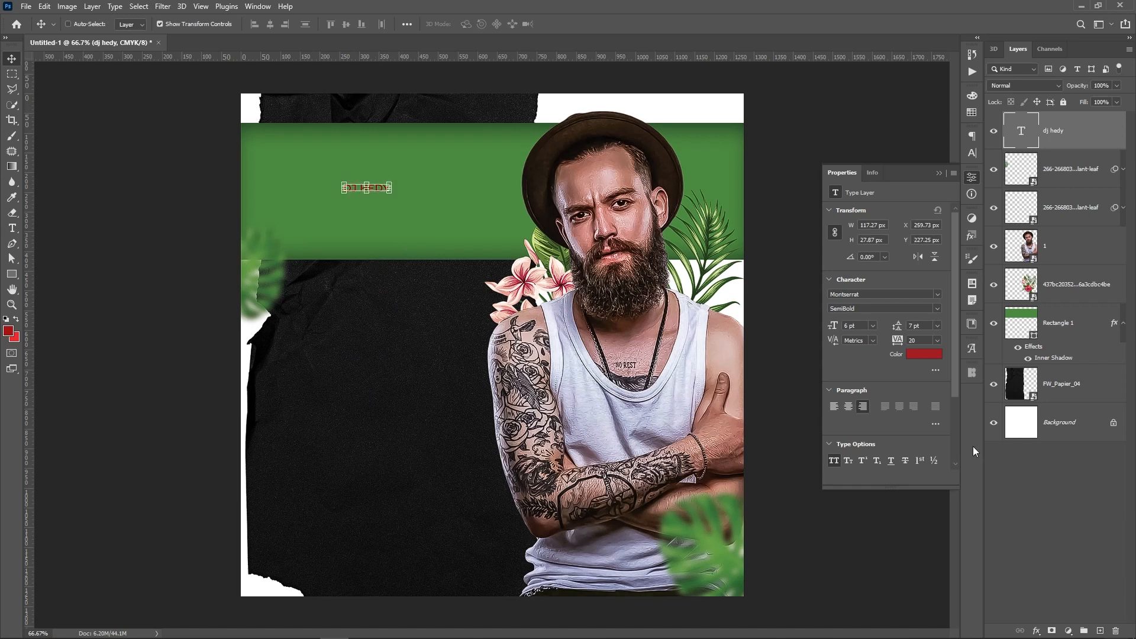
Make the DJ HEDY text white in the Gobold Regular font
left_click(911, 354)
left_click_drag(894, 343, 706, 242)
key("Return")
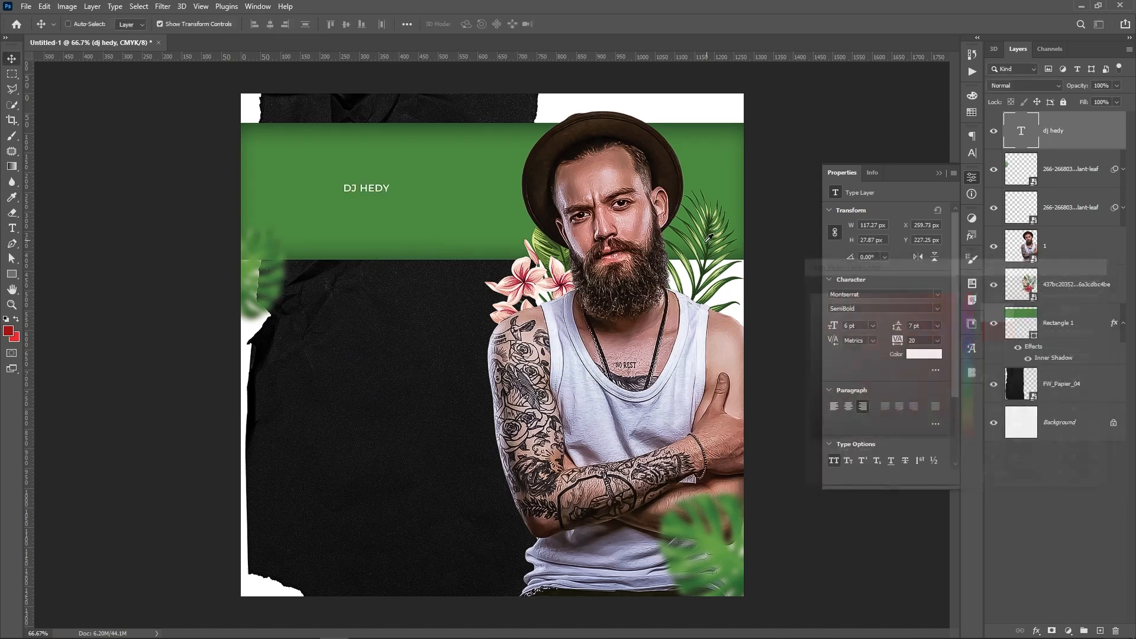
left_click(903, 296)
type("gobol")
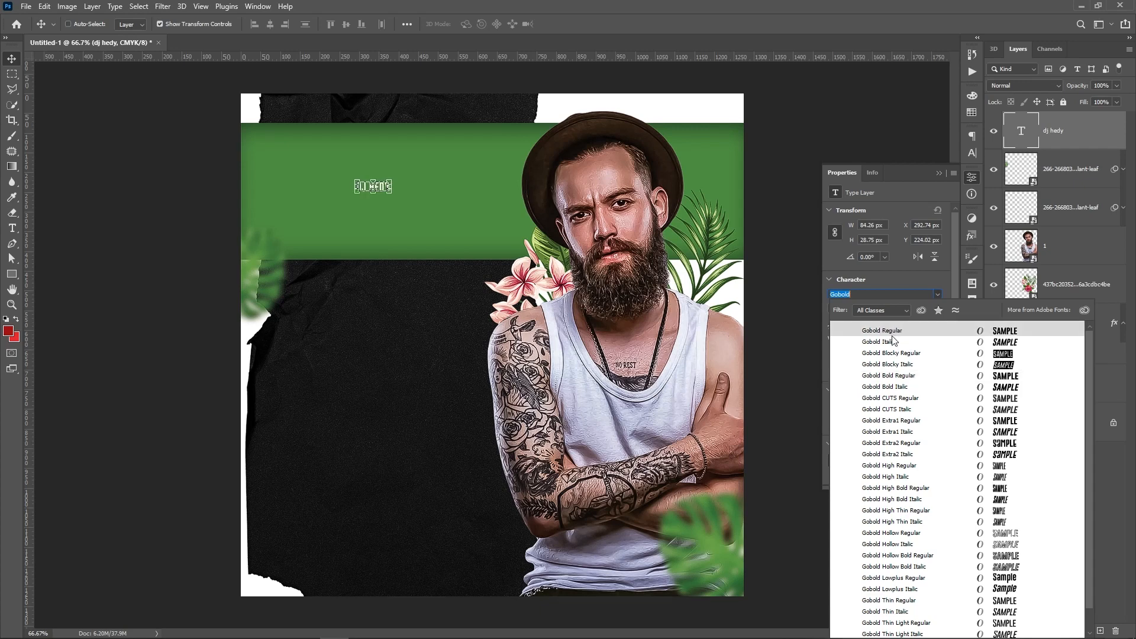
left_click(892, 335)
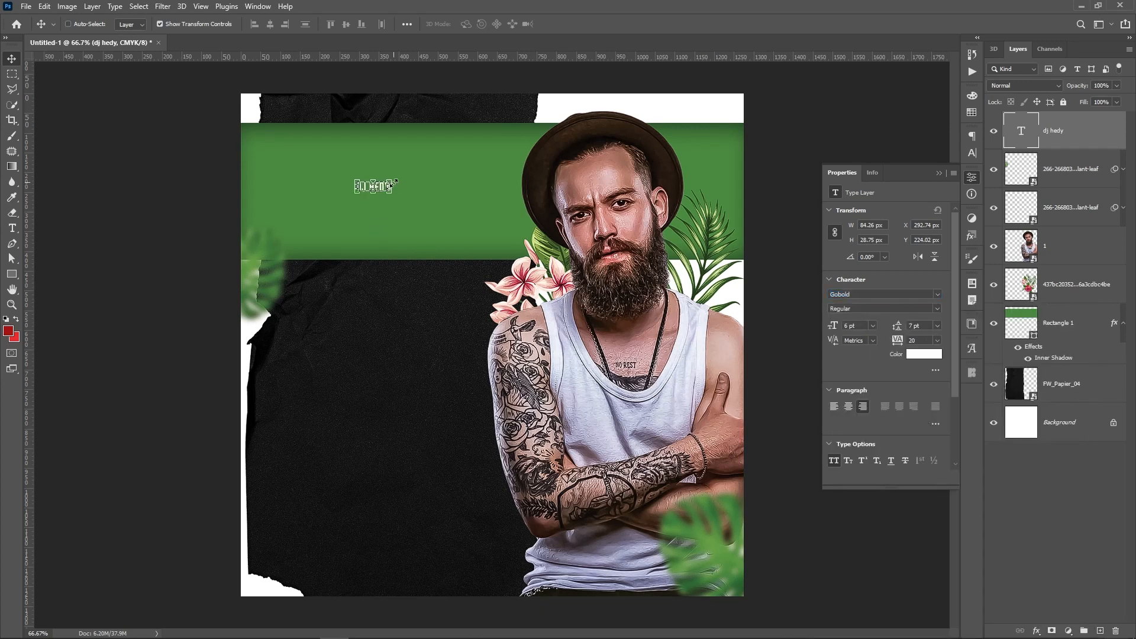
Enlarge DJ HEDY to span the banner with letter spacing tightened to -25
key("ctrl+t")
left_click_drag(393, 180, 525, 130)
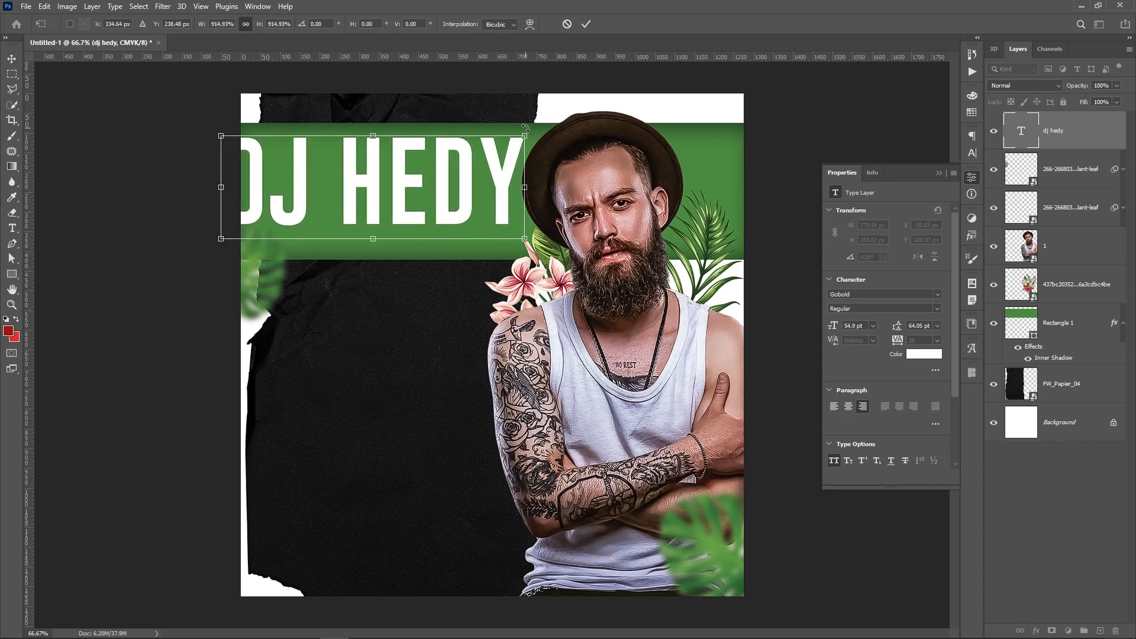
key("Return")
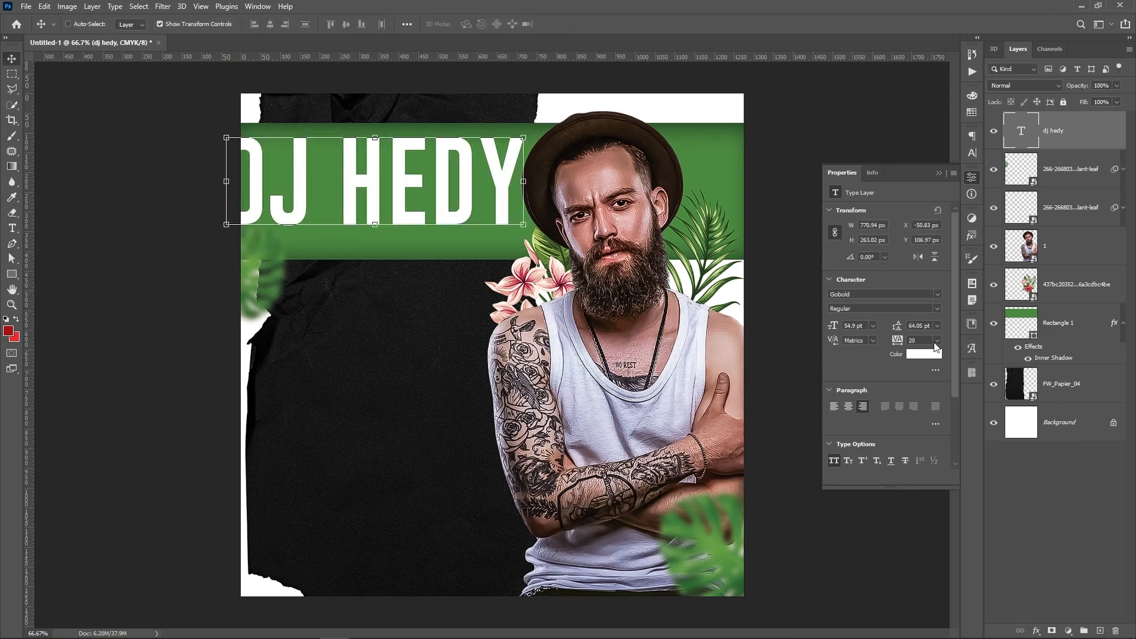
left_click(936, 342)
left_click(932, 378)
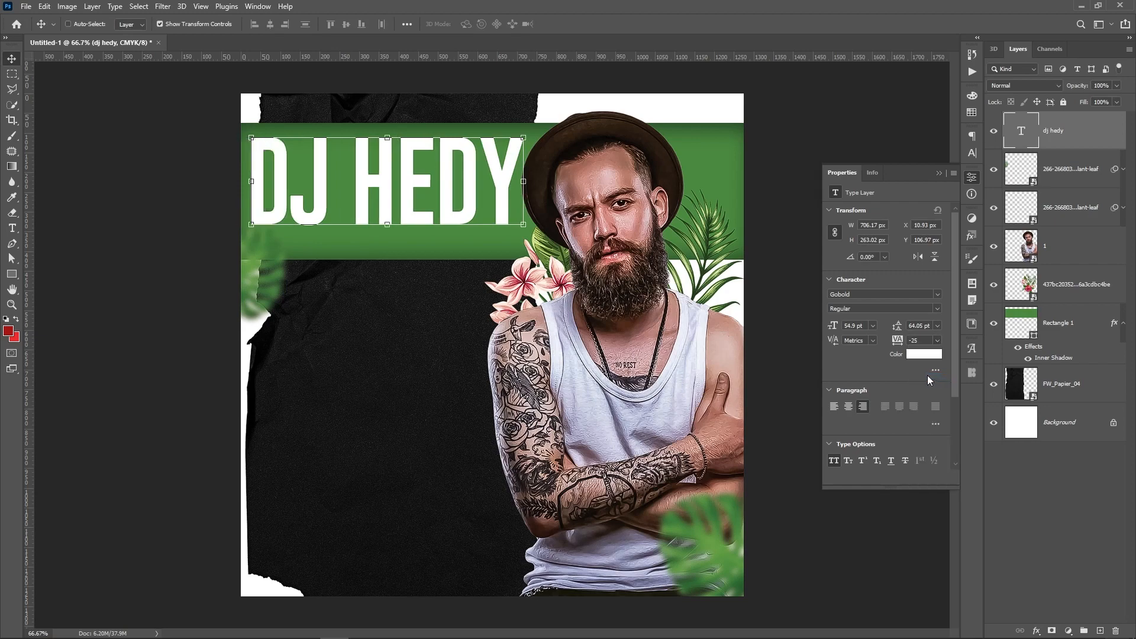
left_click_drag(436, 191, 437, 203)
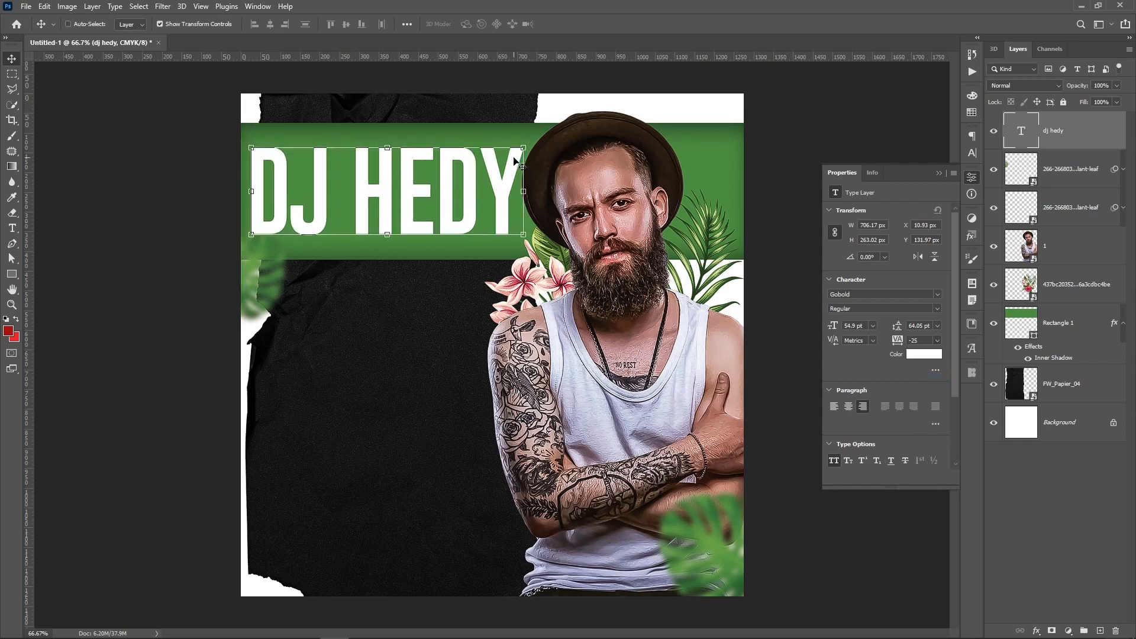
left_click_drag(523, 147, 533, 143)
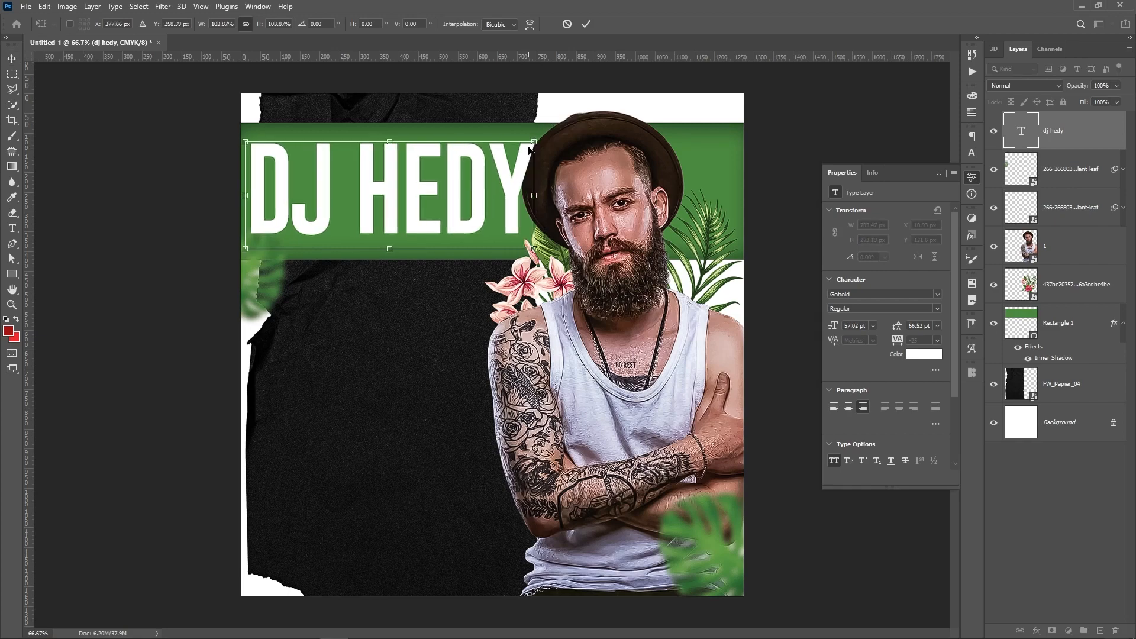
key("Return")
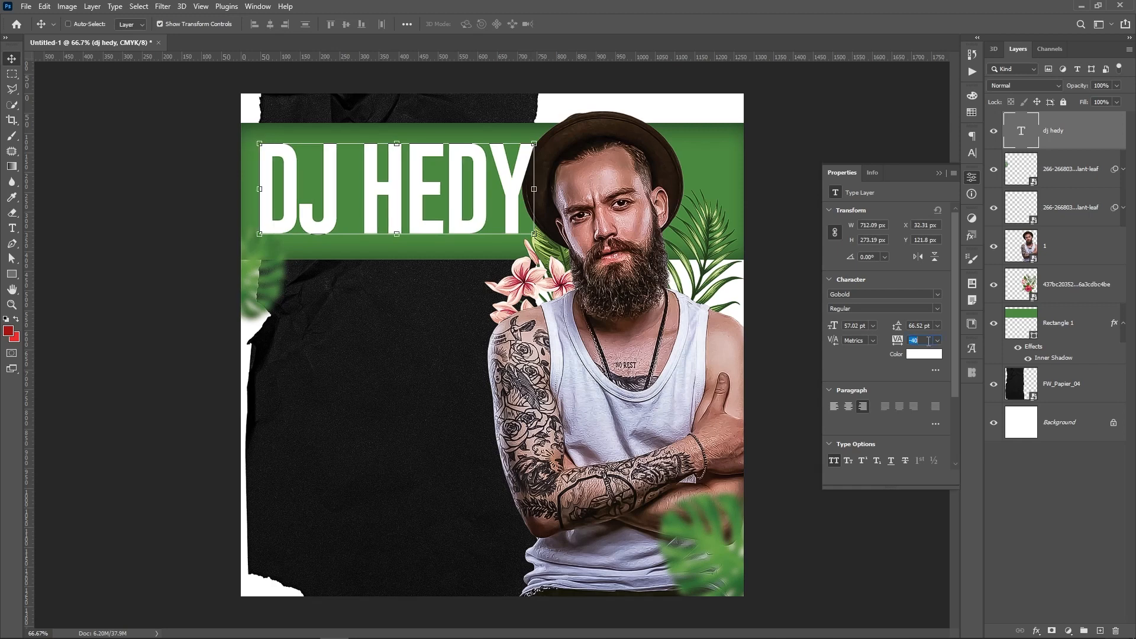
Tighten DJ HEDY tracking to -80, scale it to fill the banner, and place it just above Rectangle 1
key("Down")
key("Down")
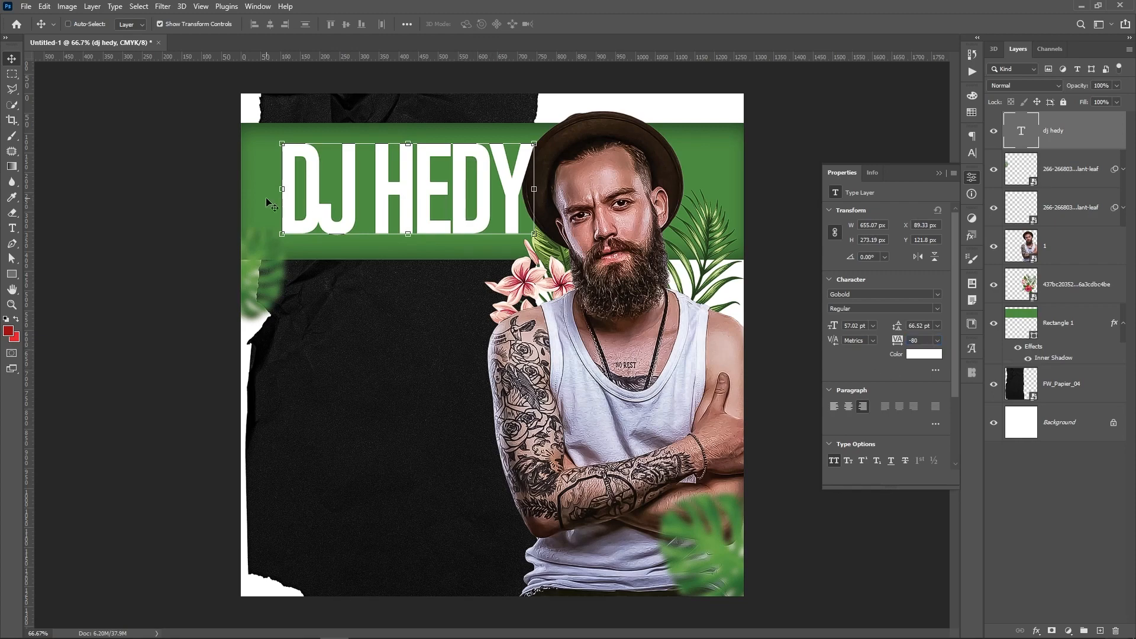
left_click_drag(283, 235, 250, 271)
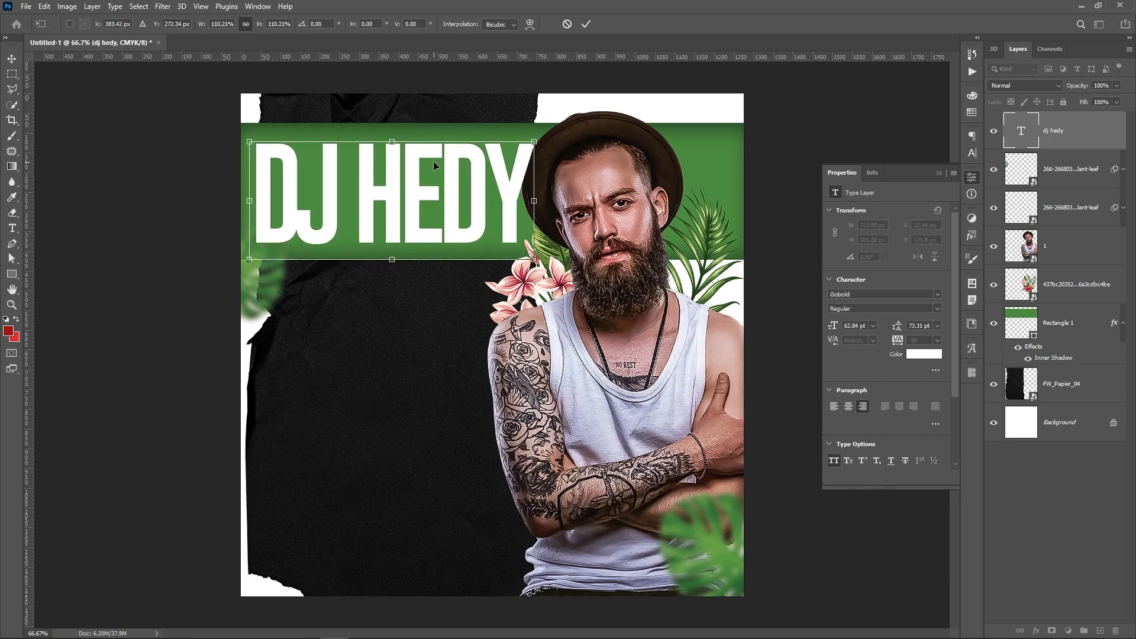
key("Return")
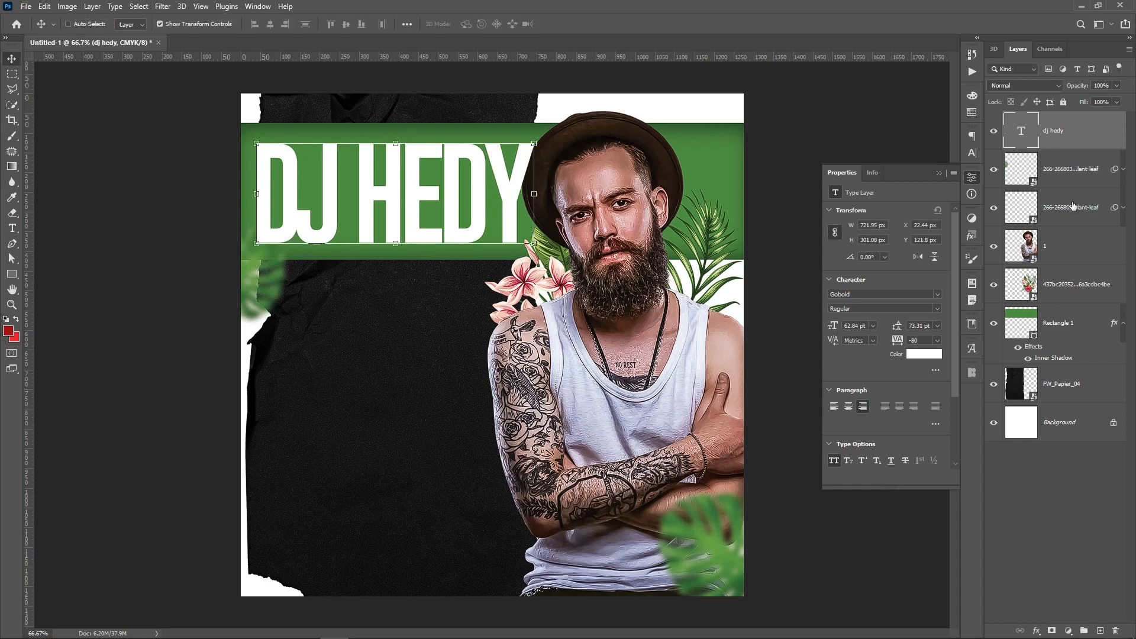
left_click_drag(1078, 141, 1065, 301)
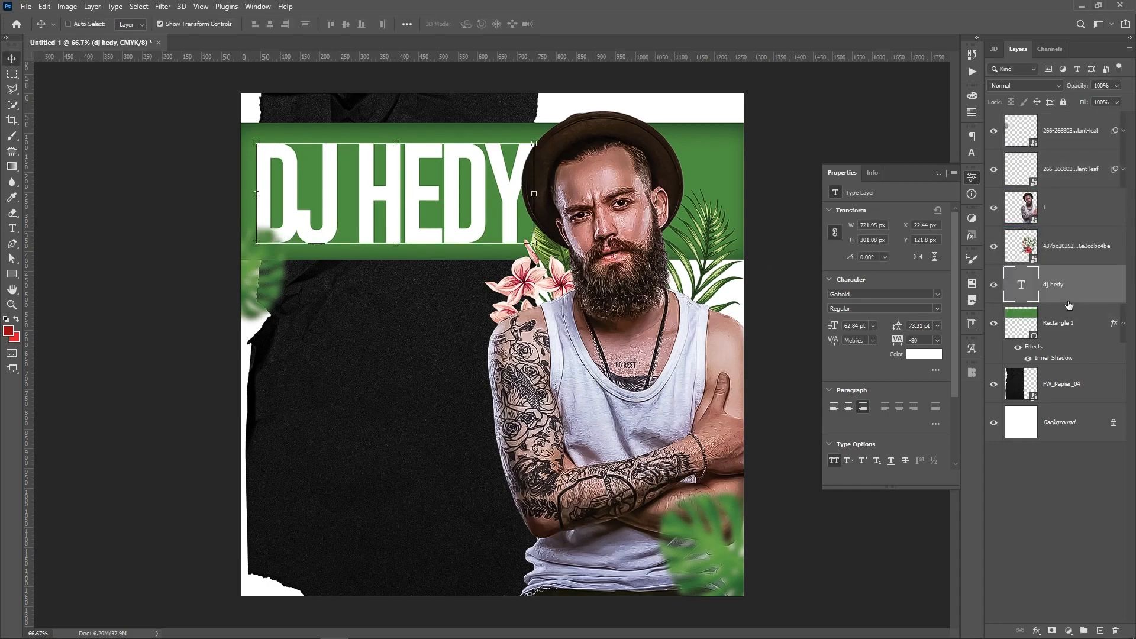
left_click(1085, 489)
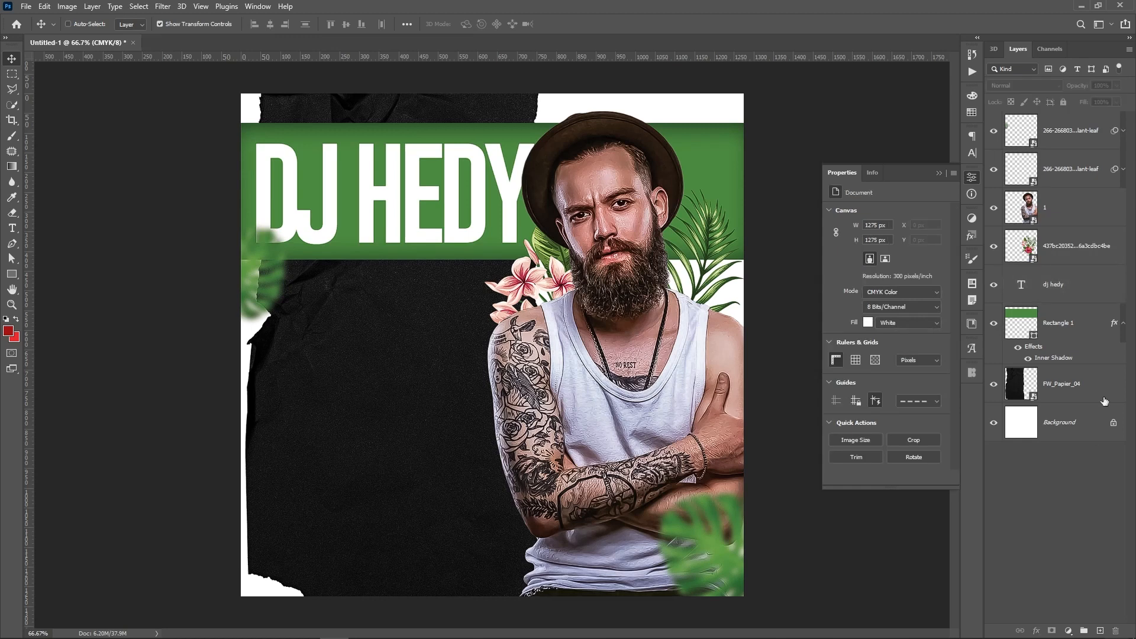
Add a new text layer reading 'PARIS TOUR' above the top plant leaf layer
left_click(1076, 138)
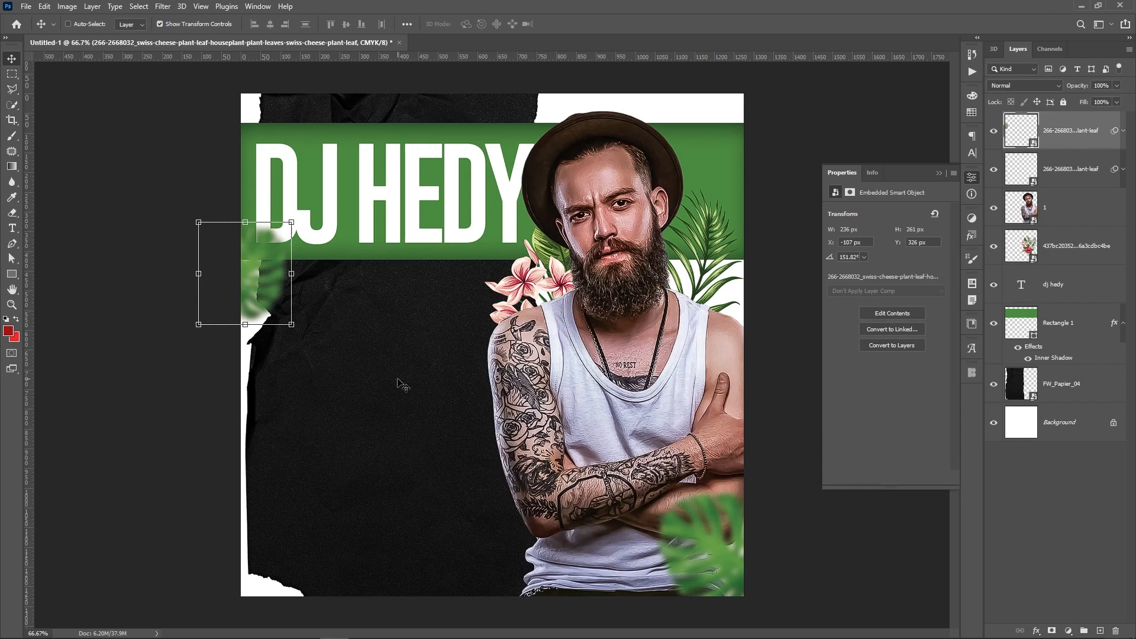
key("t")
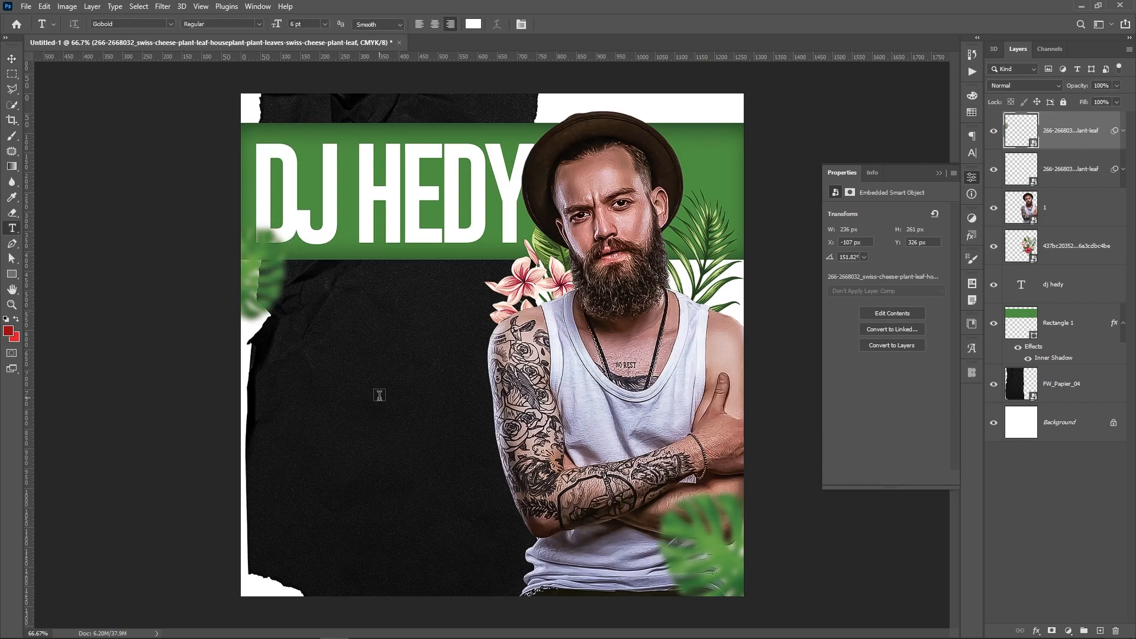
left_click(379, 396)
type("LOREM IPSUM")
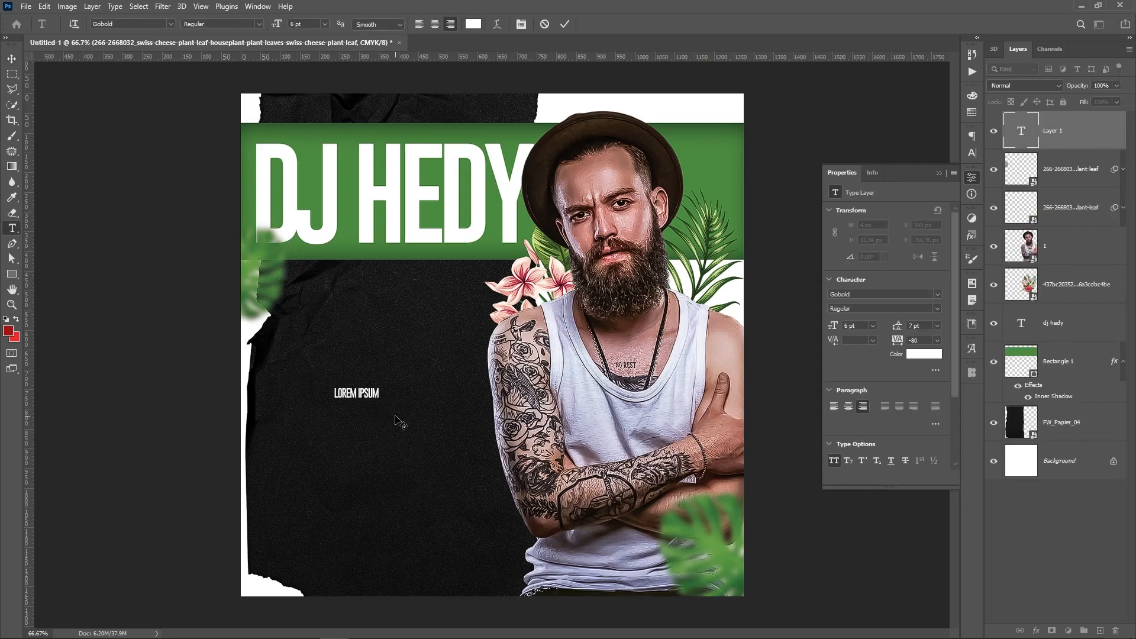
type("TOUR PAR")
key("ctrl+a")
type("PARIS TOUR")
key("ctrl+Return")
Turn off All Caps, apply the About Love font, enlarge it, and set tracking to 0
key("v")
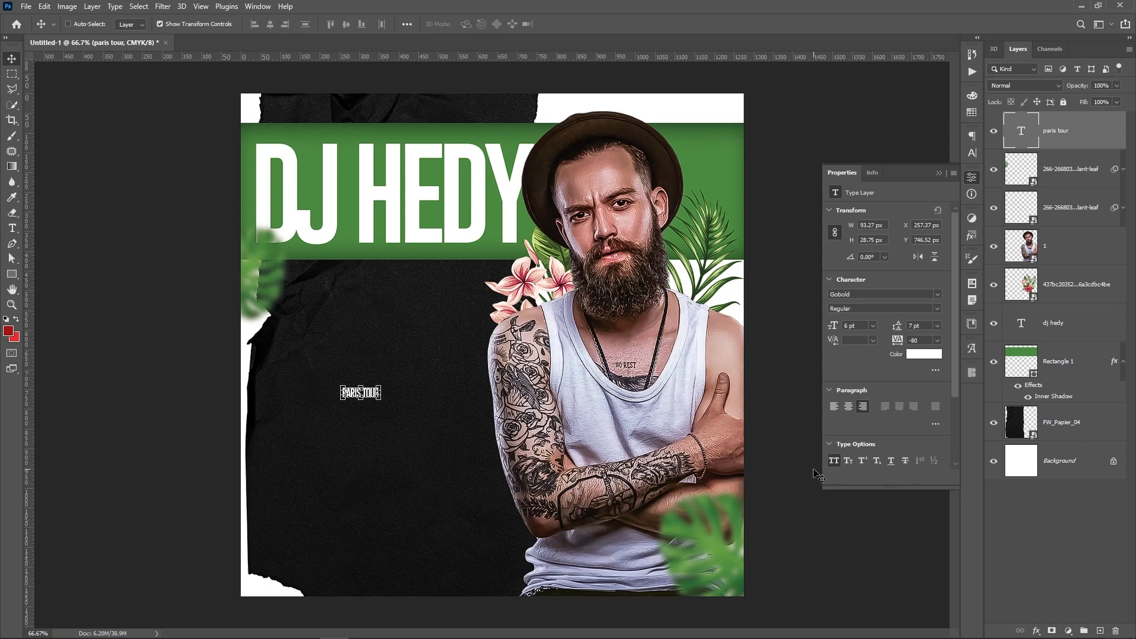
left_click(833, 460)
left_click(938, 294)
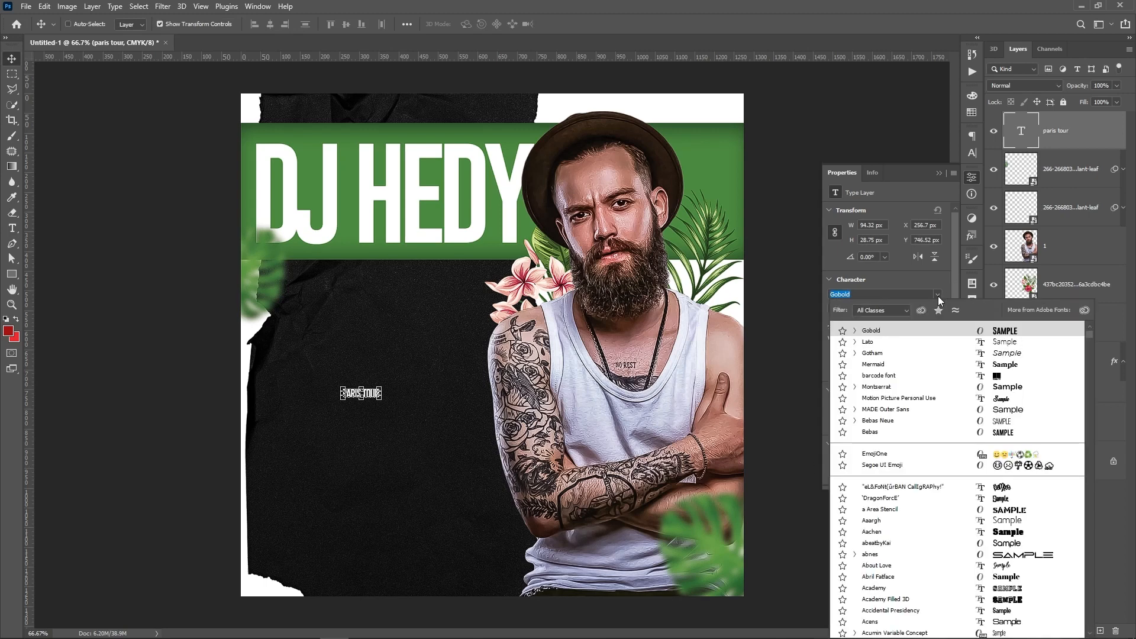
left_click(984, 570)
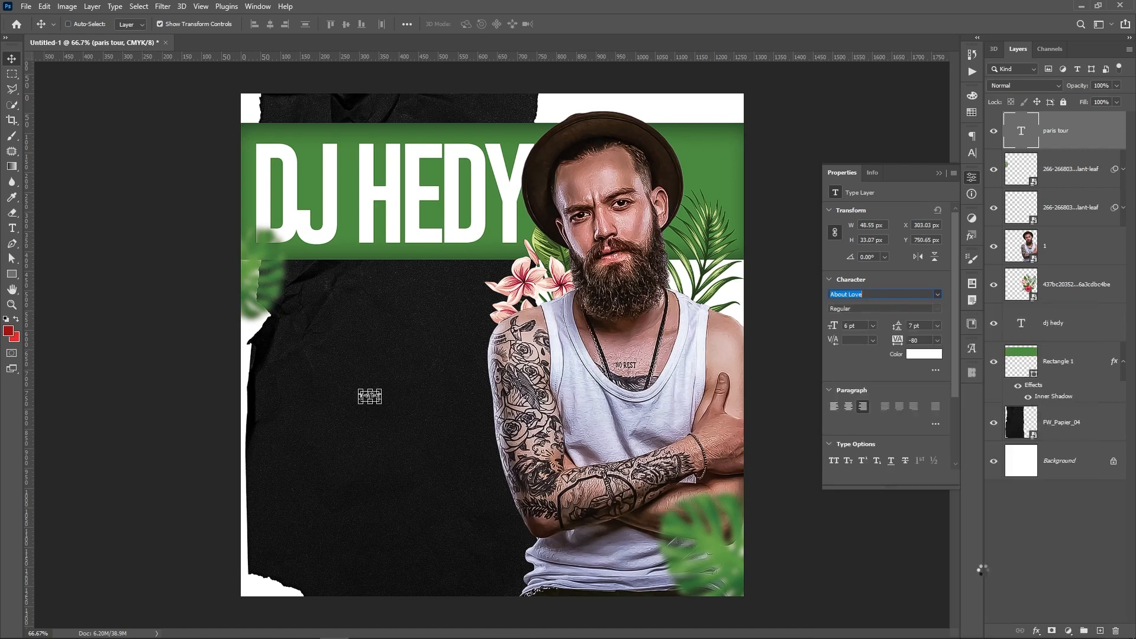
left_click_drag(381, 386, 542, 277)
key("Return")
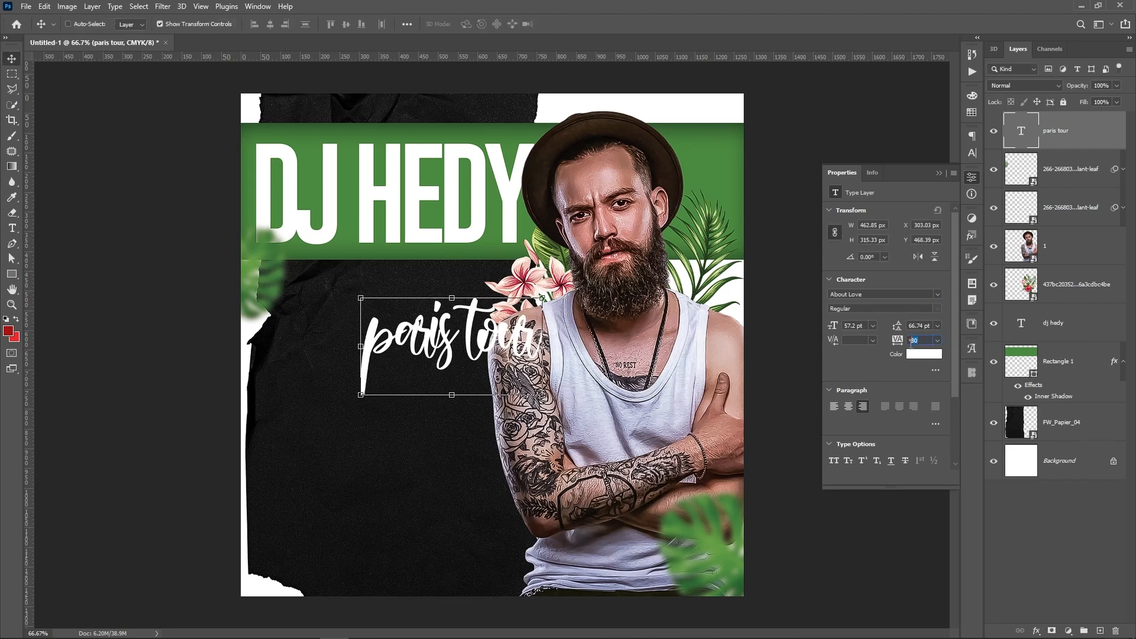
type("0")
key("Return")
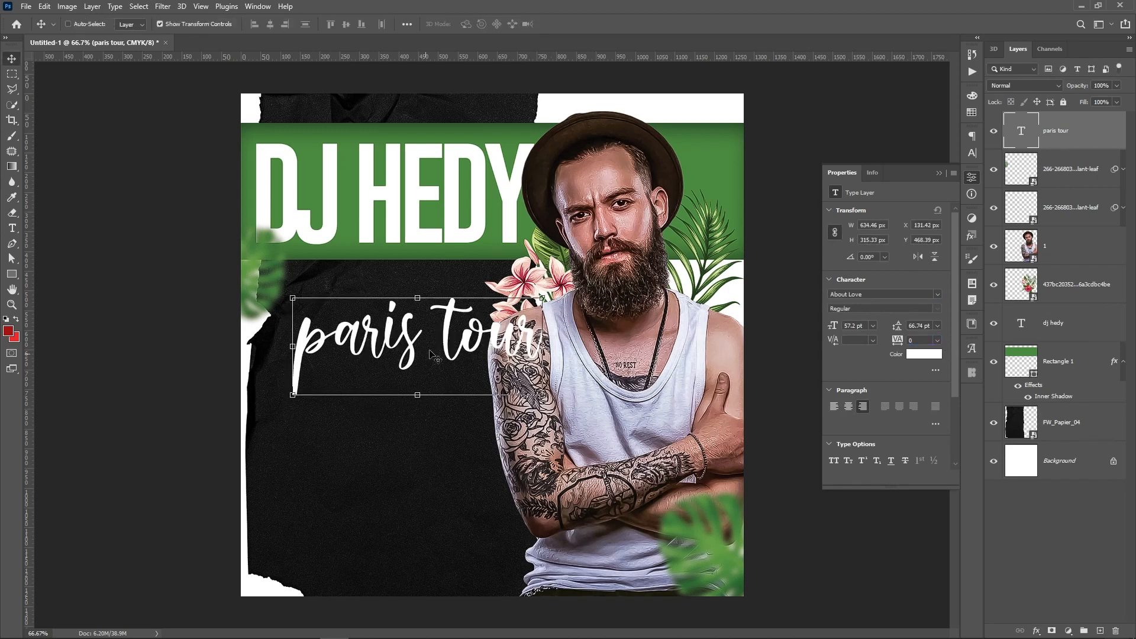
Shrink paris tour to two-thirds, overlap DJ HEDY's bottom, and layer it beneath the floral photo
left_click(542, 297)
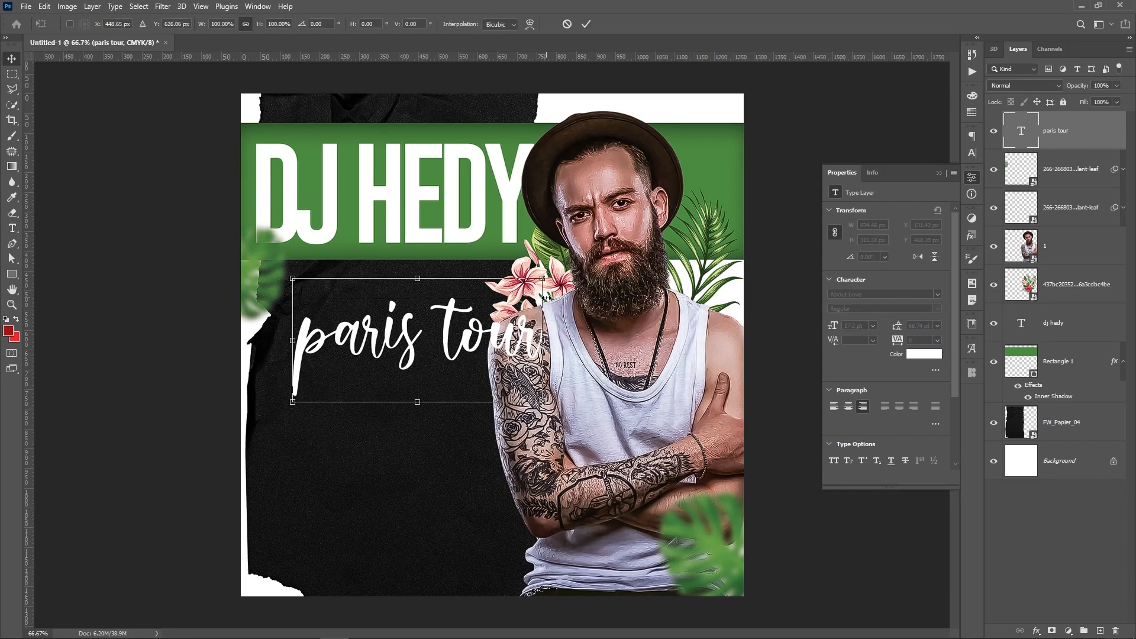
left_click_drag(543, 280, 477, 345)
key("Return")
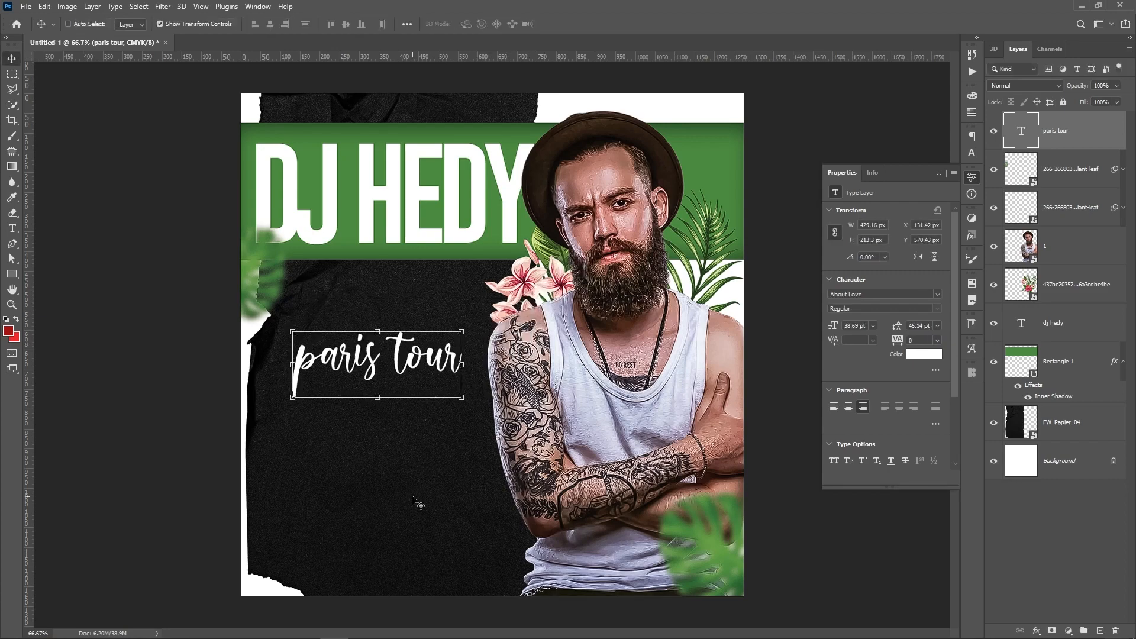
left_click_drag(413, 498, 398, 371)
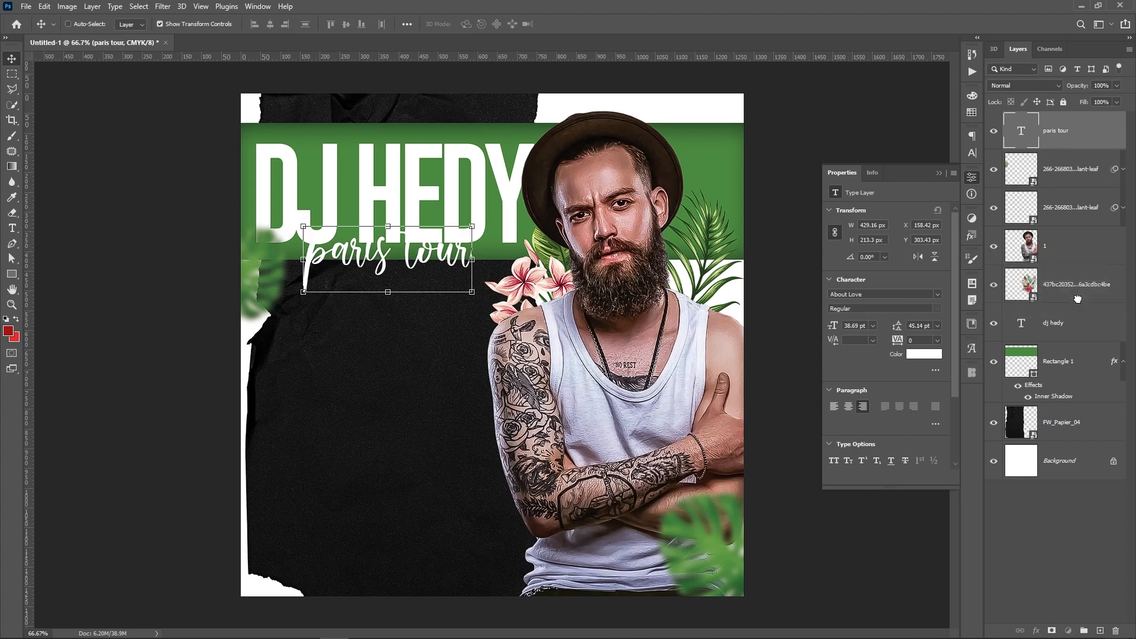
left_click_drag(1077, 299, 1076, 301)
left_click(1072, 324, "shift")
key("Up")
key("Up")
key("Up")
key("Up")
key("Up")
key("Up")
key("Up")
key("Up")
key("Up")
key("Up")
key("Up")
key("Up")
key("Up")
key("Up")
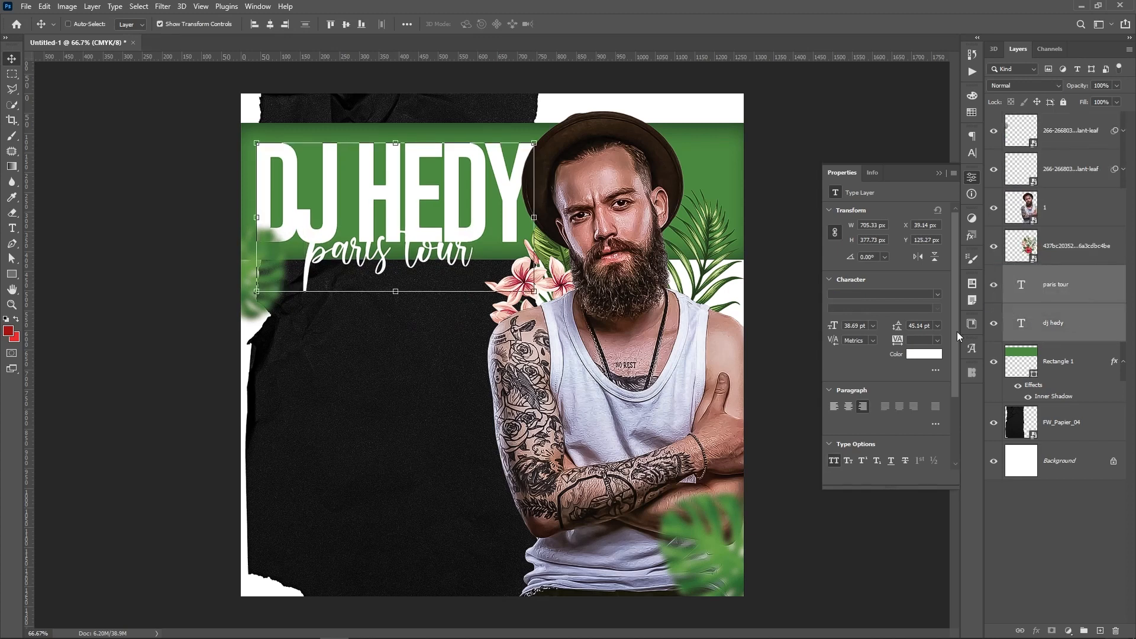
left_click(1085, 286)
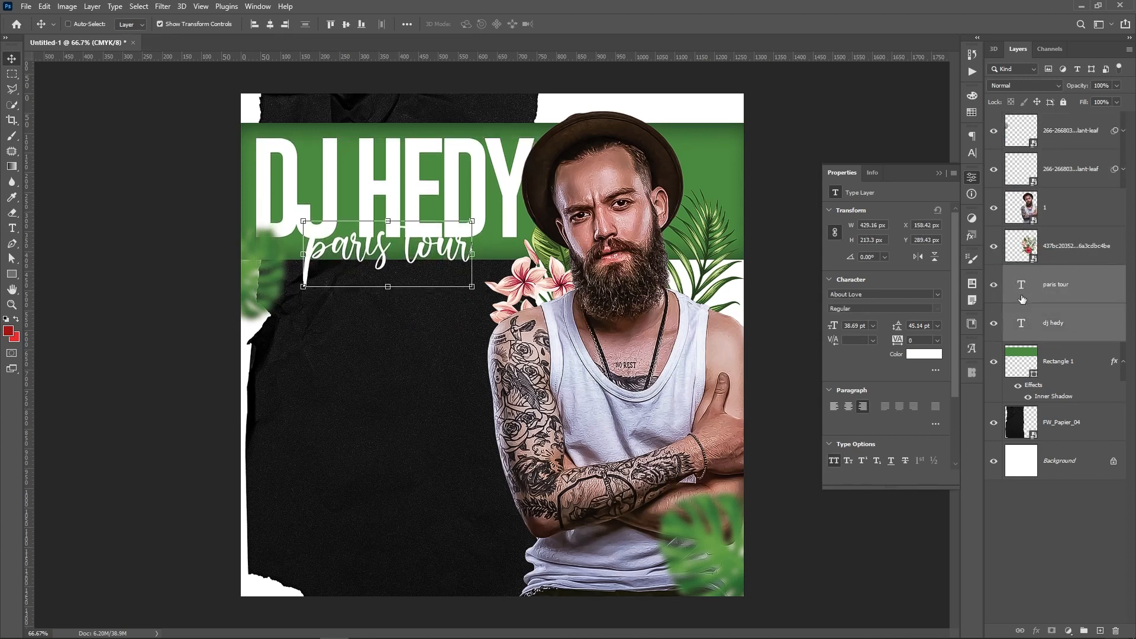
Colour paris tour a deeper pink sampled from the man's shoulder and enlarge it about 20%
left_click(918, 361)
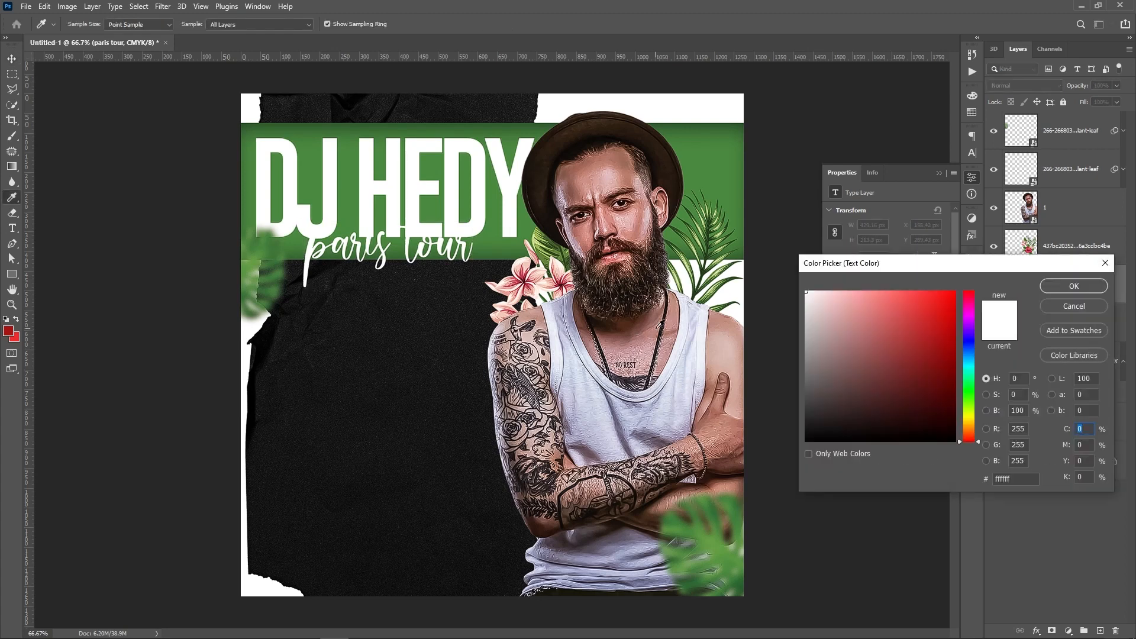
left_click(726, 334)
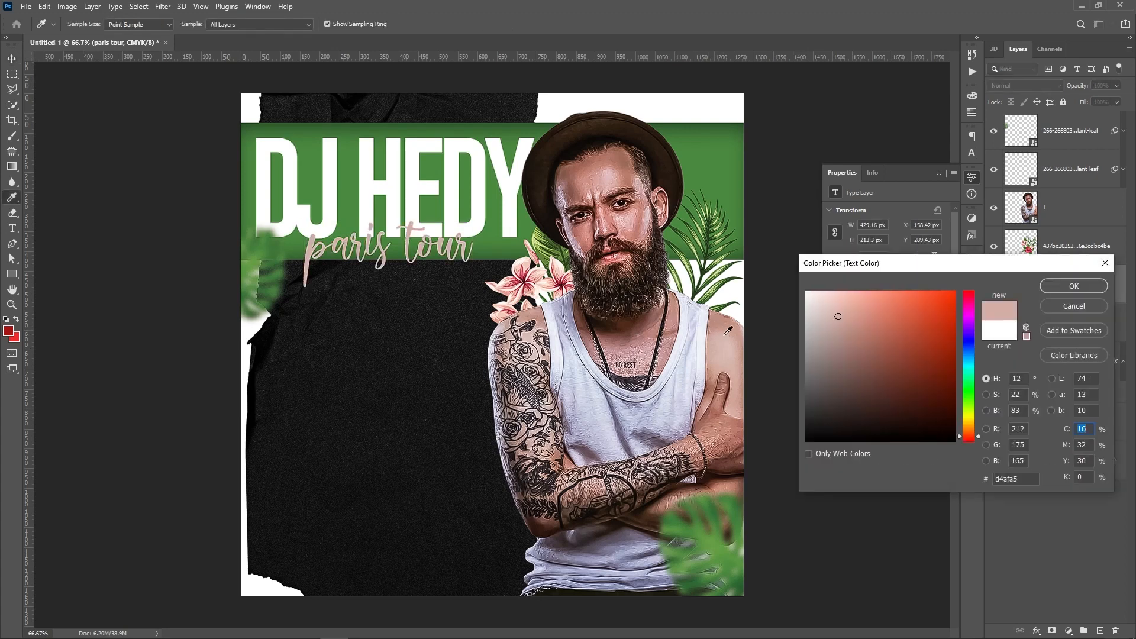
left_click(860, 325)
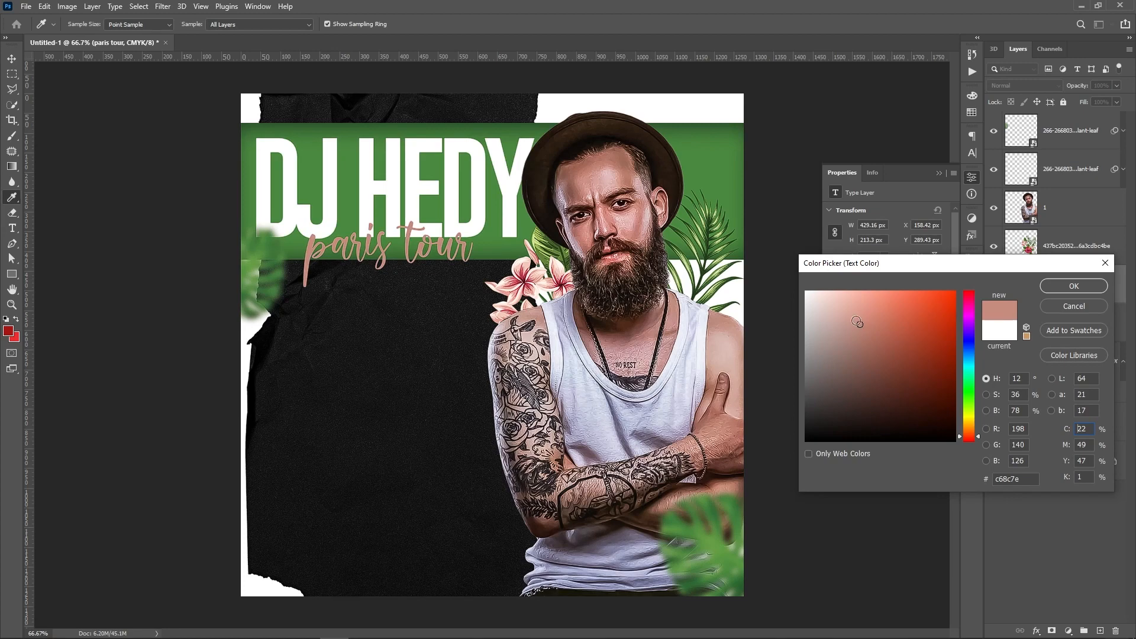
key("Return")
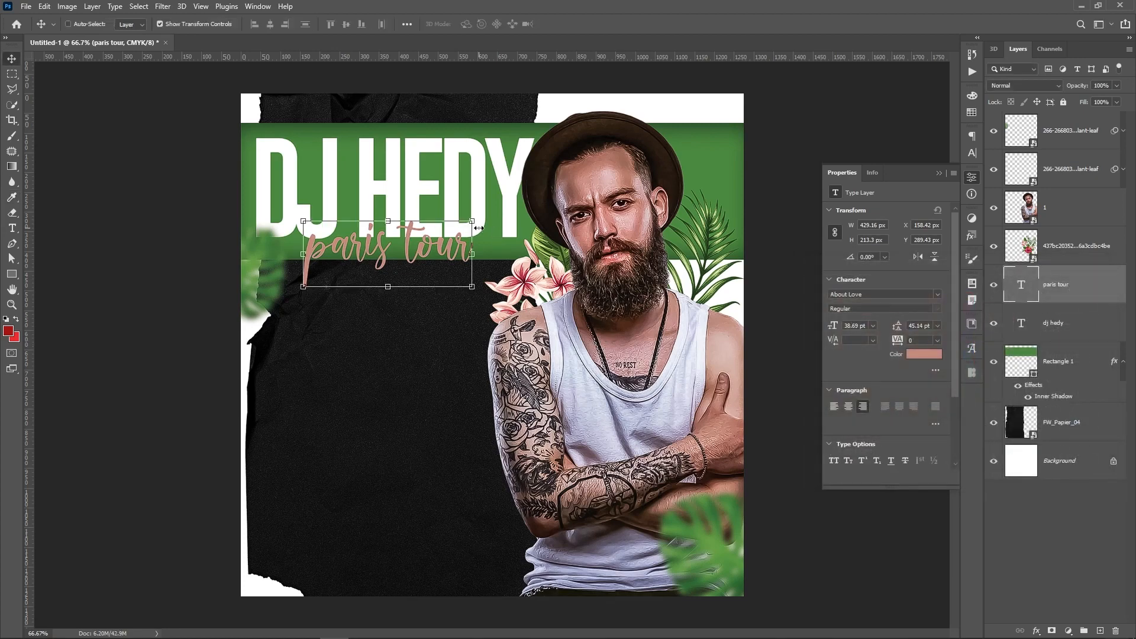
key("ctrl+t")
left_click_drag(472, 207, 506, 189)
key("Return")
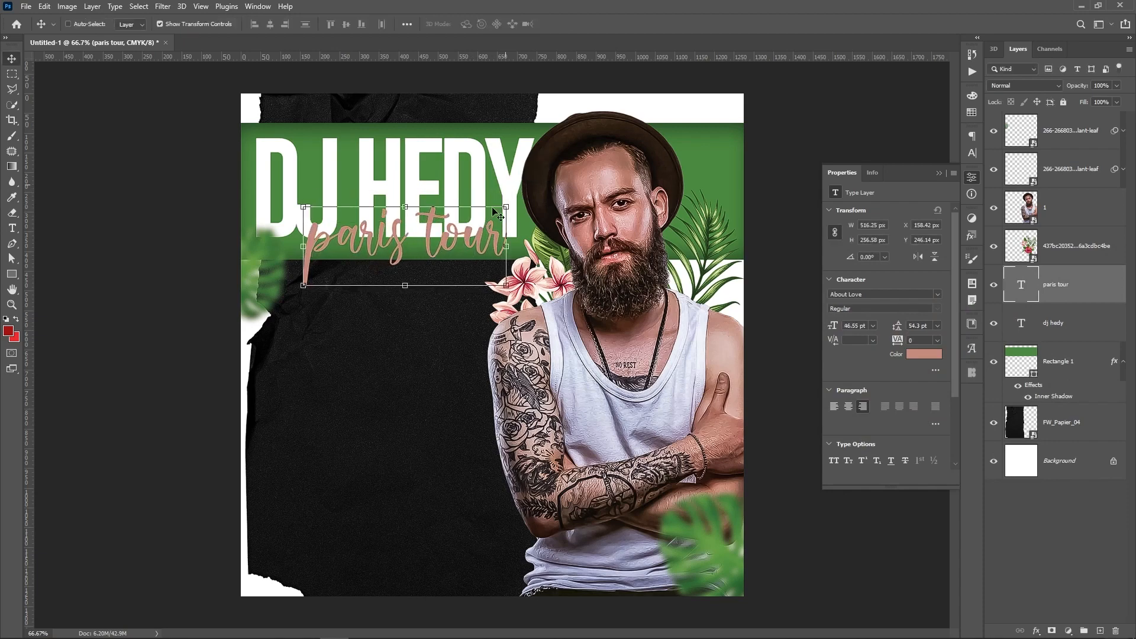
Add a Drop Shadow of size 18 px to the paris tour layer
right_click(1069, 284)
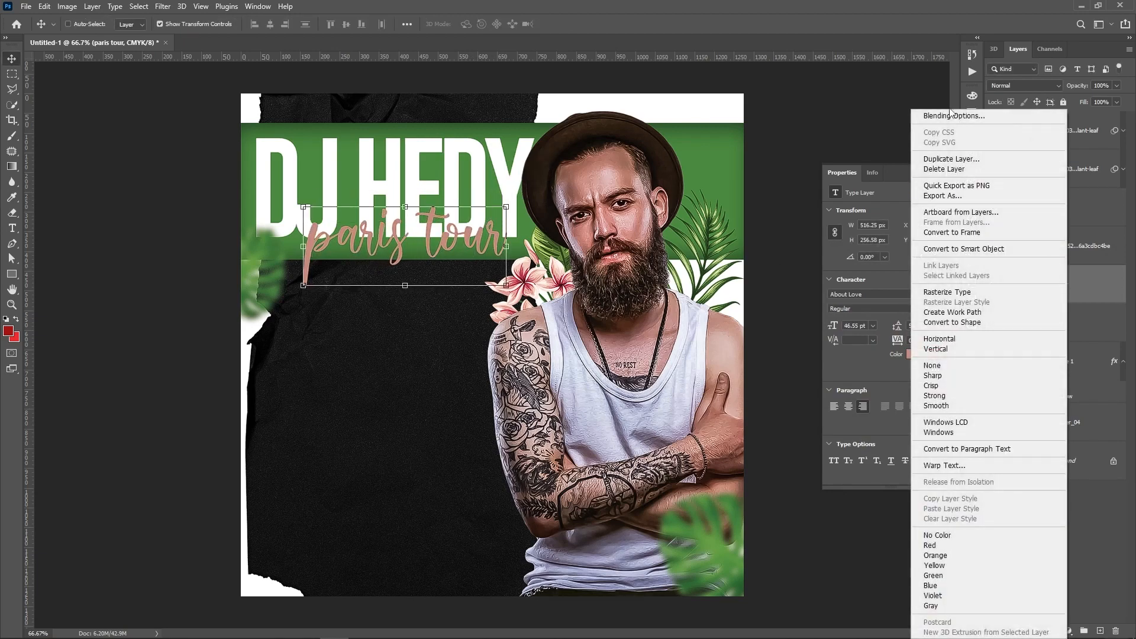
left_click(949, 117)
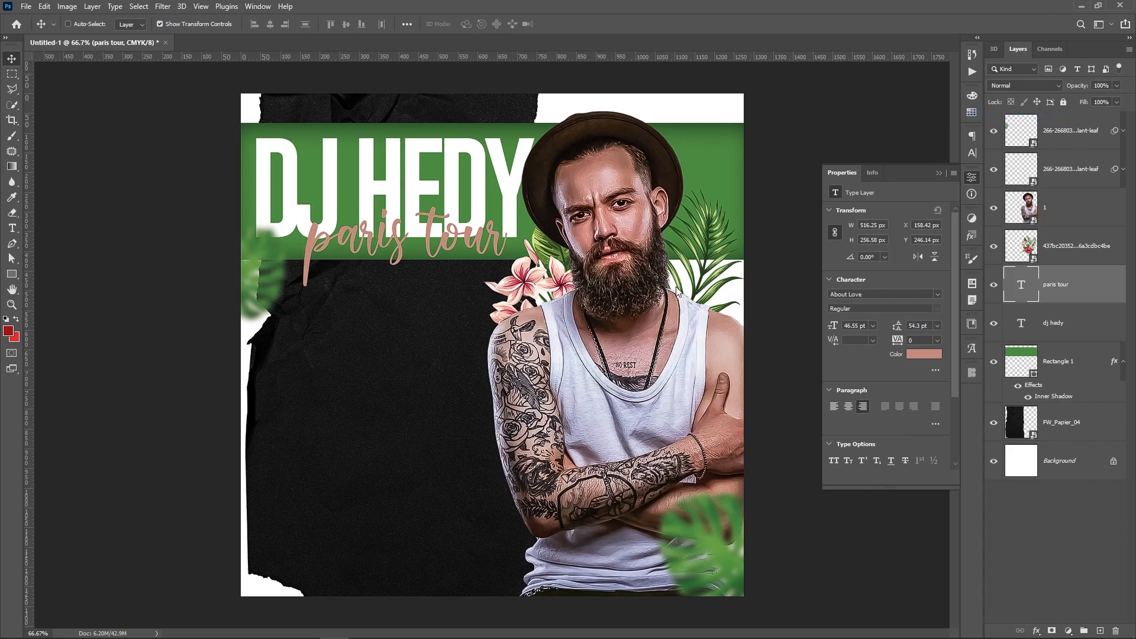
left_click(710, 308)
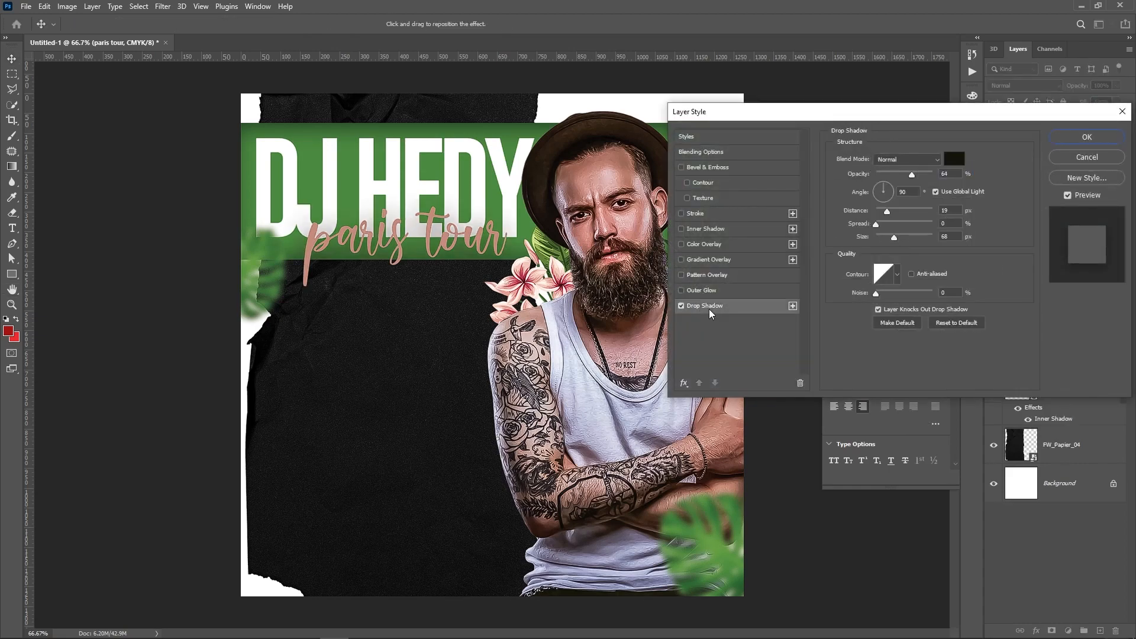
mouse_move(895, 237)
left_mouse_down()
mouse_move(884, 238)
mouse_move(890, 221)
left_mouse_up()
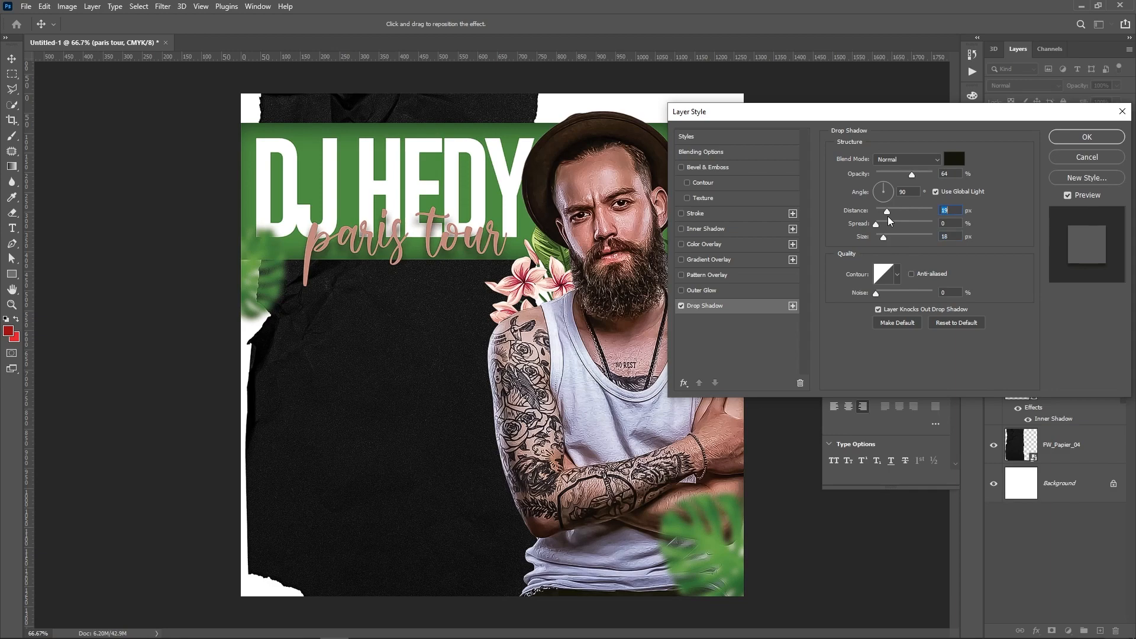
key("Return")
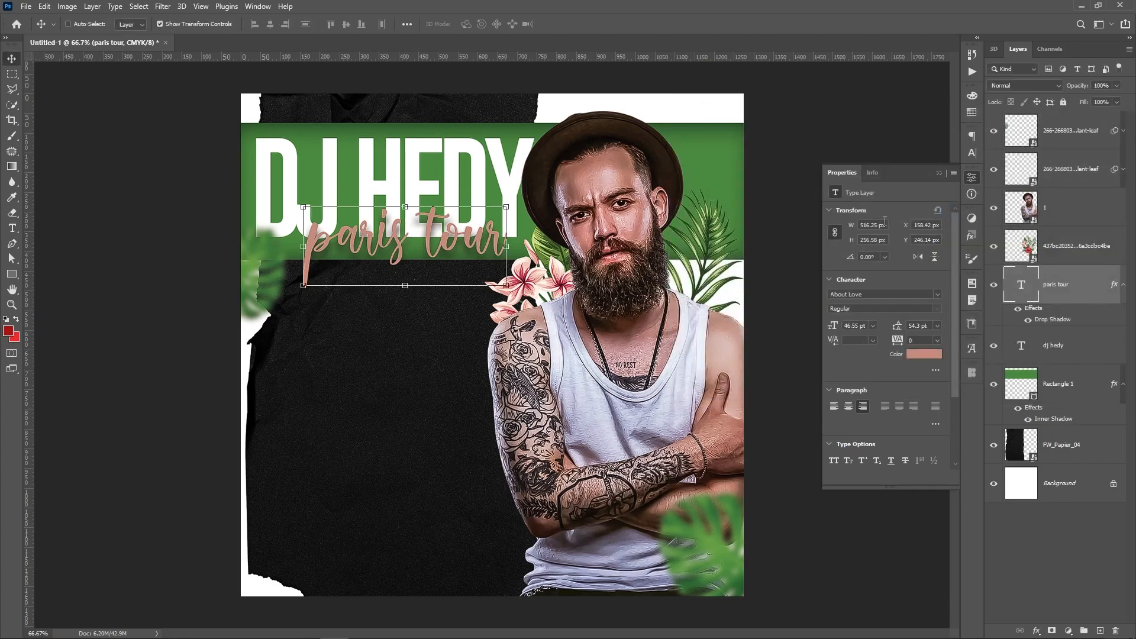
Group the paris tour and dj hedy layers into a group named 'main'
left_click(1040, 506)
left_click(1068, 288)
left_click(1068, 349, "shift")
key("ctrl+g")
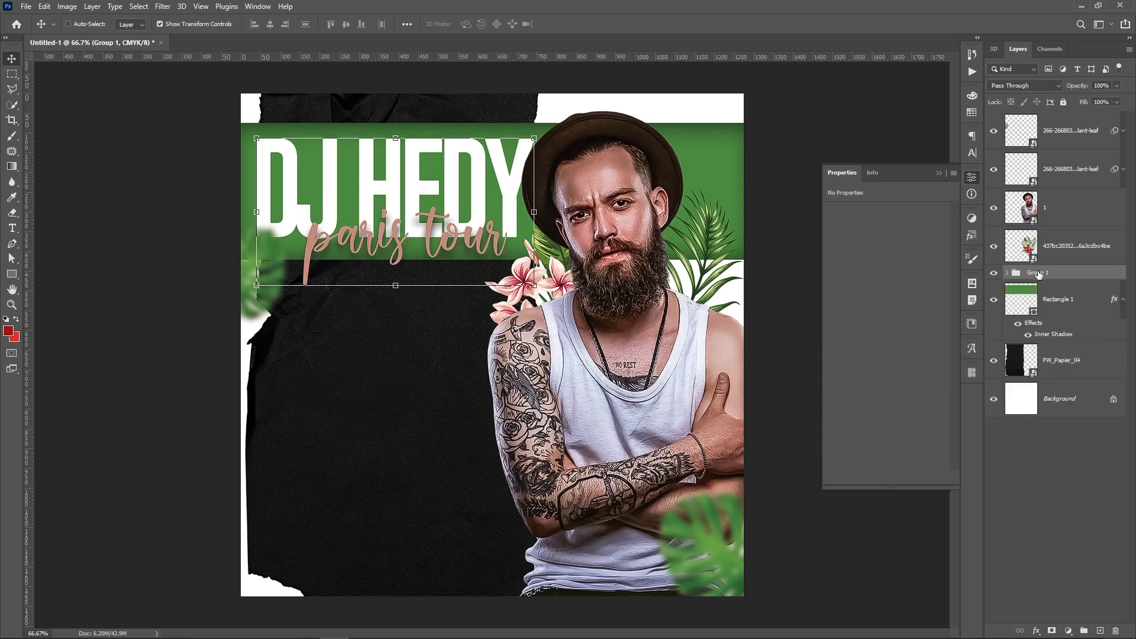
double_click(1039, 272)
type("main")
key("Return")
Group the four man, leaf and flower image layers into a group named 'Object'
left_click(1068, 247)
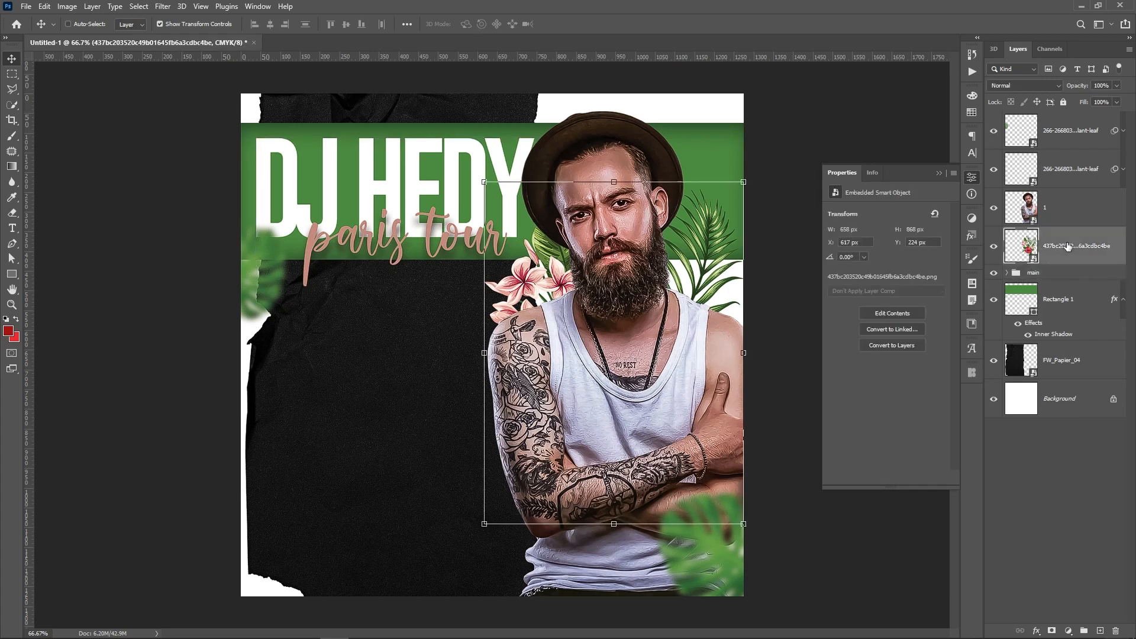
left_click(1083, 133, "shift")
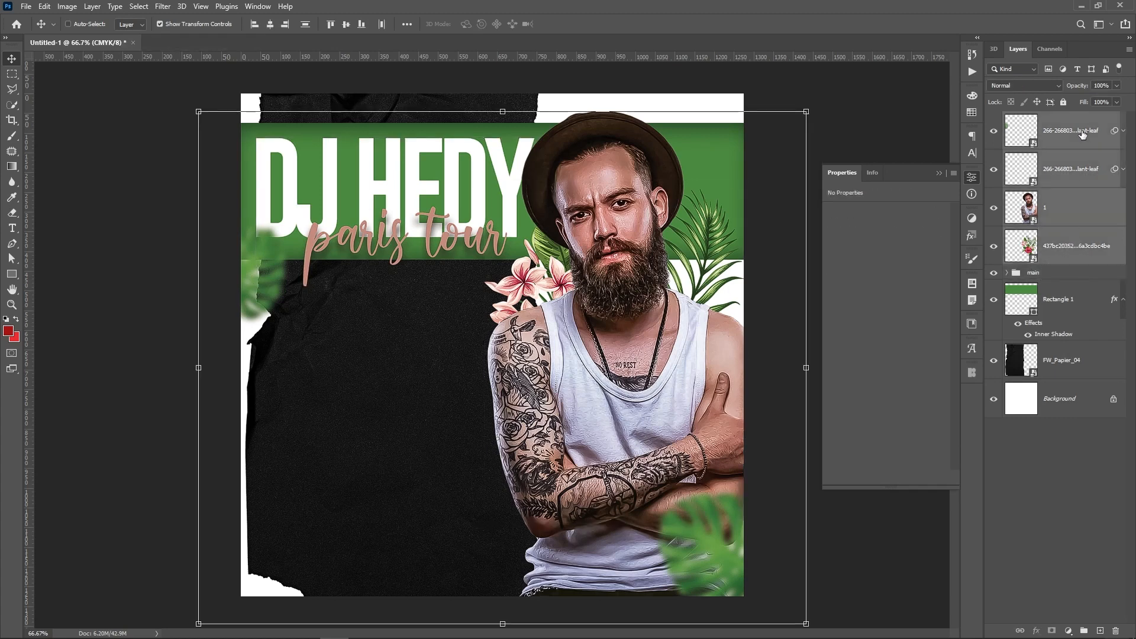
key("ctrl+g")
double_click(1035, 119)
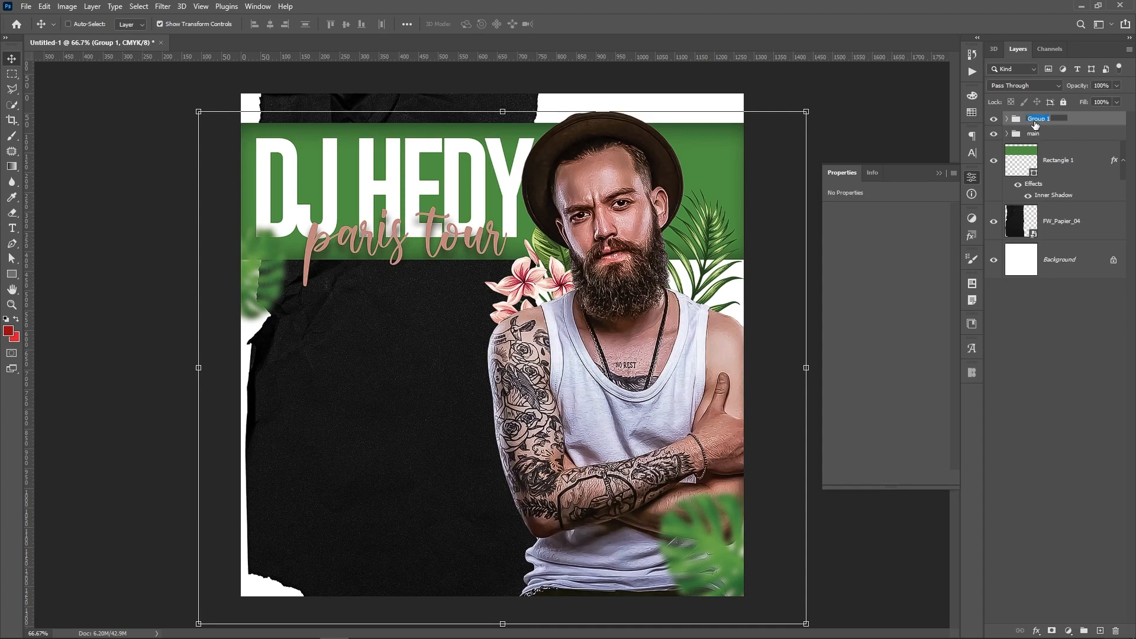
type("Object")
key("Return")
left_click(1067, 378)
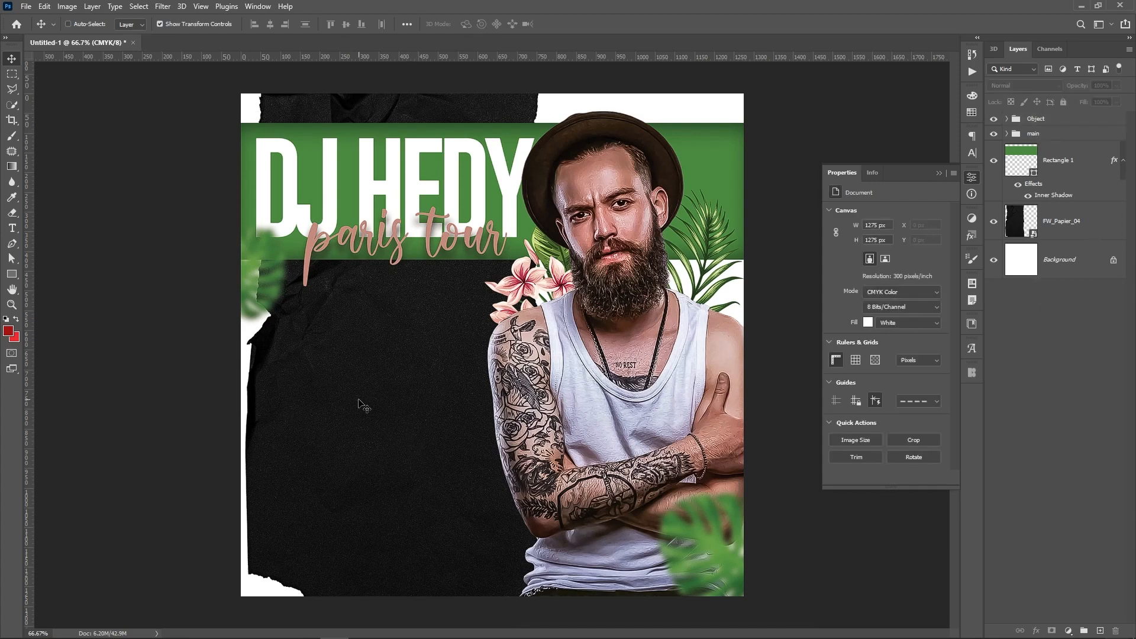
key("ctrl")
Zoom to actual size and type '02' on the black paper in the Gobold font
key("ctrl+plus")
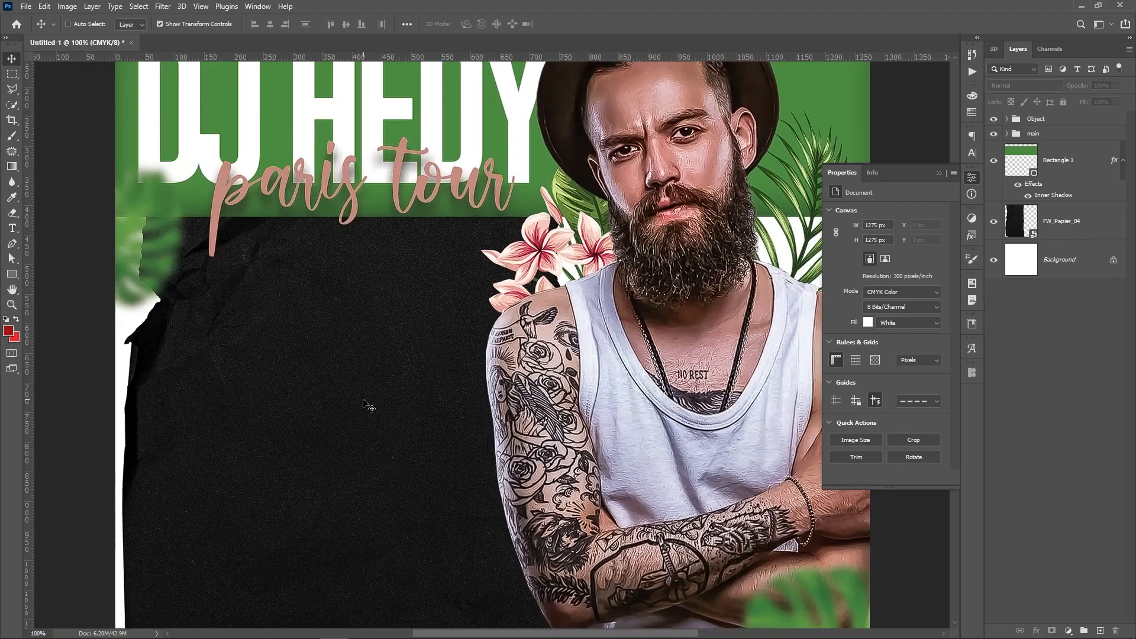
left_click(12, 229)
left_click(265, 421)
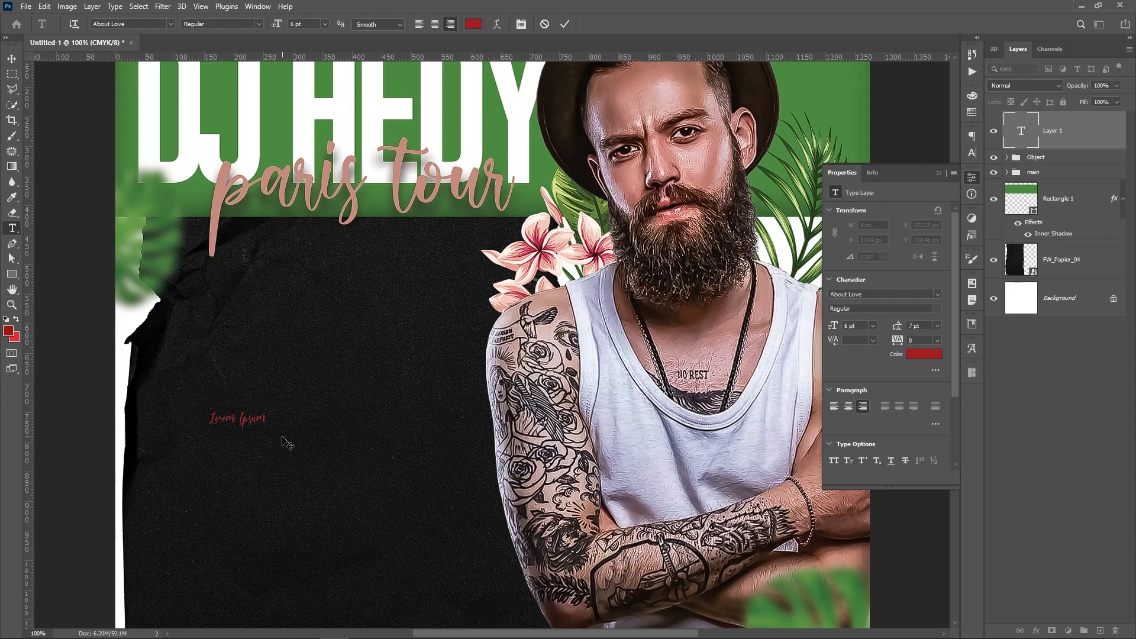
type("02")
left_click(282, 434)
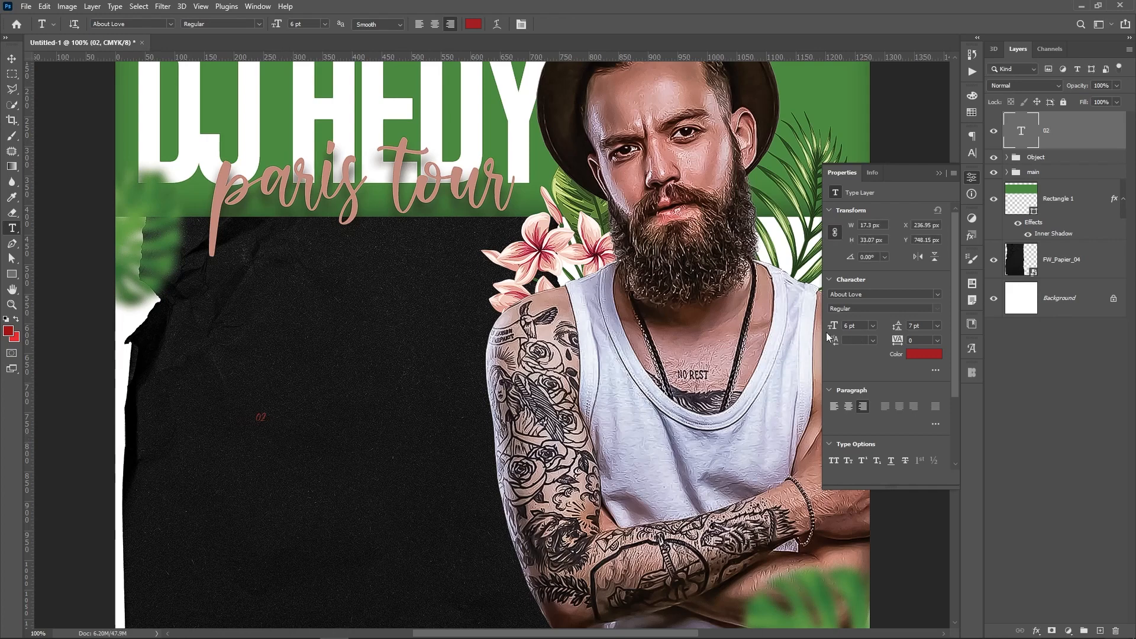
left_click(890, 294)
type("Gobold")
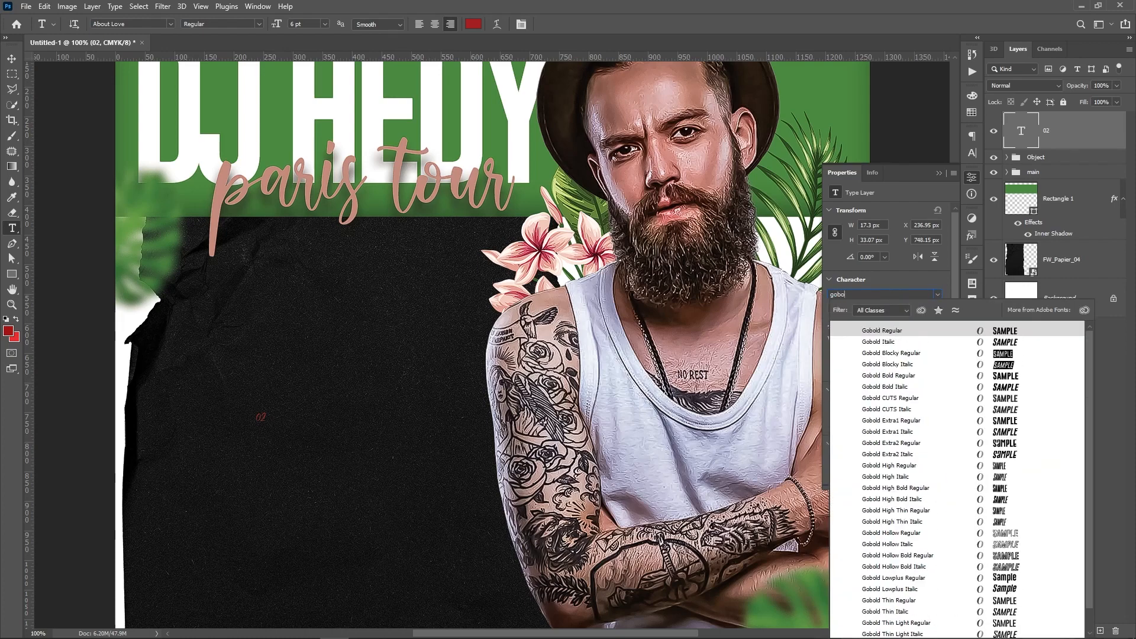
left_click(896, 332)
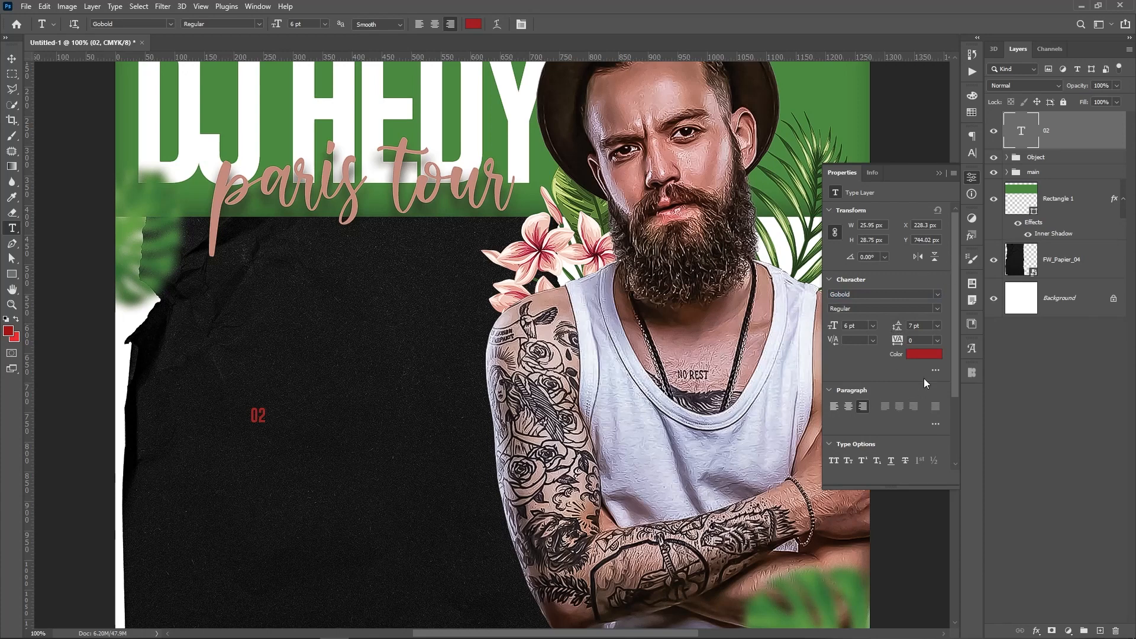
Make 02 white, enlarge it over three times, and nudge it left on the paper
left_click(935, 357)
left_click_drag(863, 358, 737, 255)
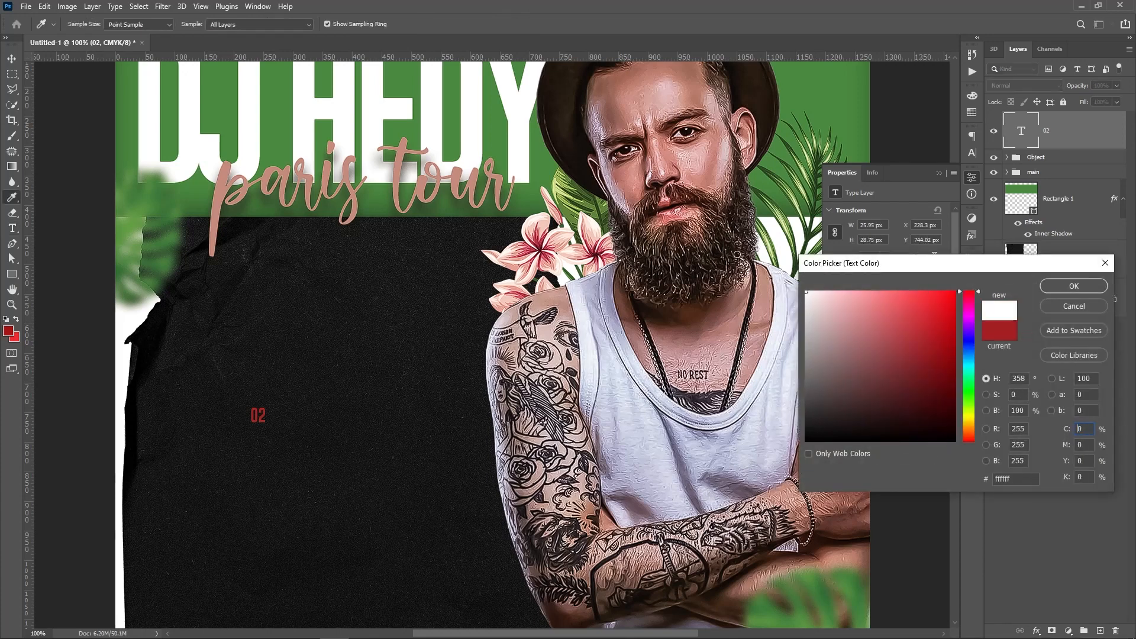
key("Return")
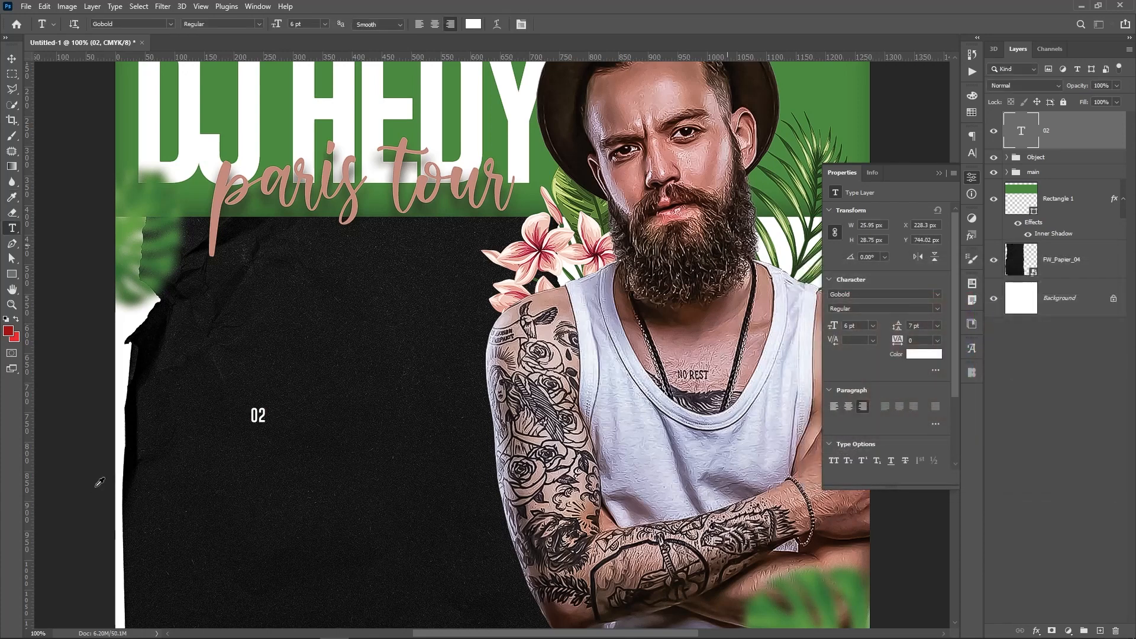
key("v")
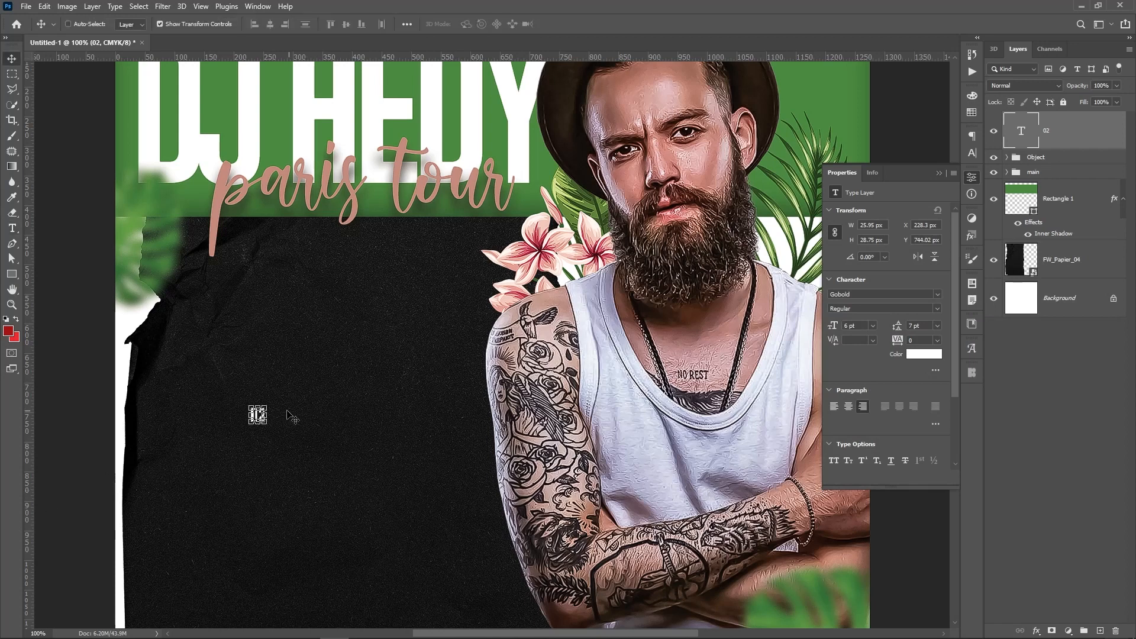
key("ctrl+t")
left_click_drag(267, 405, 340, 360)
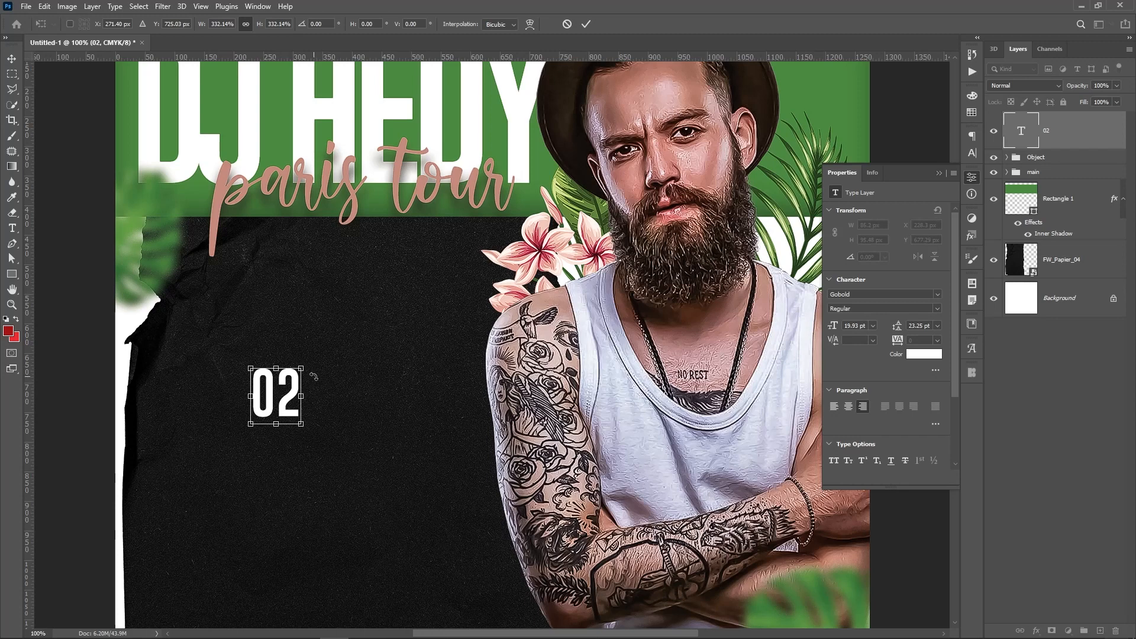
key("Return")
left_click_drag(289, 407, 199, 442)
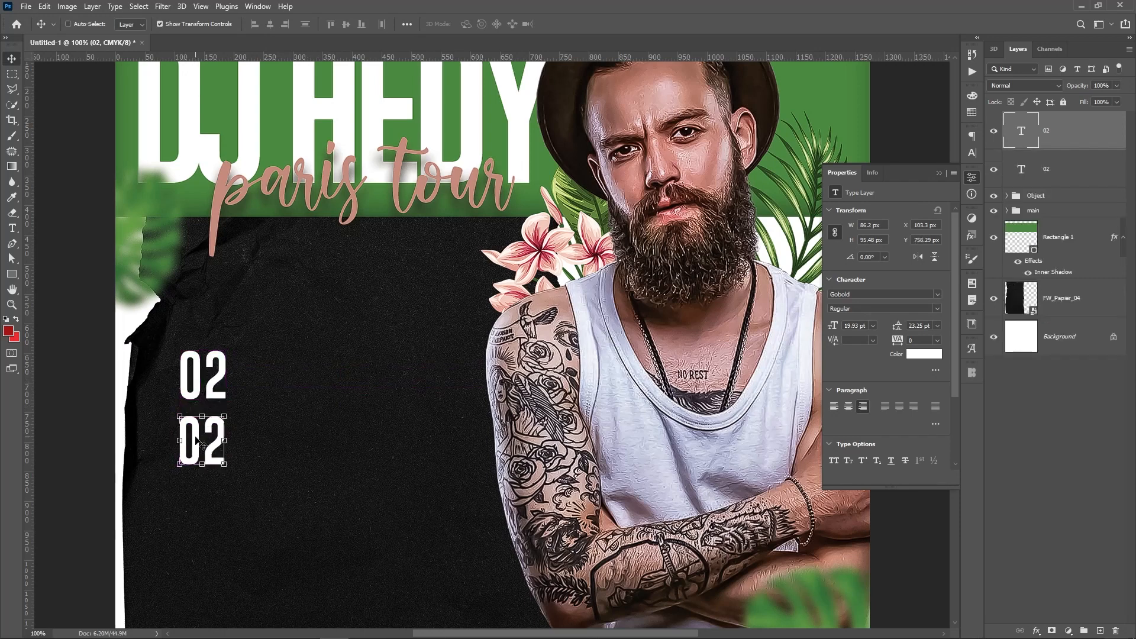
Duplicate 02 as 'JUNE', shrink it to about half size, and place it just under 02
key("t")
left_click(197, 435)
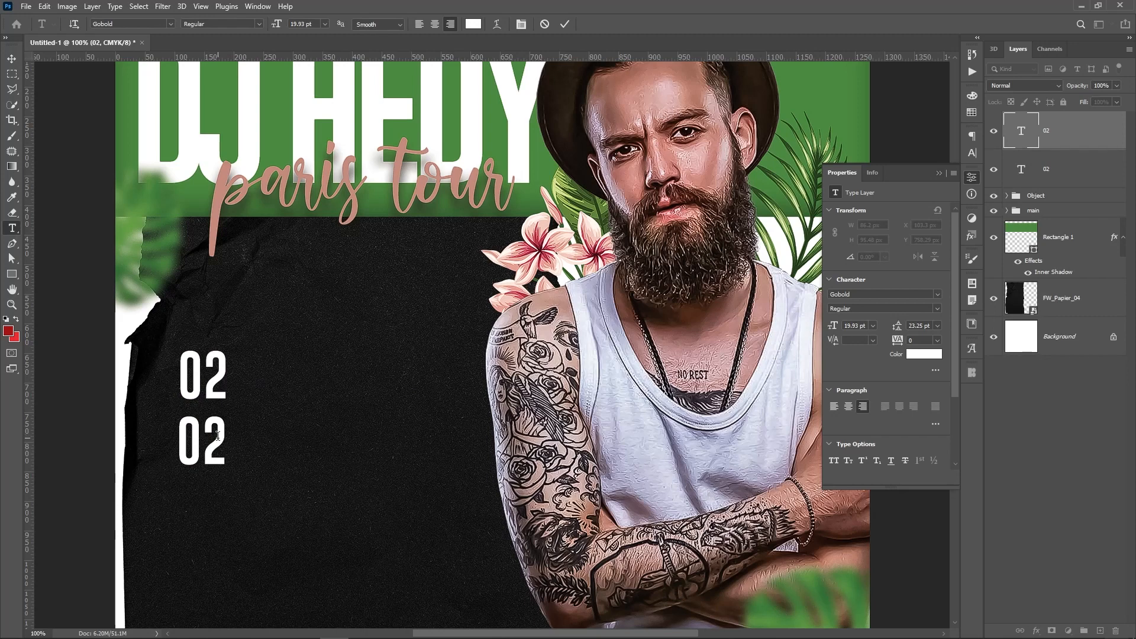
key("BackSpace")
key("BackSpace")
type("JUNE")
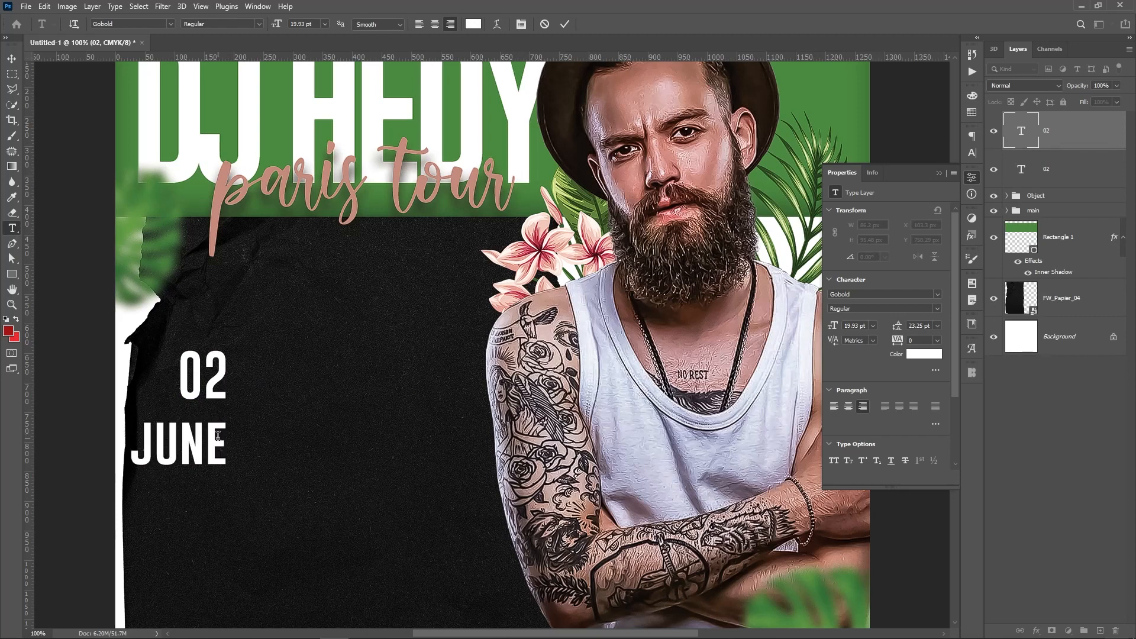
key("ctrl+Return")
key("v")
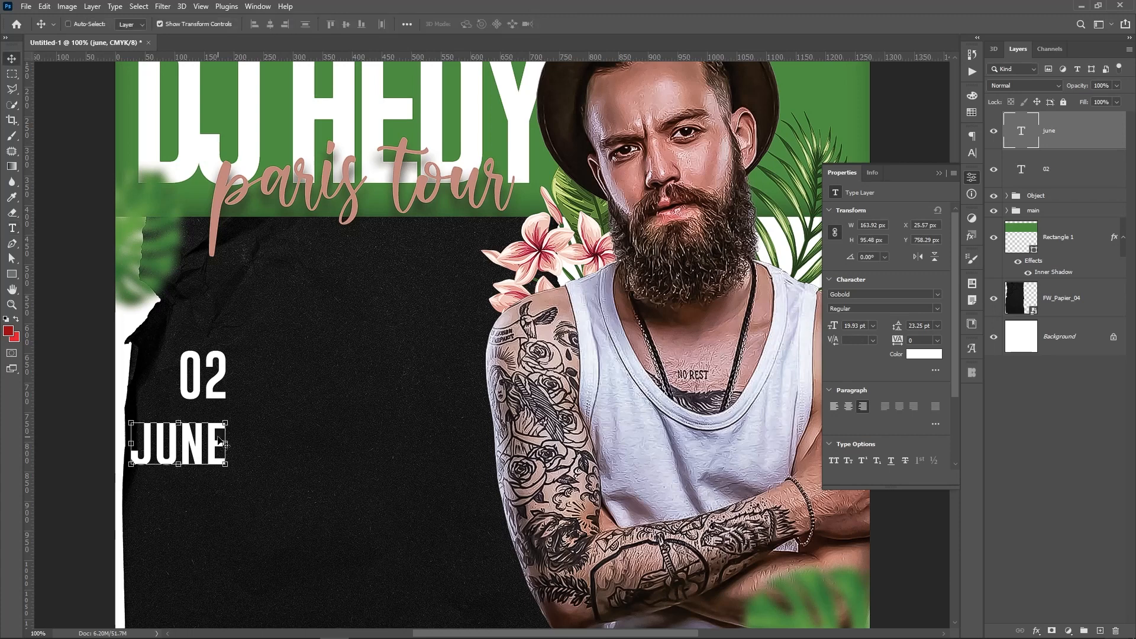
left_click(131, 459)
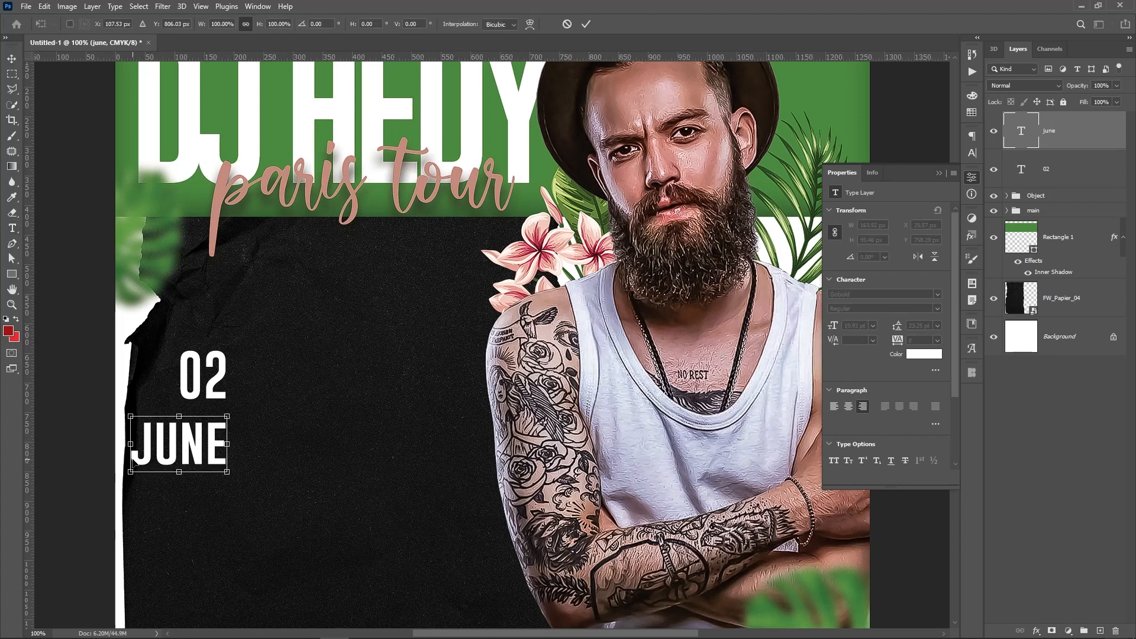
left_click_drag(129, 474, 174, 441)
key("Return")
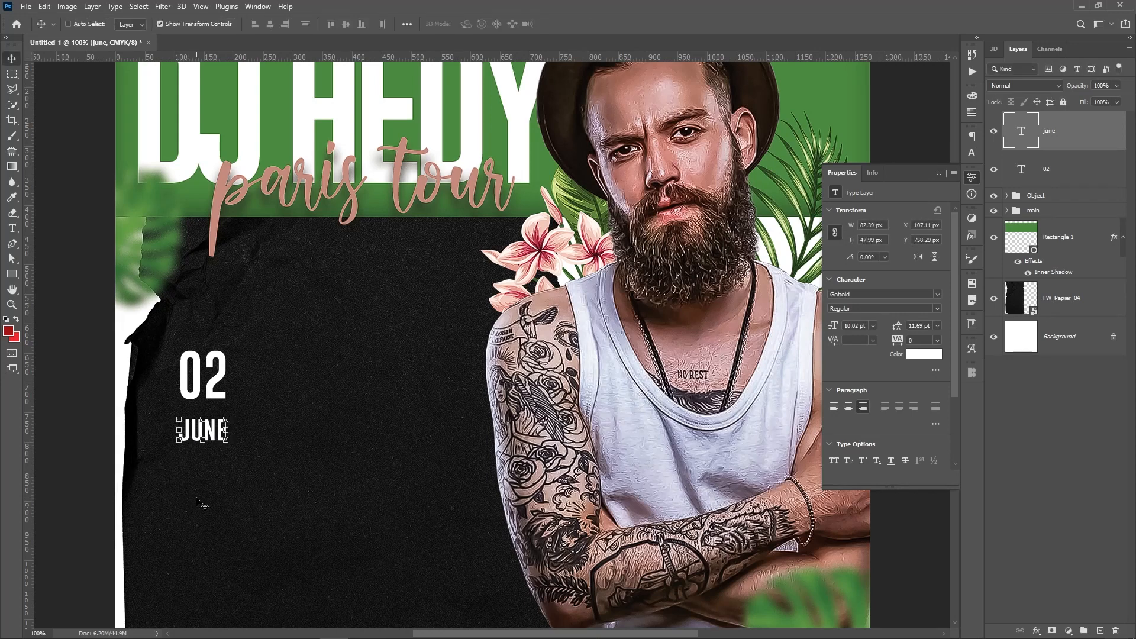
left_click_drag(204, 499, 204, 484)
left_click(1090, 445)
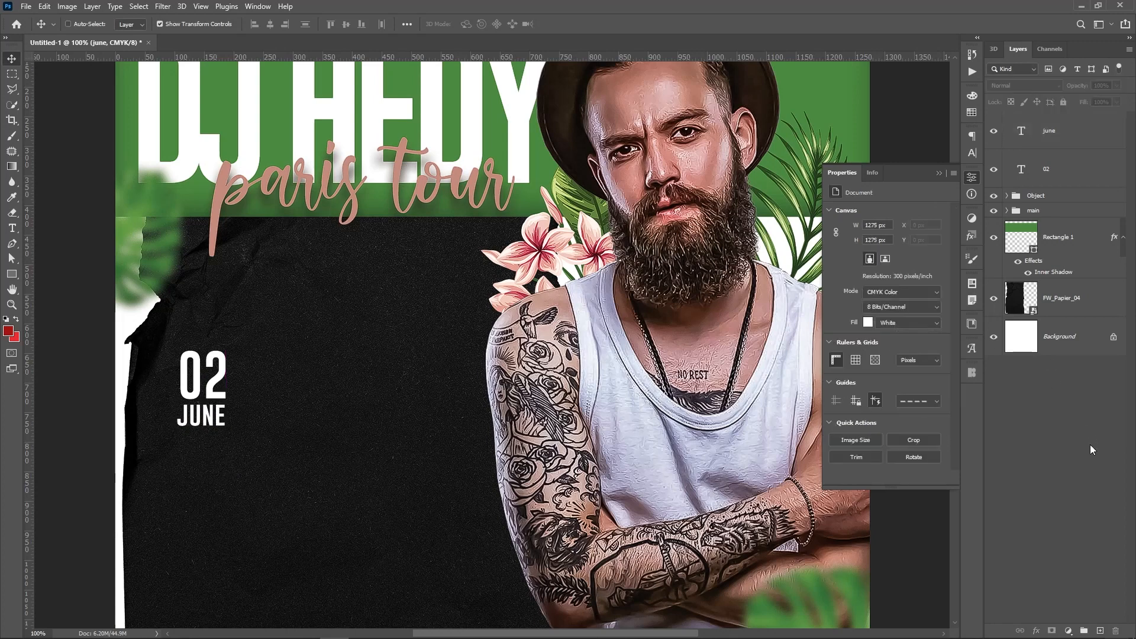
Draw a thin 4 × 156 px white ellipse beside 02 JUNE and align it with the date
left_click(18, 276)
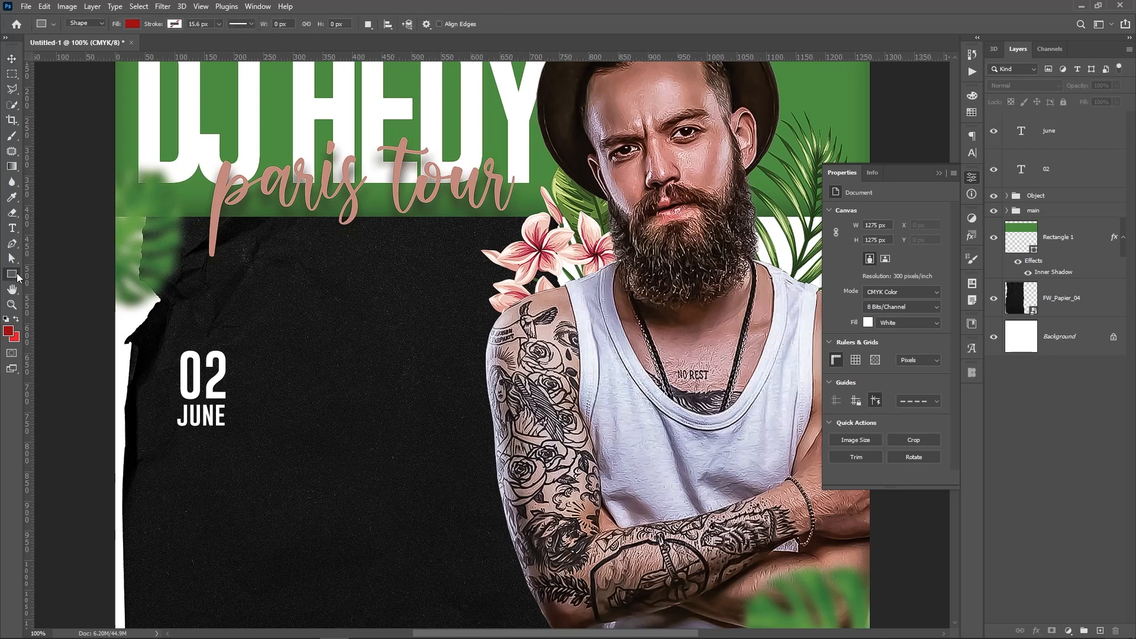
left_click(59, 303)
left_click_drag(241, 366, 242, 458)
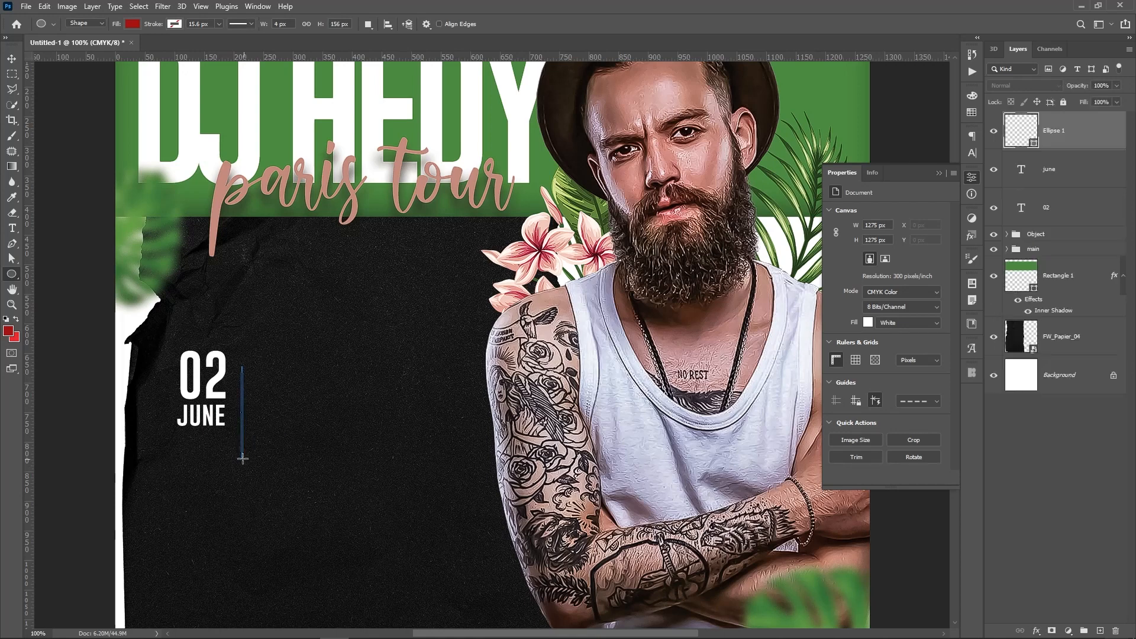
key("v")
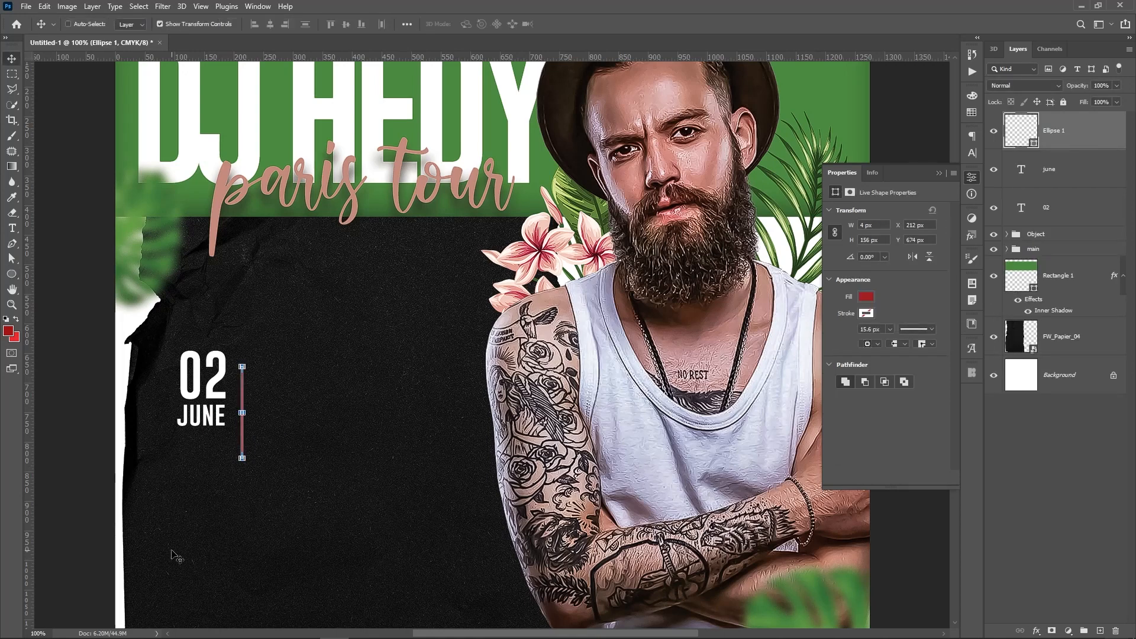
left_click(867, 297)
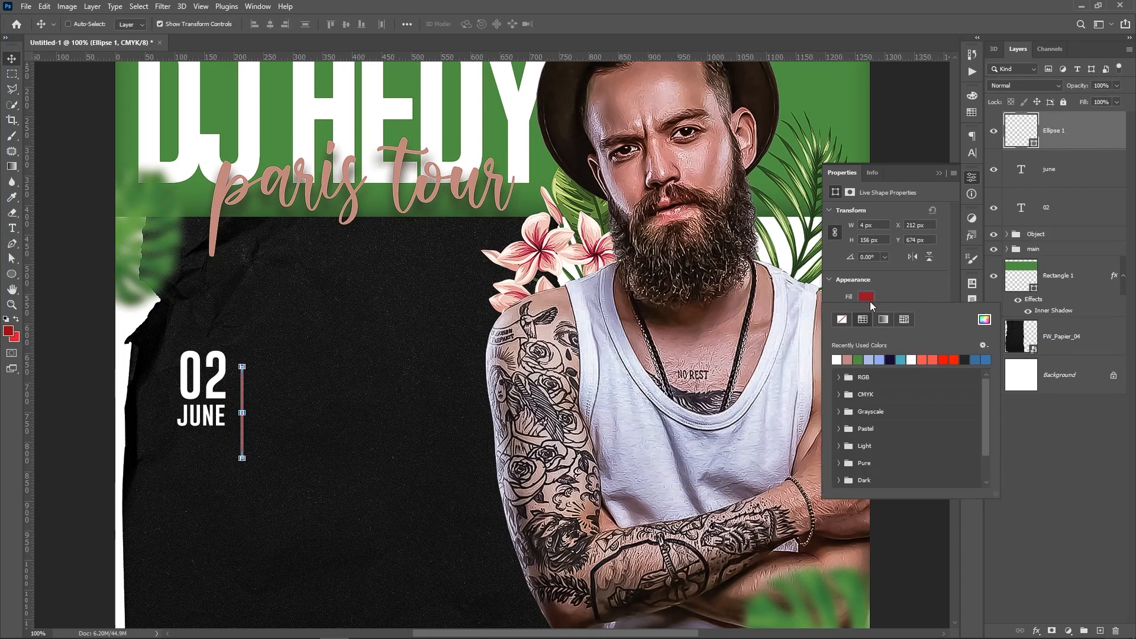
left_click(836, 360)
left_click_drag(281, 493, 273, 472)
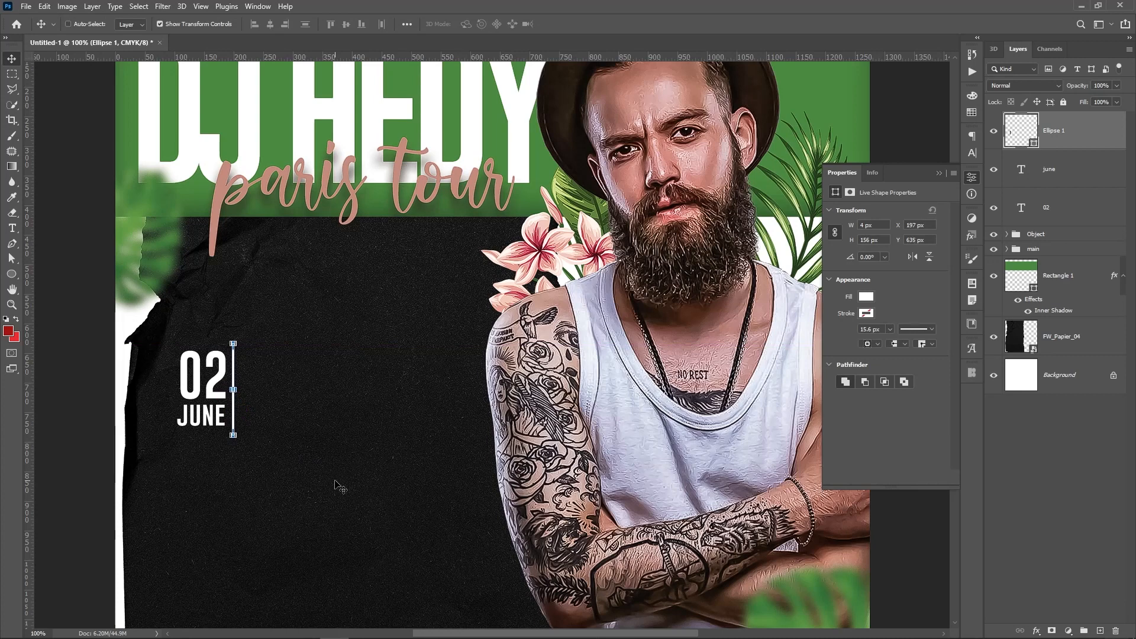
Add a new empty layer and choose the DryBrush1 brush from the Brush Stroke 2 Hedygraphics set
left_click(1085, 455)
left_click(1100, 631)
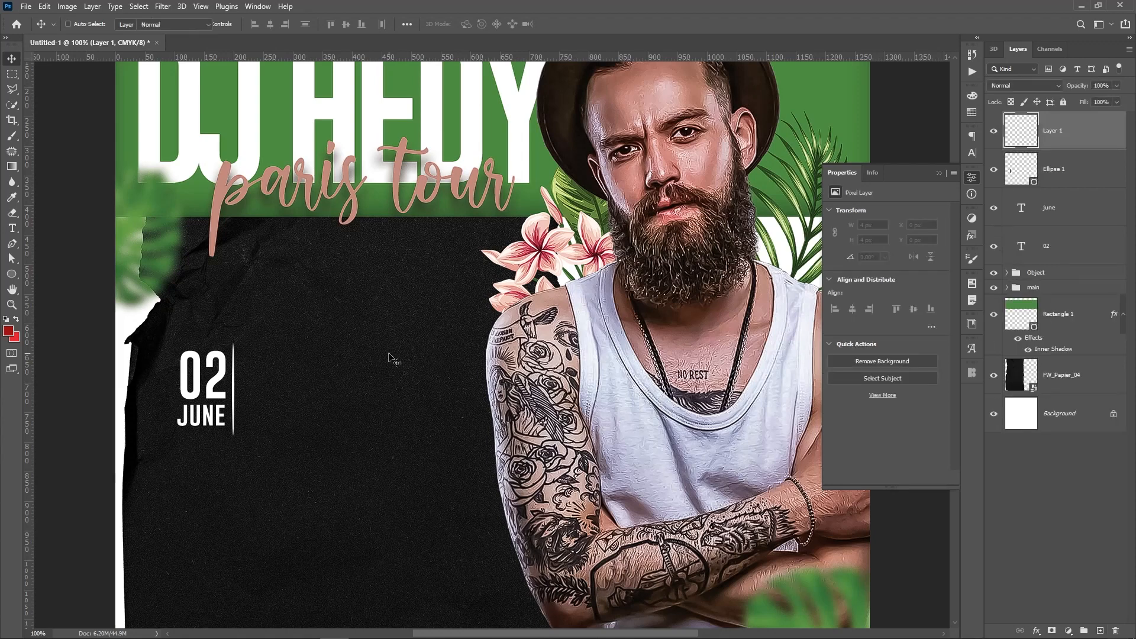
key("b")
right_click(243, 318)
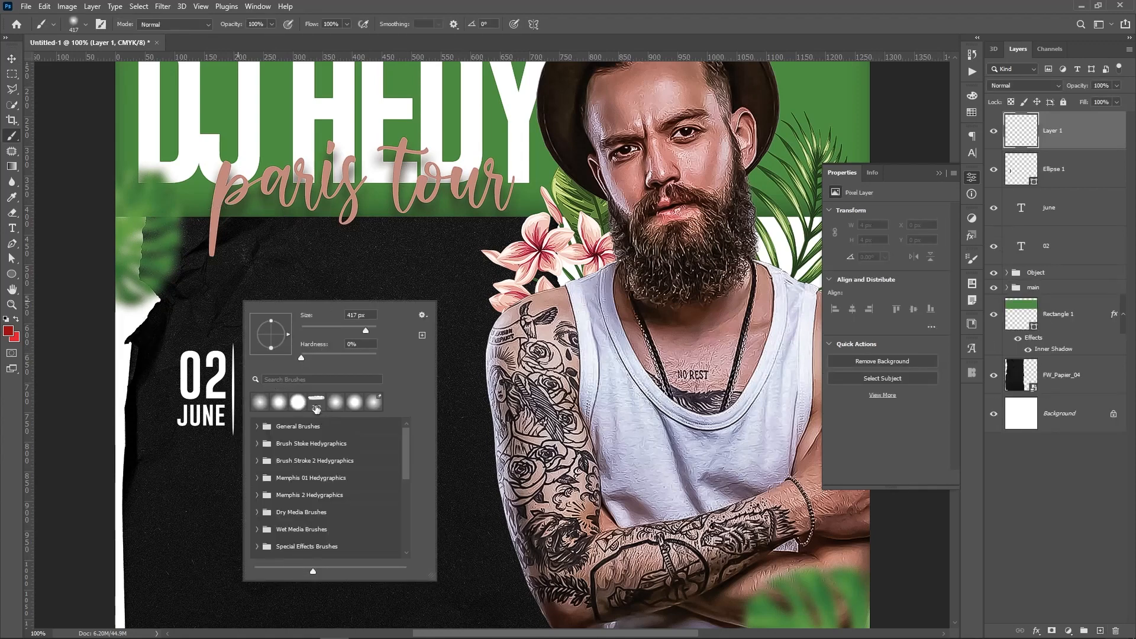
left_click(257, 444)
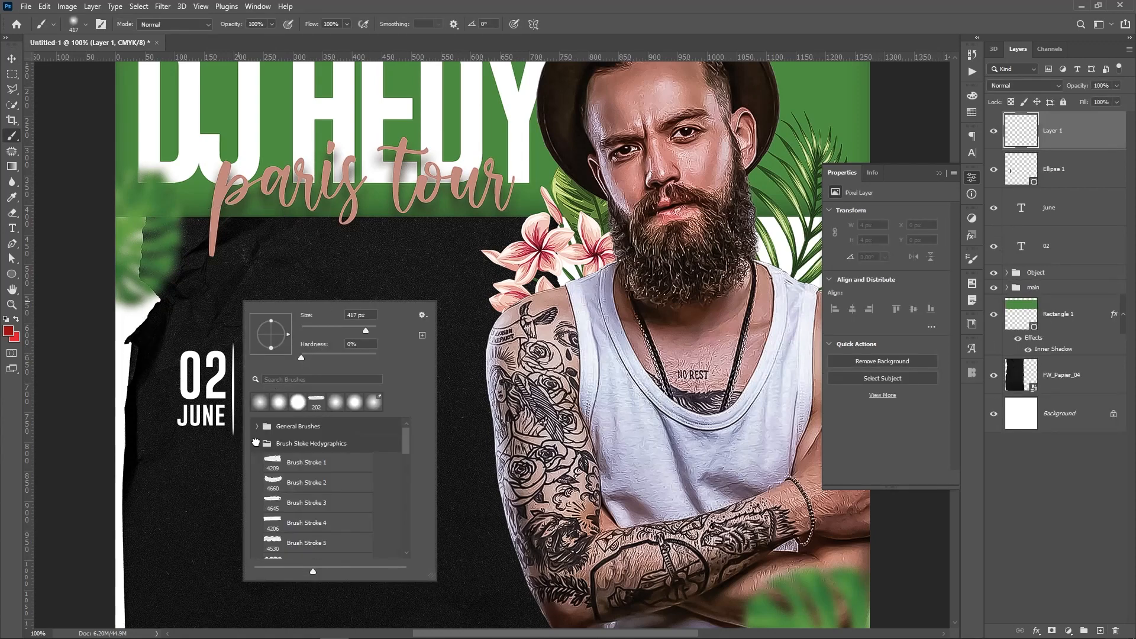
left_click(258, 443)
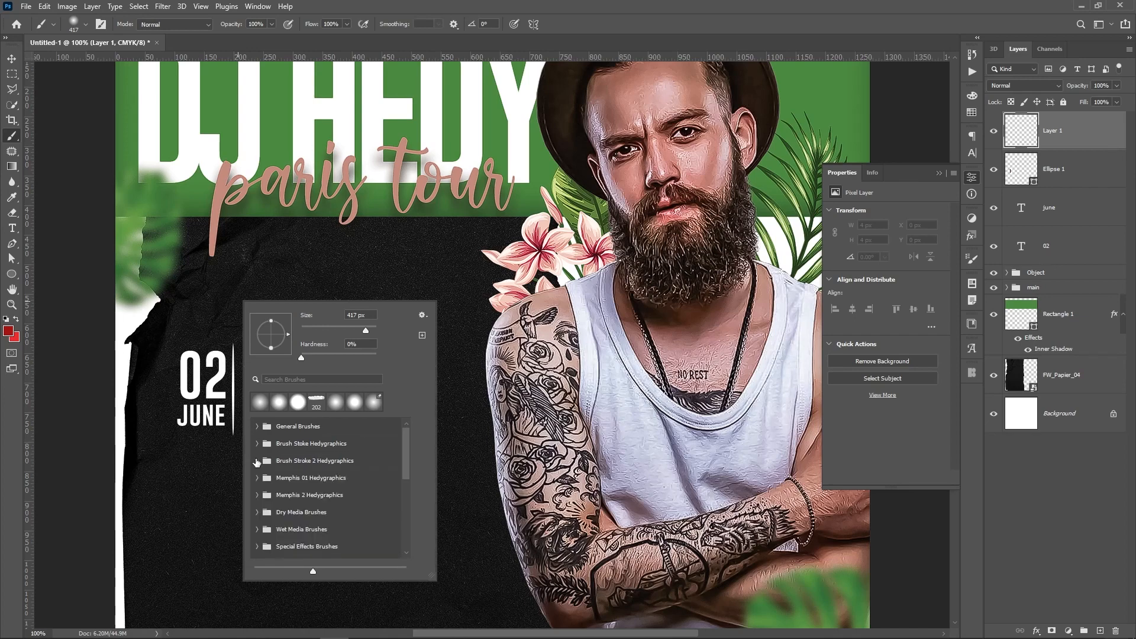
left_click(257, 461)
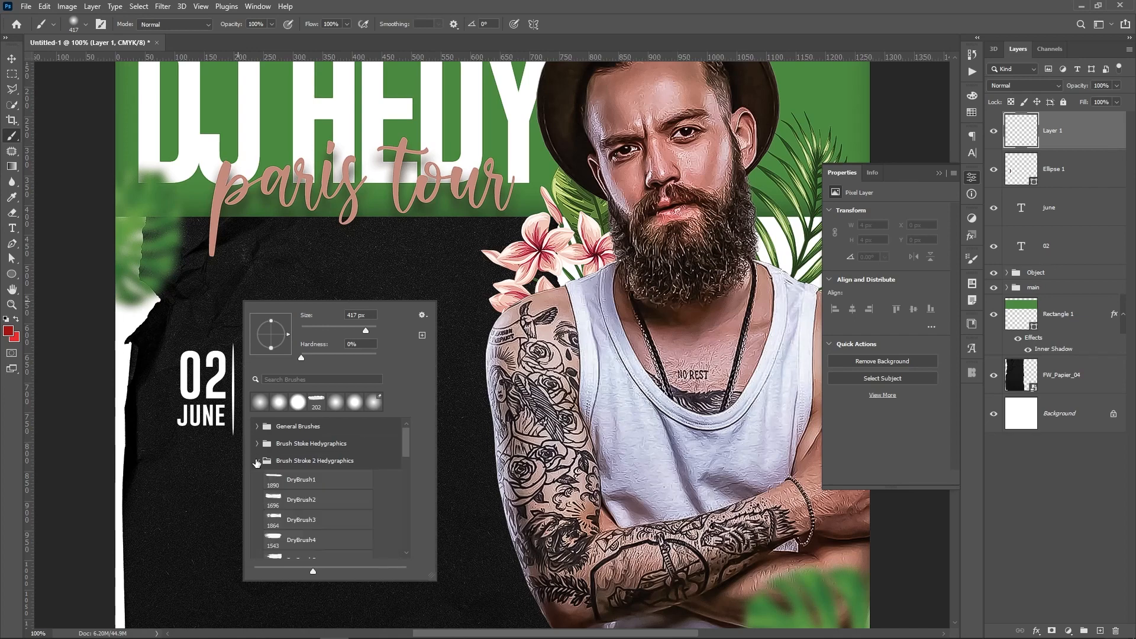
left_click(286, 482)
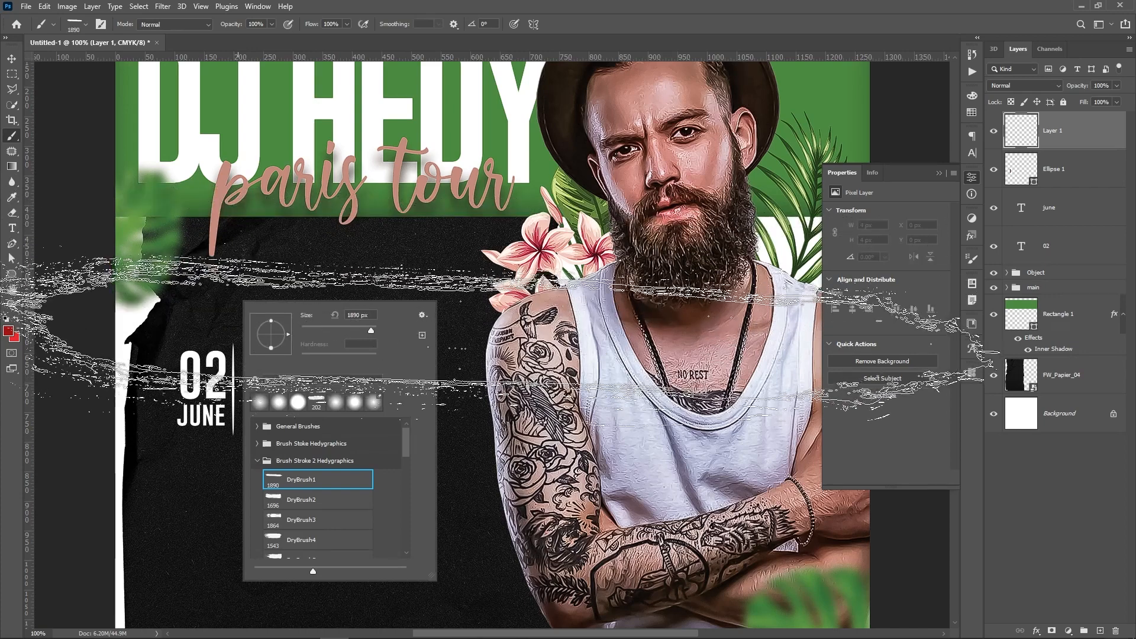
Set the brush angle to 2° and its size to 999 px
left_click(287, 333)
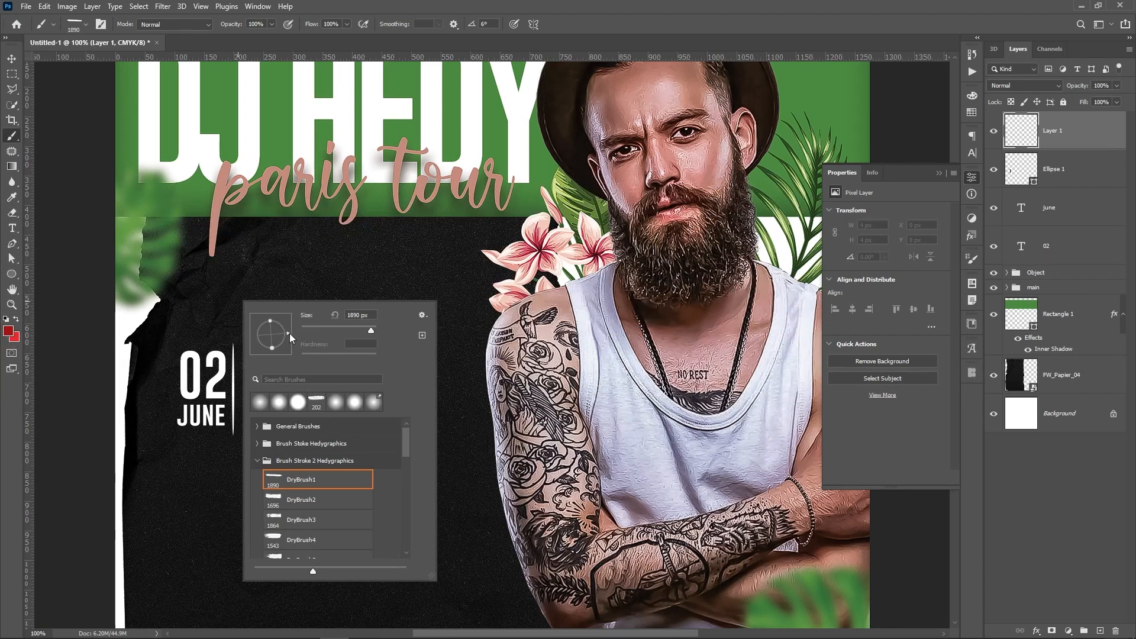
left_click(290, 333)
left_click_drag(368, 327, 366, 329)
type("999")
key("Return")
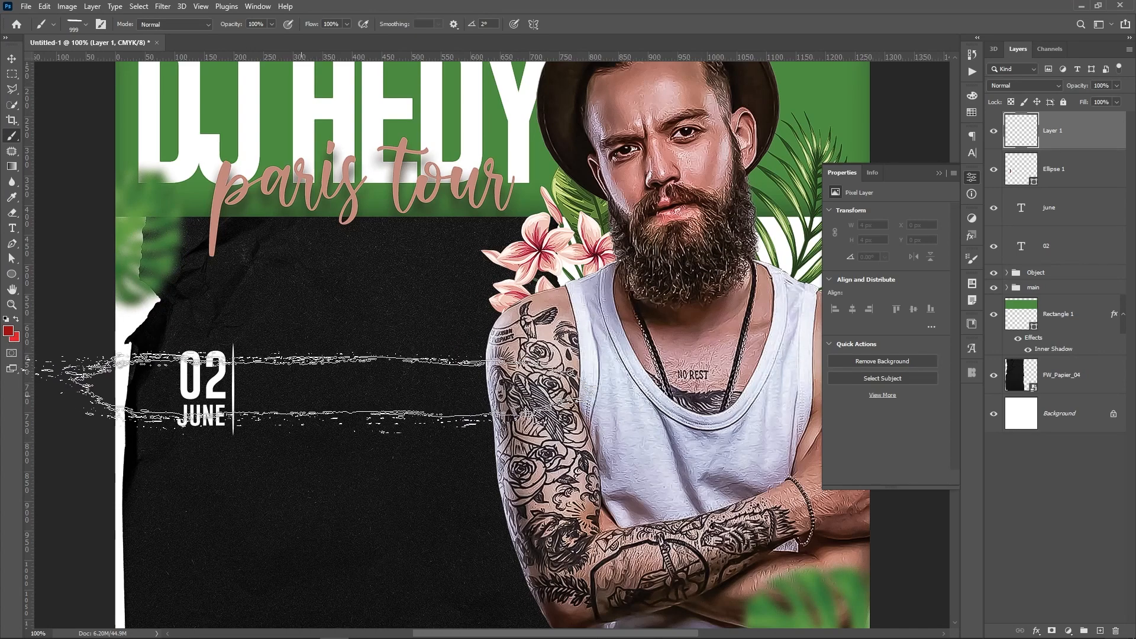
Sample the poster's green and paint one dry-brush stroke across 02 JUNE, replacing a red attempt
left_click(311, 385)
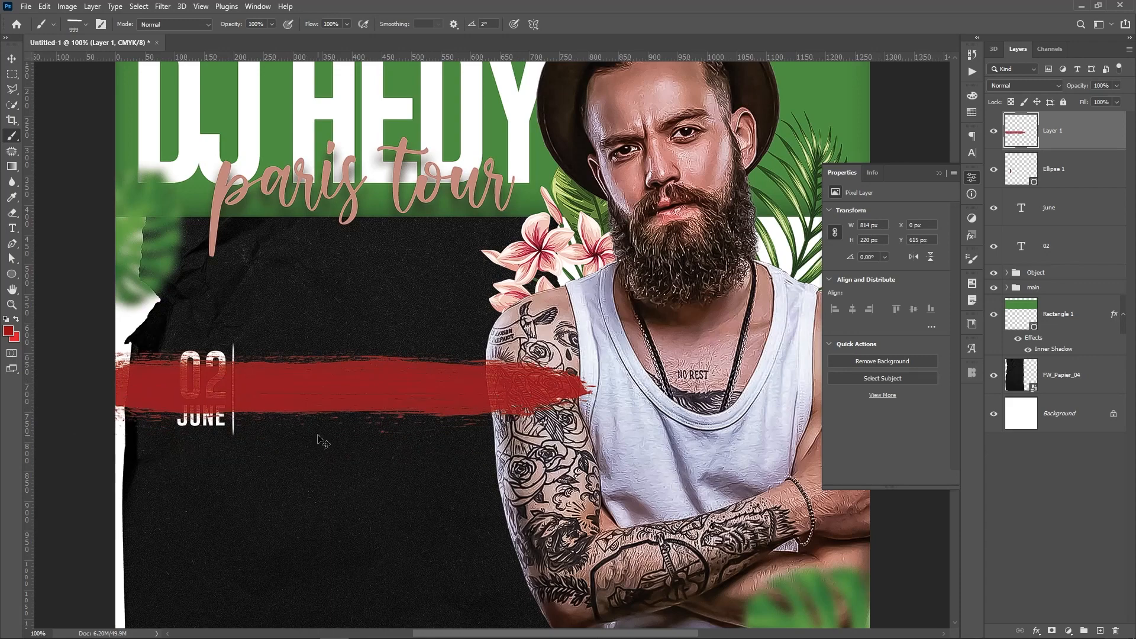
key("ctrl+z")
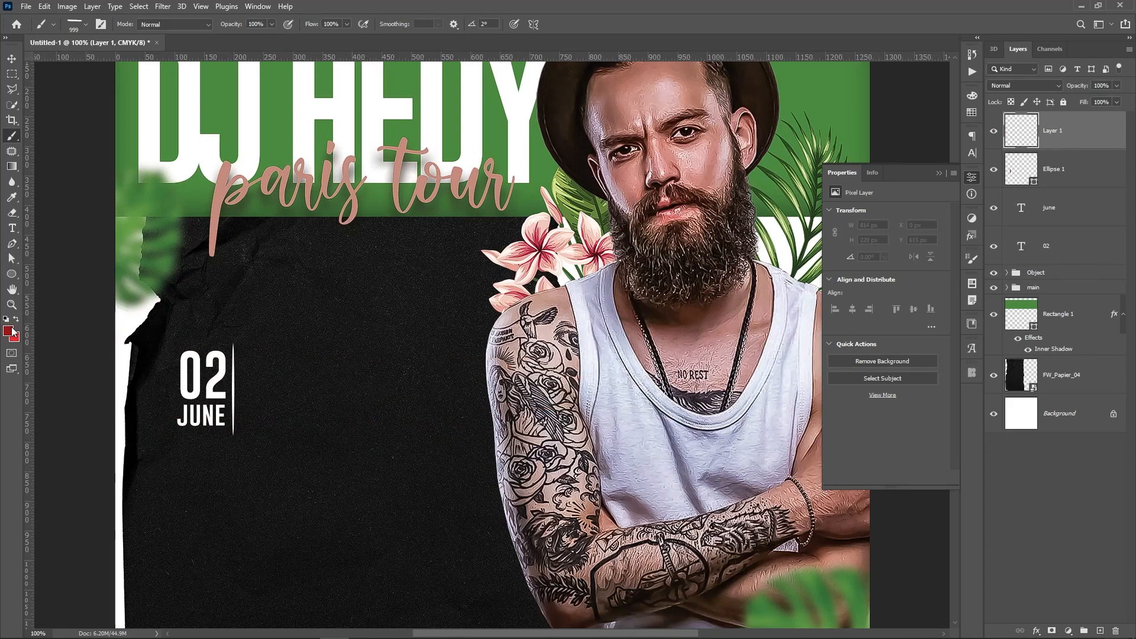
left_click(10, 334)
left_click_drag(846, 326, 734, 258)
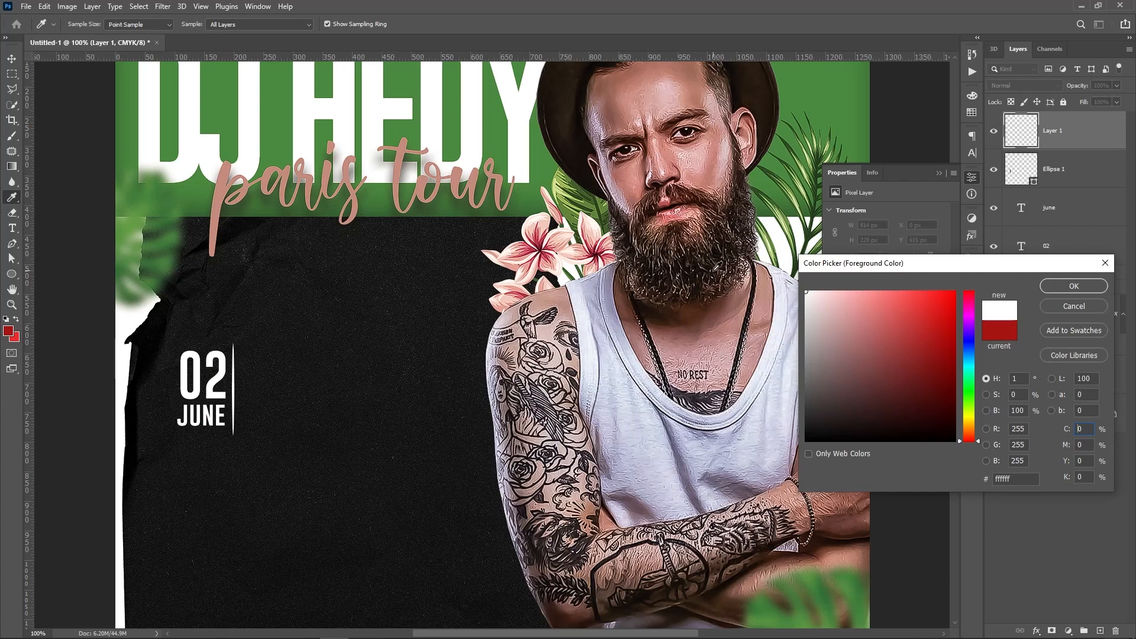
key("Return")
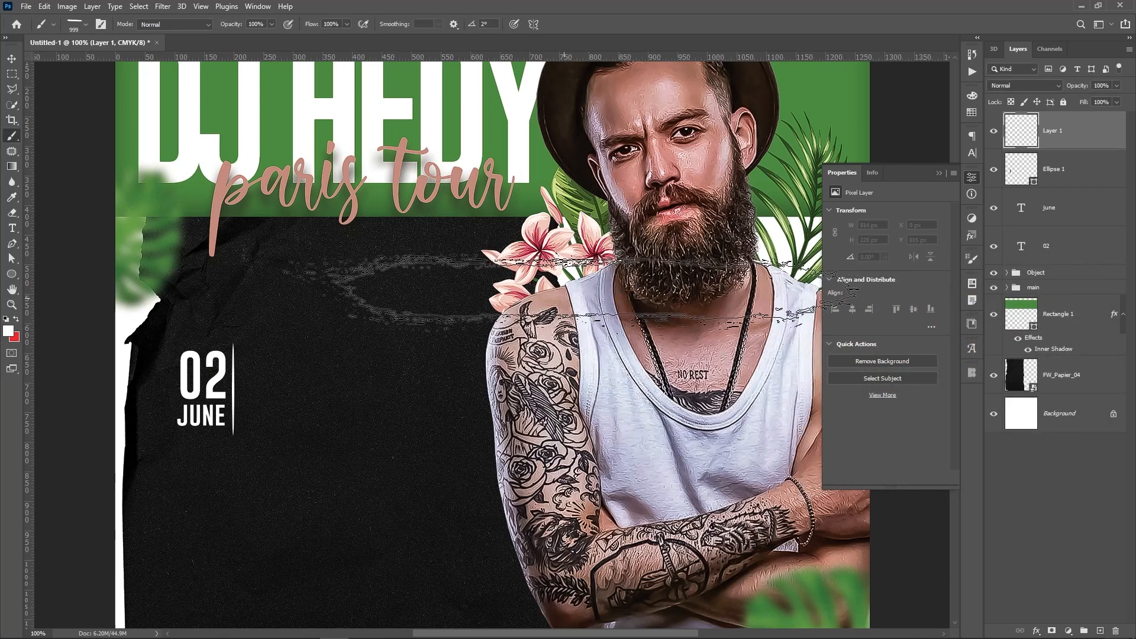
key("i")
left_click(813, 82)
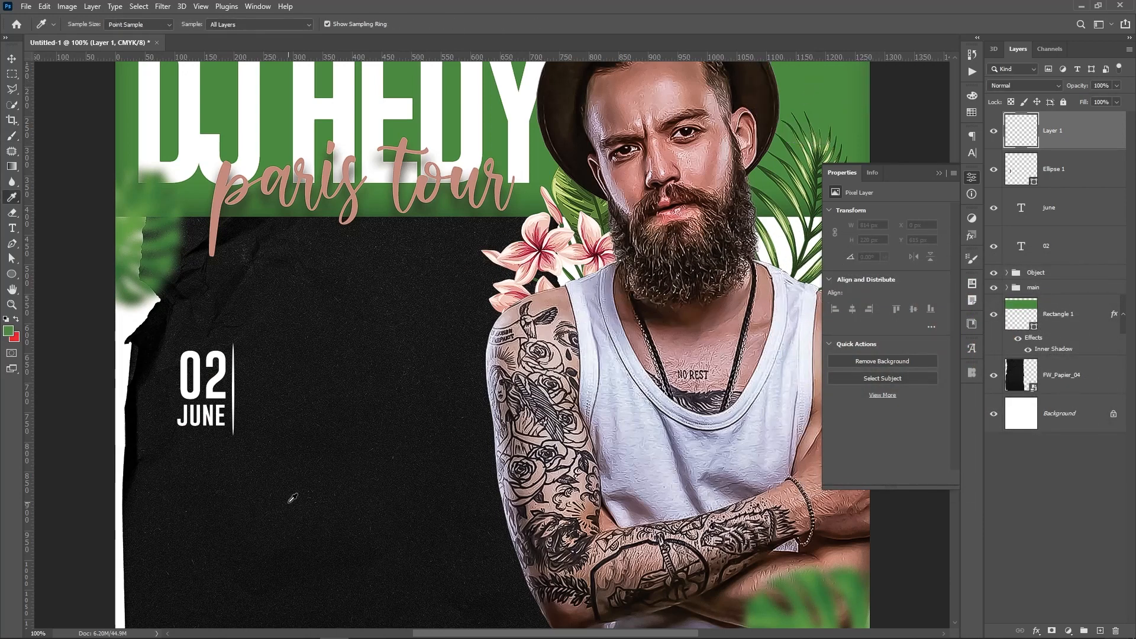
key("b")
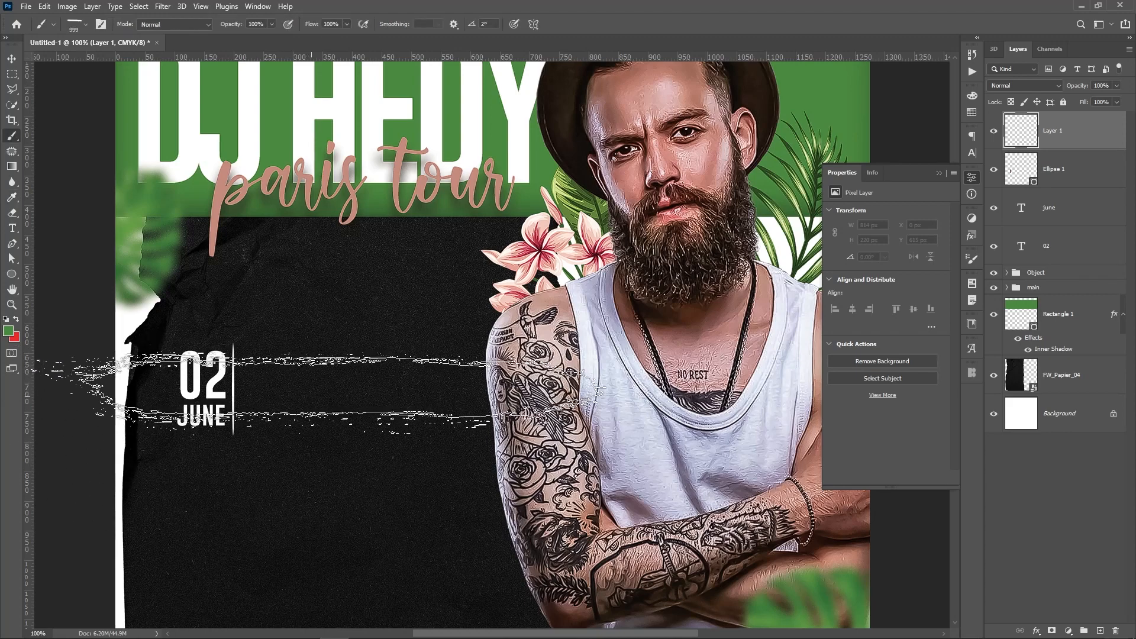
left_click(317, 388)
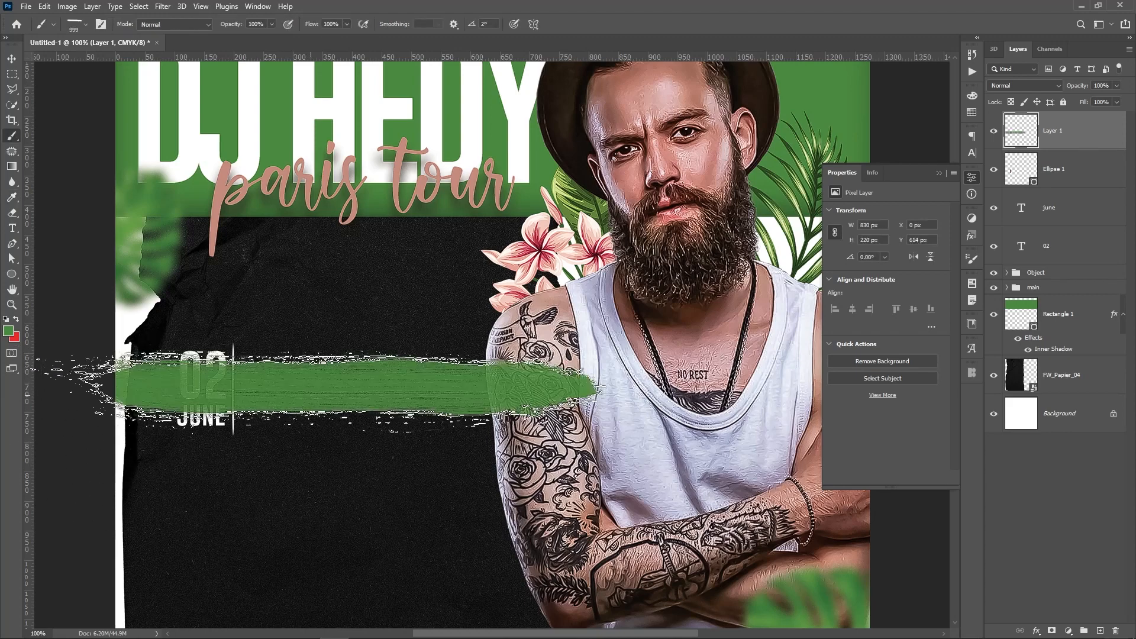
Copy the part of the green stroke right of the white line onto a new Layer 2
key("v")
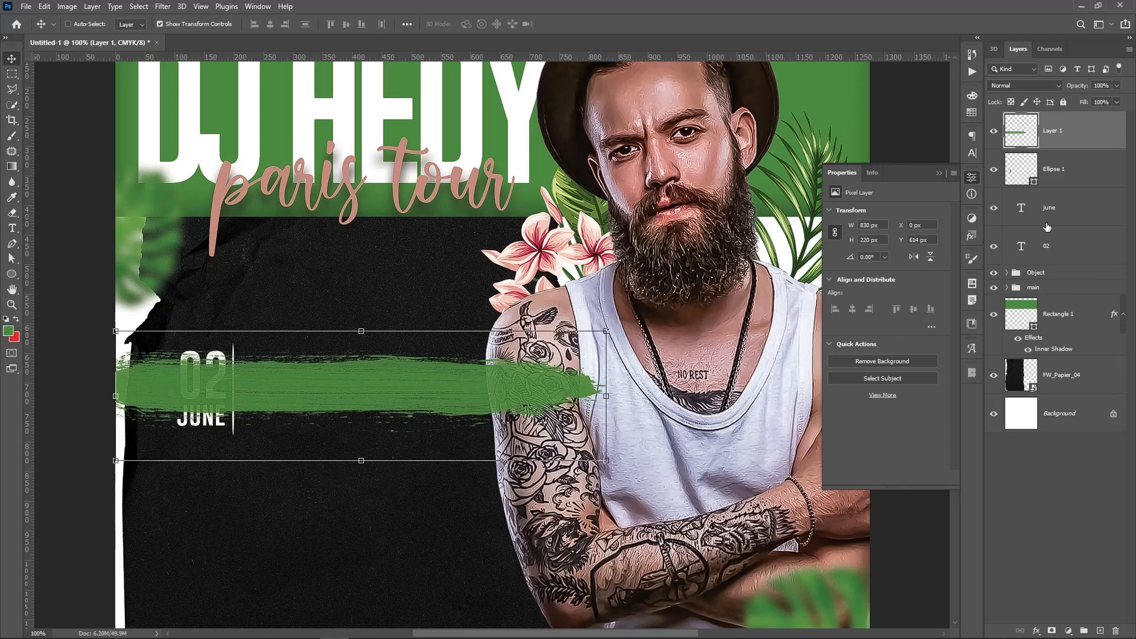
key("m")
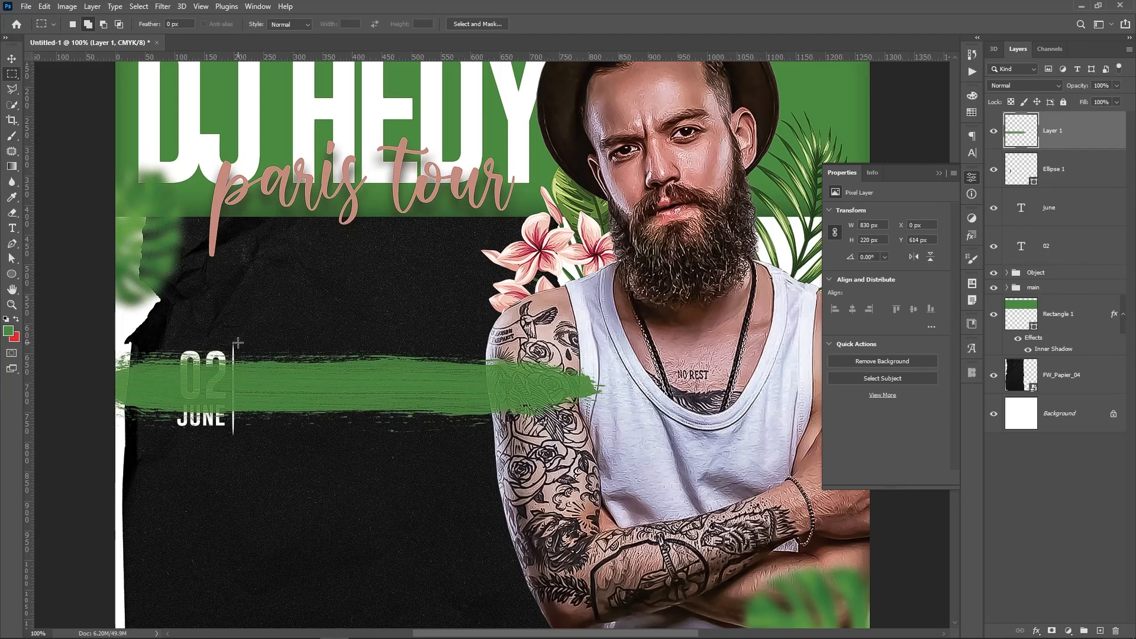
left_click_drag(238, 342, 613, 448)
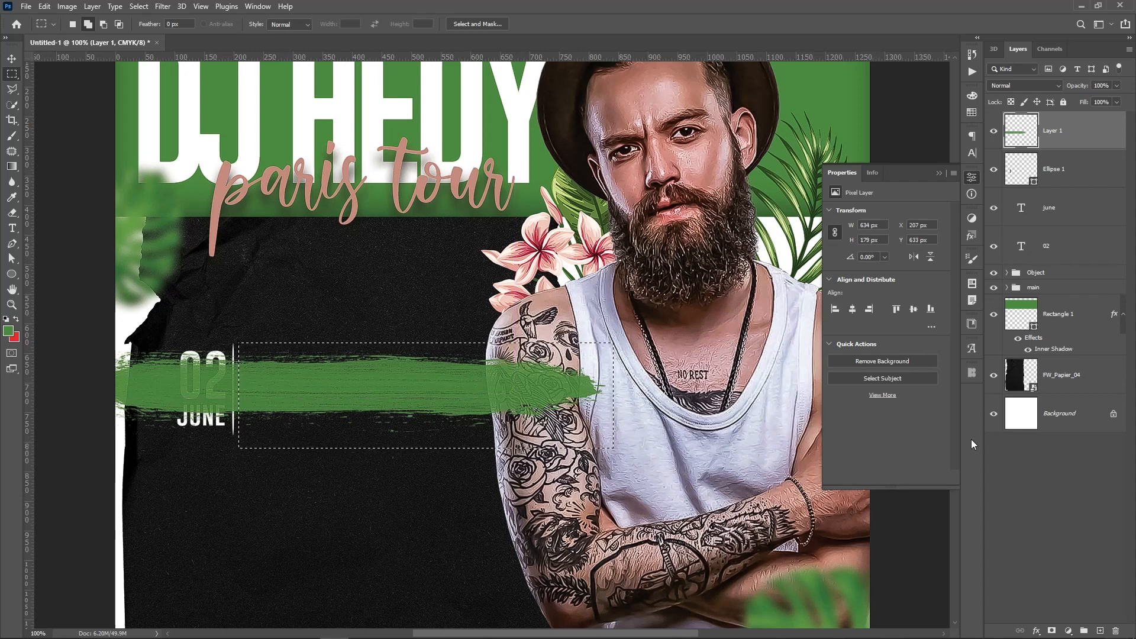
key("ctrl+j")
Delete the original Layer 1 holding the full stroke, keeping Layer 2 selected
left_click(1063, 173)
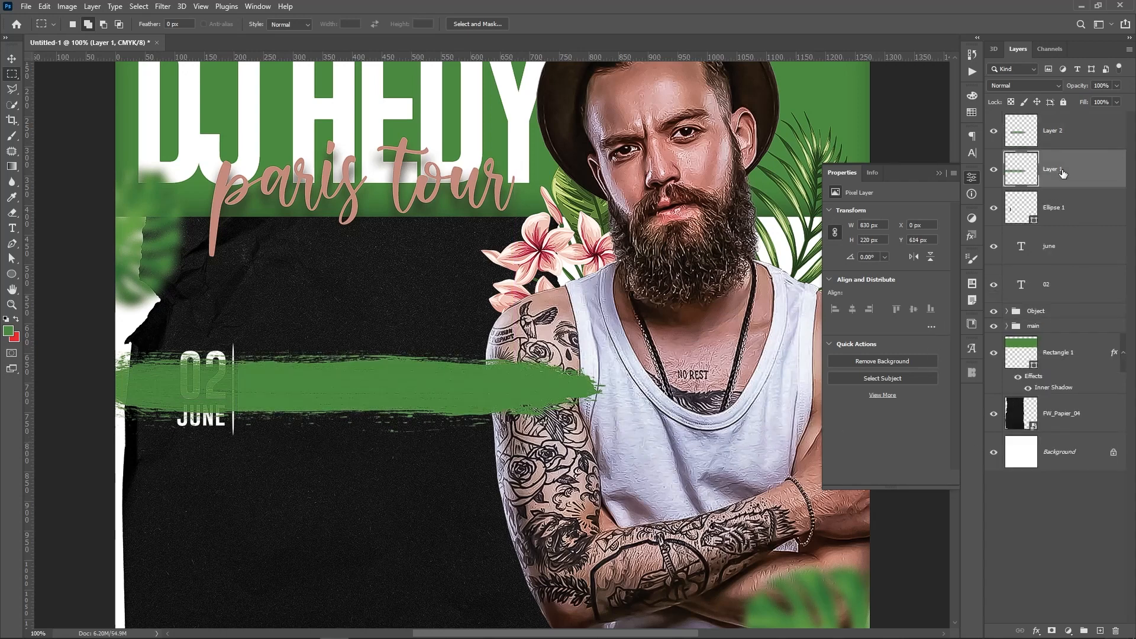
key("Delete")
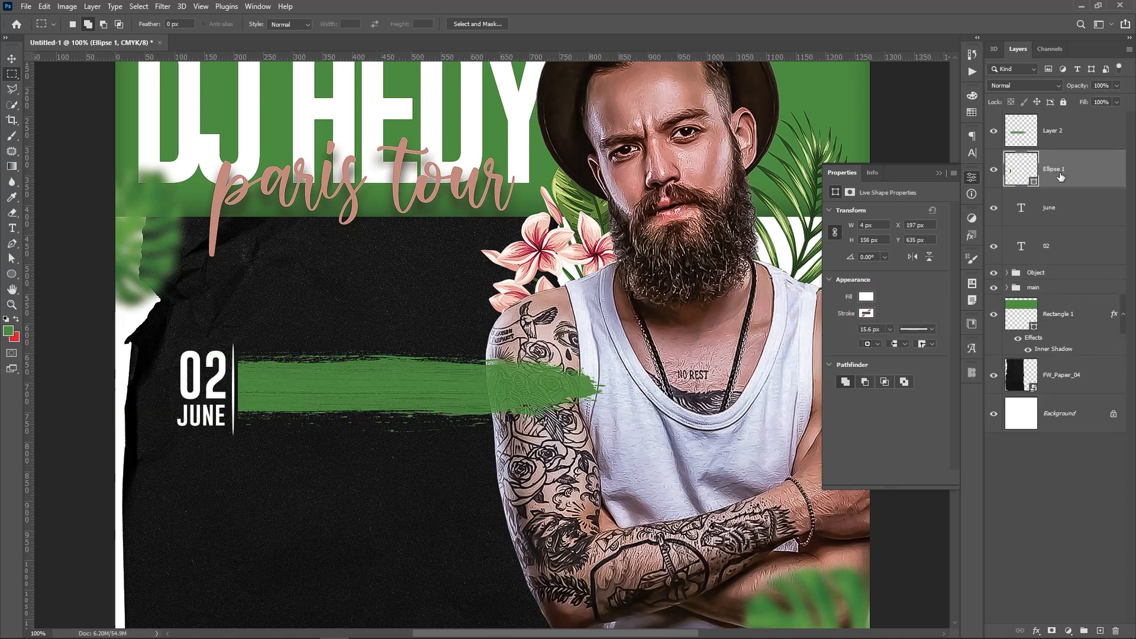
key("v")
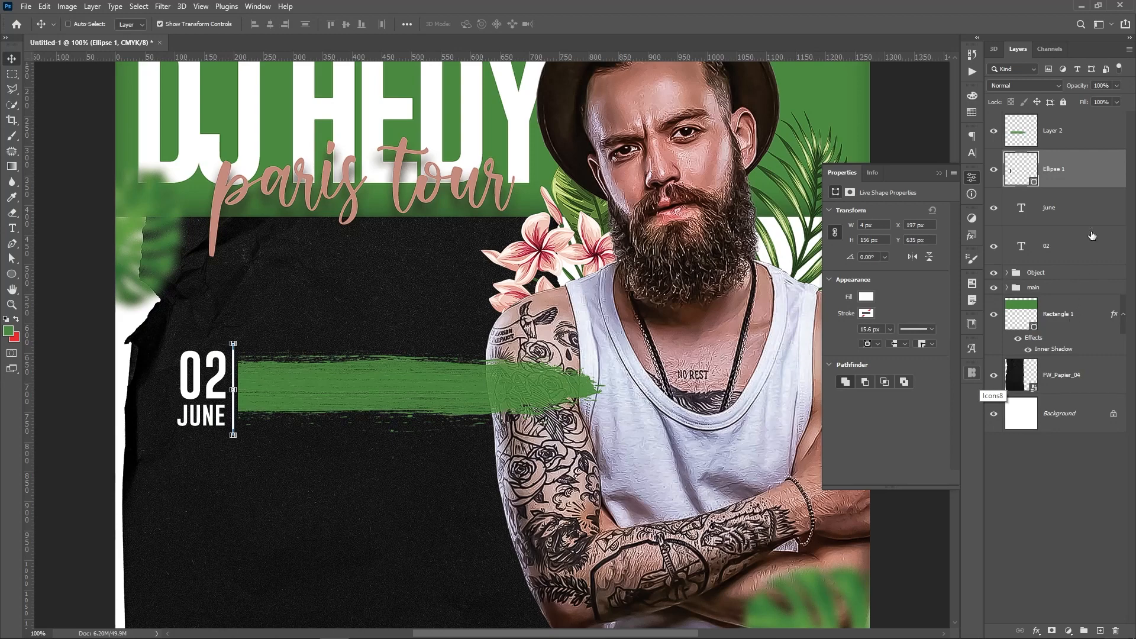
left_click(1080, 144)
Add a white Color Overlay layer style to the brush stroke on Layer 2
right_click(1080, 142)
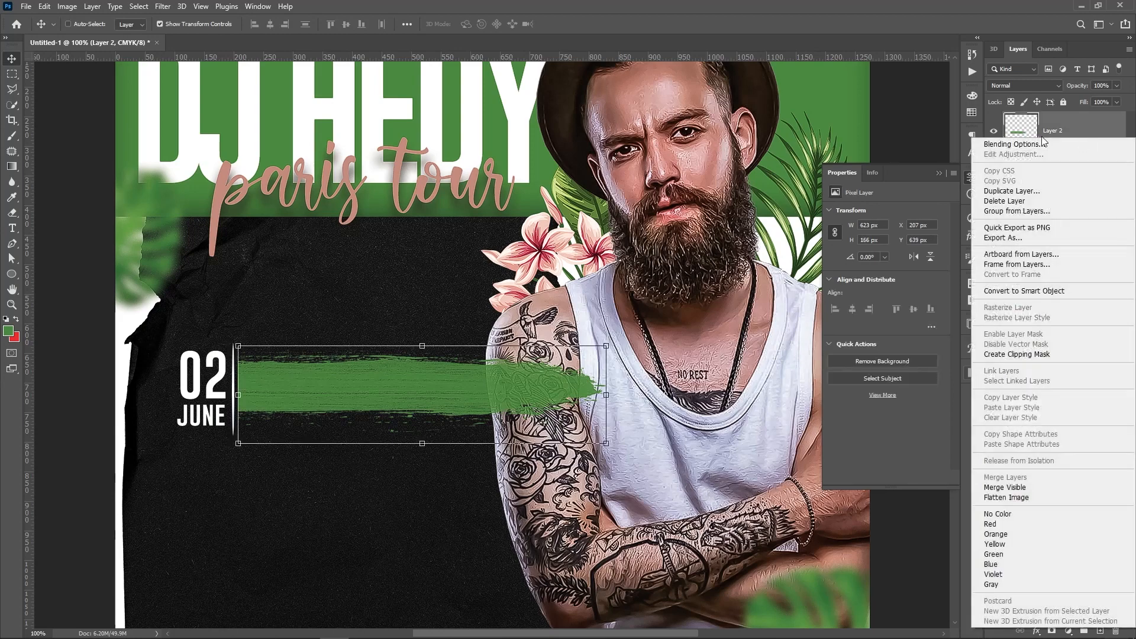
left_click(988, 148)
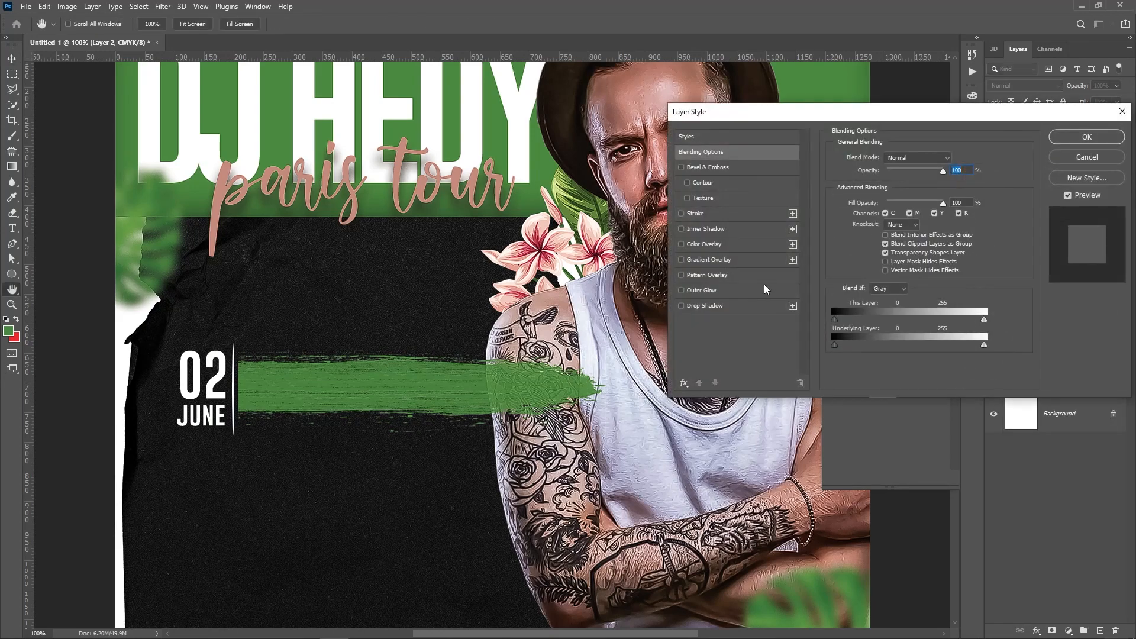
left_click(704, 244)
left_click(954, 158)
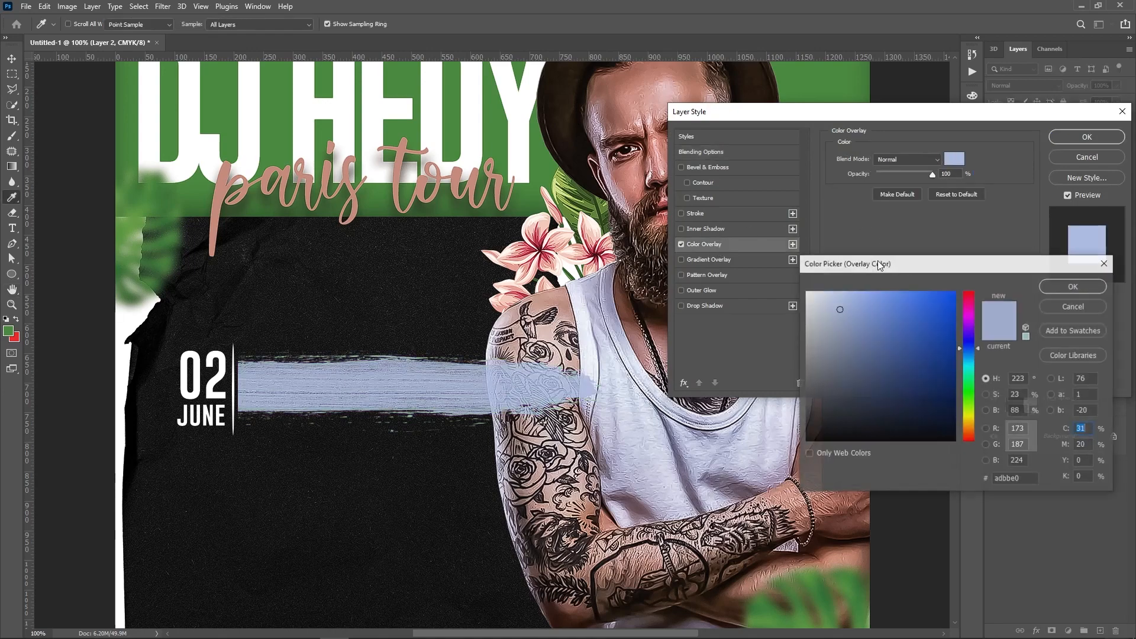
left_click_drag(826, 308, 707, 215)
key("Return")
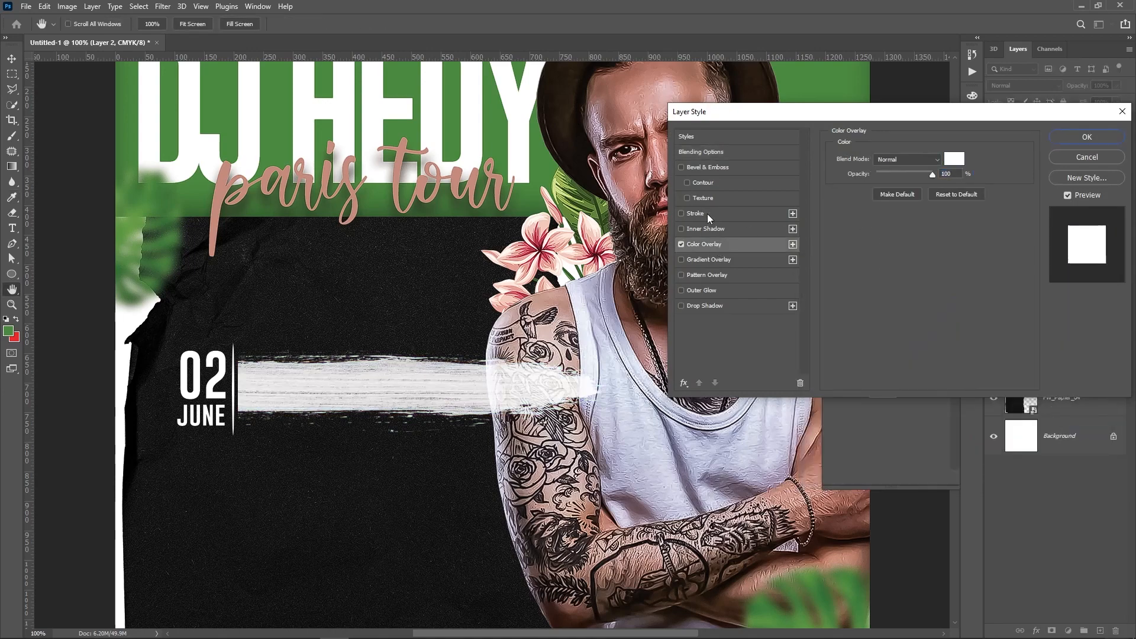
key("Return")
Type the text 'EVENT NAME HERE' below the 02 JUNE date
key("t")
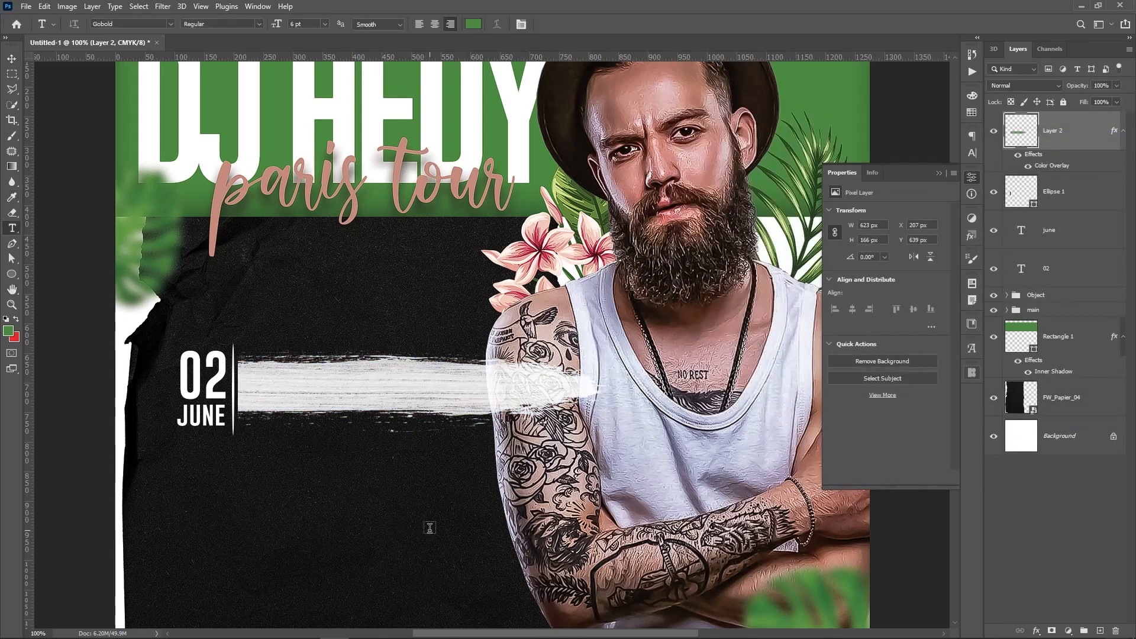
left_click(359, 502)
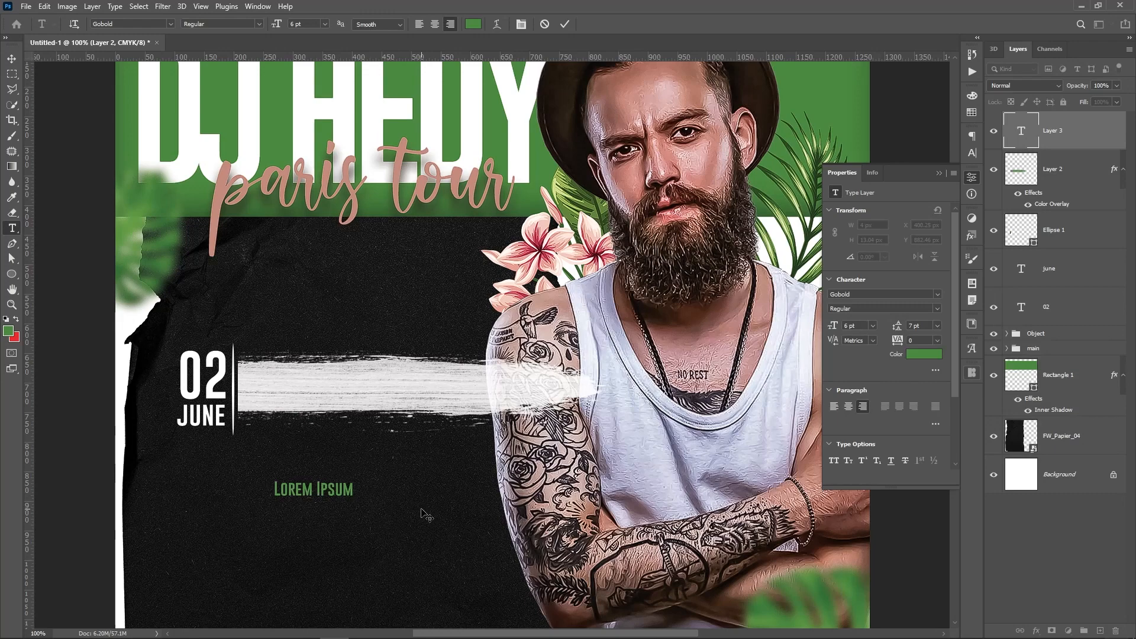
type("EVEN")
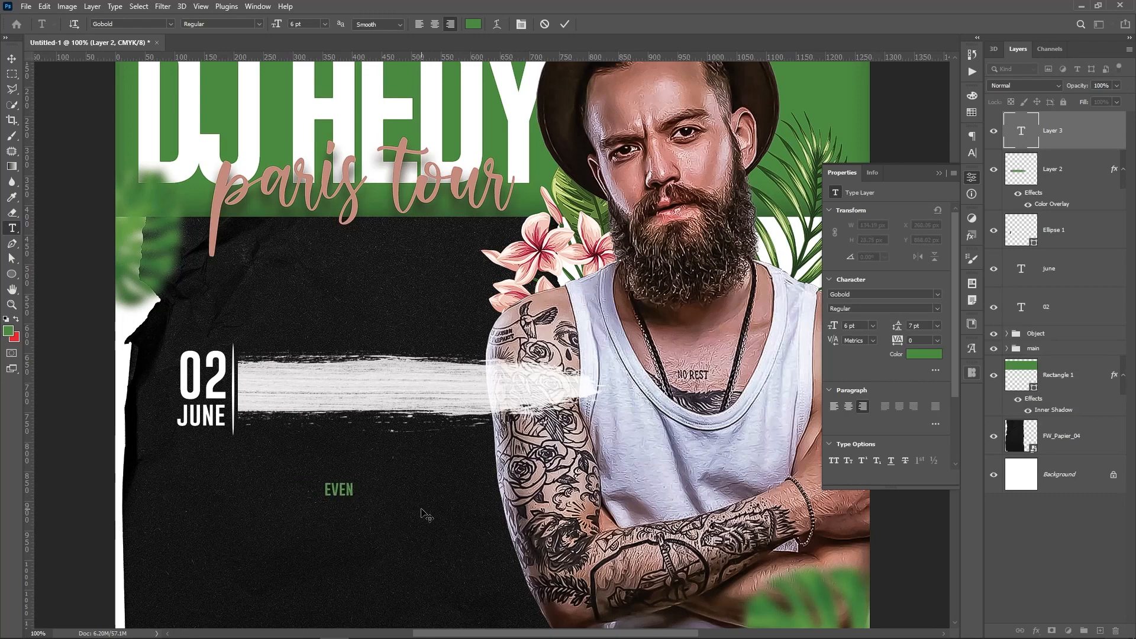
type("T NAME")
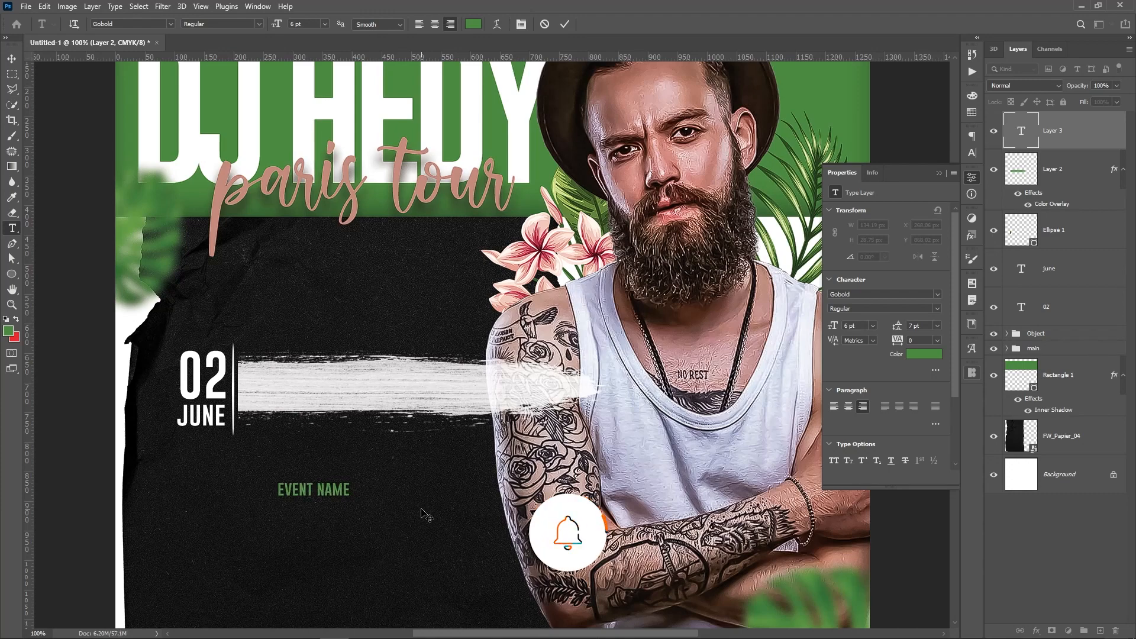
type("re")
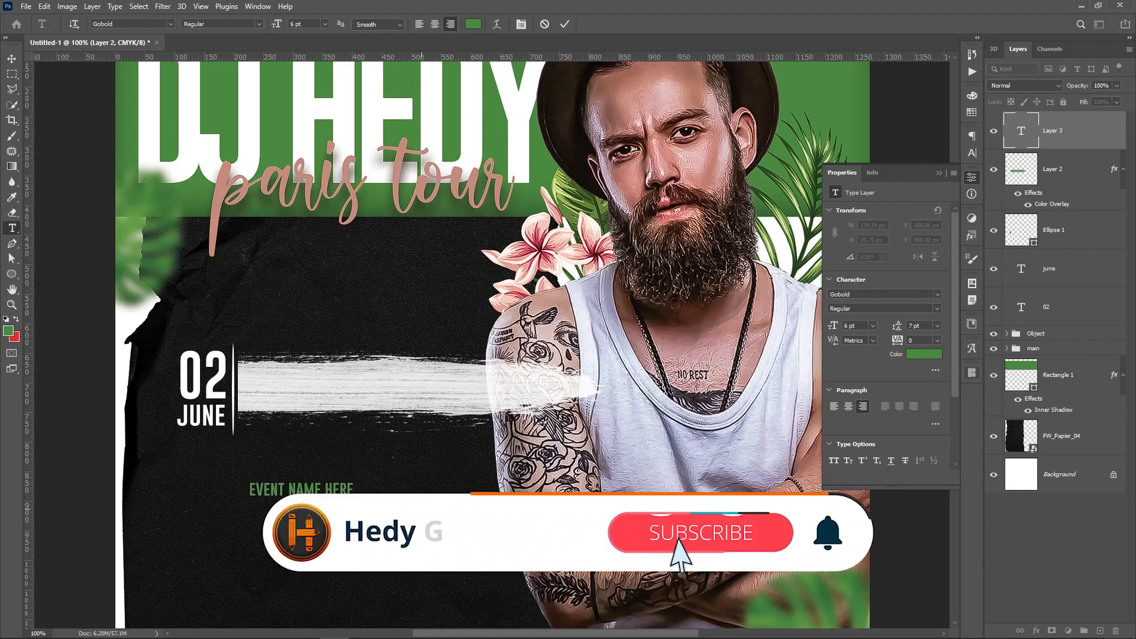
key("ctrl+Return")
Set the event text's font to Lato Black with All Caps
key("v")
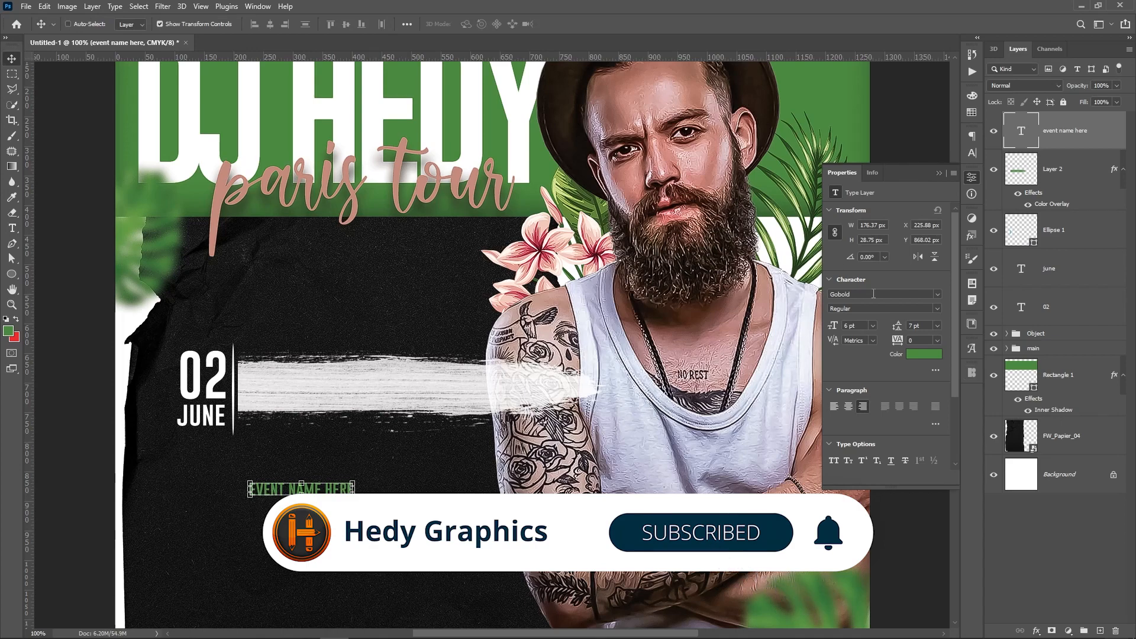
type("Lato")
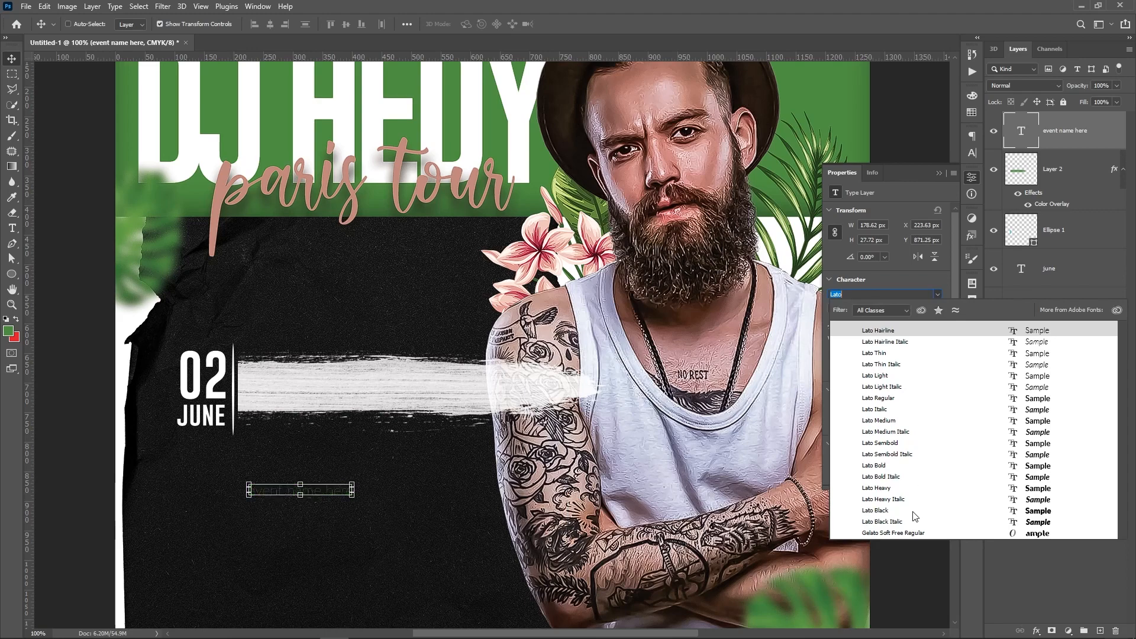
left_click(910, 513)
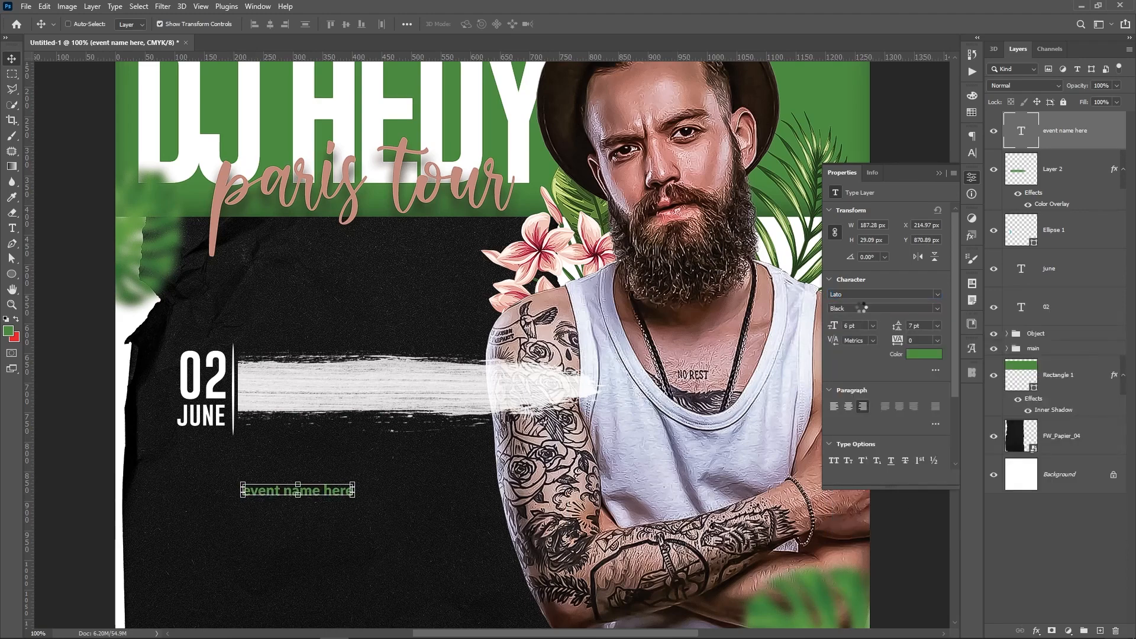
left_click(834, 461)
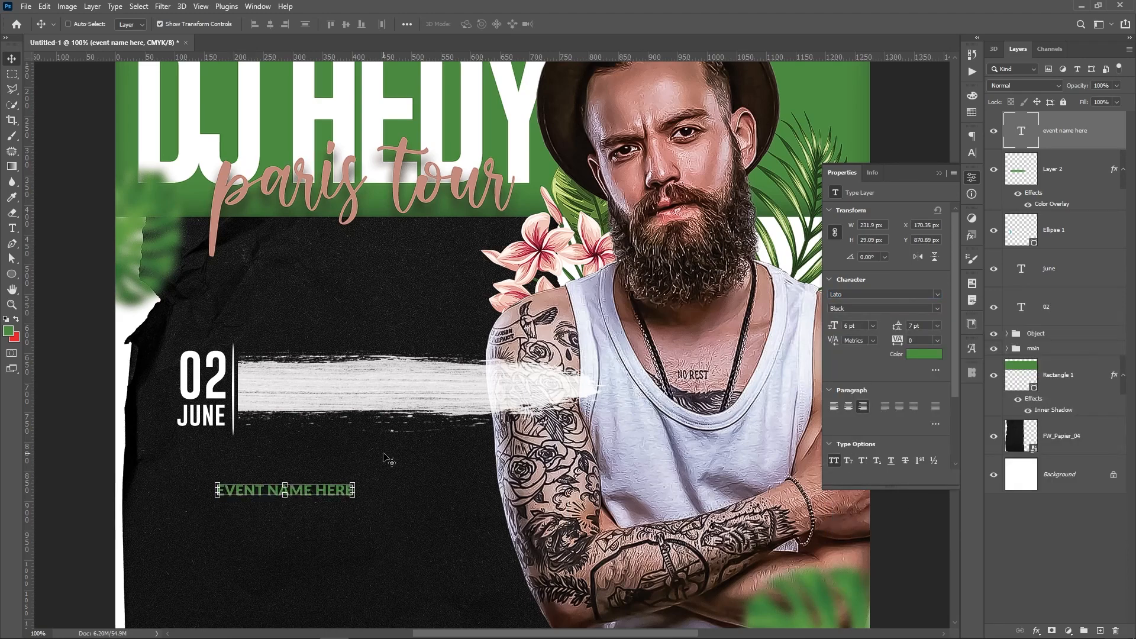
Move the event text onto the white stroke and scale it up across it
mouse_move(305, 544)
left_mouse_down()
mouse_move(331, 427)
mouse_move(343, 445)
mouse_move(331, 442)
left_mouse_up()
mouse_move(377, 386)
left_mouse_down()
mouse_move(412, 372)
mouse_move(568, 359)
left_mouse_up()
key("Return")
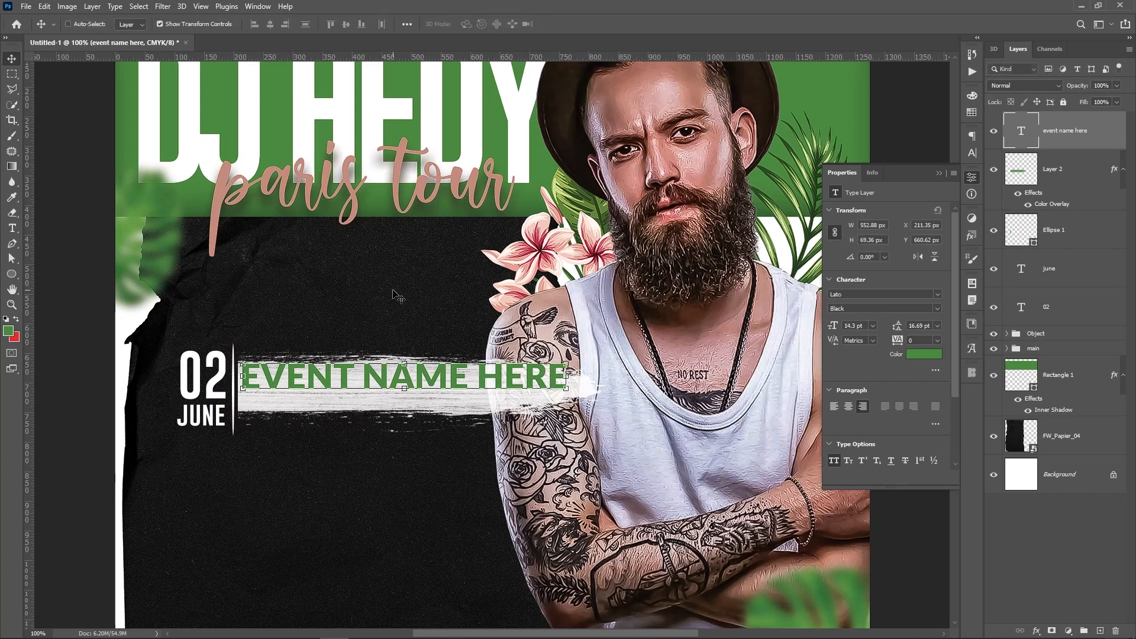
left_click_drag(393, 291, 393, 305)
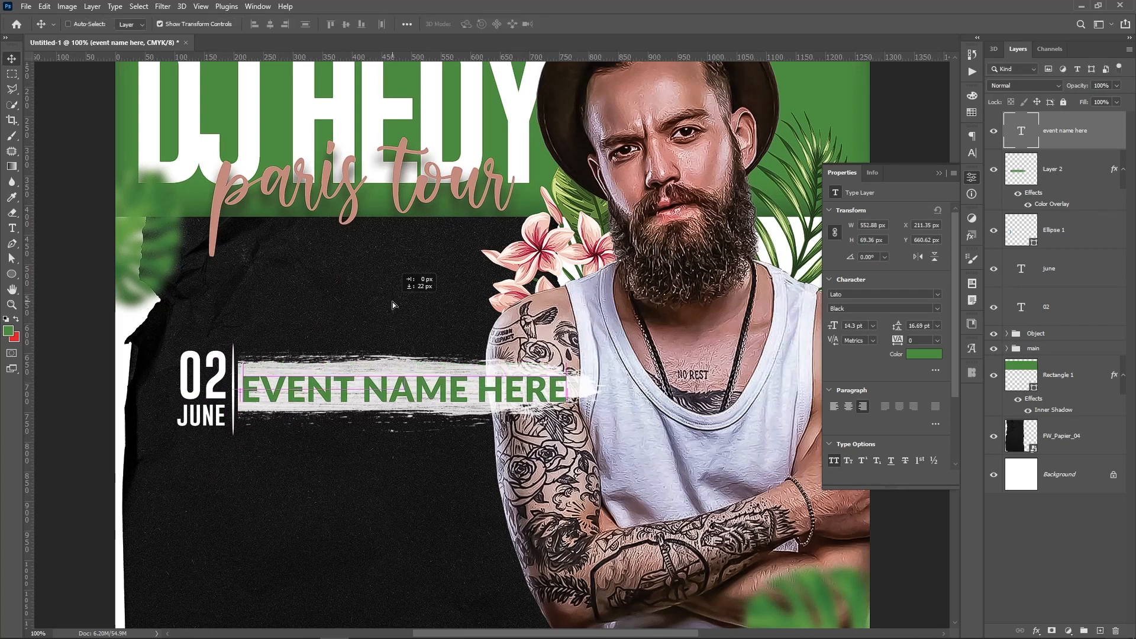
key("Up")
key("Up")
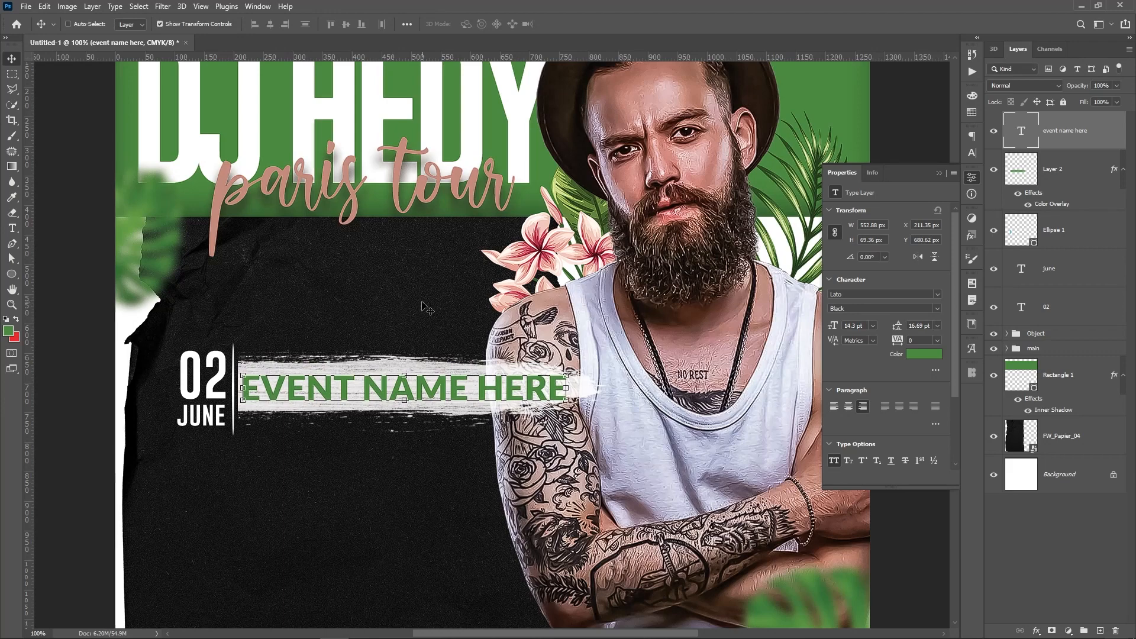
Duplicate the white brush stroke and merge both copies to brighten it
left_click(1073, 177)
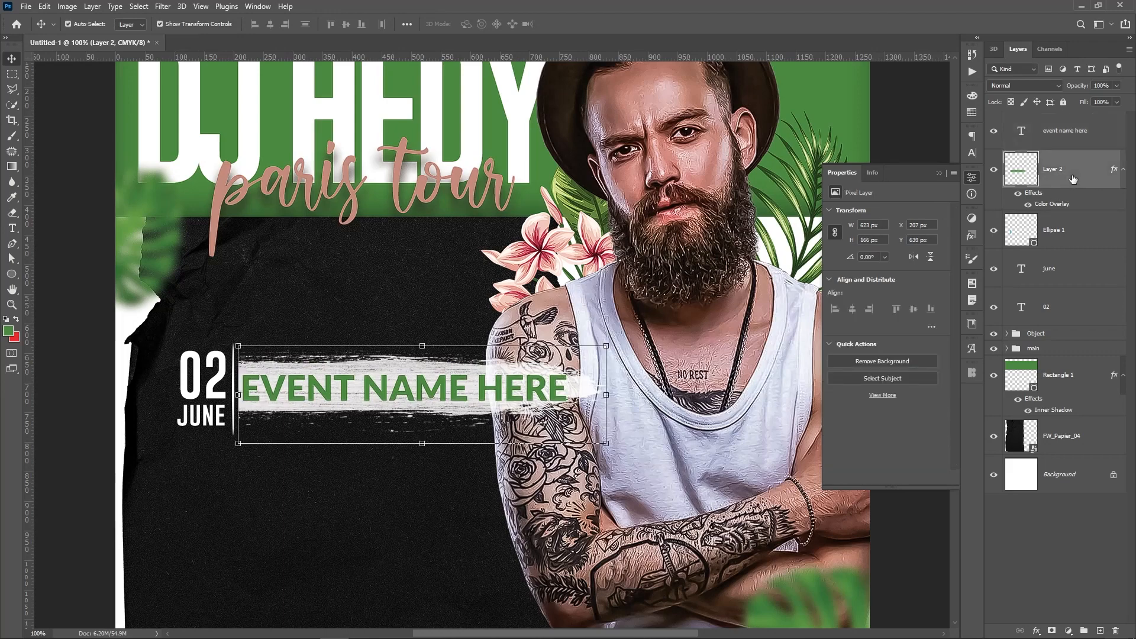
key("ctrl+j")
left_click(1075, 229, "shift")
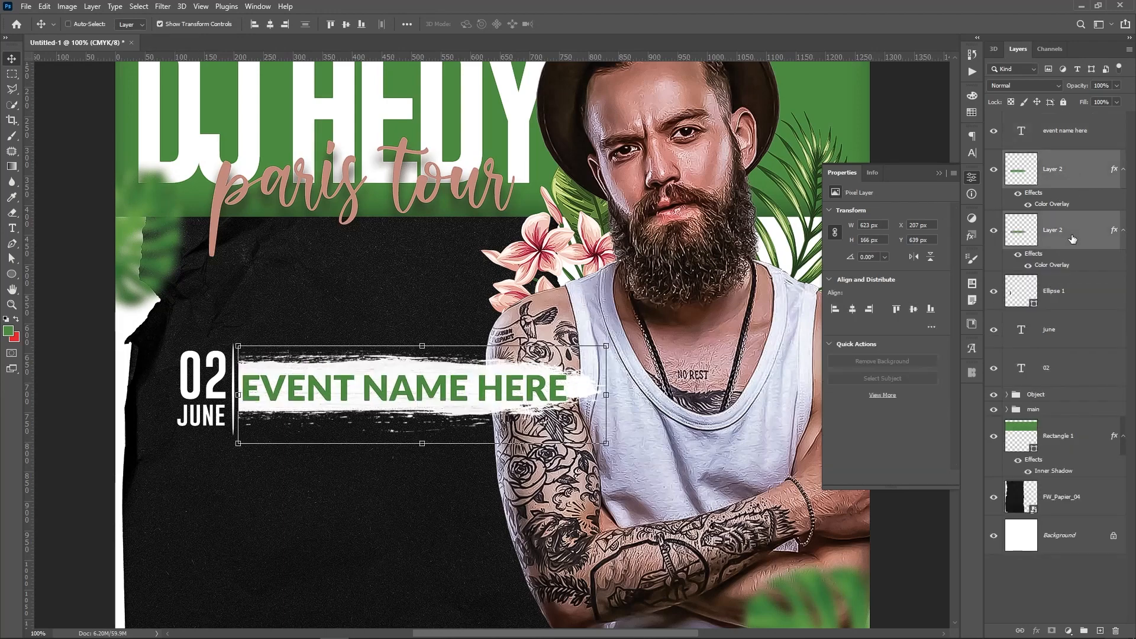
right_click(1074, 229)
left_click(981, 488)
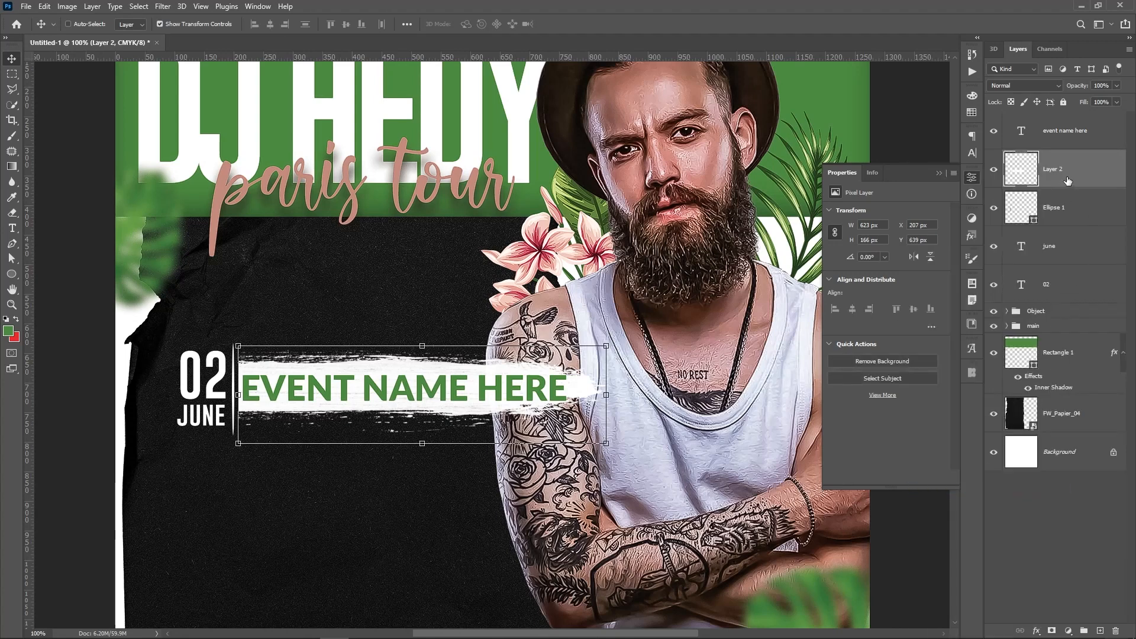
Lower the text and stroke together, nudge the text up 2 px, and place a copy above
left_click(1084, 138, "ctrl")
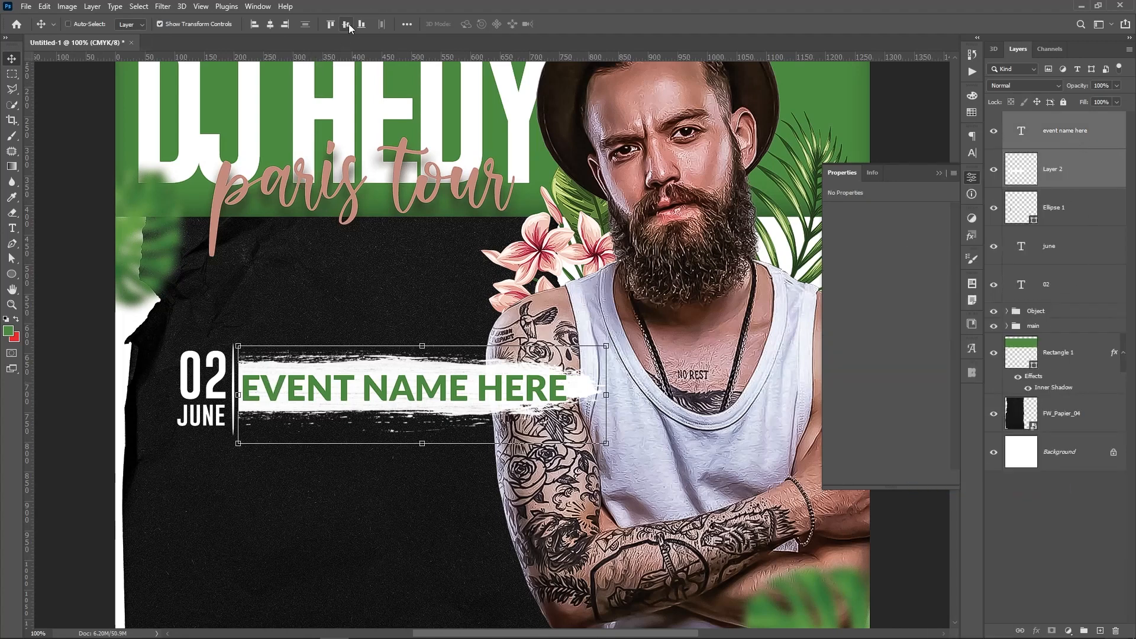
key("shift+Down")
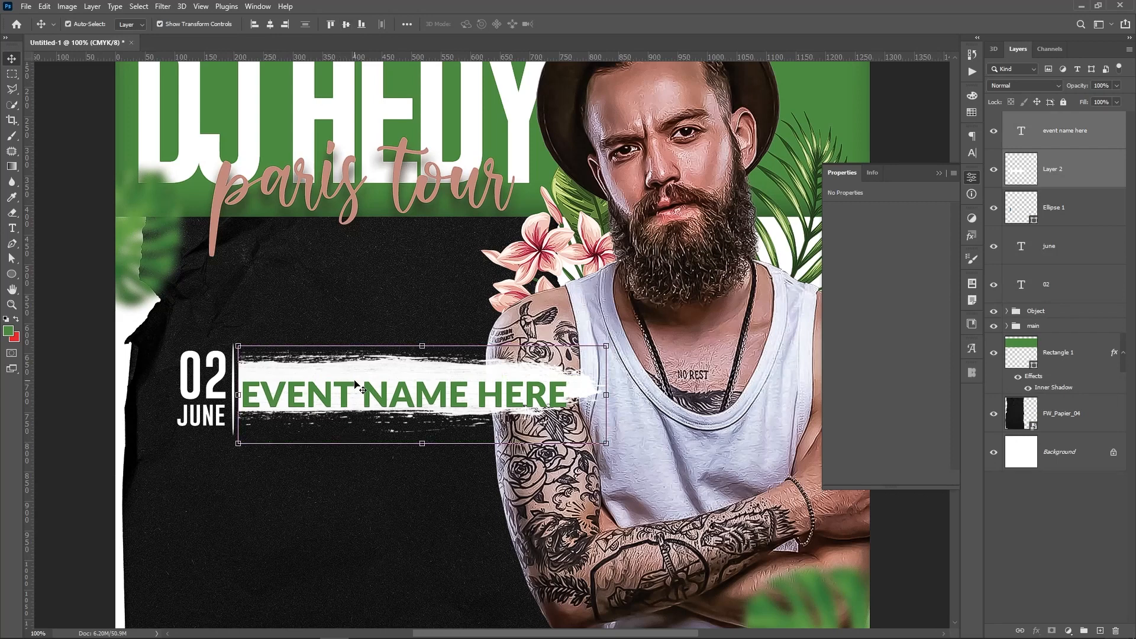
key("ctrl+z")
left_click_drag(371, 315, 370, 329)
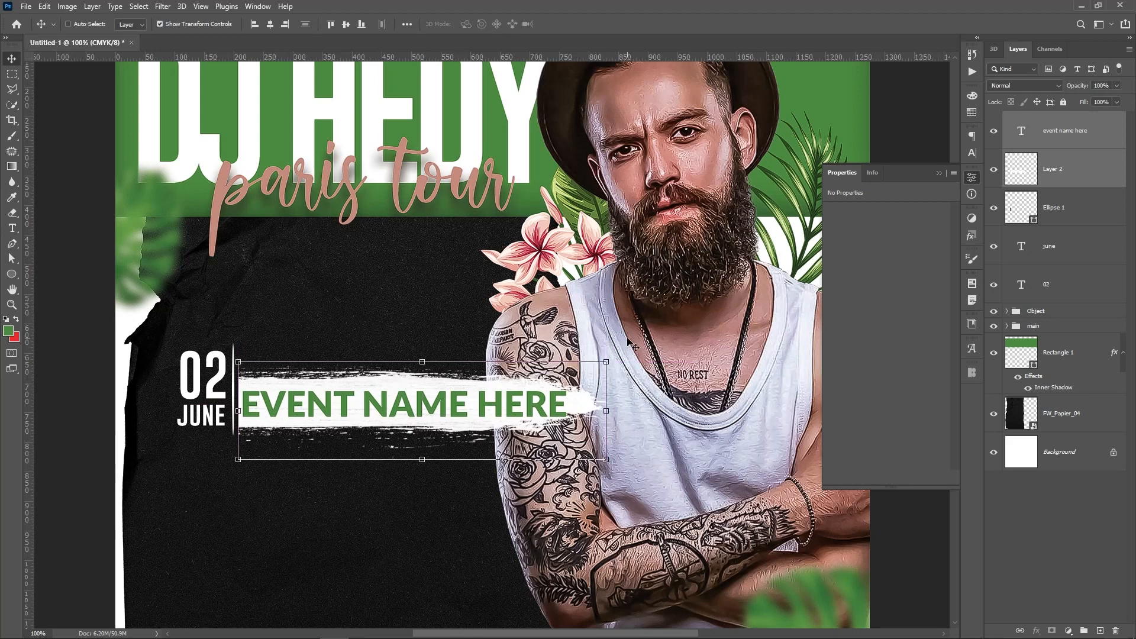
left_click(1075, 141)
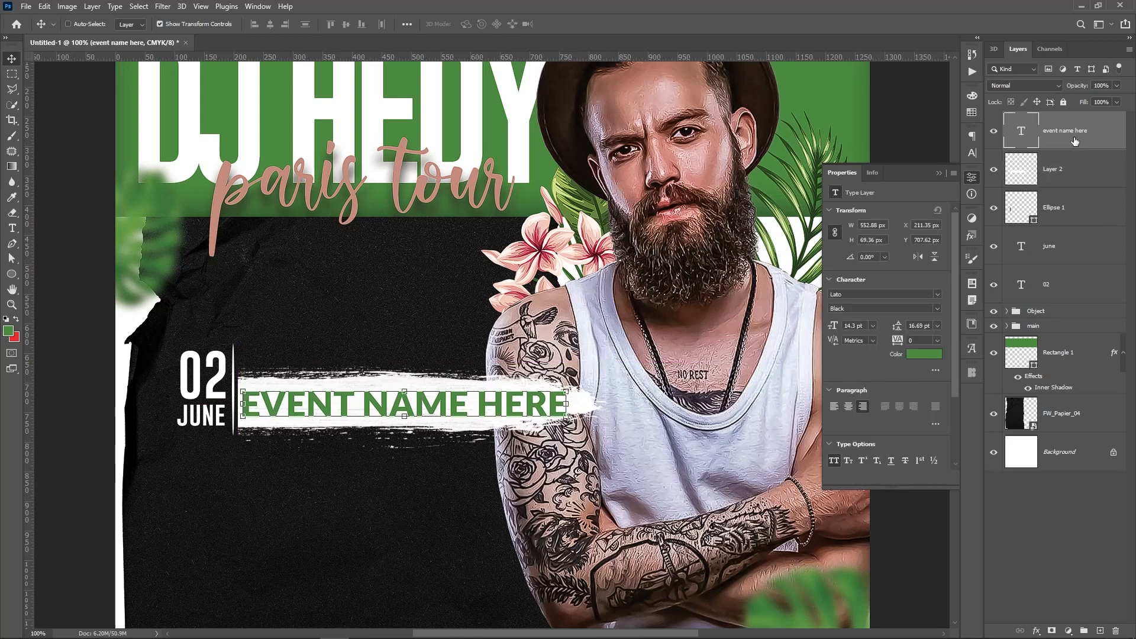
key("Up")
key("Up")
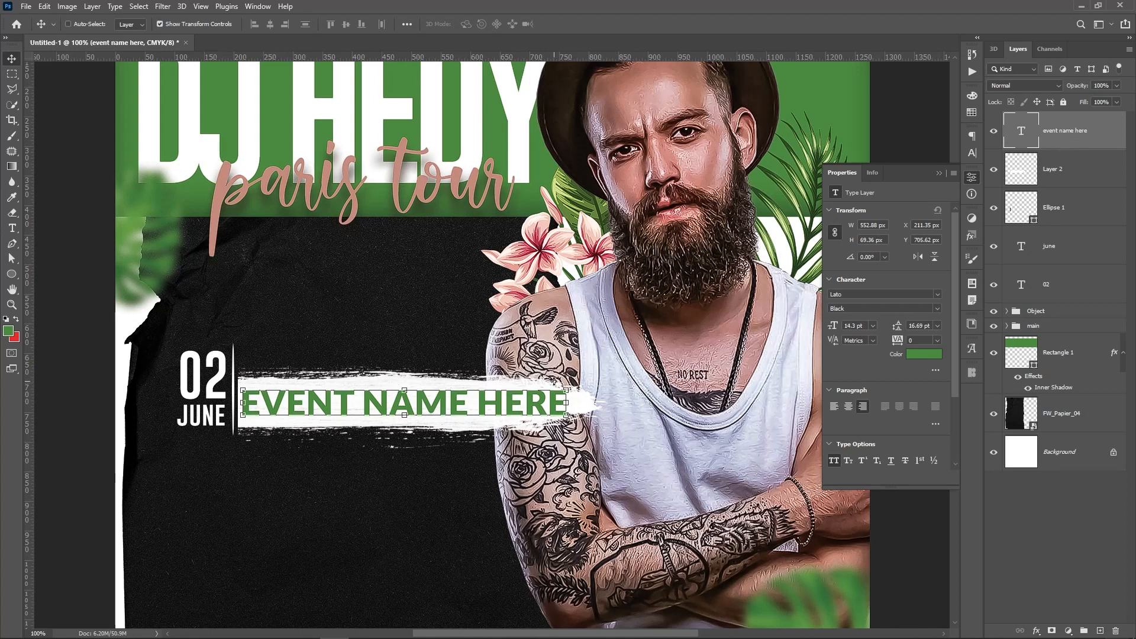
left_click_drag(461, 404, 446, 365)
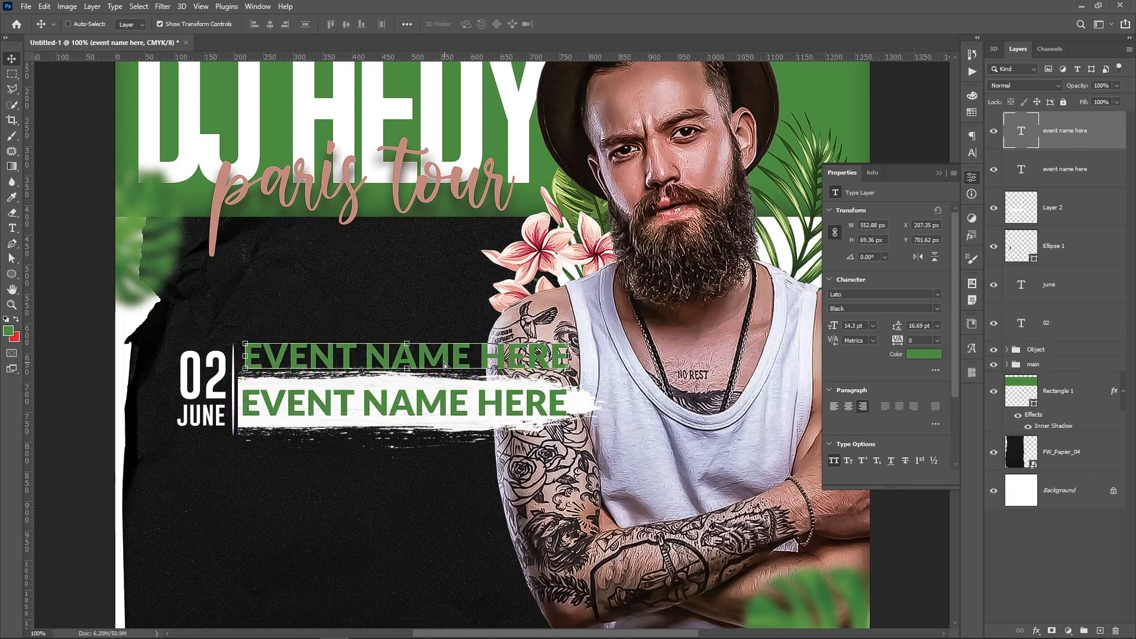
Change the upper copy's text to 'city' and align it left with the event name
key("t")
left_click(452, 366)
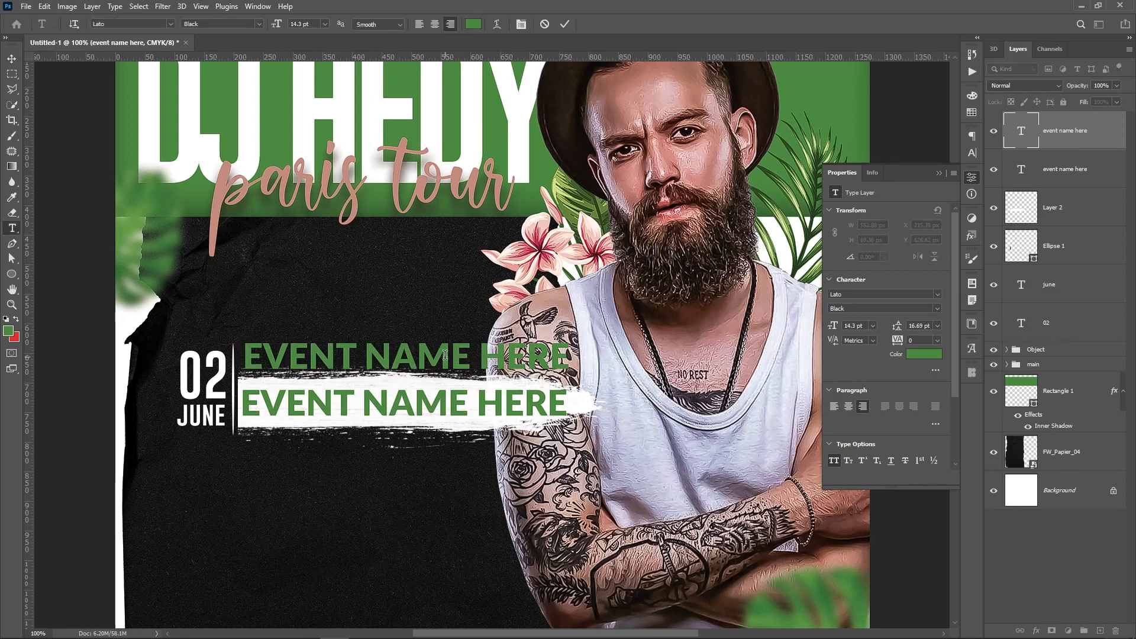
key("ctrl+a")
type("c")
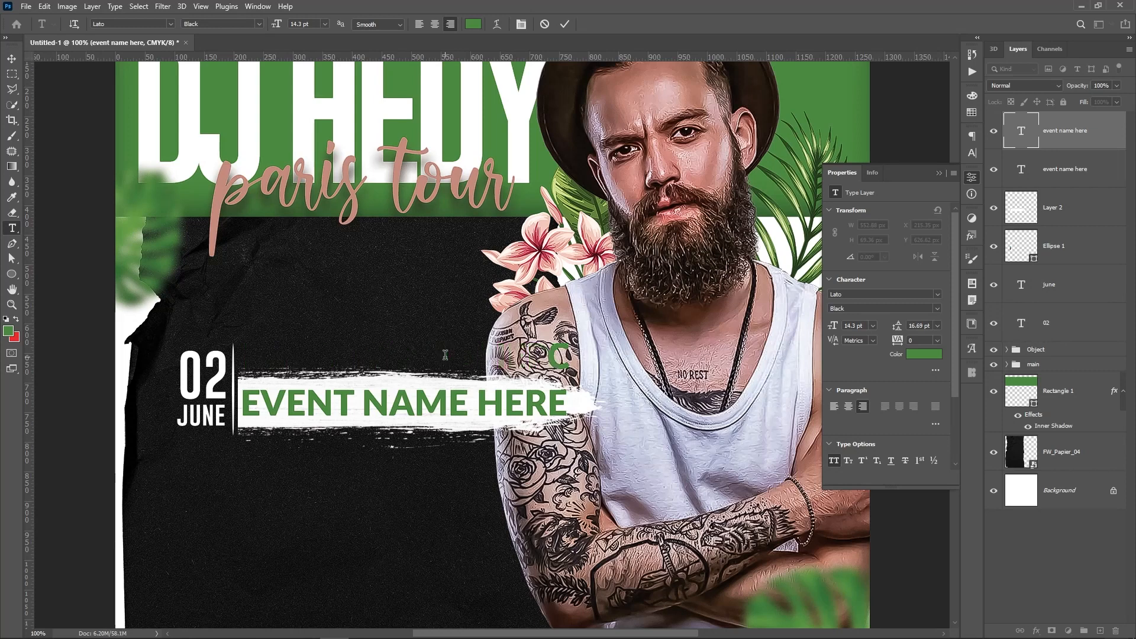
type("i")
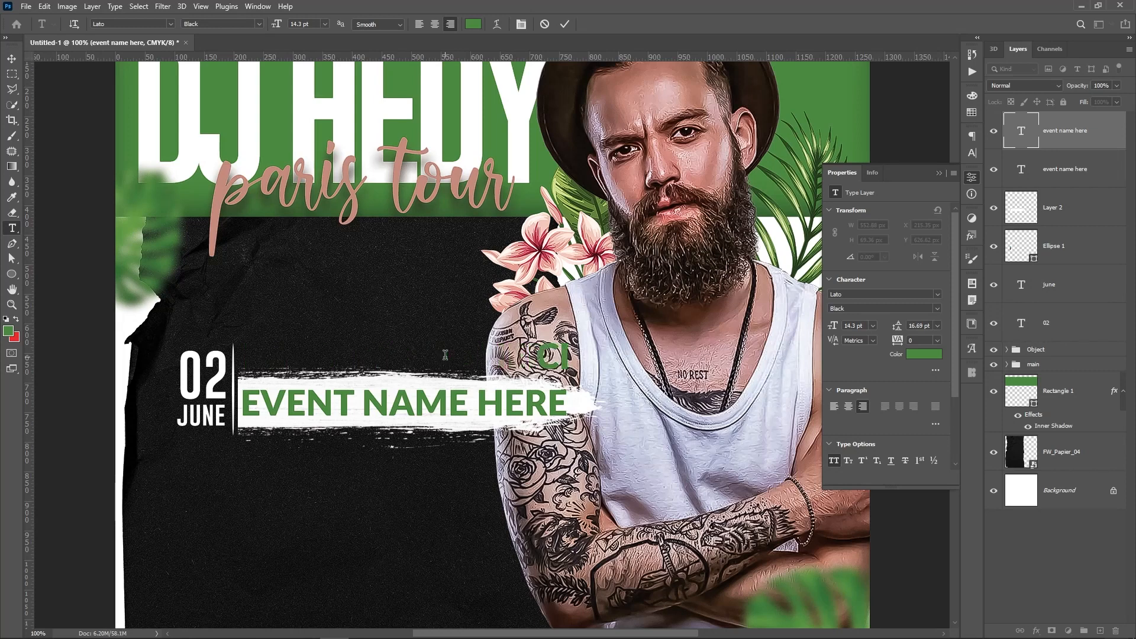
type("ty")
key("ctrl+Return")
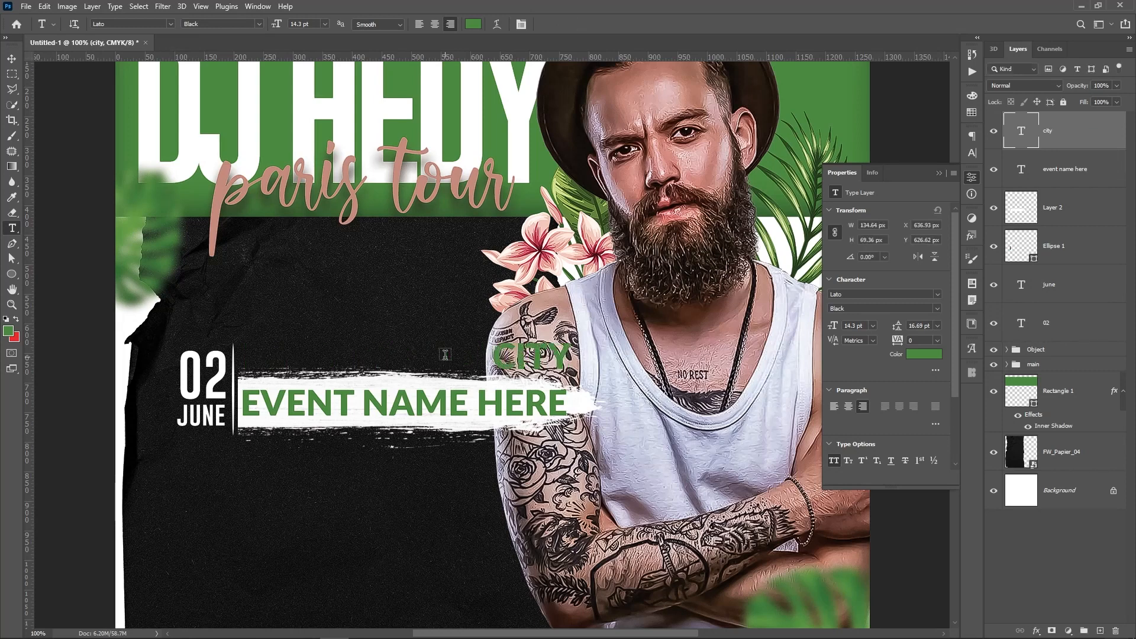
key("v")
left_click_drag(636, 441, 419, 437)
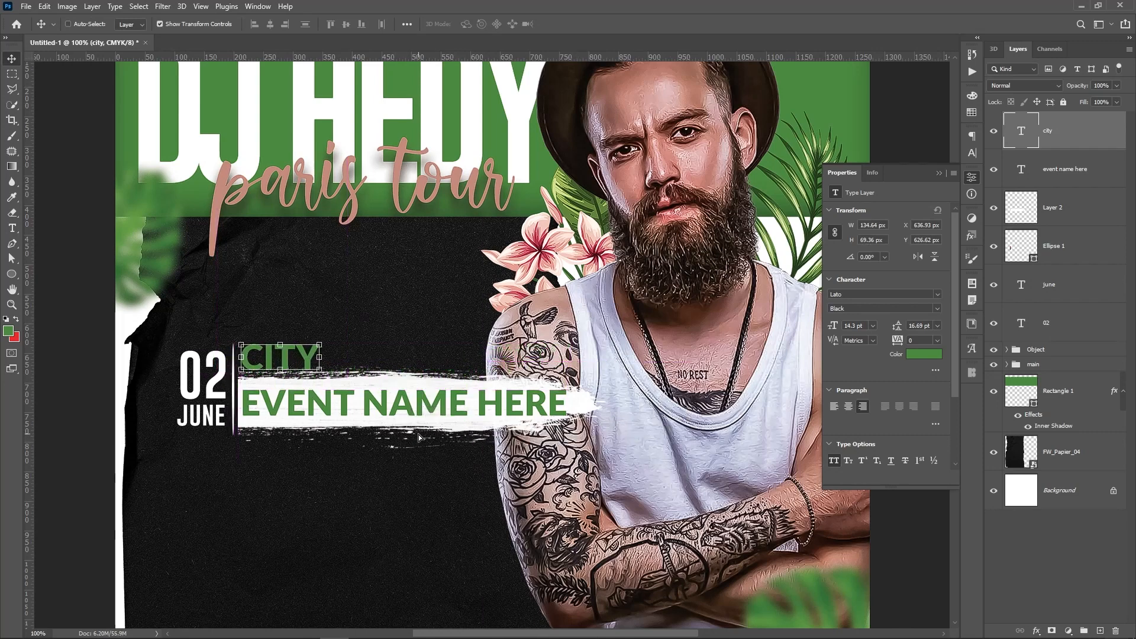
Make the CITY text white and shrink it to about 70%
left_click(933, 356)
left_click_drag(863, 396, 719, 227)
key("Return")
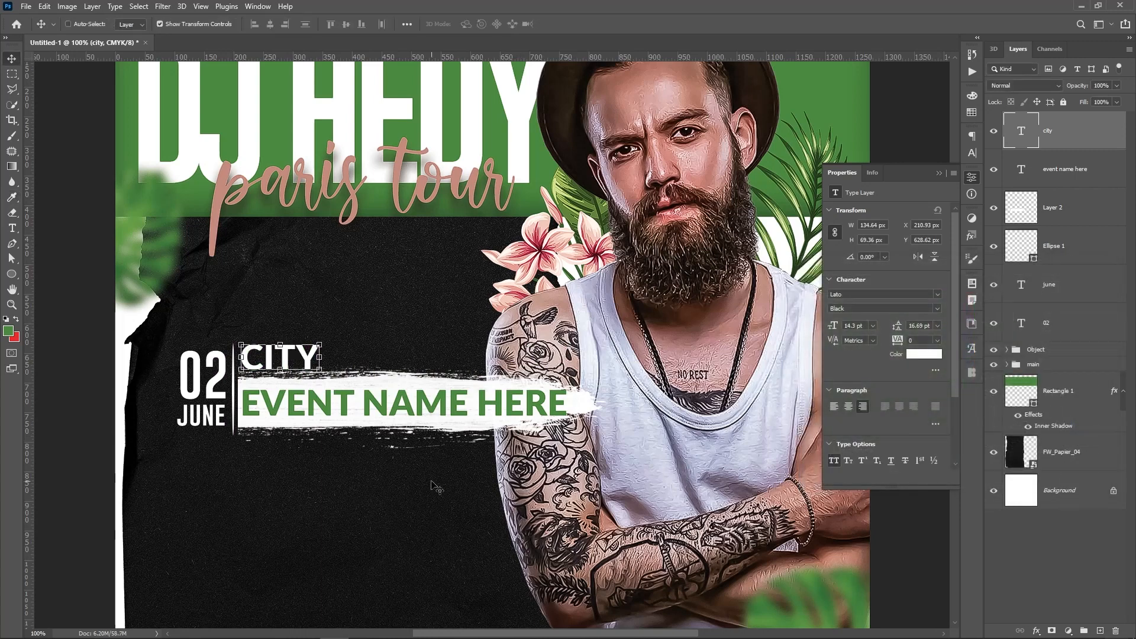
left_click(320, 340)
left_click_drag(324, 338, 297, 343)
key("Return")
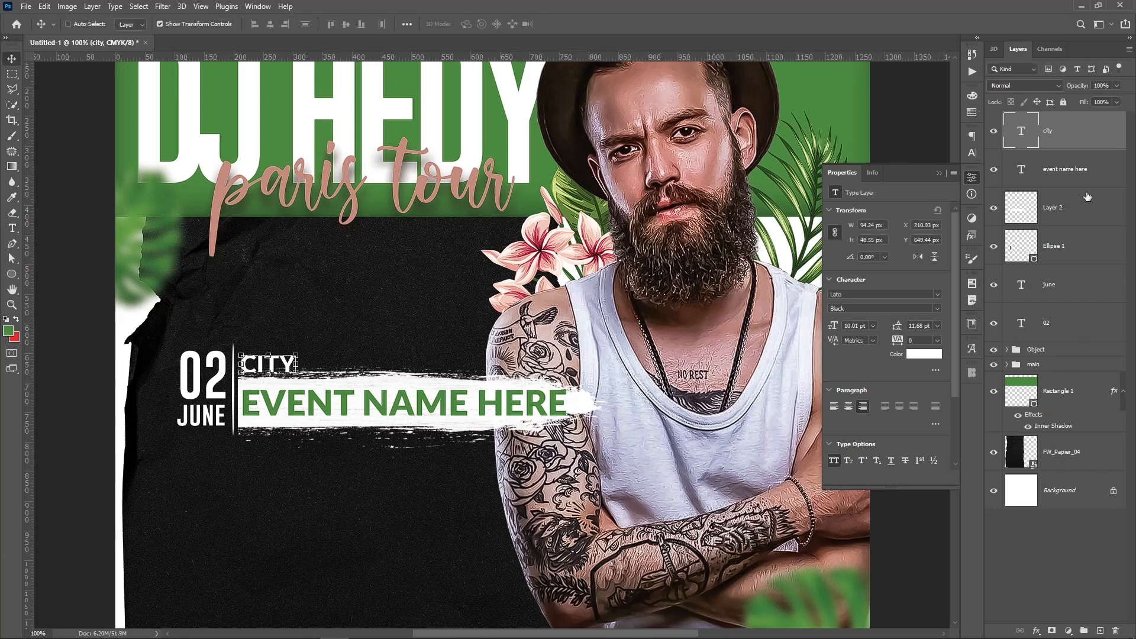
Shrink the event name and stroke slightly together and nudge them down
left_click(1084, 177)
left_click(1083, 207, "shift")
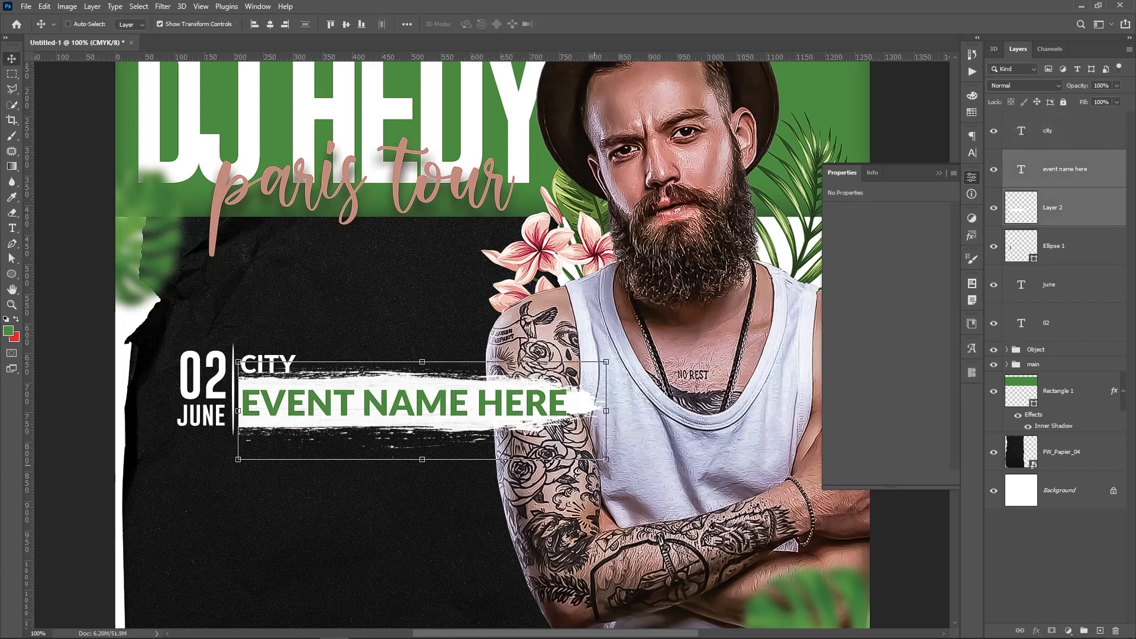
left_click_drag(606, 459, 560, 447)
key("Return")
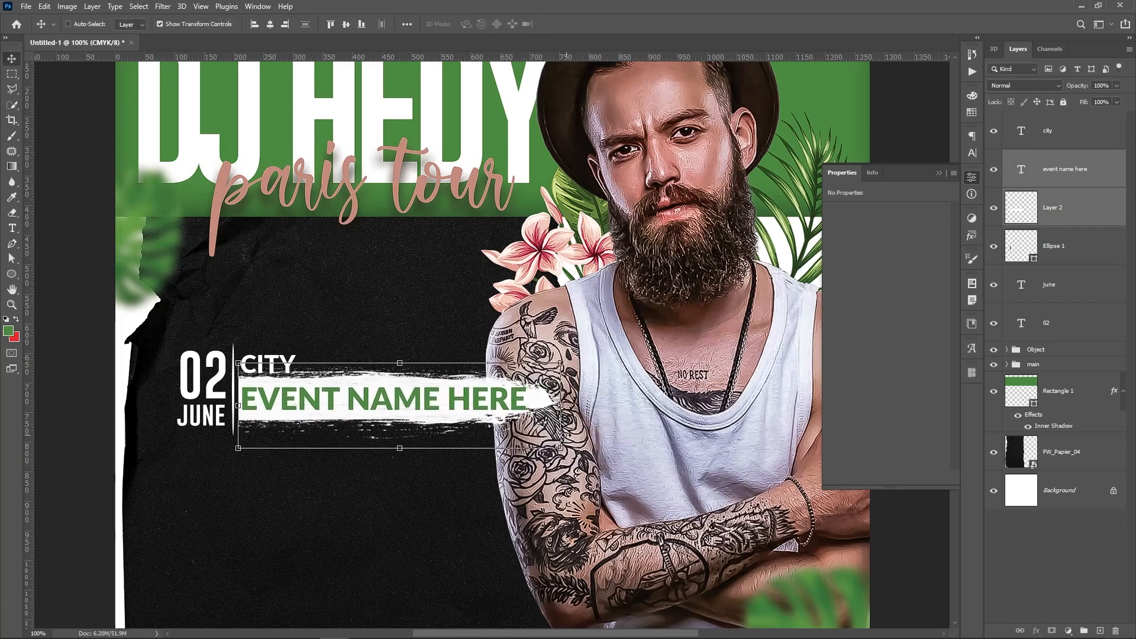
key("Down")
key("Down")
key("Down")
key("Down")
key("Down")
key("Down")
key("Down")
key("Down")
key("Down")
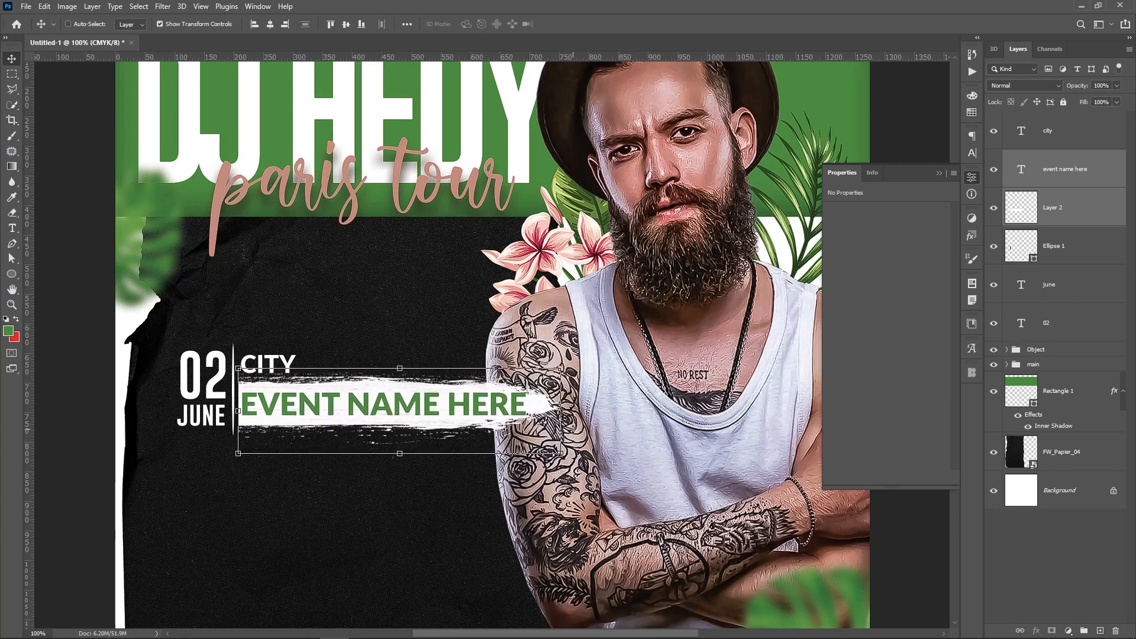
Group the city, event name, stroke, bar, JUNE and 02 layers into Group 1
left_click(1050, 131)
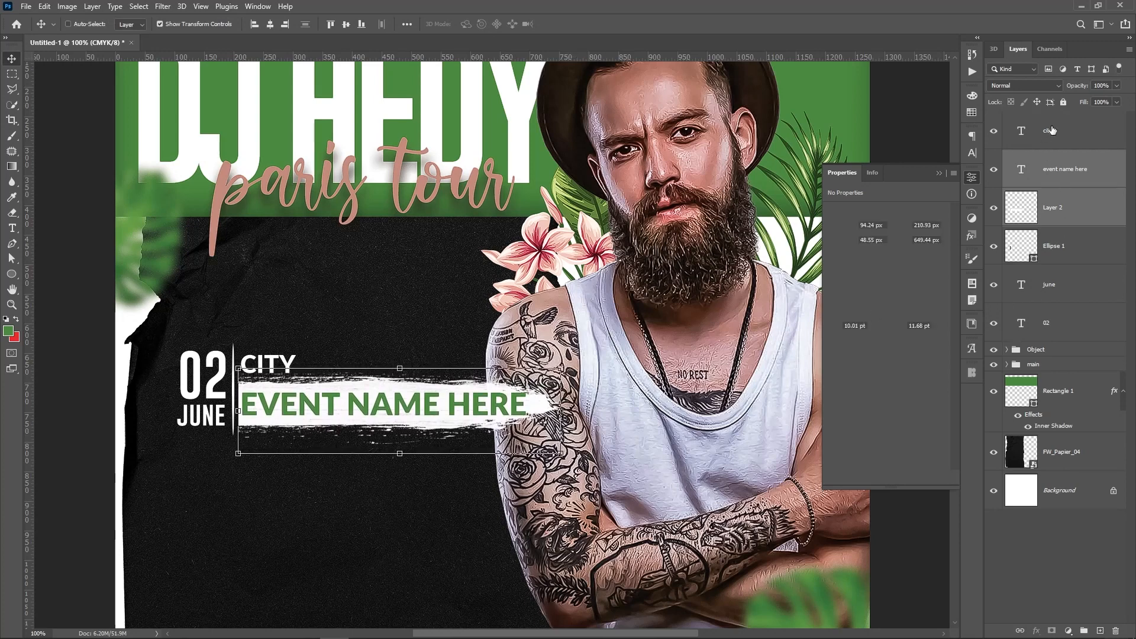
left_click(1072, 215, "shift")
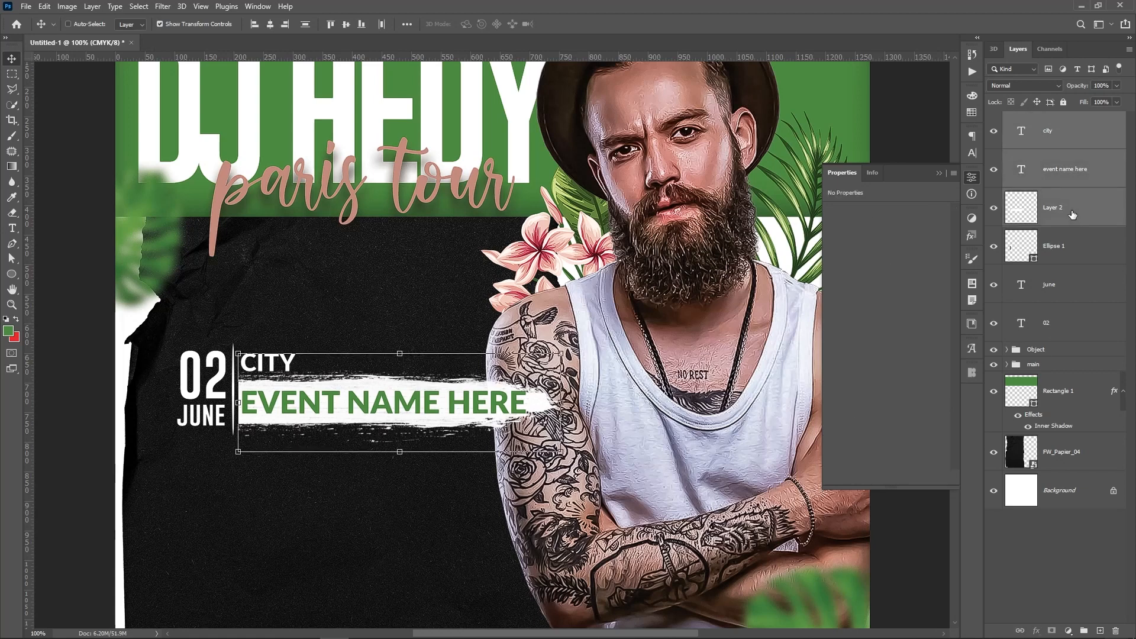
left_click(1079, 138)
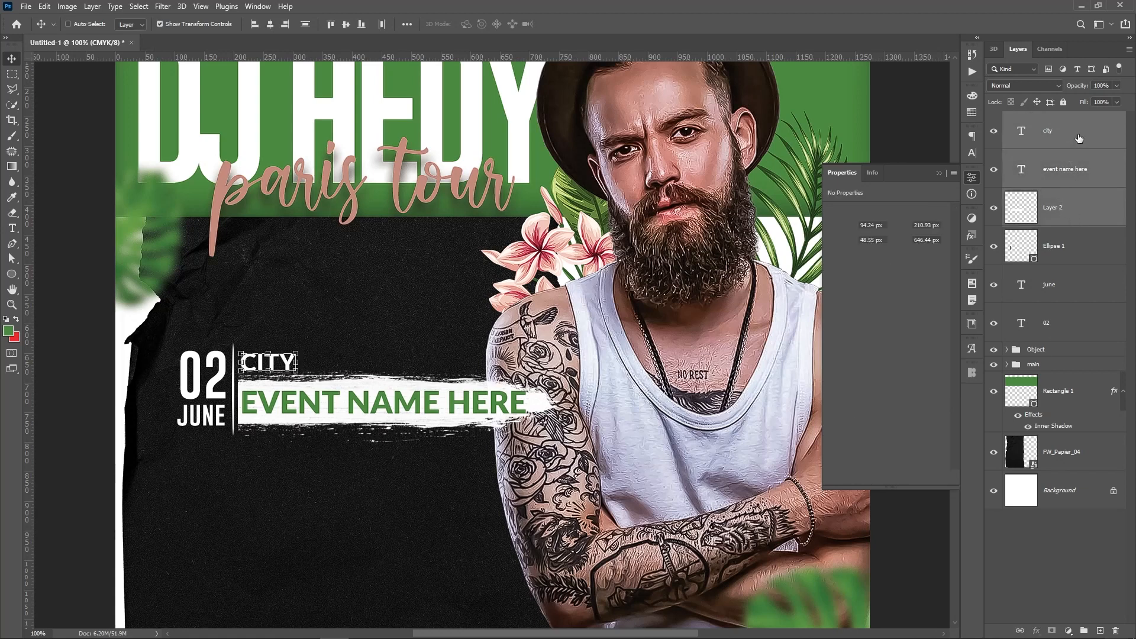
key("ctrl+minus")
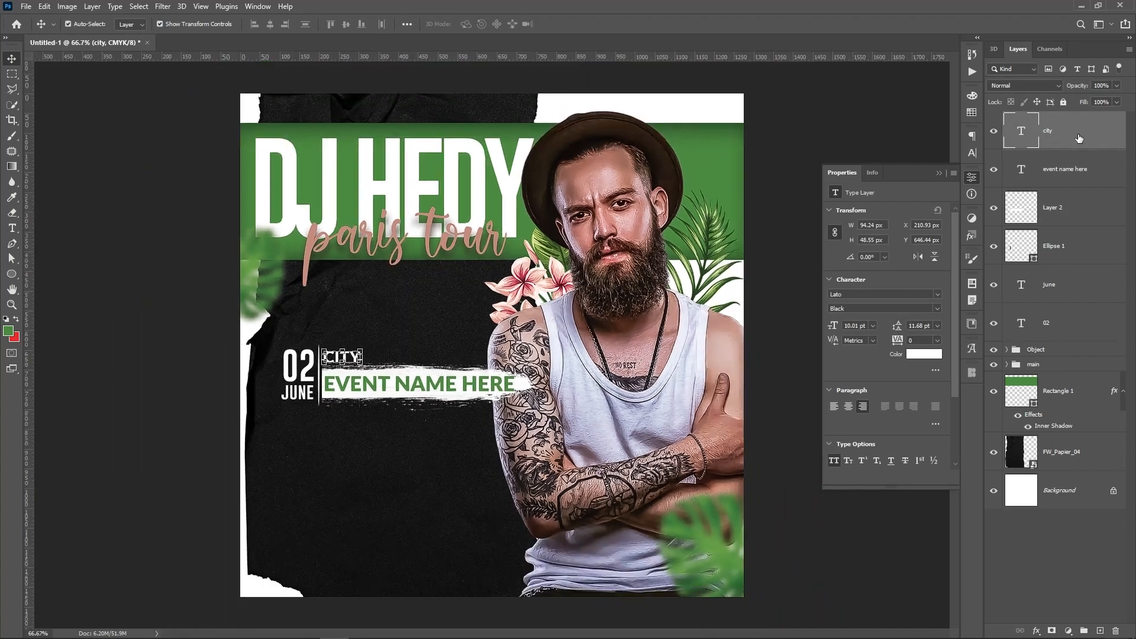
left_click(1071, 253, "shift")
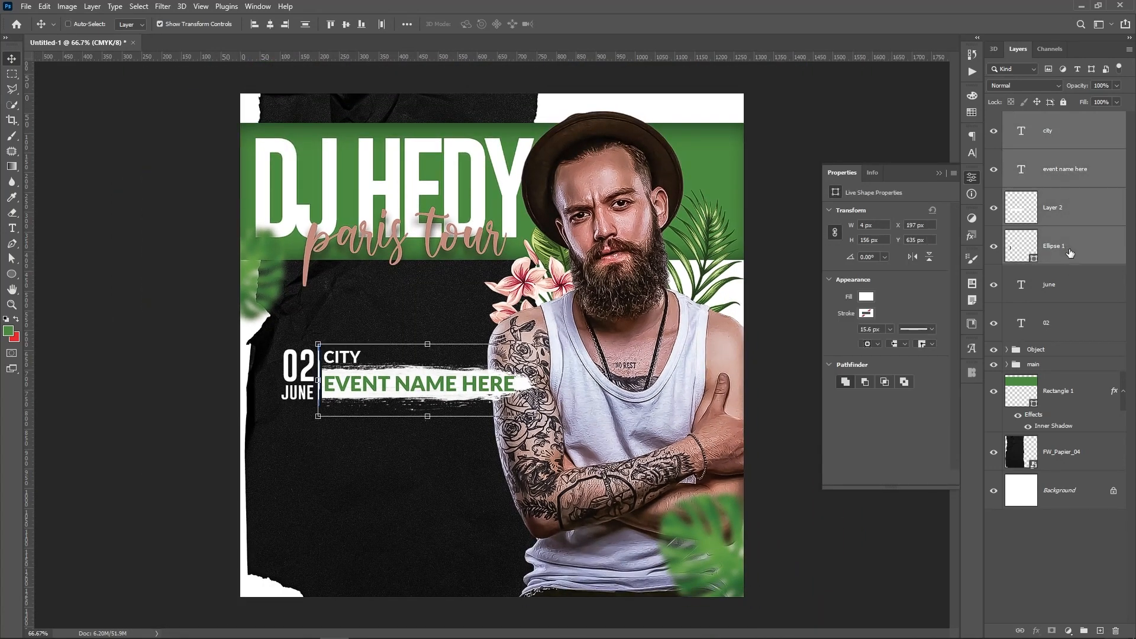
left_click(1081, 333)
left_click(1084, 143, "shift")
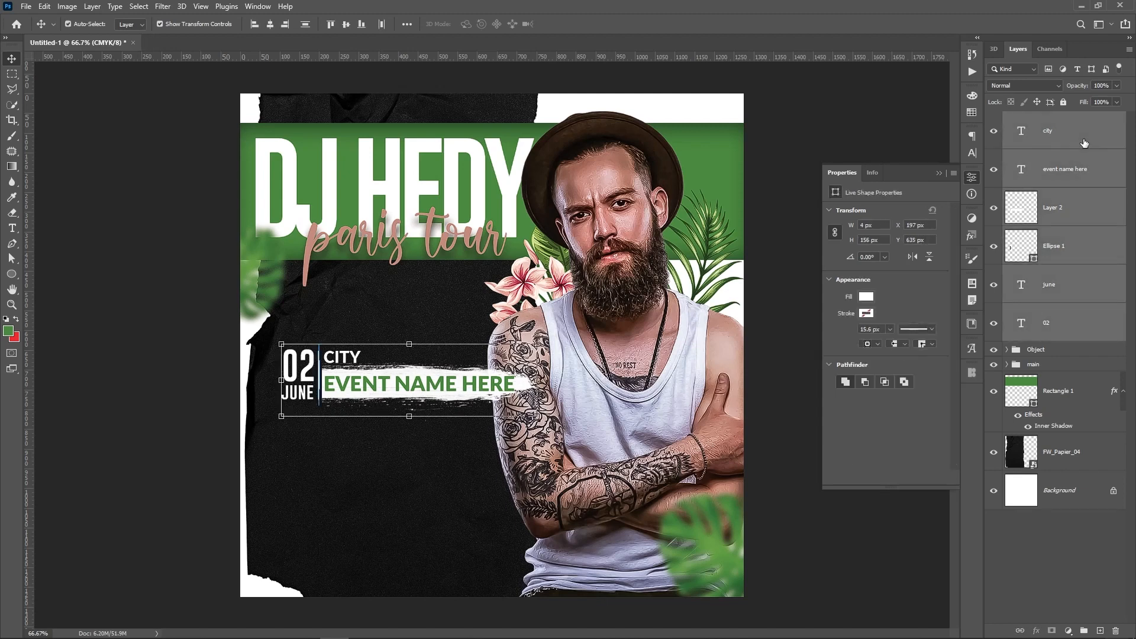
key("ctrl+g")
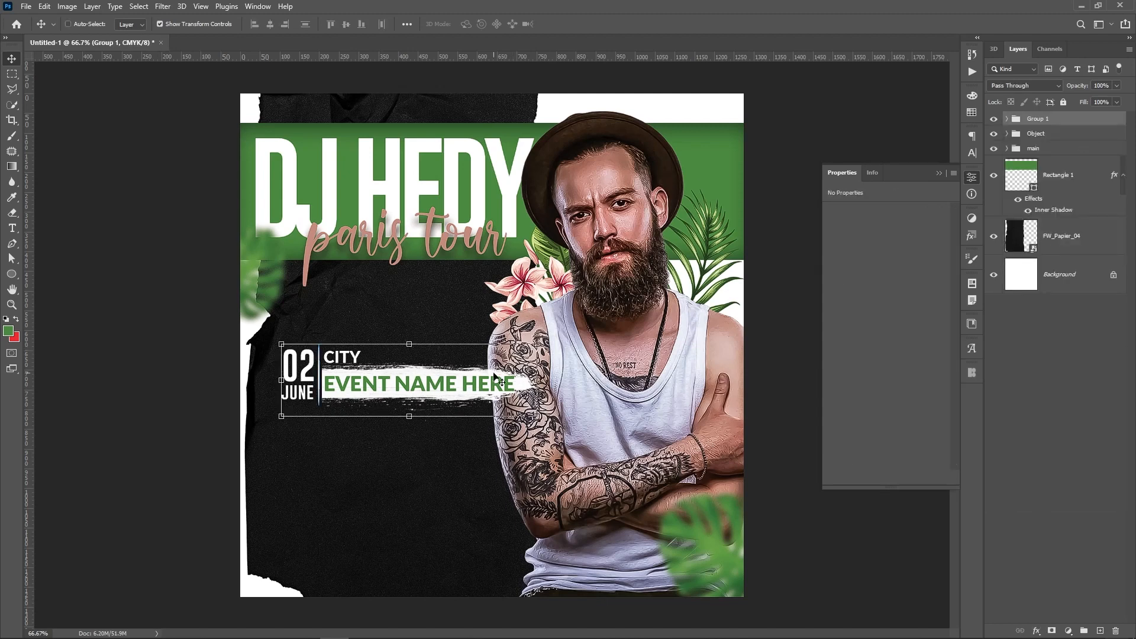
Move the date row group up and shrink it to about 91%
left_click_drag(412, 394, 399, 340)
key("ctrl+t")
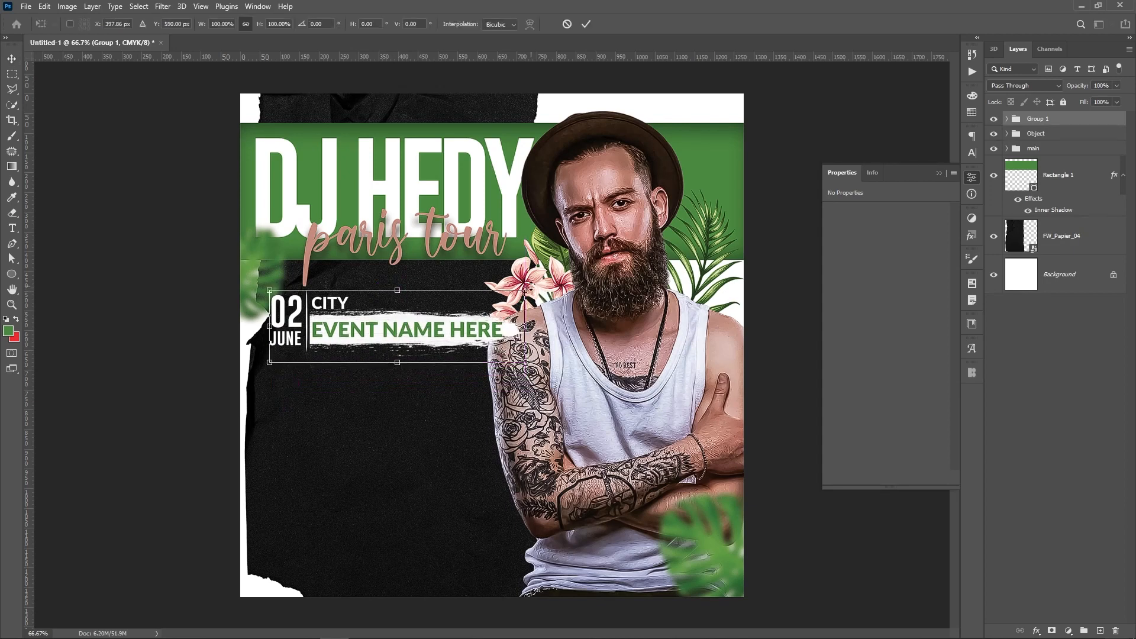
left_click_drag(530, 287, 486, 304)
key("Return")
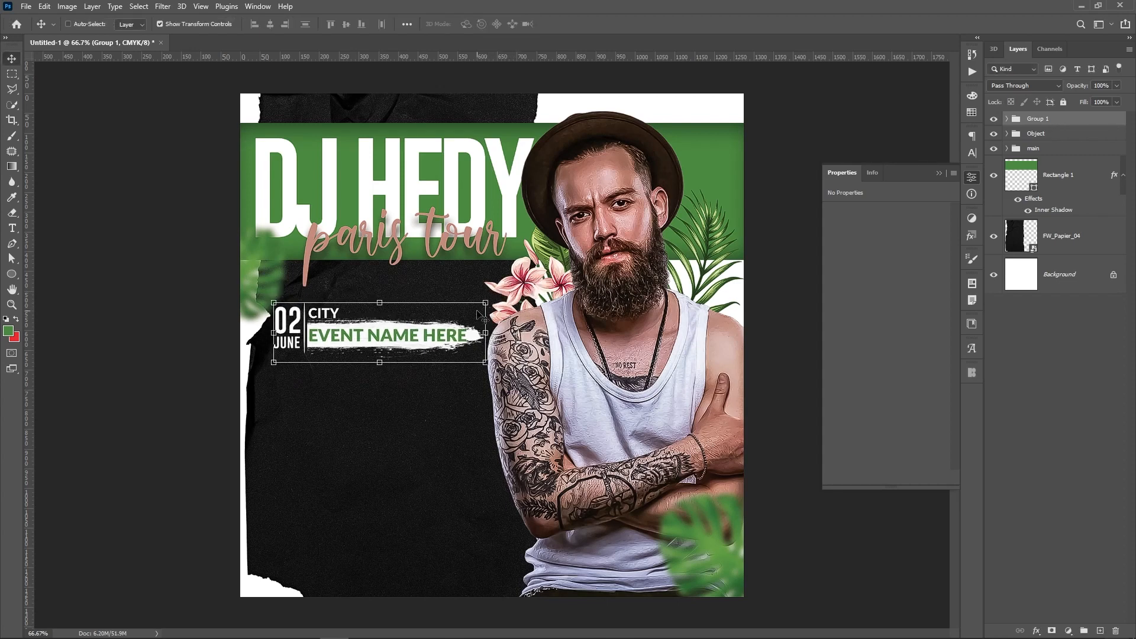
left_click_drag(382, 340, 380, 325)
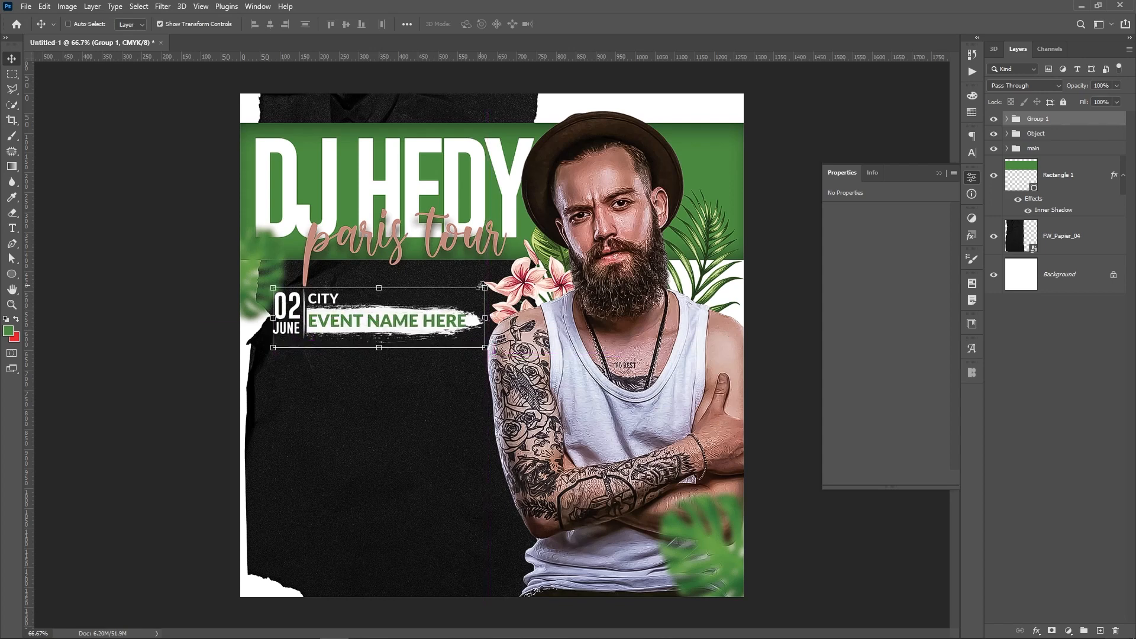
key("ctrl+t")
left_click_drag(487, 288, 467, 296)
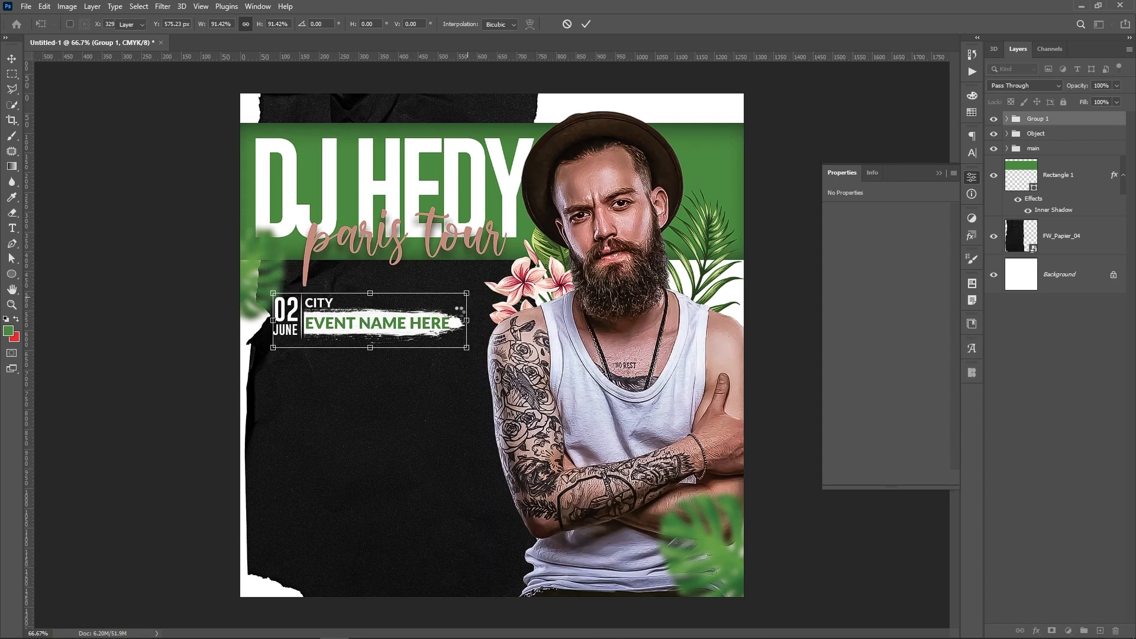
key("Return")
Duplicate the date row down the black paper until there are five evenly stacked rows
left_click_drag(384, 328, 395, 487)
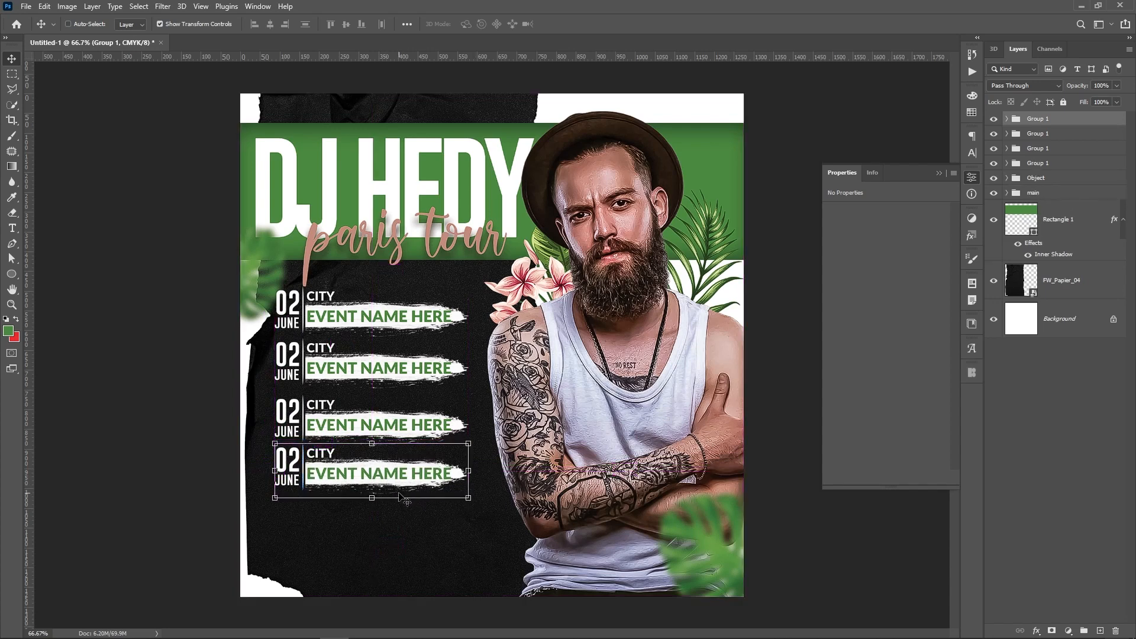
key("ctrl+z")
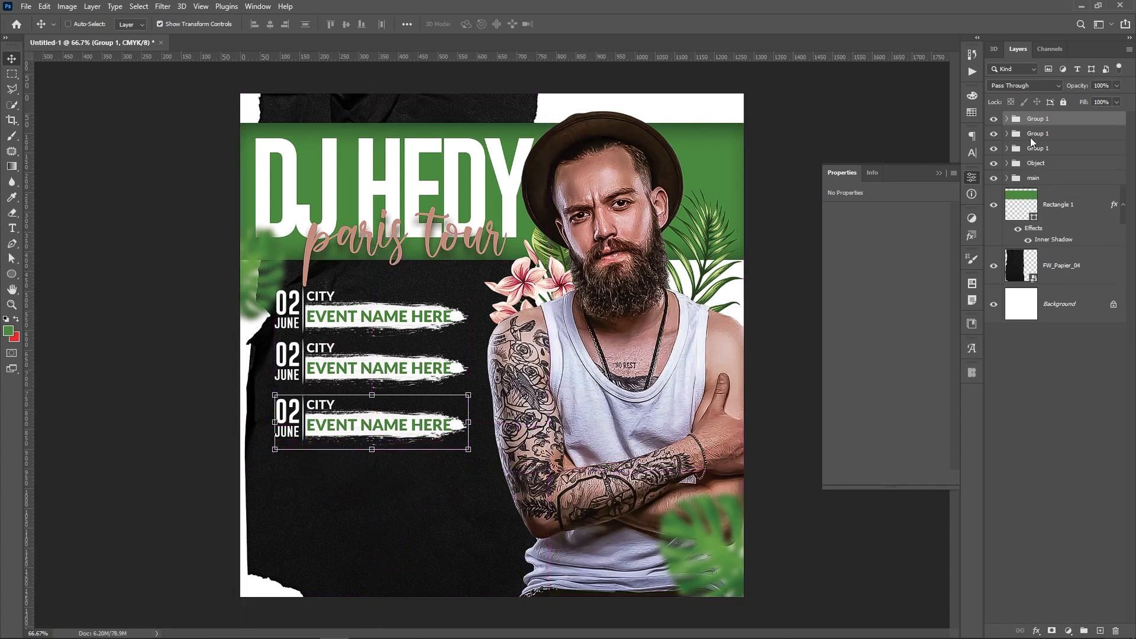
left_click(1046, 135)
left_click(1048, 120)
key("Up")
key("Up")
key("Up")
key("Up")
key("Up")
key("Up")
key("Up")
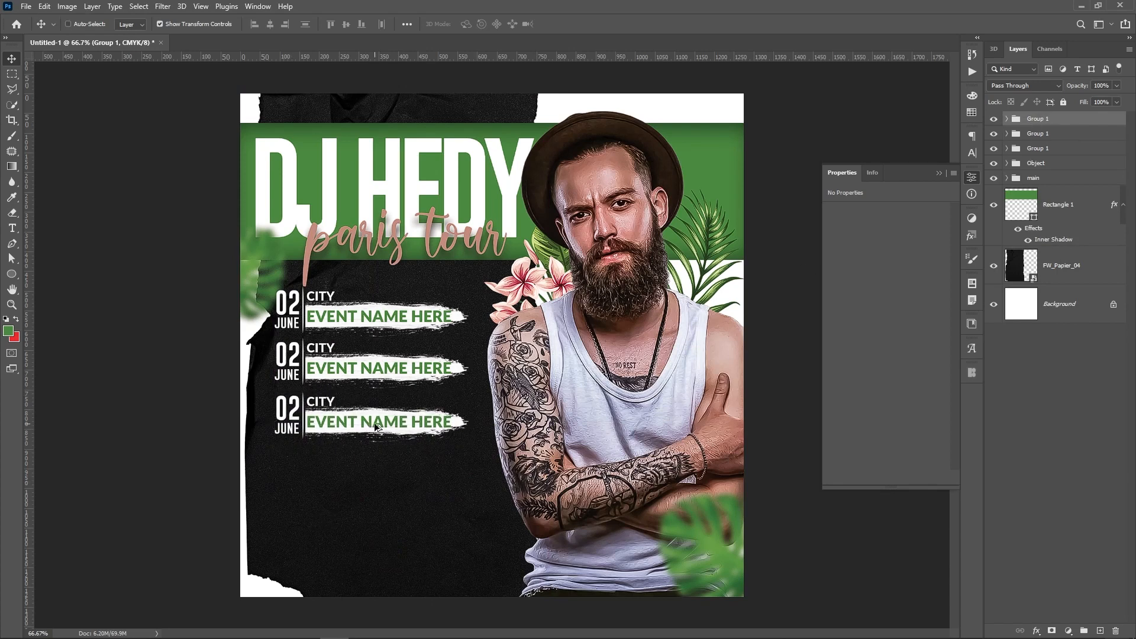
left_click_drag(371, 427, 374, 526)
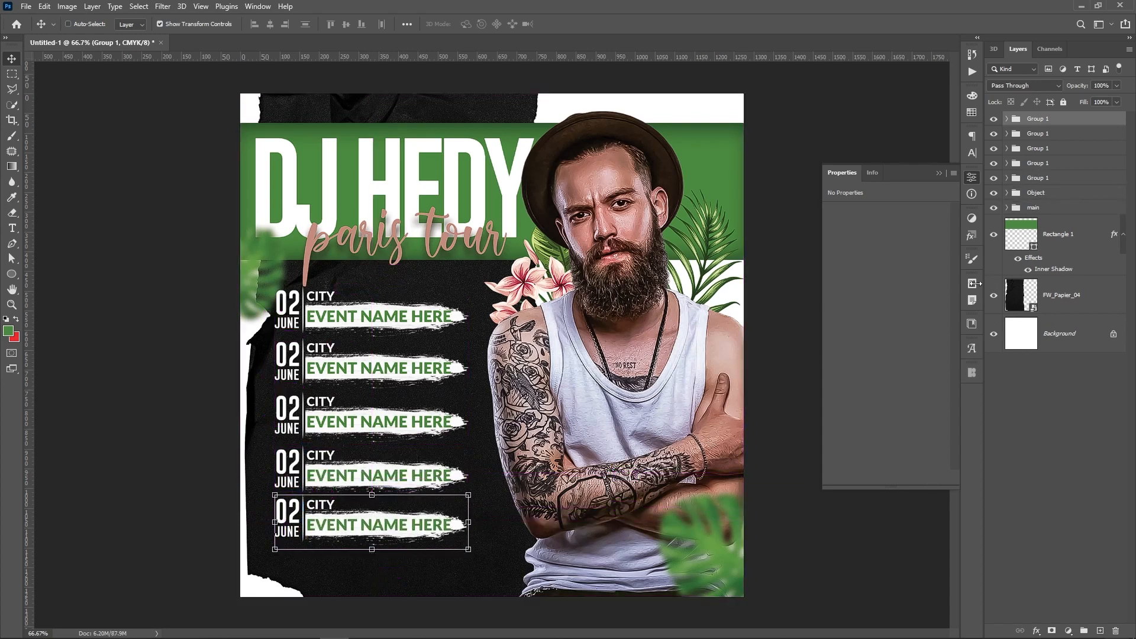
Group the five event rows into a folder named Dates
left_click(1075, 178, "shift")
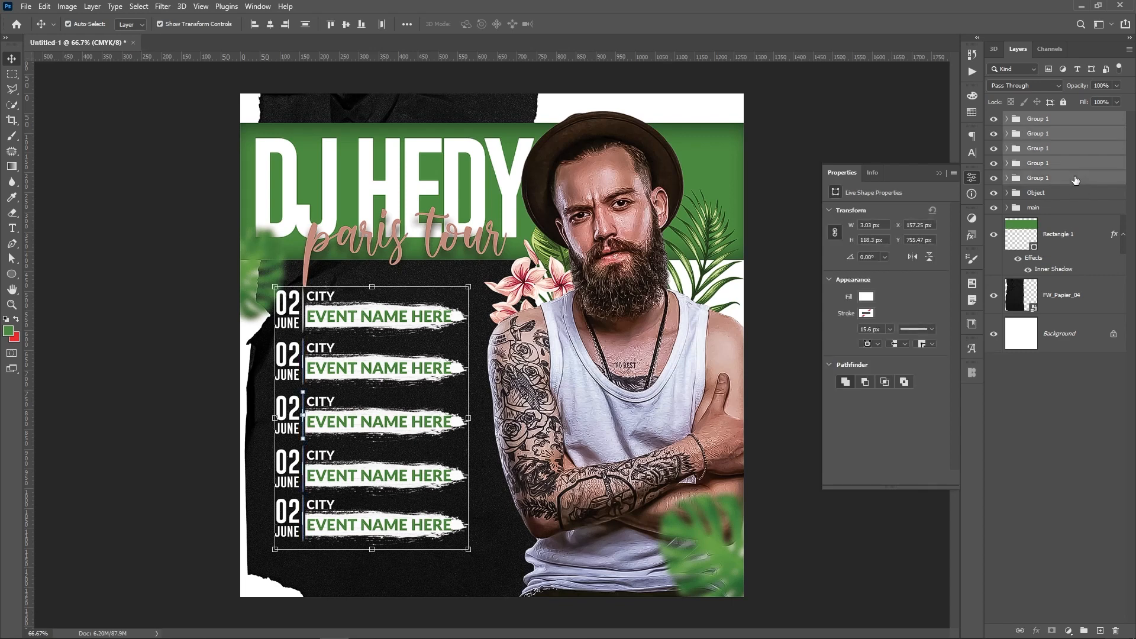
key("ctrl+g")
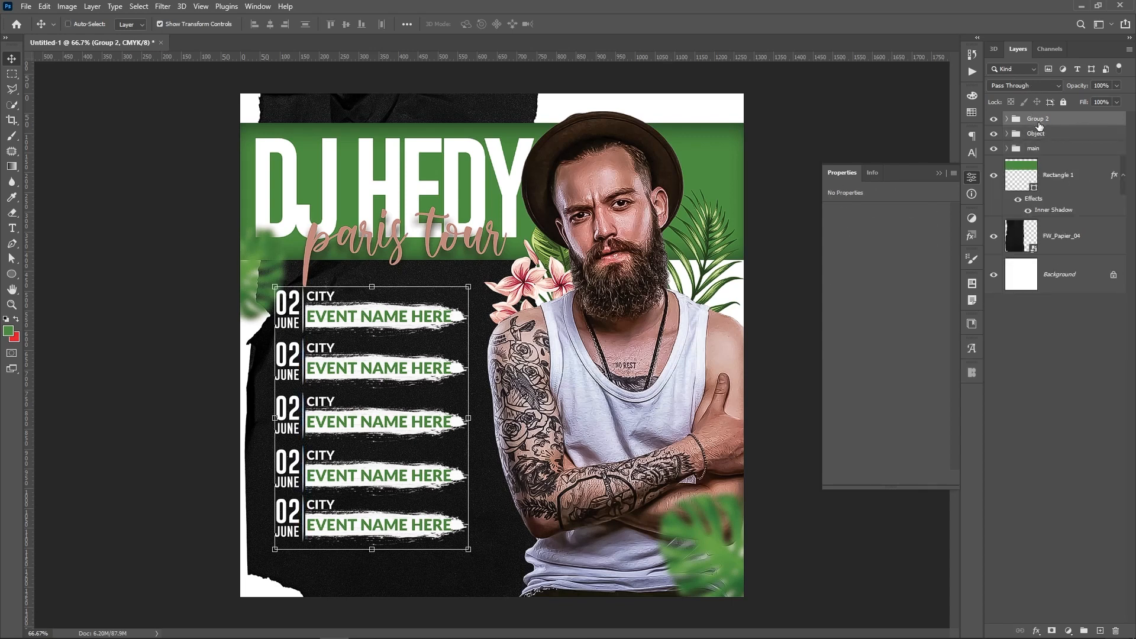
double_click(1040, 123)
key("Return")
left_click(1064, 242)
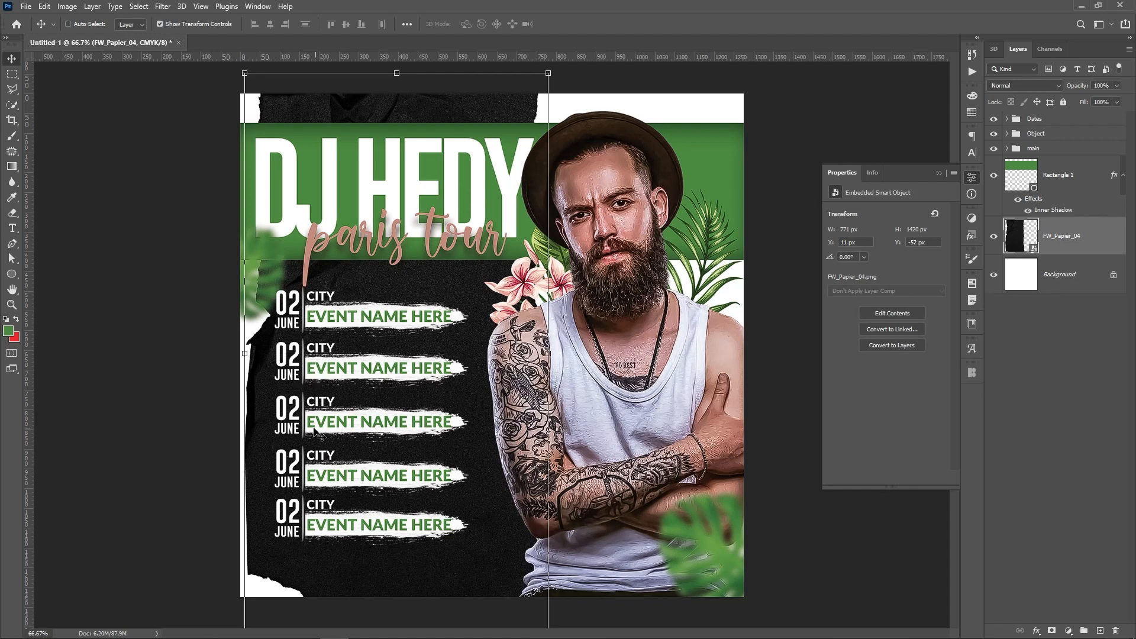
Flip the torn paper horizontally, narrow its right side, extend its top, and nudge it 2 px right
right_click(244, 355)
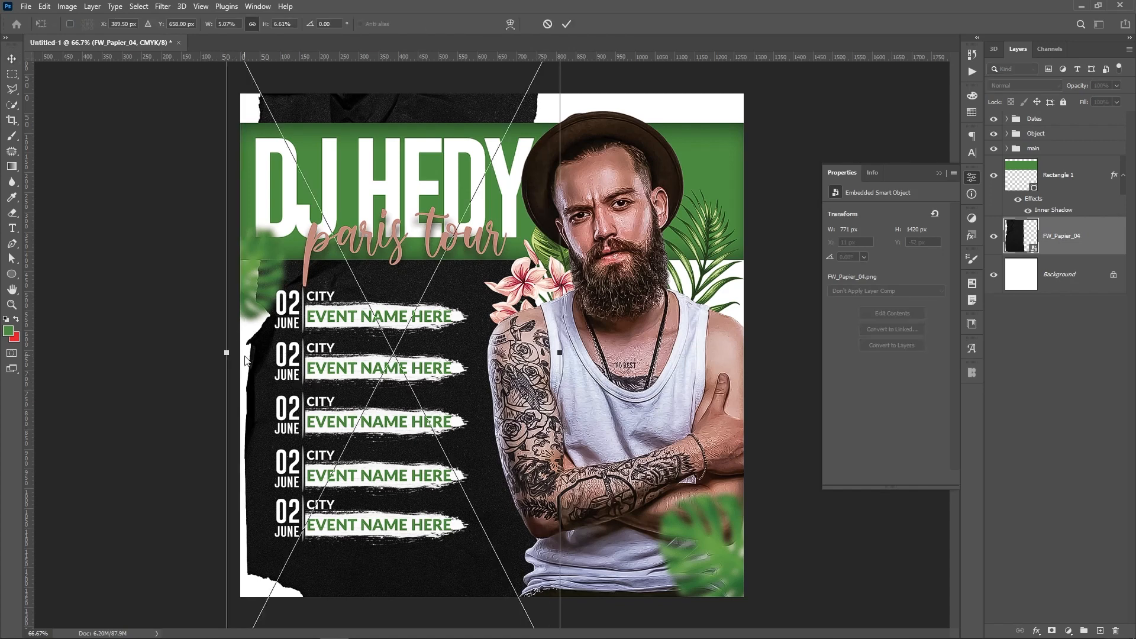
left_click(347, 541)
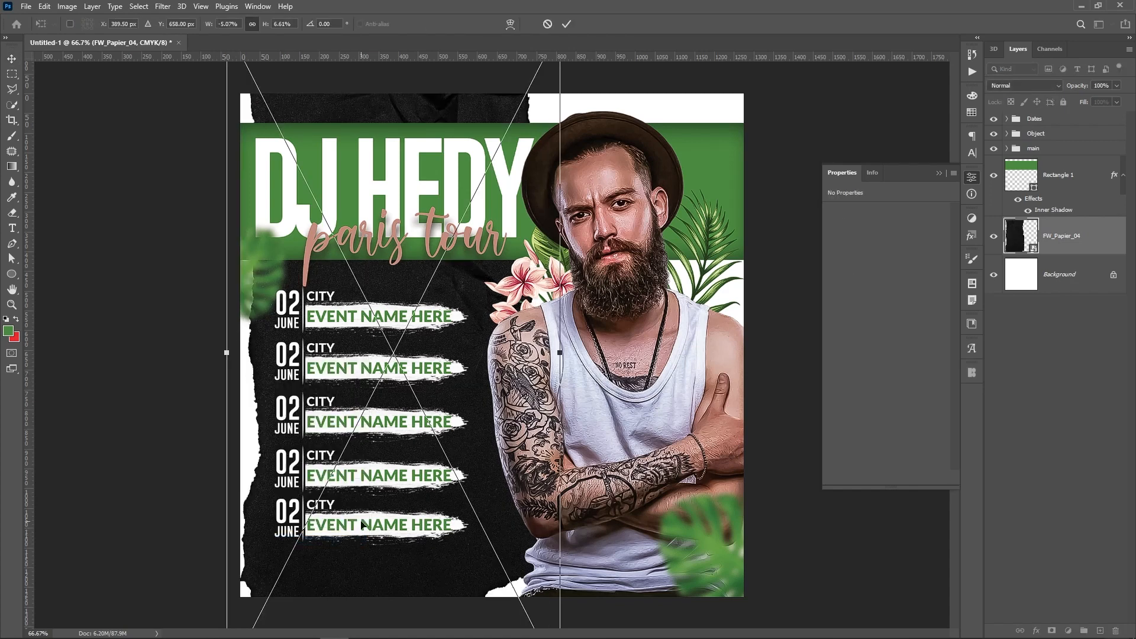
left_click_drag(557, 352, 524, 353)
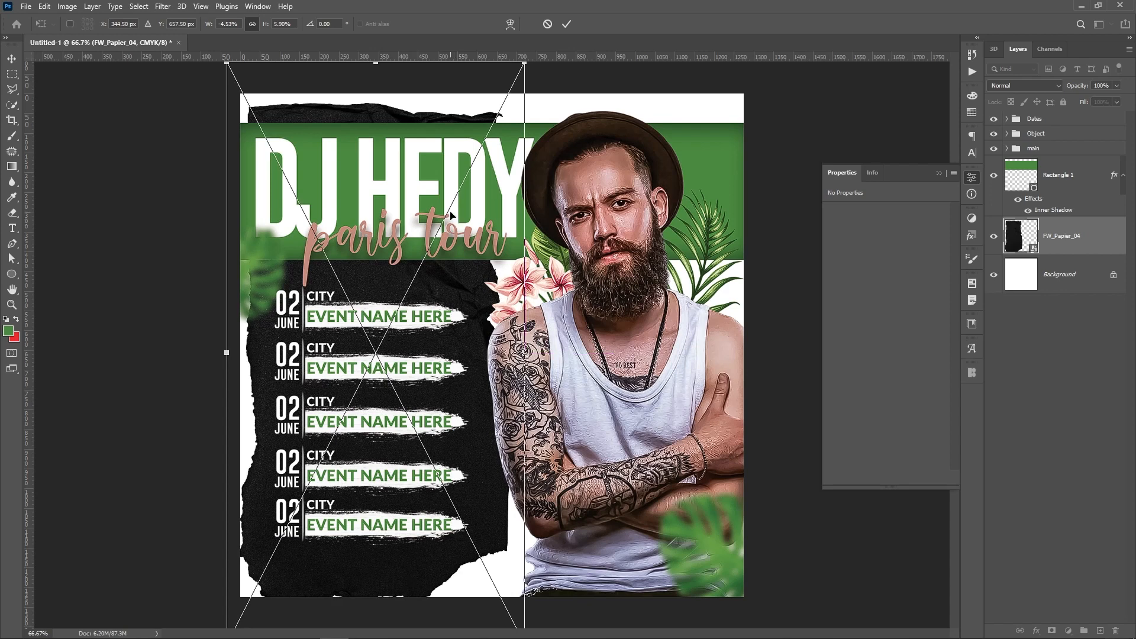
left_click_drag(377, 64, 376, 36)
key("Return")
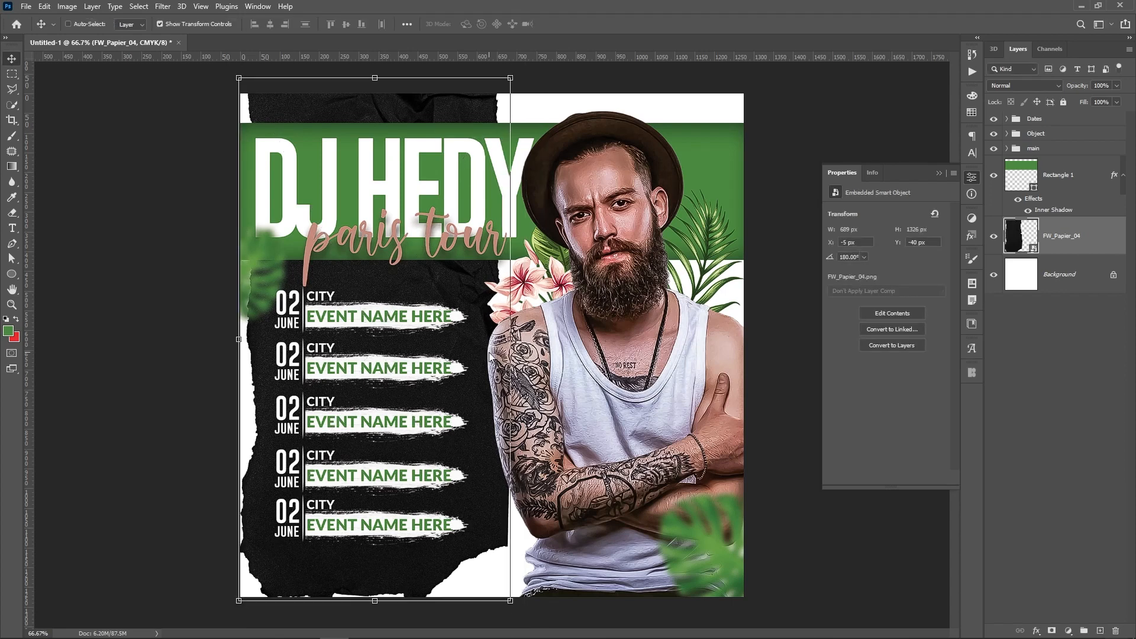
key("Right")
key("Right")
key("Right")
key("Right")
key("Right")
key("Right")
key("Right")
key("Right")
key("Right")
key("Right")
key("Right")
key("Right")
key("Right")
key("Right")
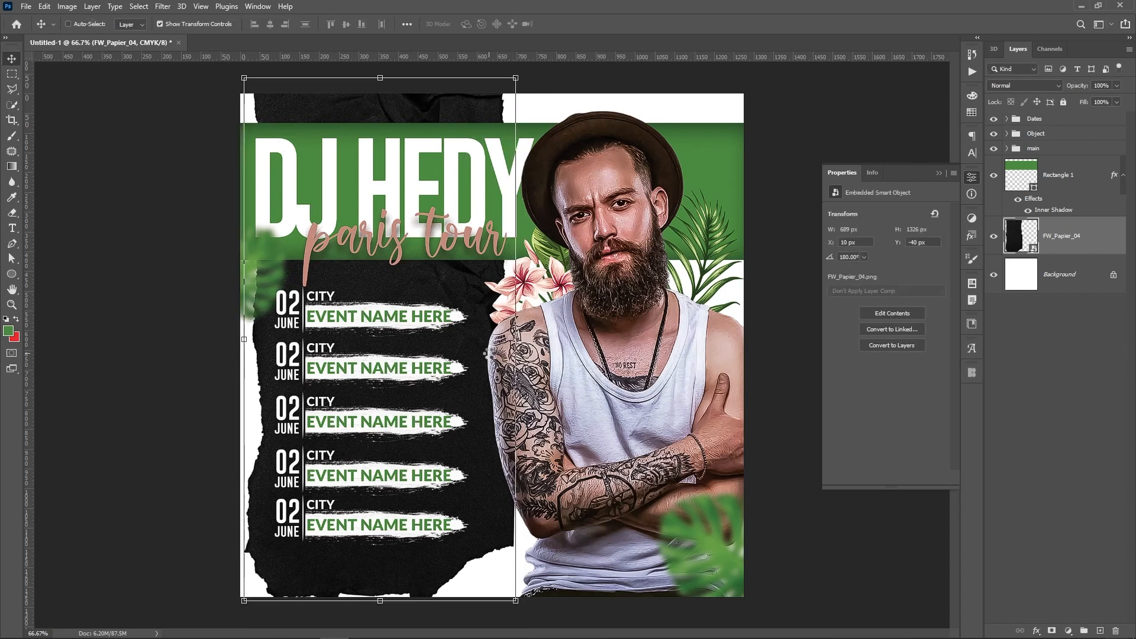
key("Right")
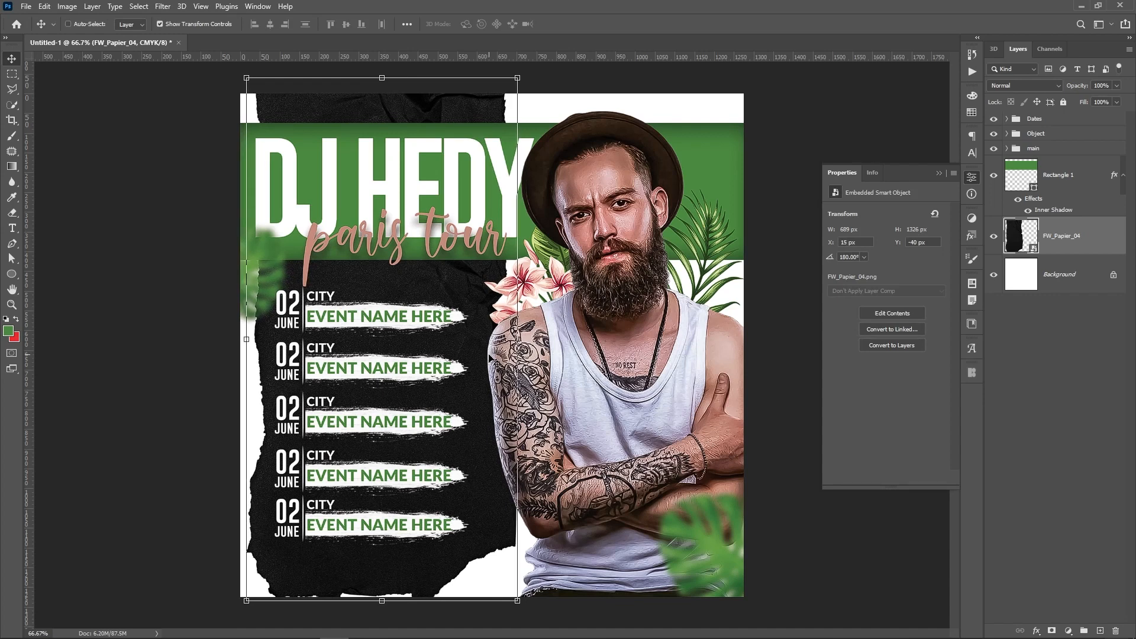
left_click(1124, 367)
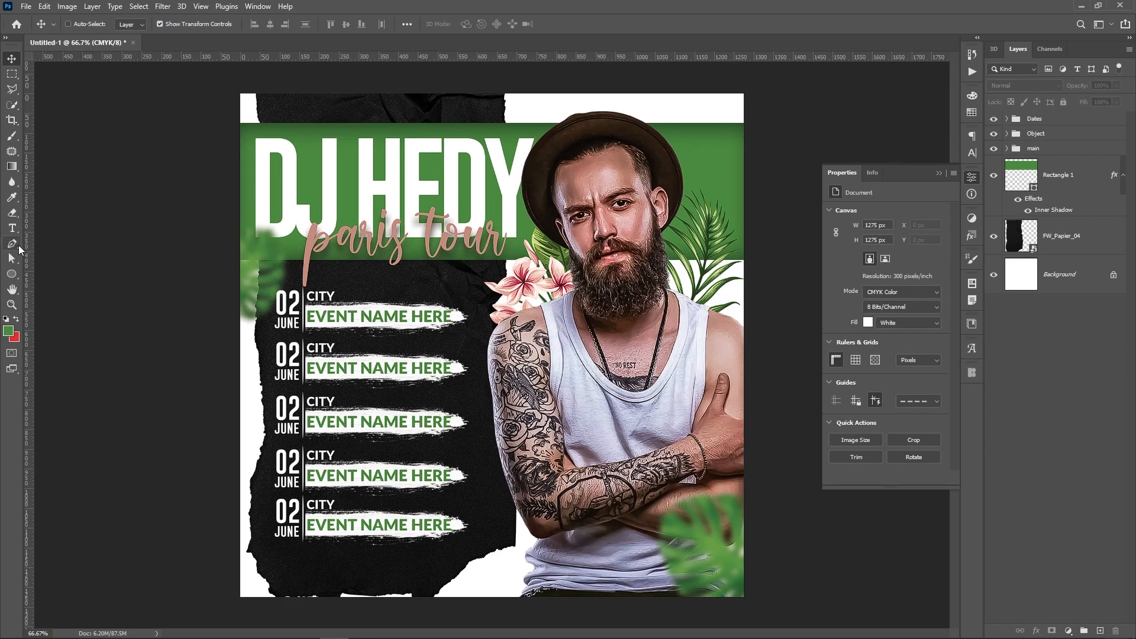
Draw a thin full-width rectangle across the poster bottom and fill it salmon pink
left_click(11, 274)
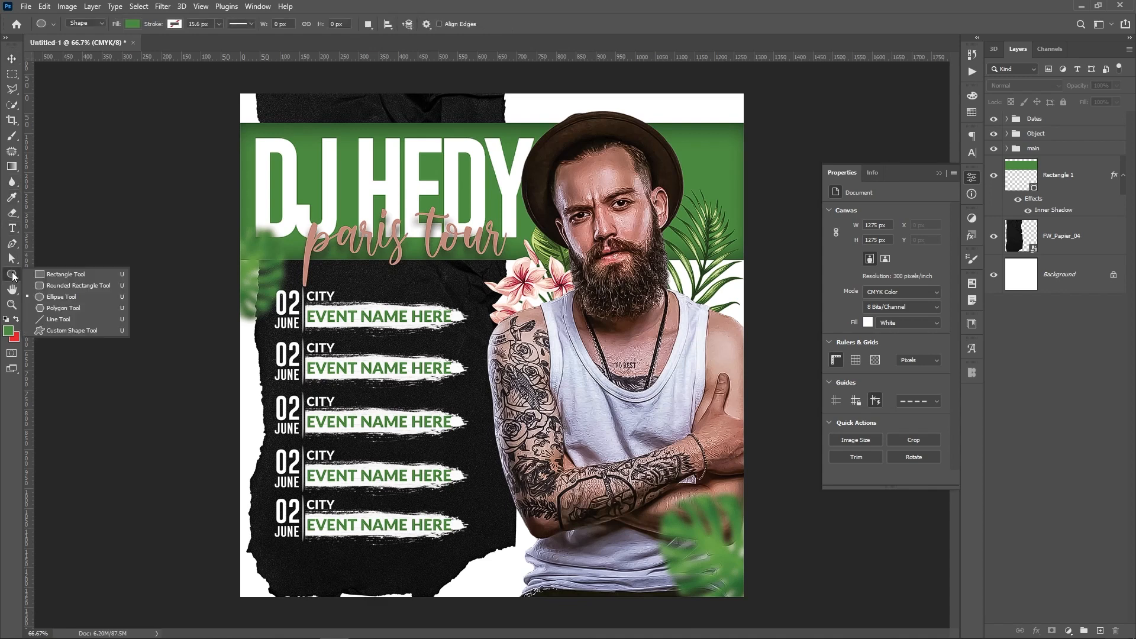
left_click(37, 275)
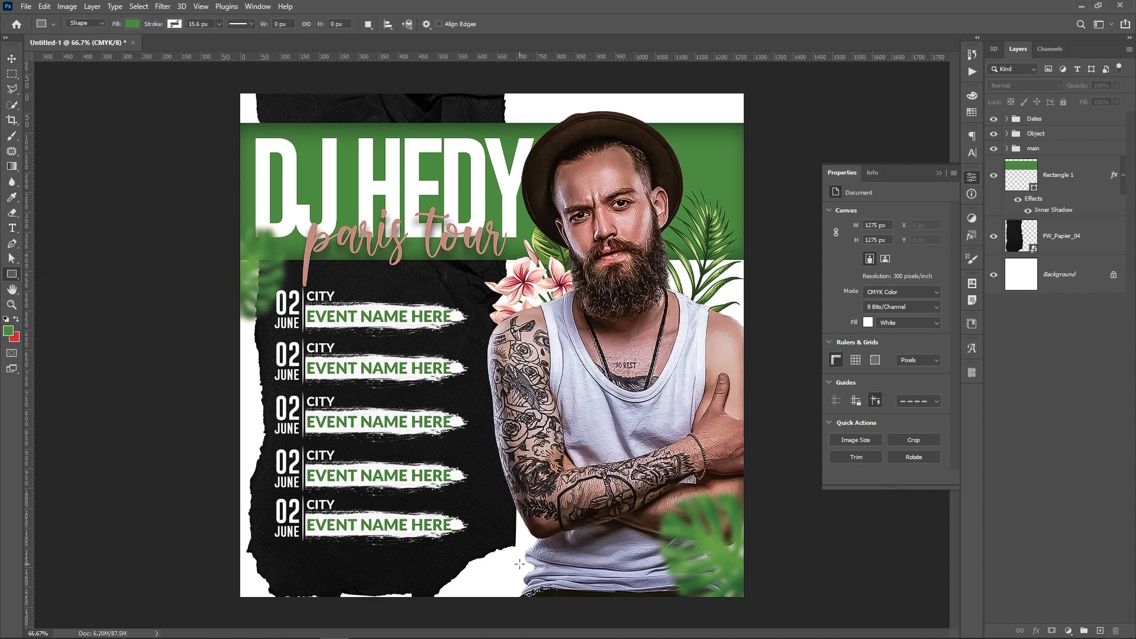
left_click_drag(520, 563, 802, 572)
left_click_drag(793, 570, 792, 569)
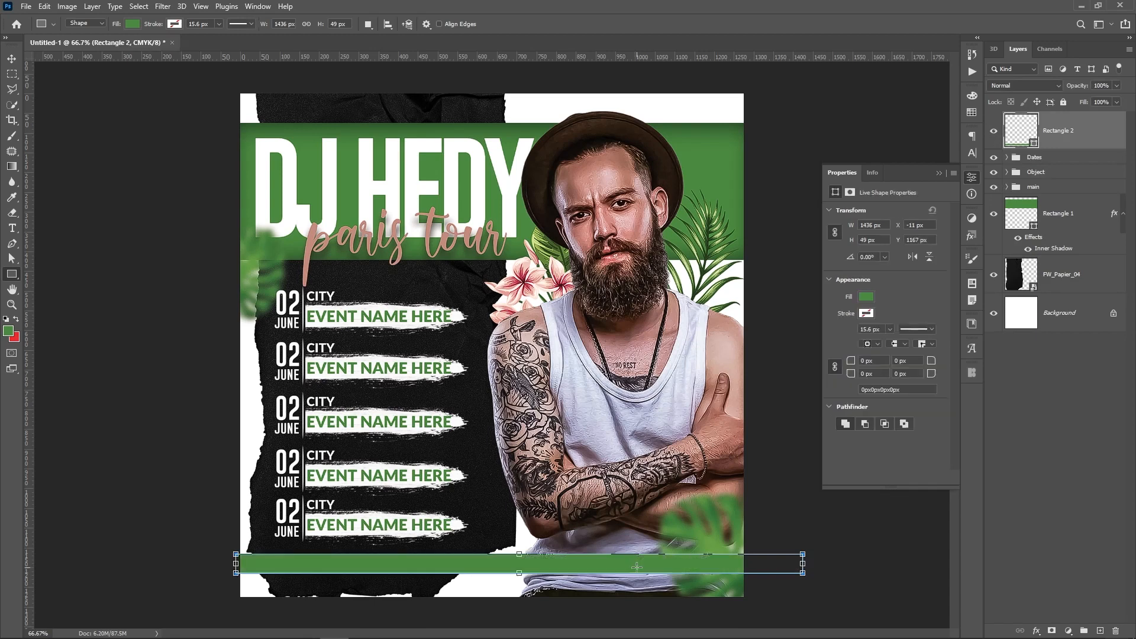
left_click(868, 297)
left_click(891, 361)
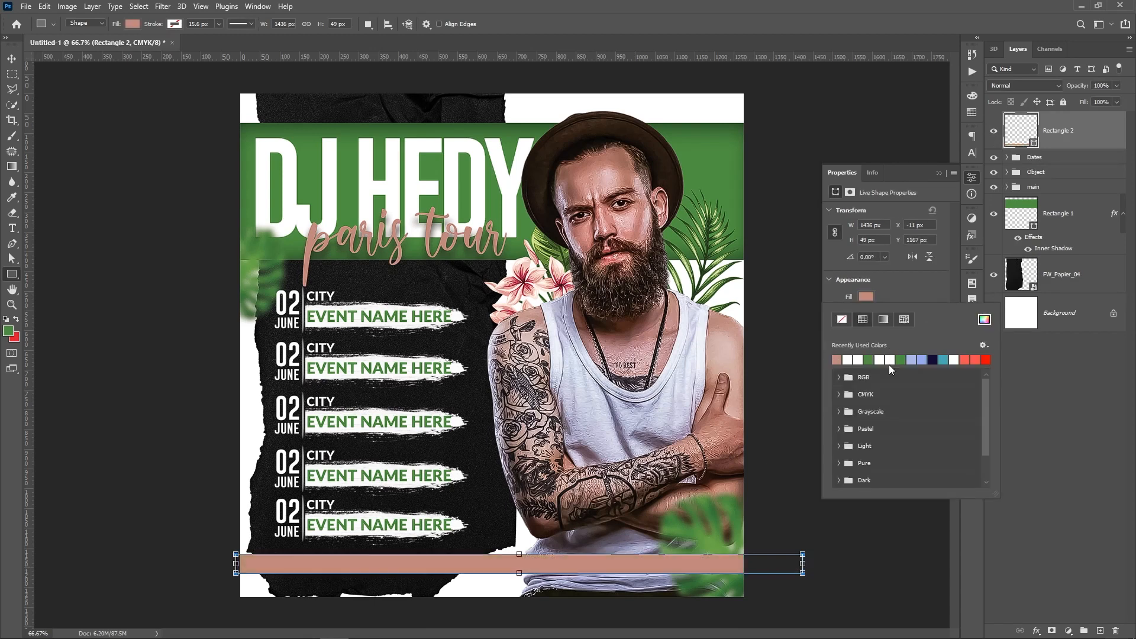
left_click(1059, 392)
left_click(1060, 391)
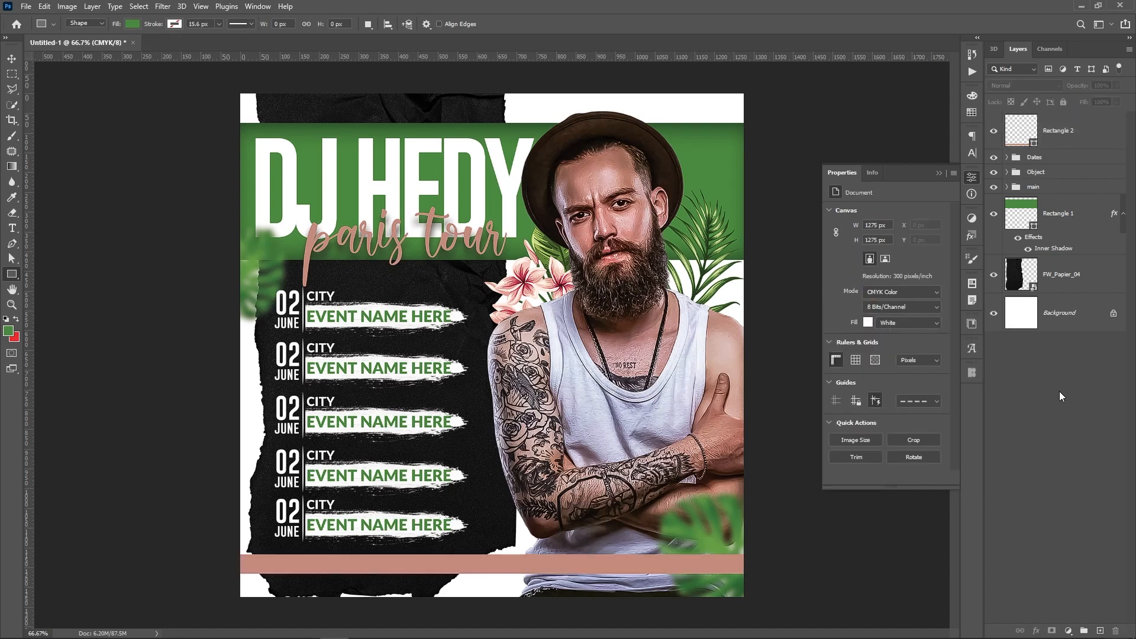
Add a booking text line with the Instagram handle and phone number above the pink bar
key("v")
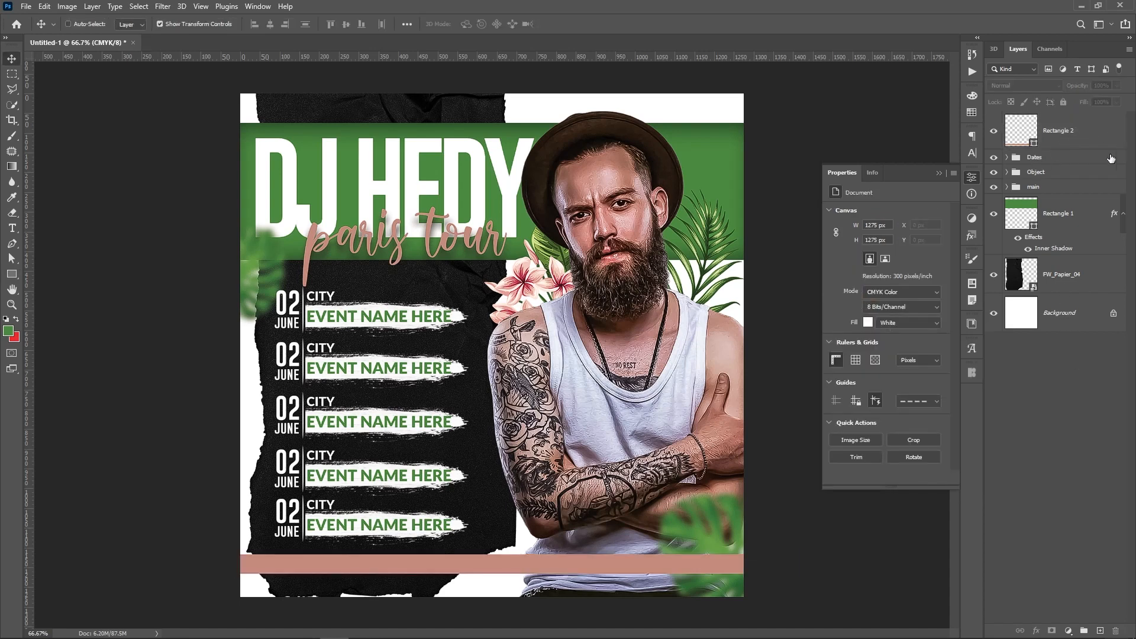
key("t")
left_click(567, 537)
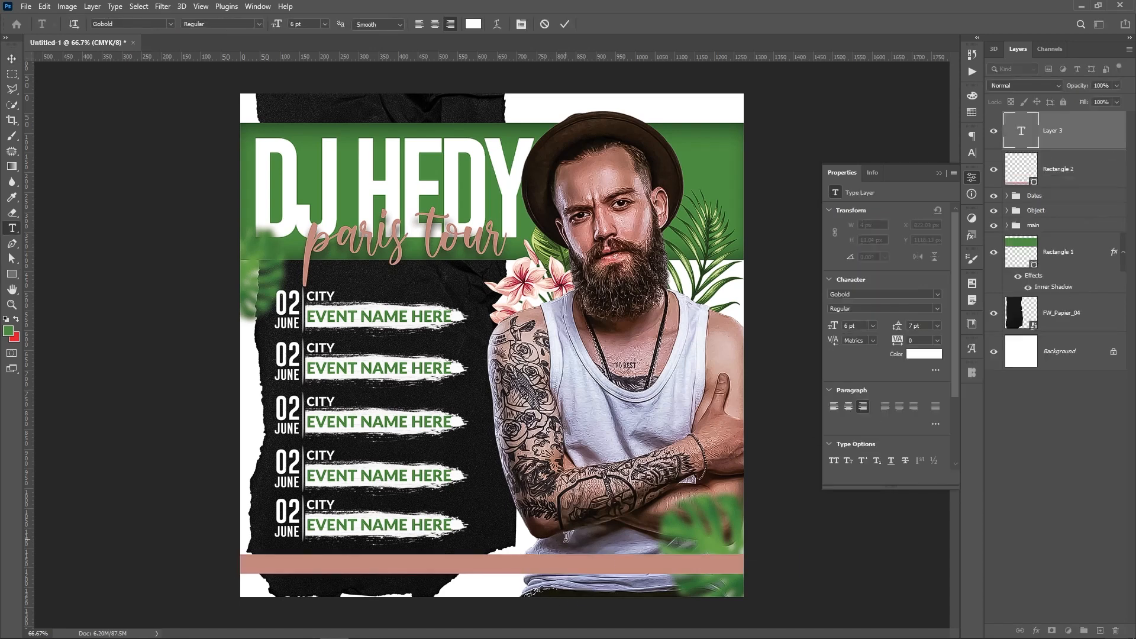
type("FOR")
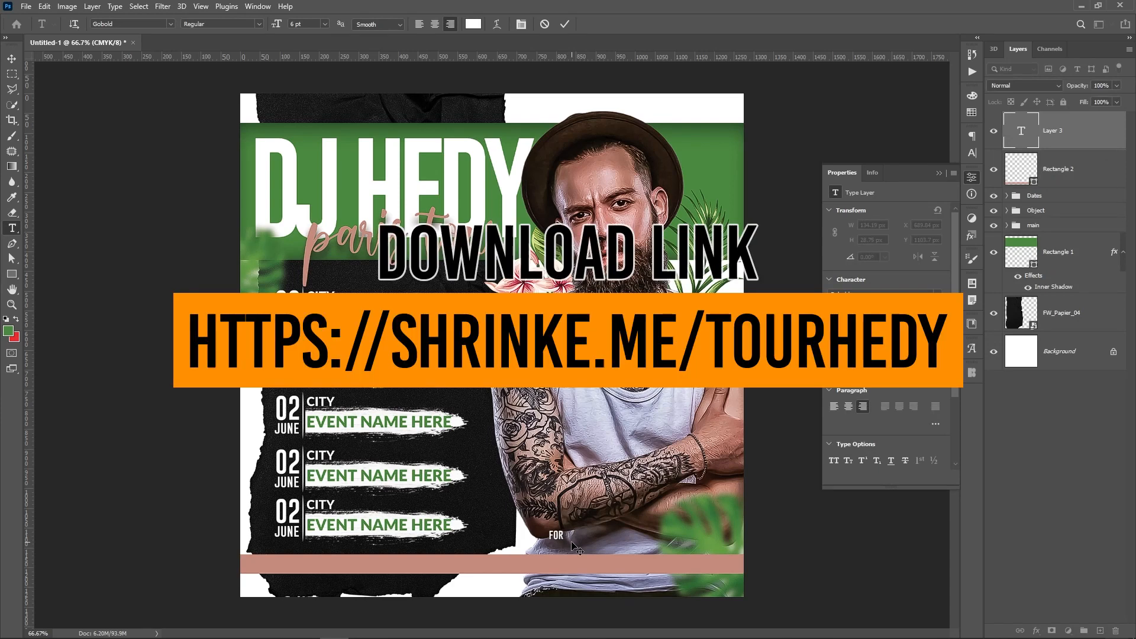
type(" BOKING")
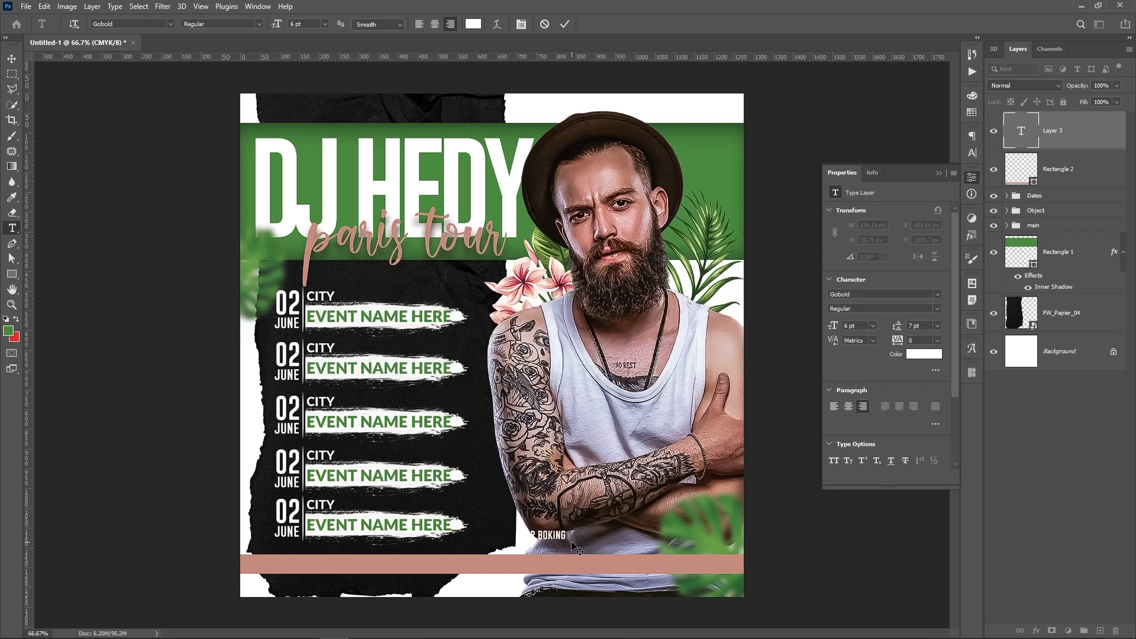
type("INSTAGRAM @HEDYGR")
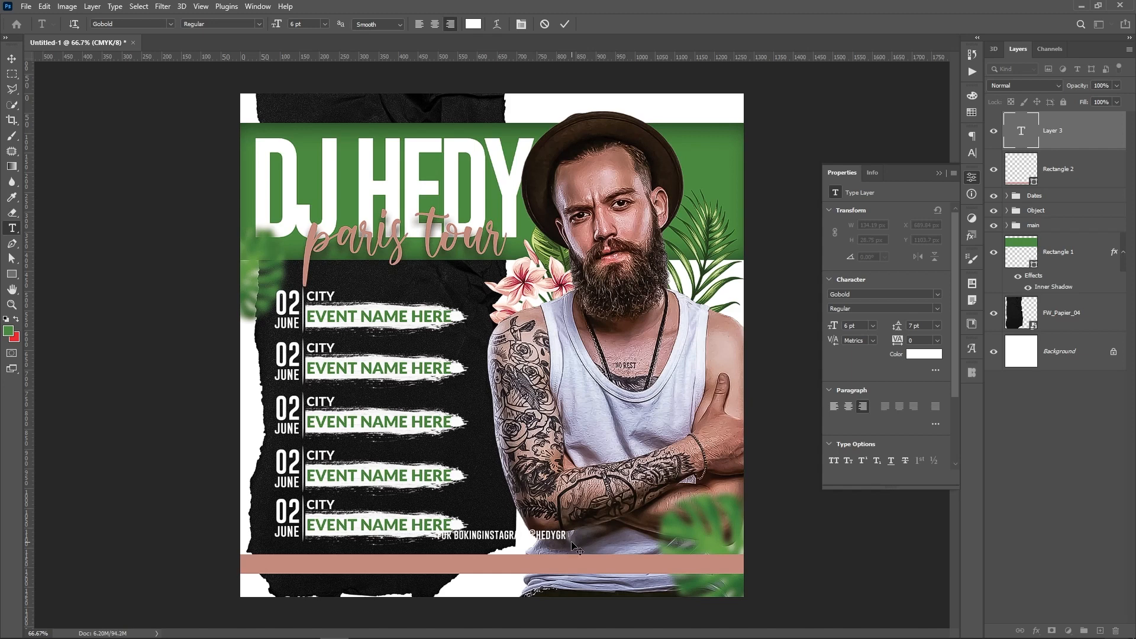
type("APHICS")
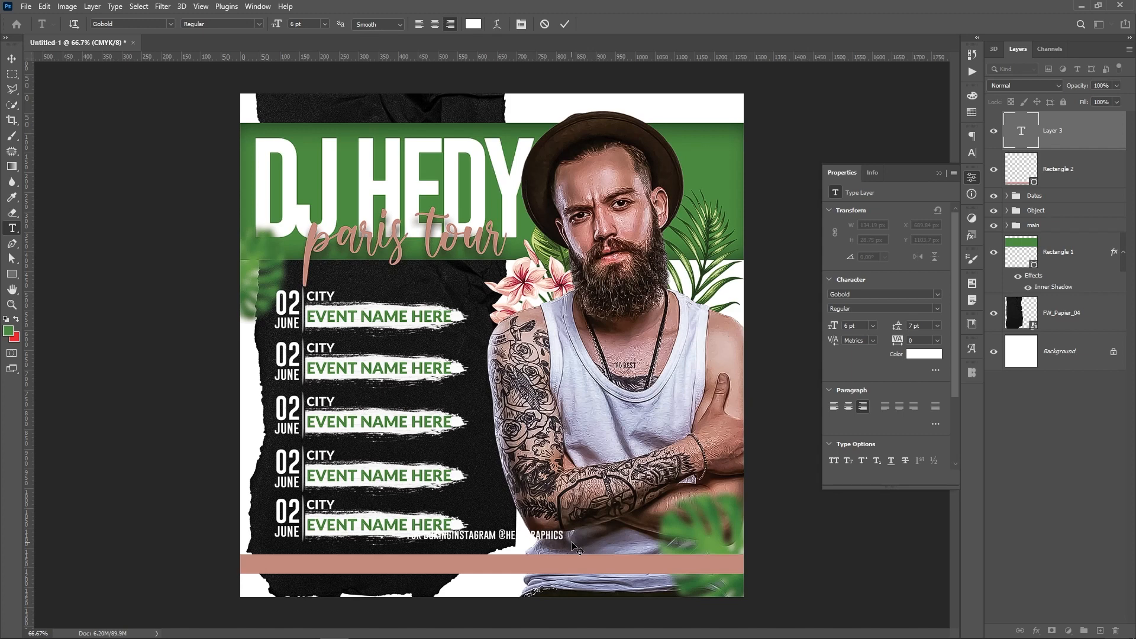
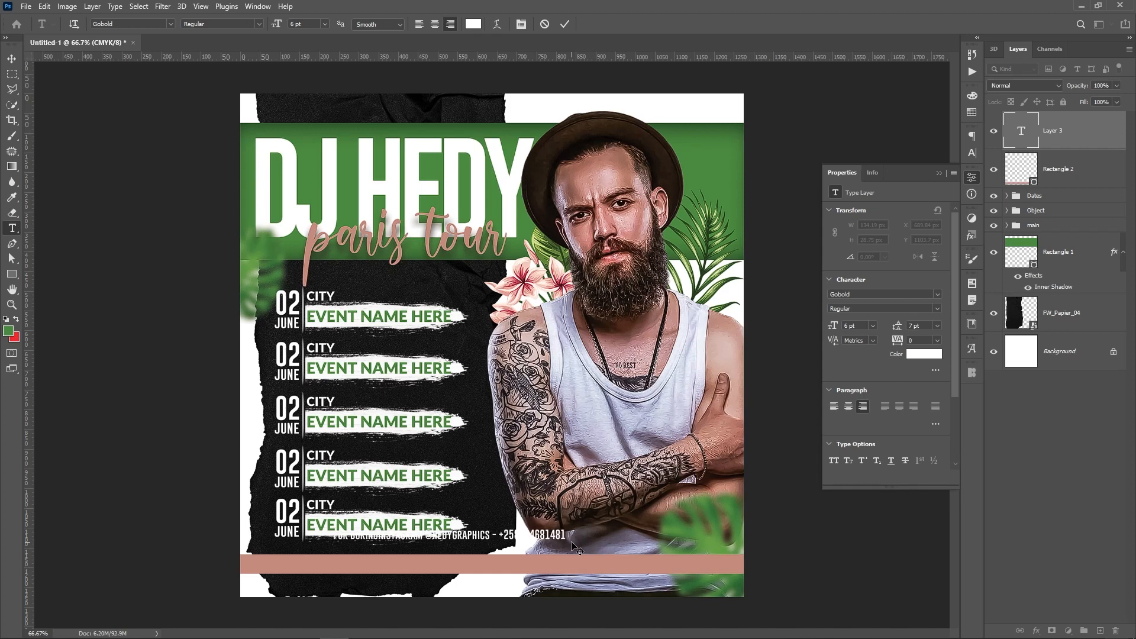
key("ctrl+Return")
Change the booking line to Lato Bold with All Caps and drag it onto the pink bar
key("v")
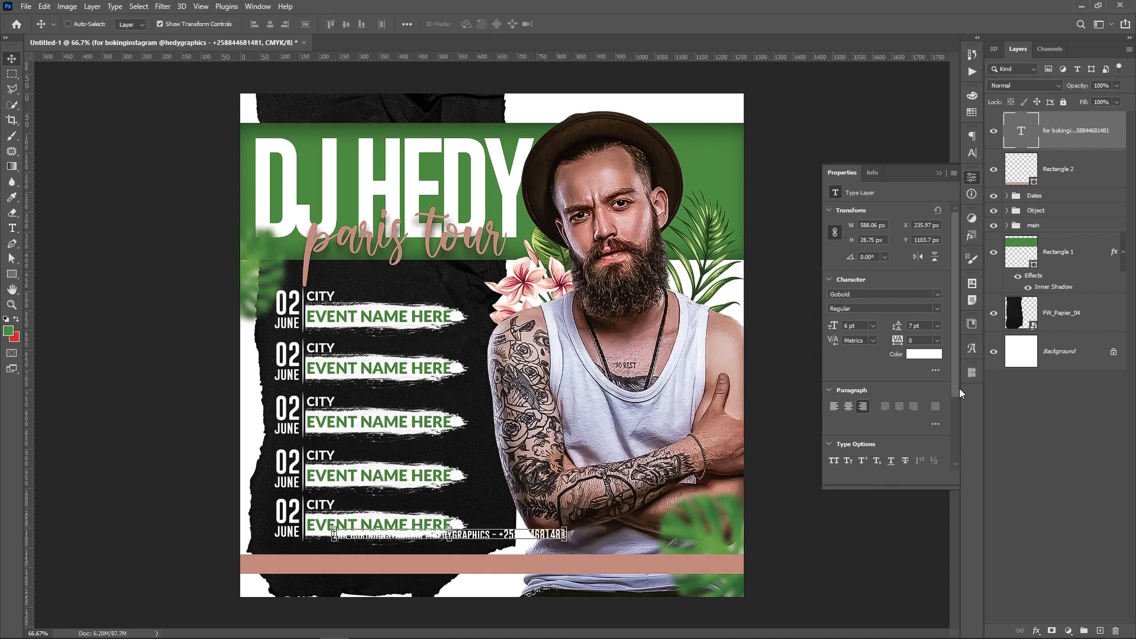
left_click(896, 291)
type("more")
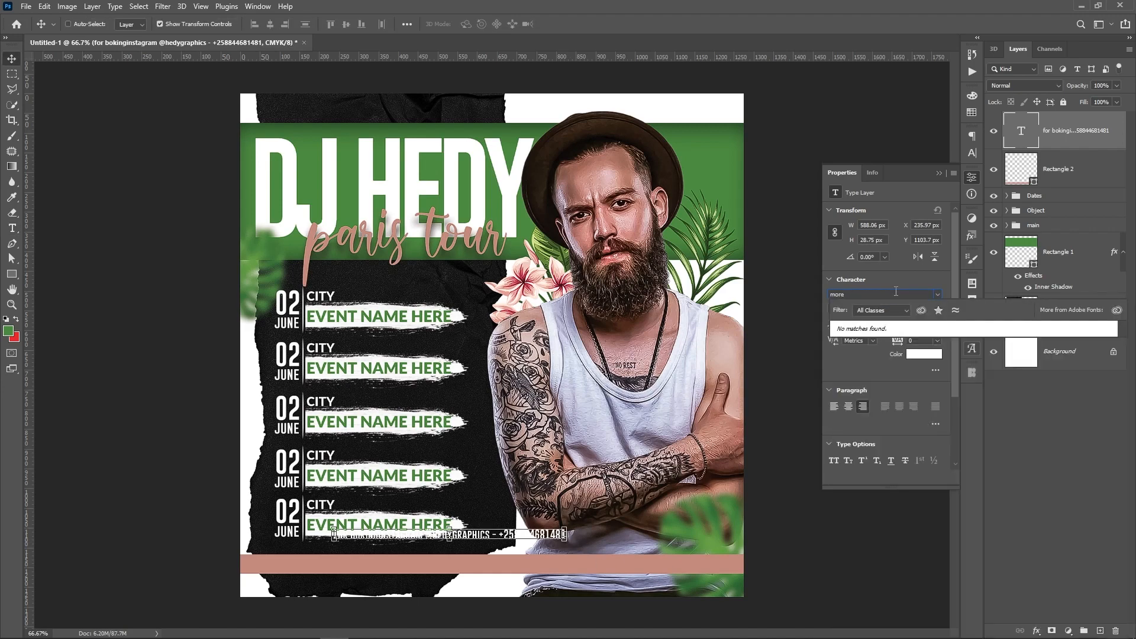
key("ctrl+a")
type("latino Linotyp")
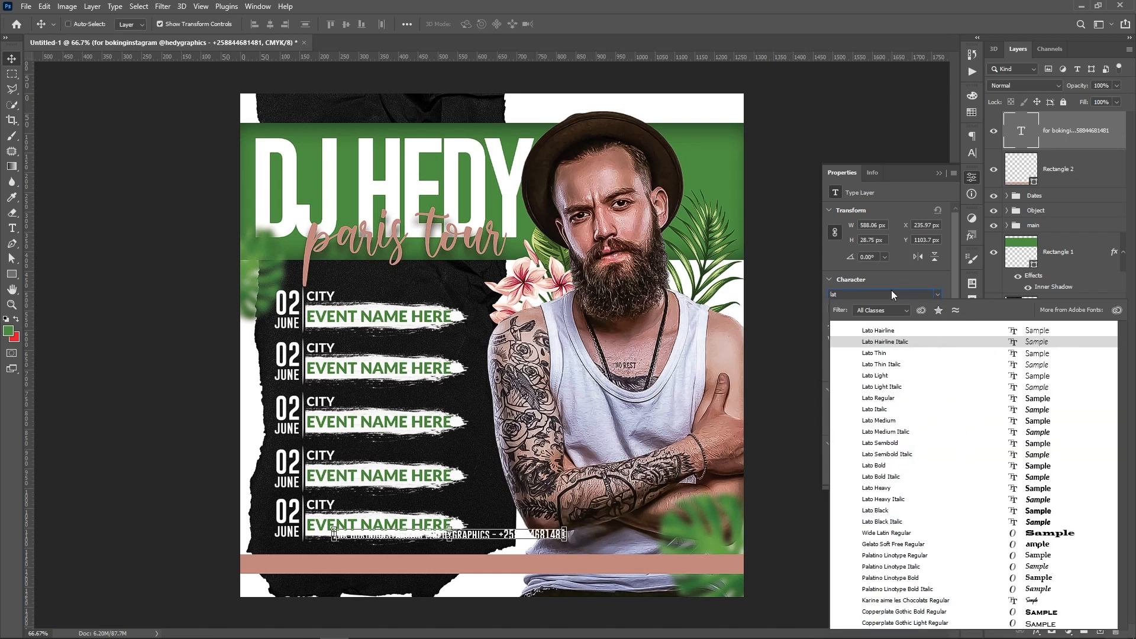
left_click(880, 466)
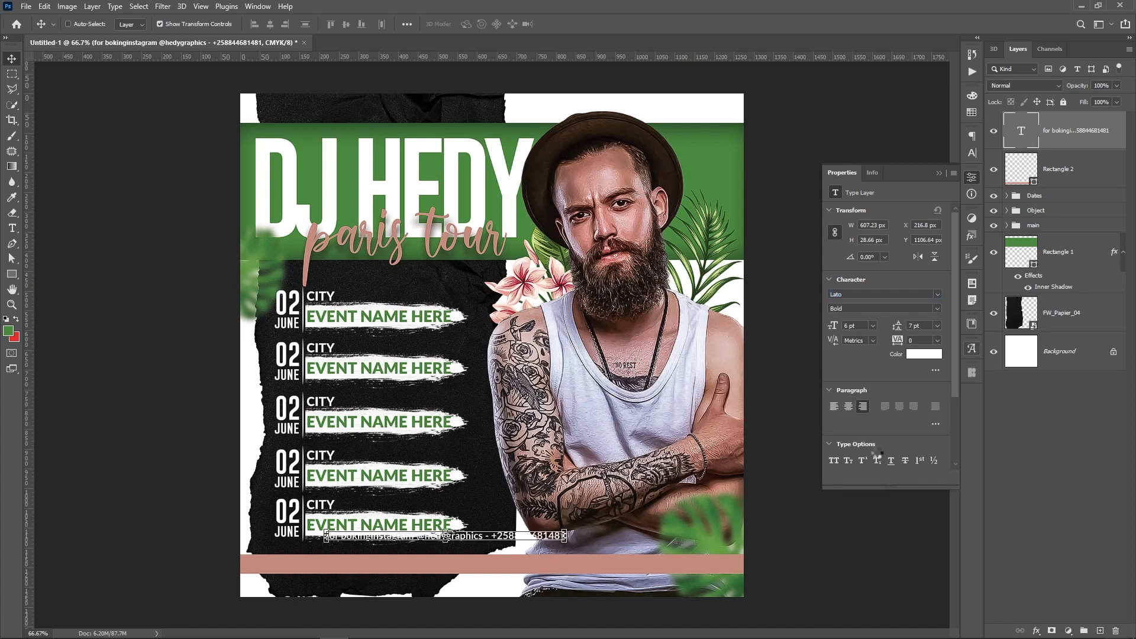
left_click(834, 460)
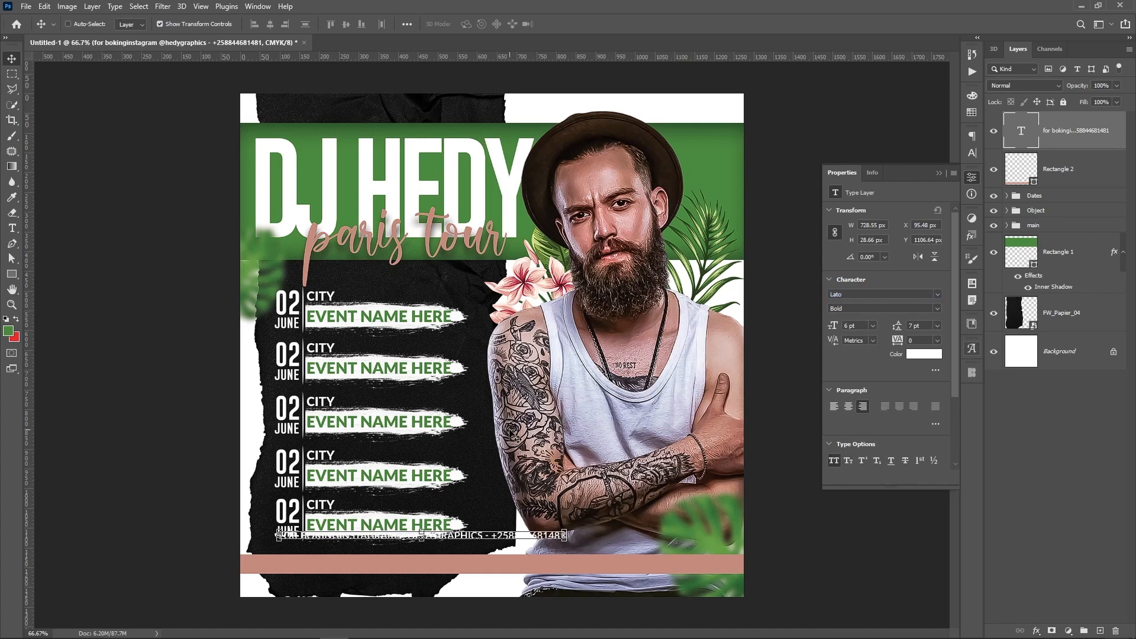
left_click_drag(511, 432, 533, 458)
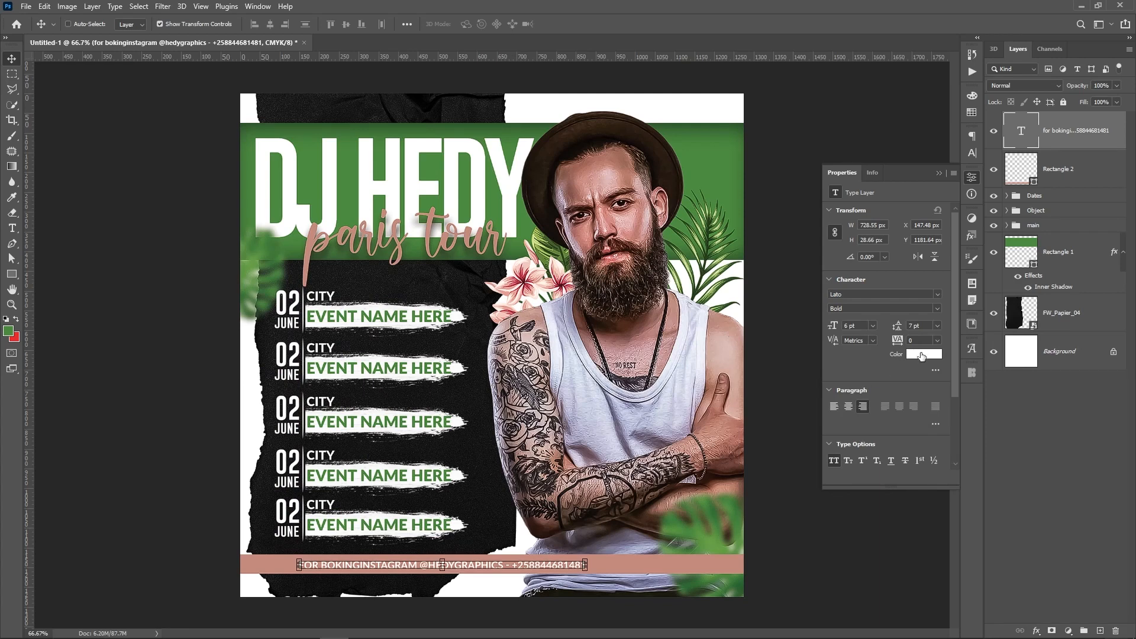
Make the booking text black, set its tracking to 500, and centre it on the poster
left_click(921, 353)
left_click_drag(826, 414, 793, 476)
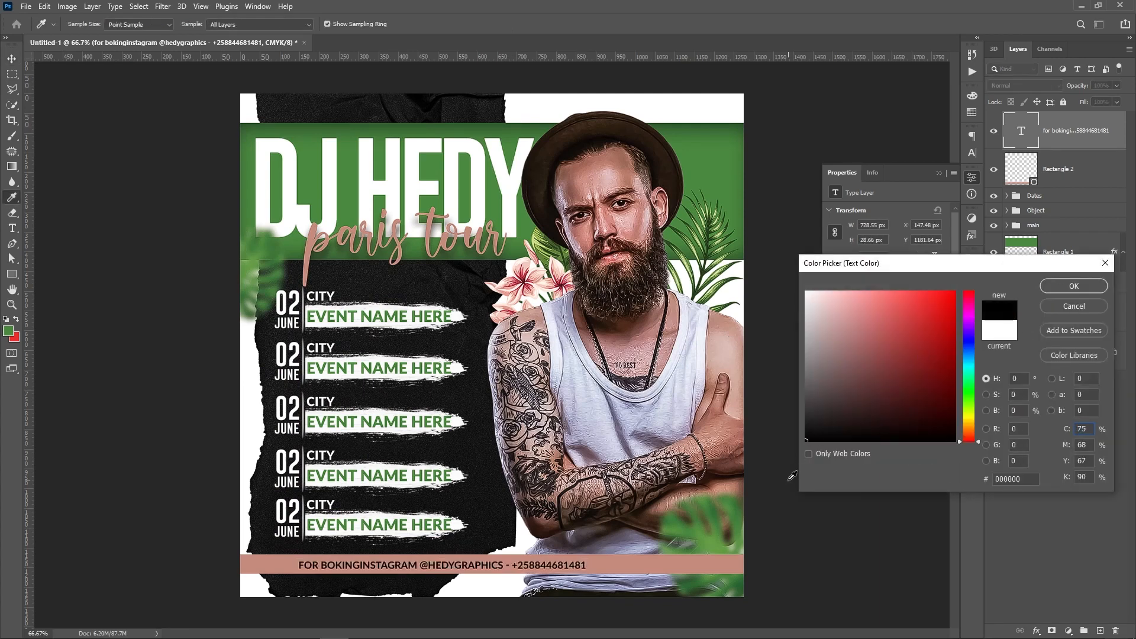
key("Return")
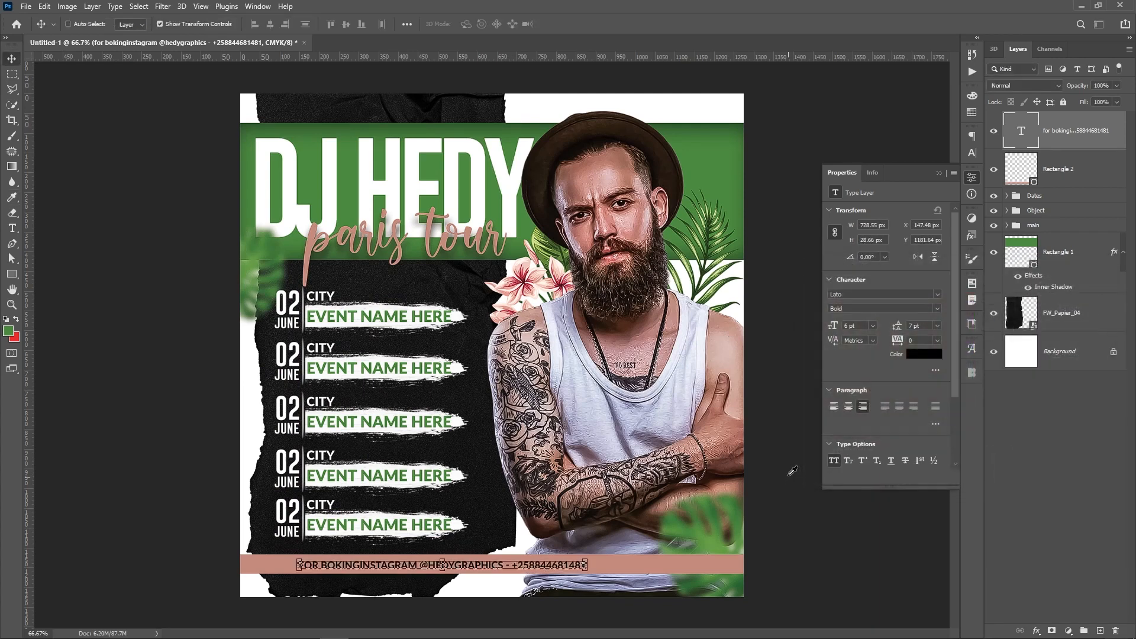
left_click(937, 340)
left_click(921, 481)
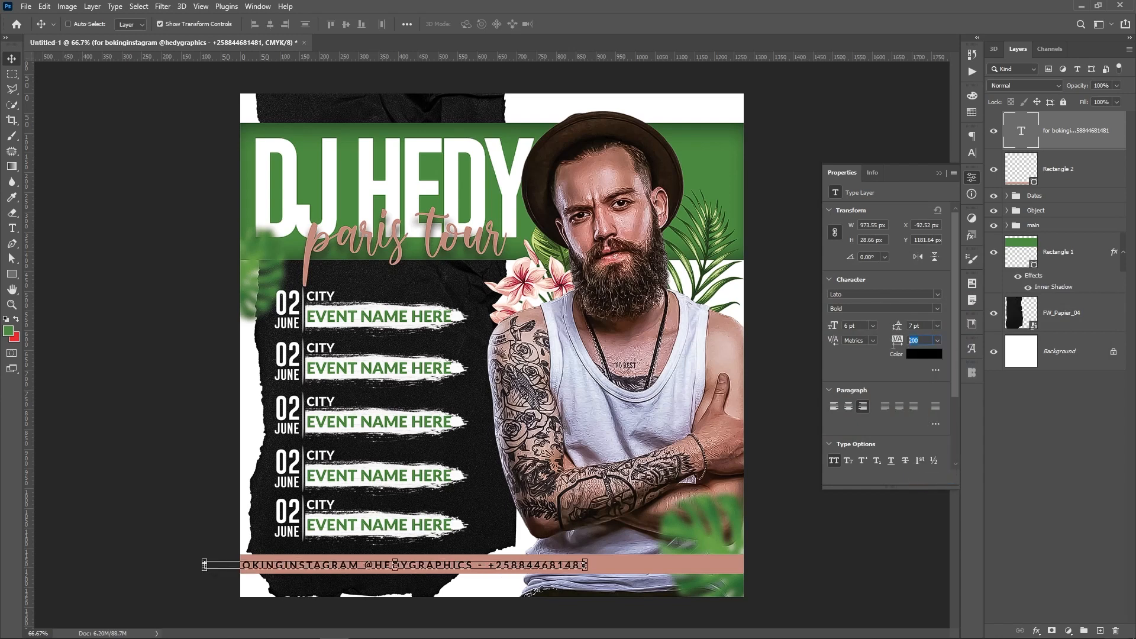
type("500")
key("Return")
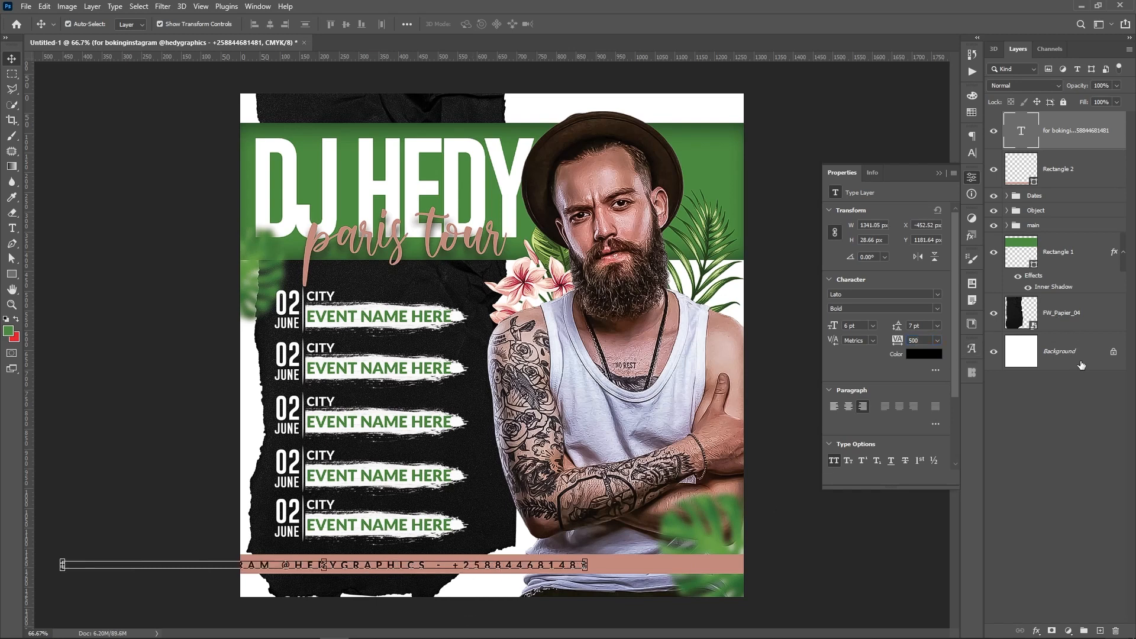
left_click(1080, 362)
left_click(274, 24)
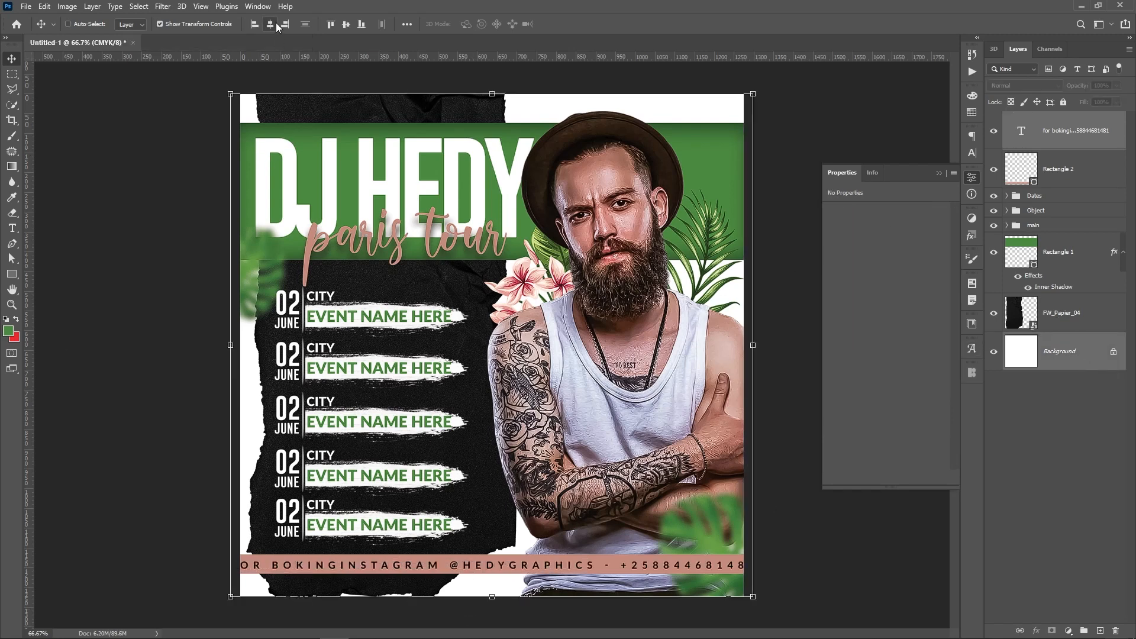
Reduce the booking line's tracking to 400 and re-centre it horizontally
left_click(1092, 127)
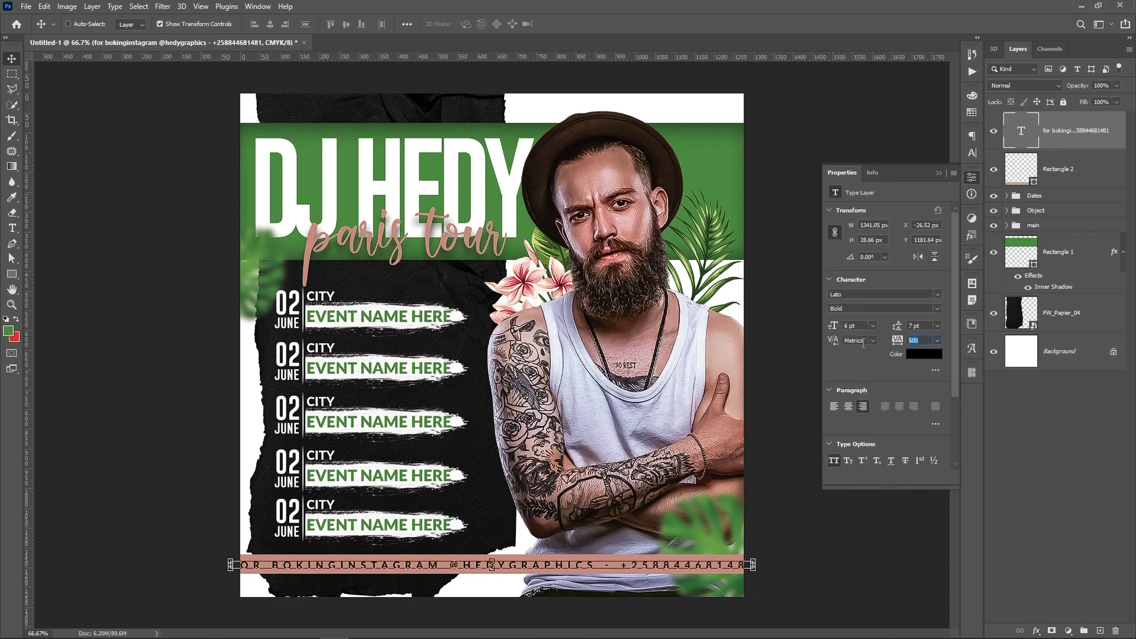
type("400")
key("Return")
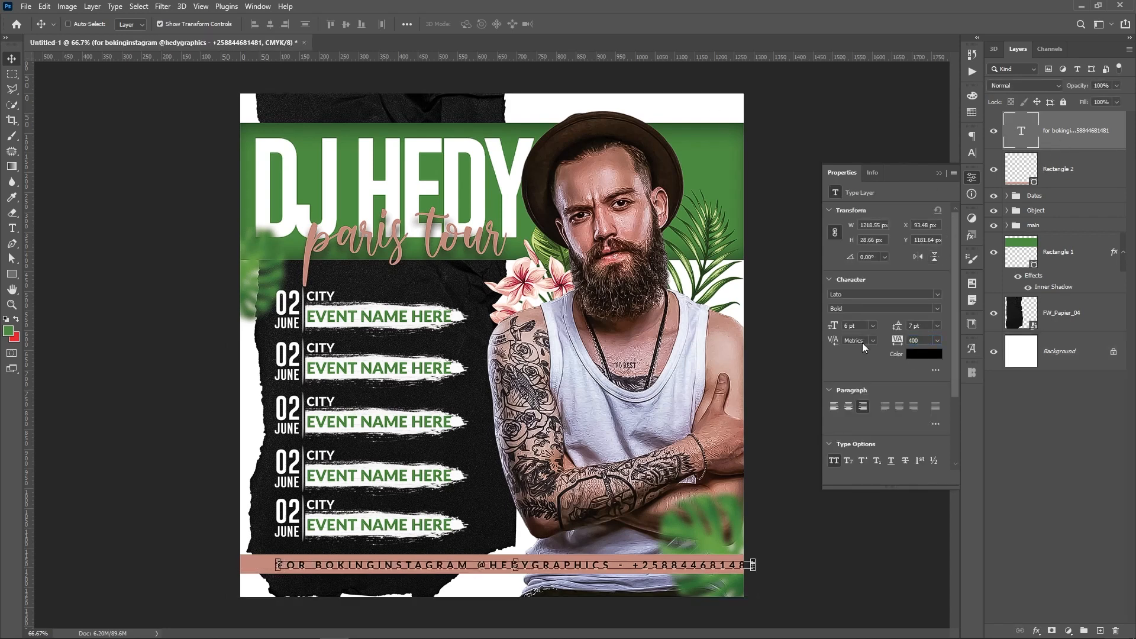
left_click(1065, 349)
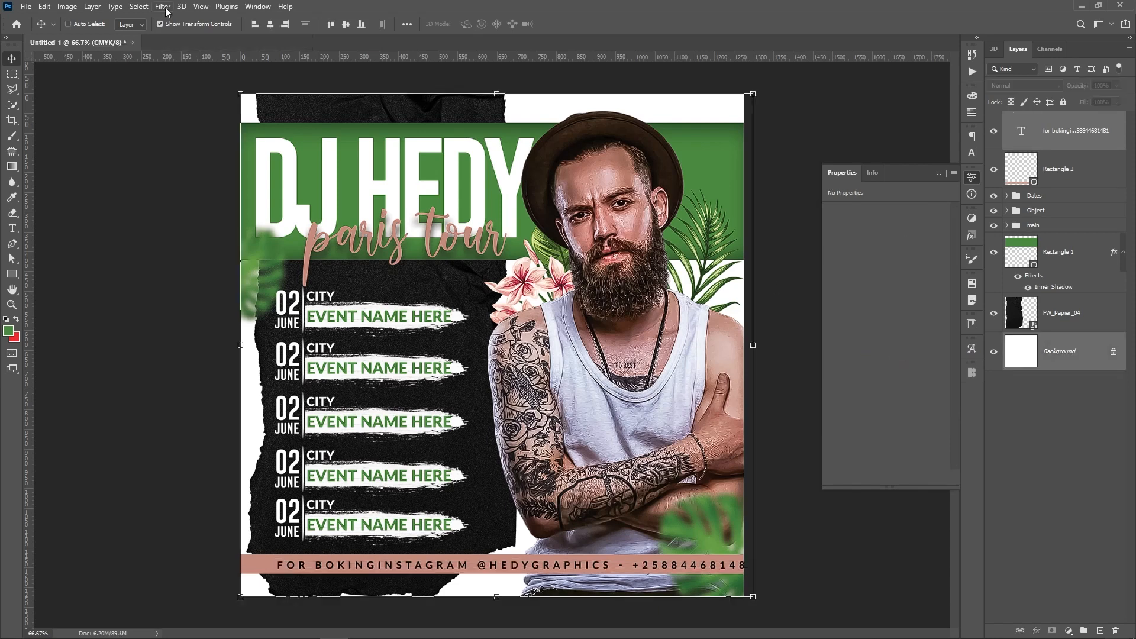
left_click(273, 24)
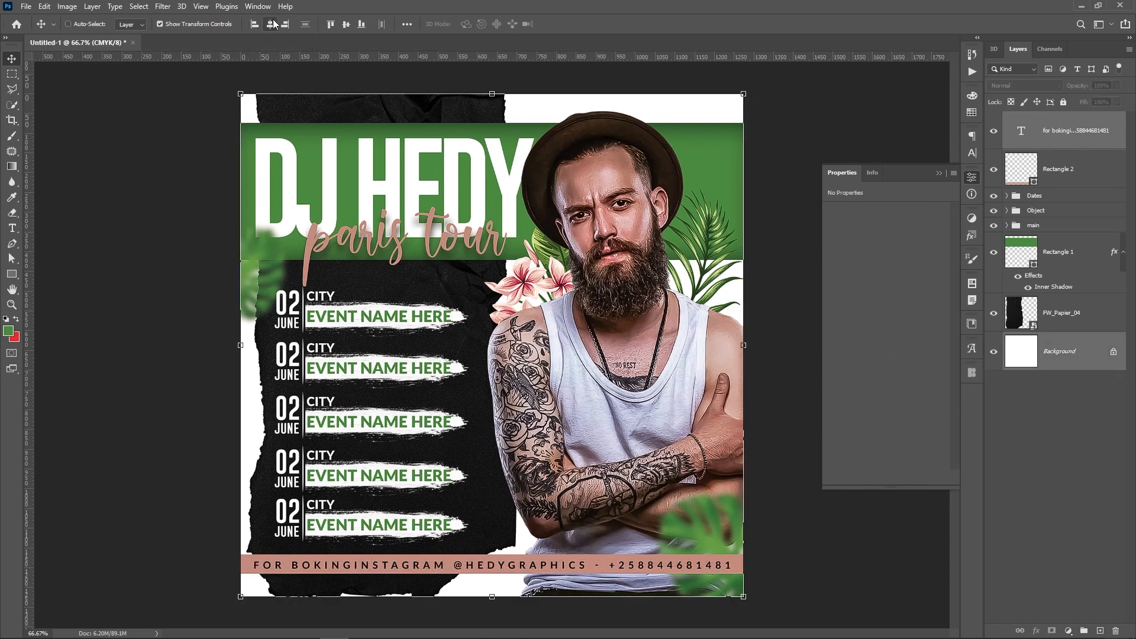
Tighten the caption's tracking to 350 and centre it horizontally on the poster
left_click(1062, 133)
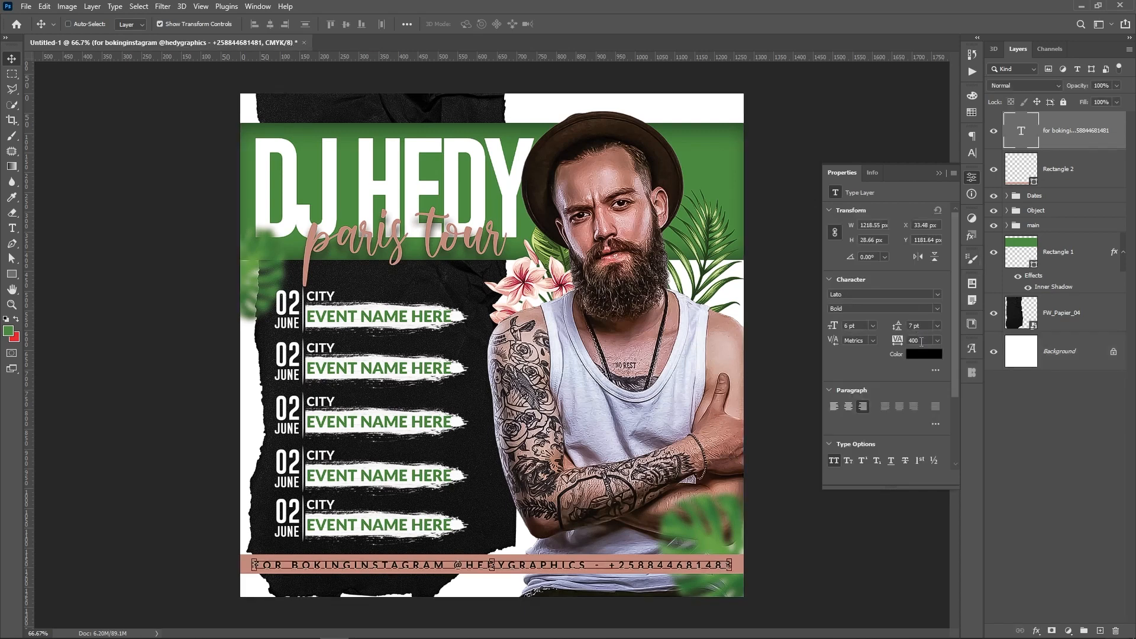
type("350")
key("Return")
left_click(1073, 368)
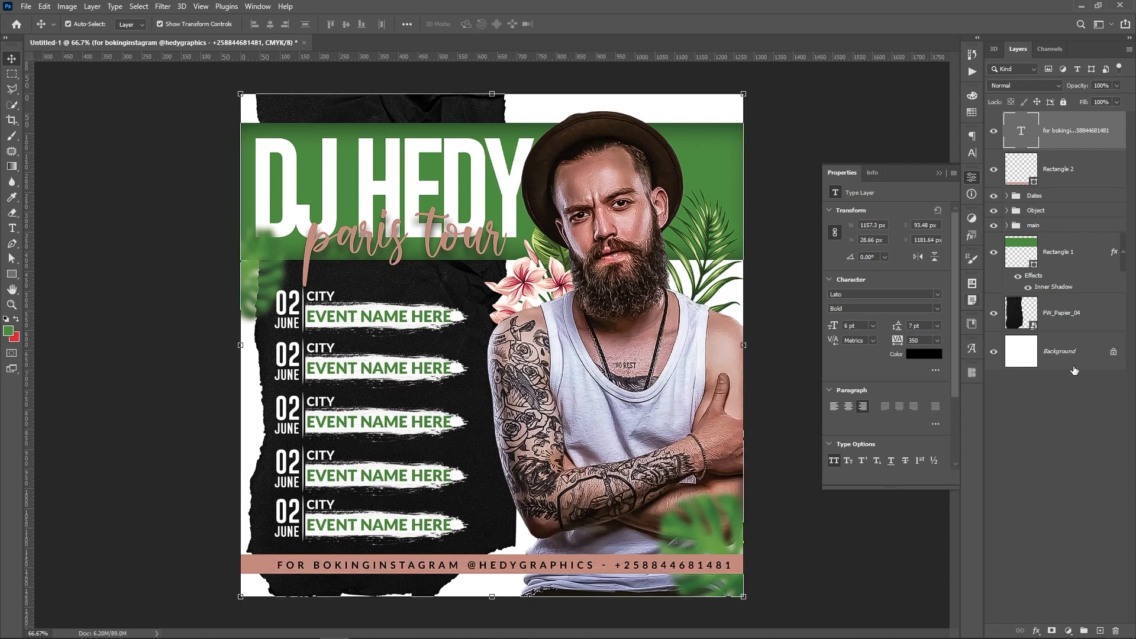
left_click(271, 26)
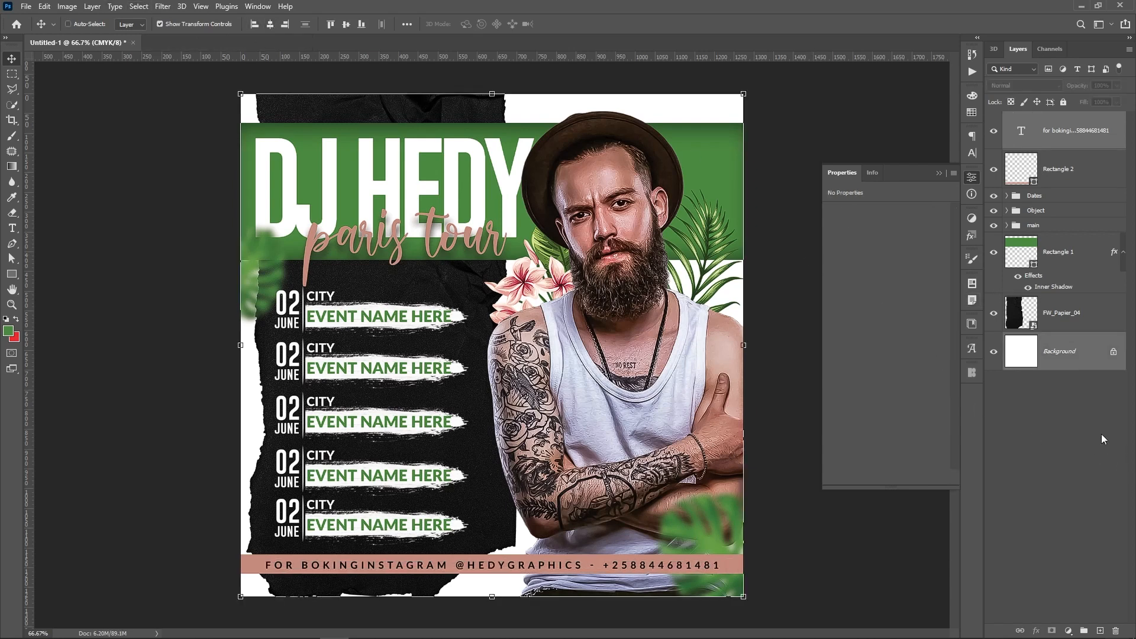
left_click(1091, 414)
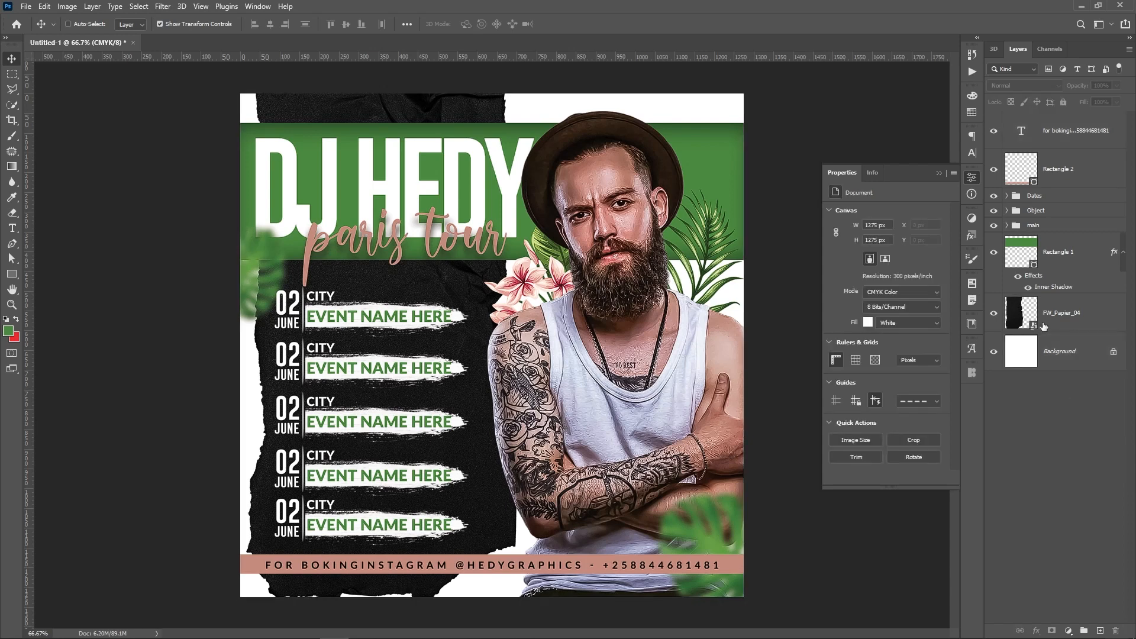
Add a Solid Color fill above Background, sampled from the footer and lightened to ffddd5
left_click(1061, 358)
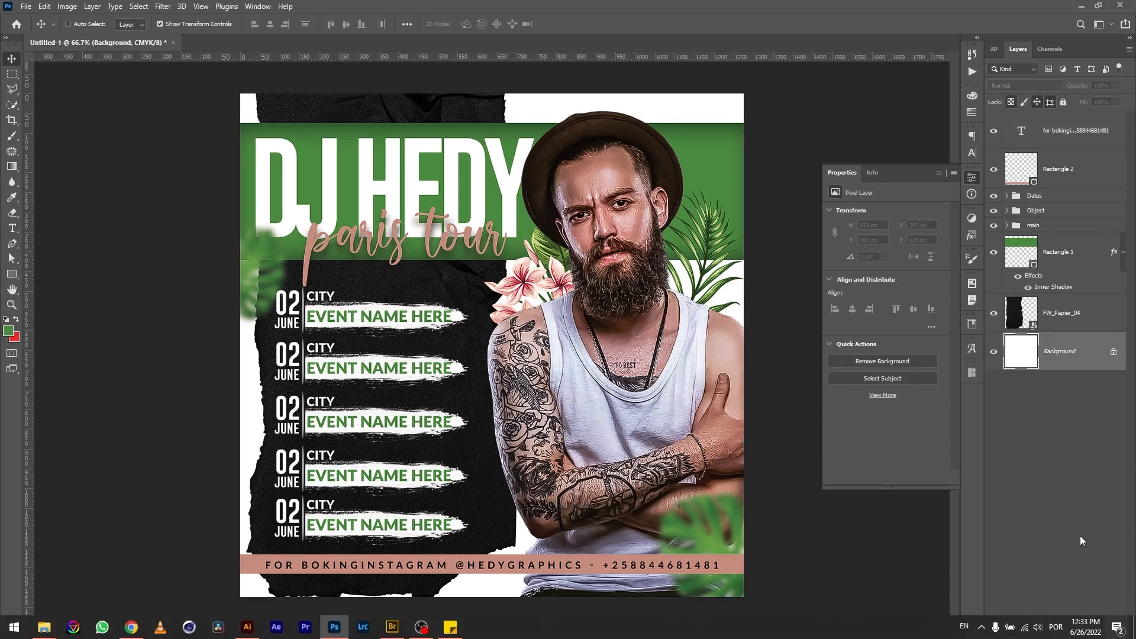
left_click(1069, 630)
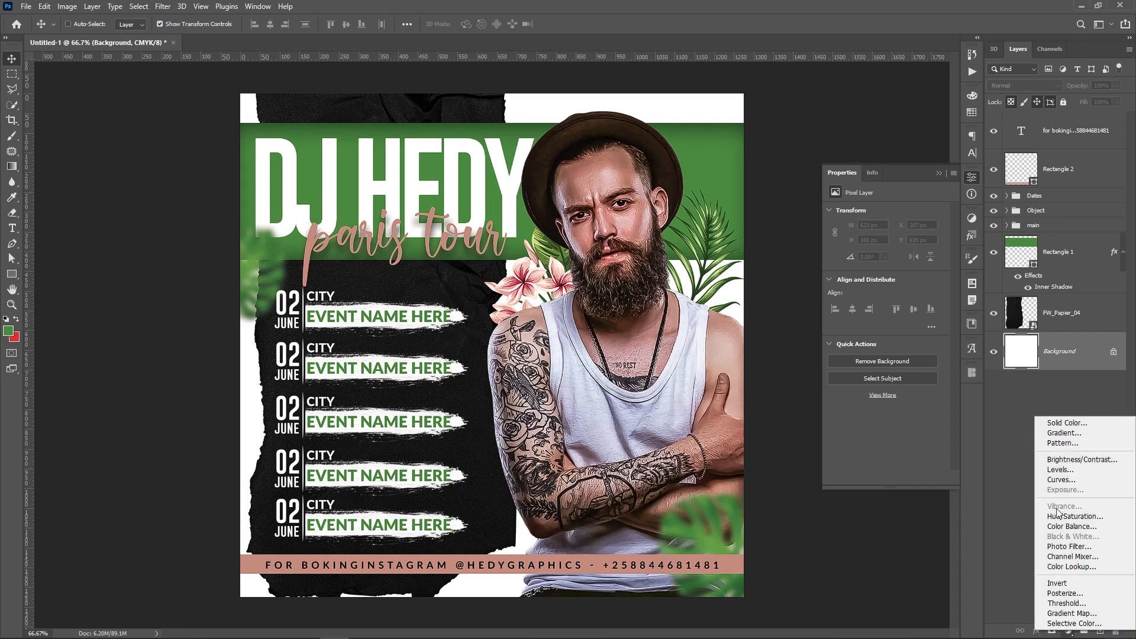
left_click(1087, 425)
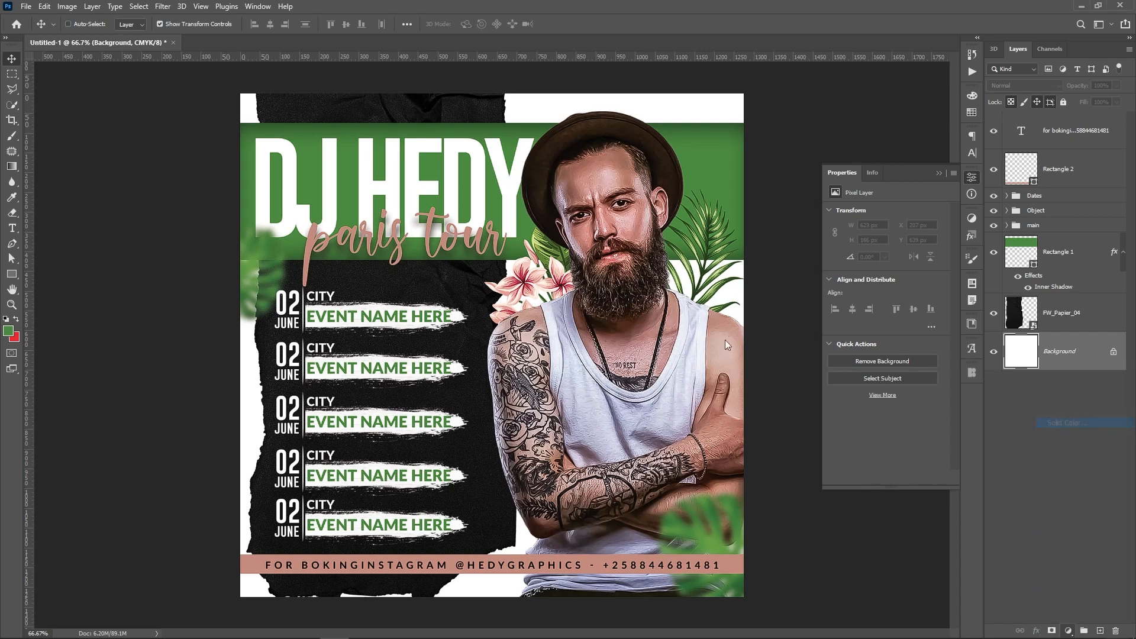
left_click(727, 559)
left_click_drag(829, 312, 830, 285)
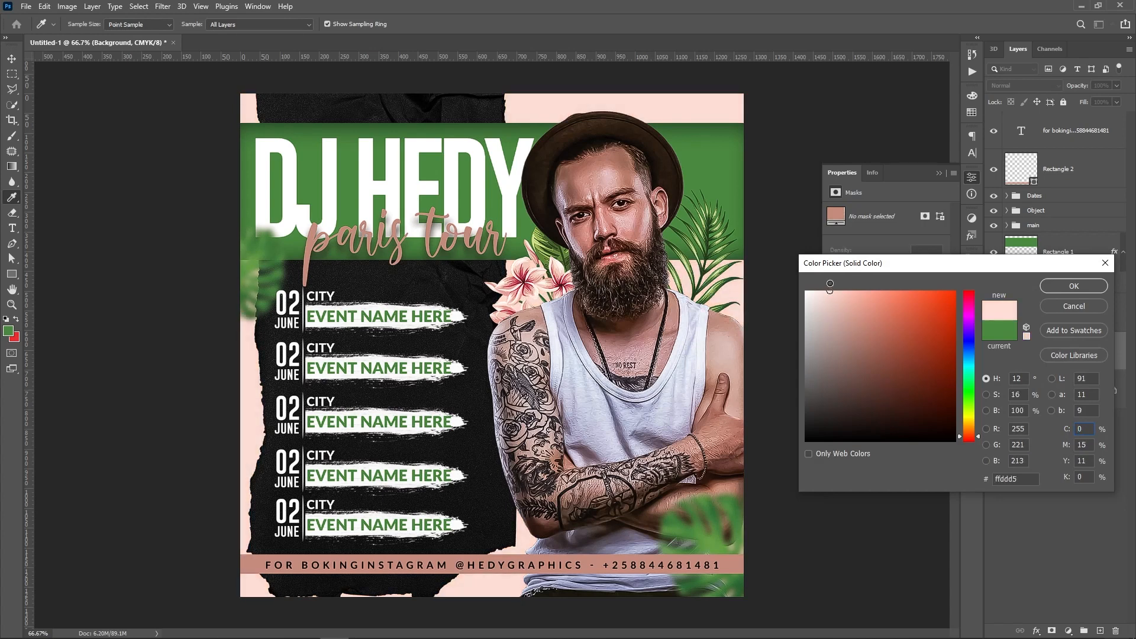
left_click(1060, 285)
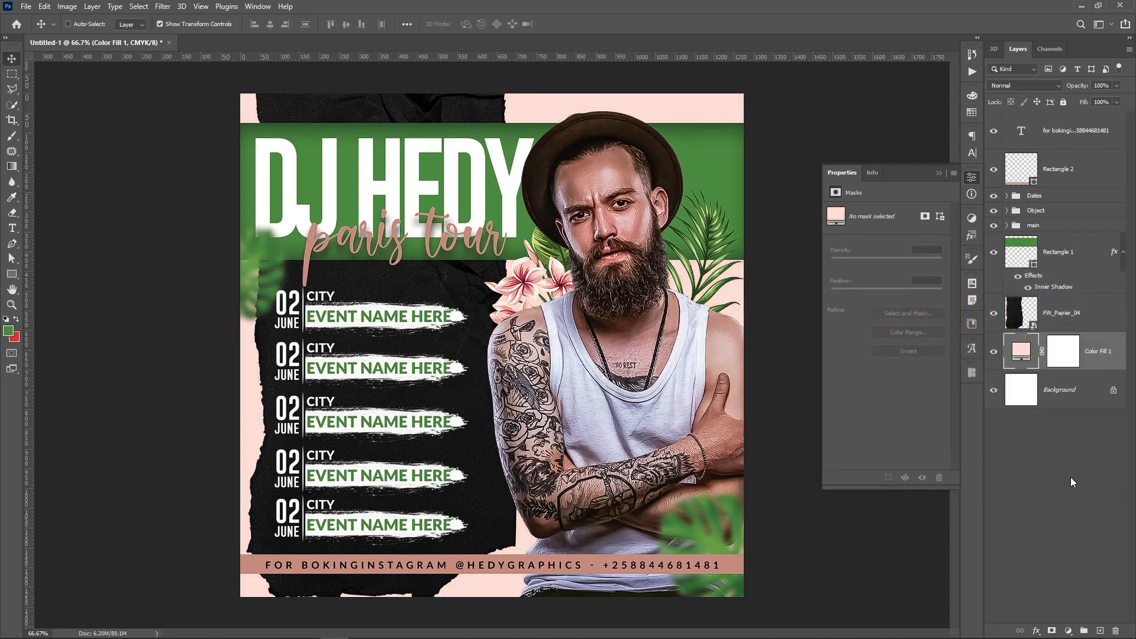
left_click(1043, 424)
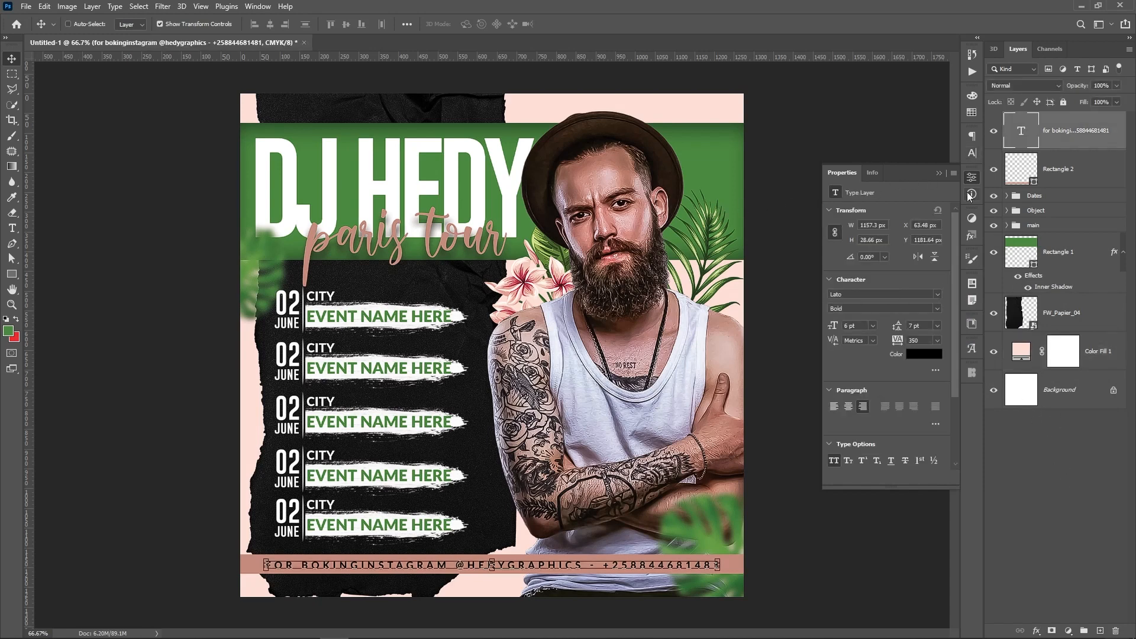
left_click(1058, 519)
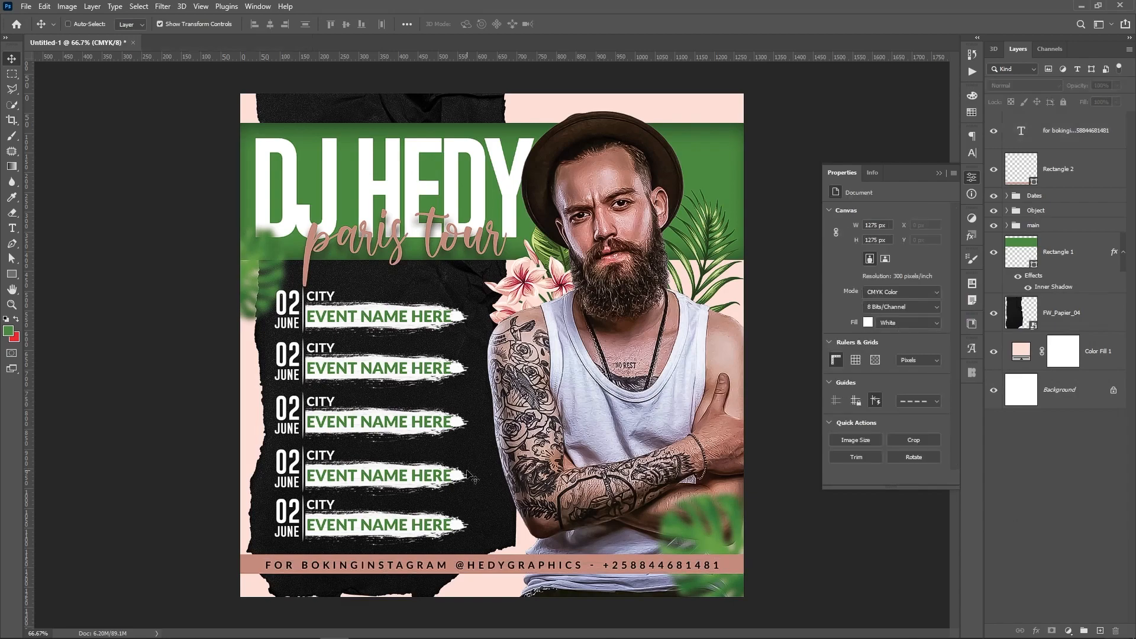
In Bridge, find 627862-PO1GMF-210.jpg in the Footage folder and drag it into the poster
left_click(396, 632)
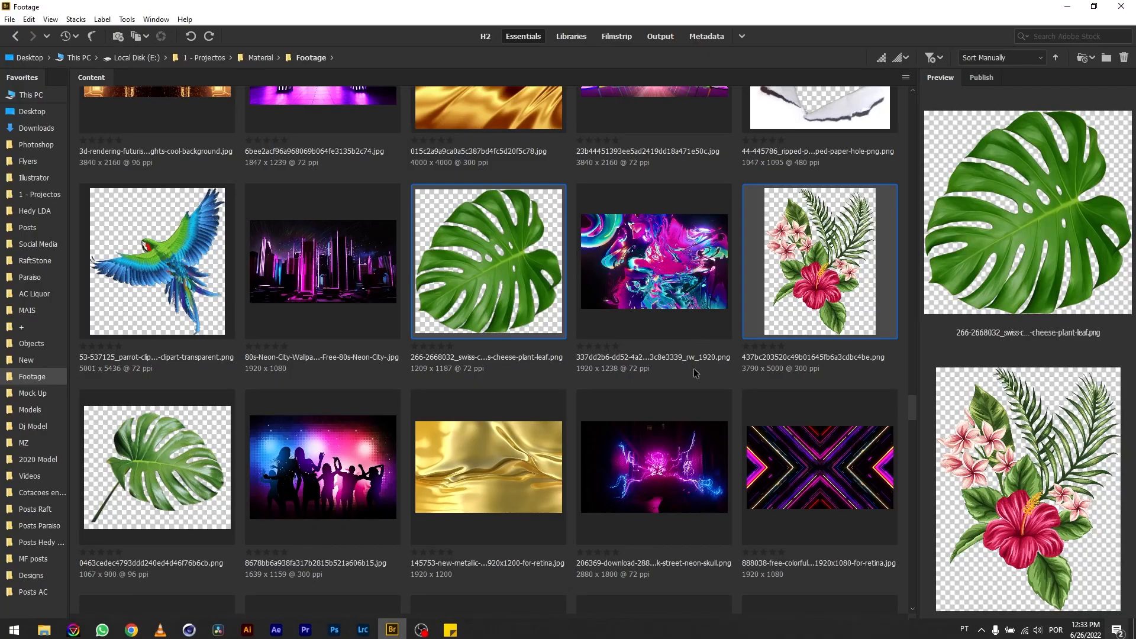
scroll(685, 412, "down", 8)
scroll(685, 413, "down", 5)
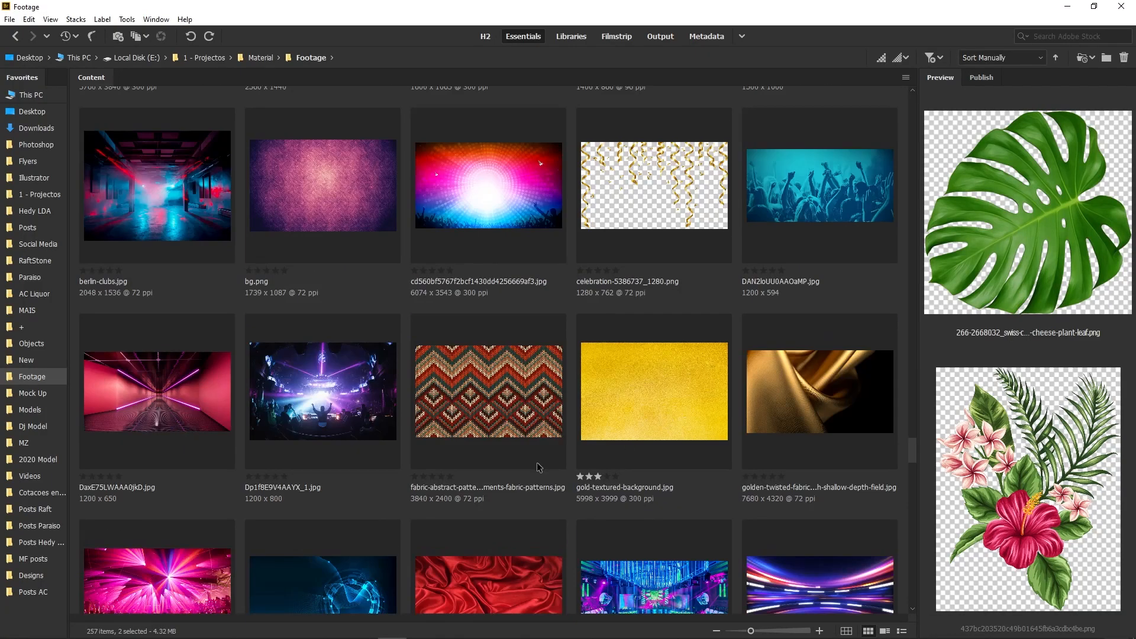
scroll(539, 465, "down", 10)
scroll(538, 465, "up", 3)
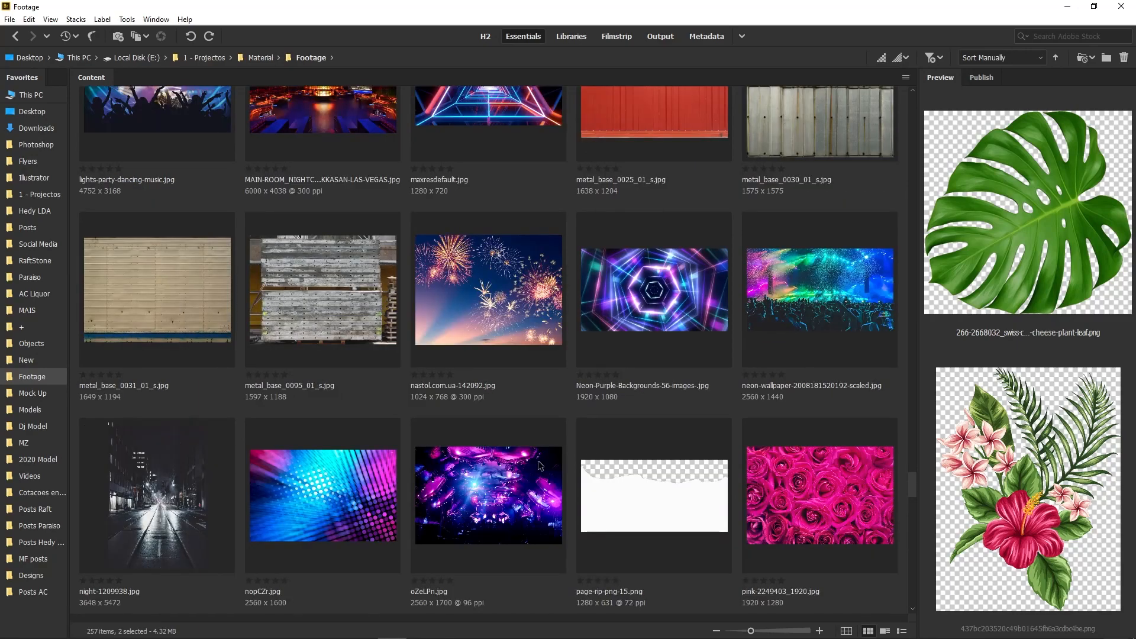
scroll(538, 465, "down", 8)
scroll(539, 465, "down", 15)
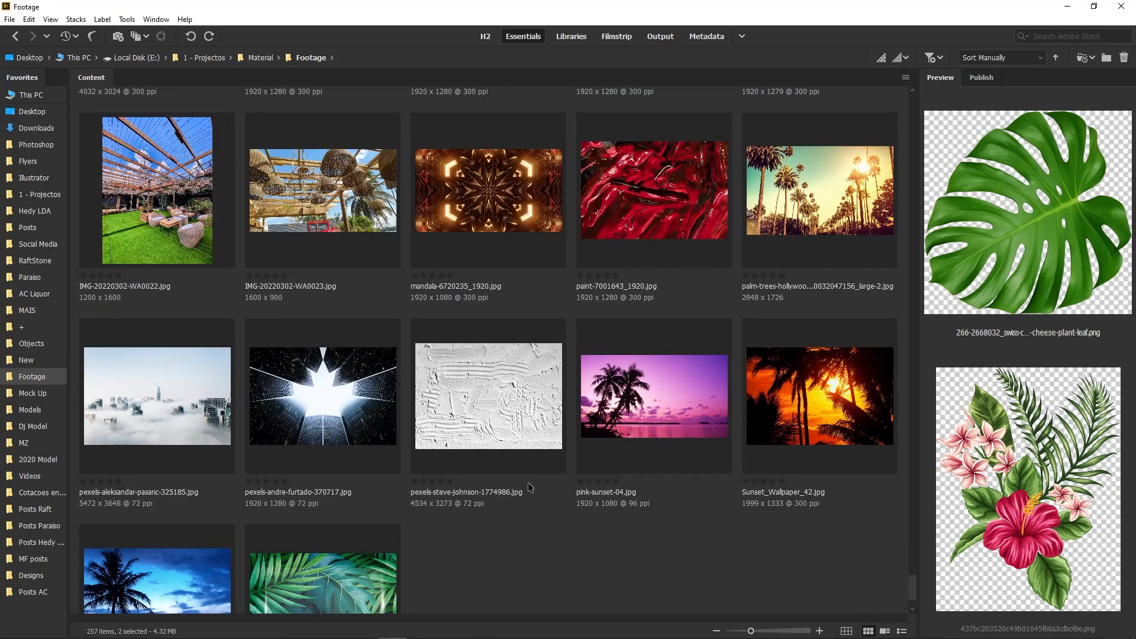
scroll(529, 487, "down", 2)
scroll(524, 478, "up", 20)
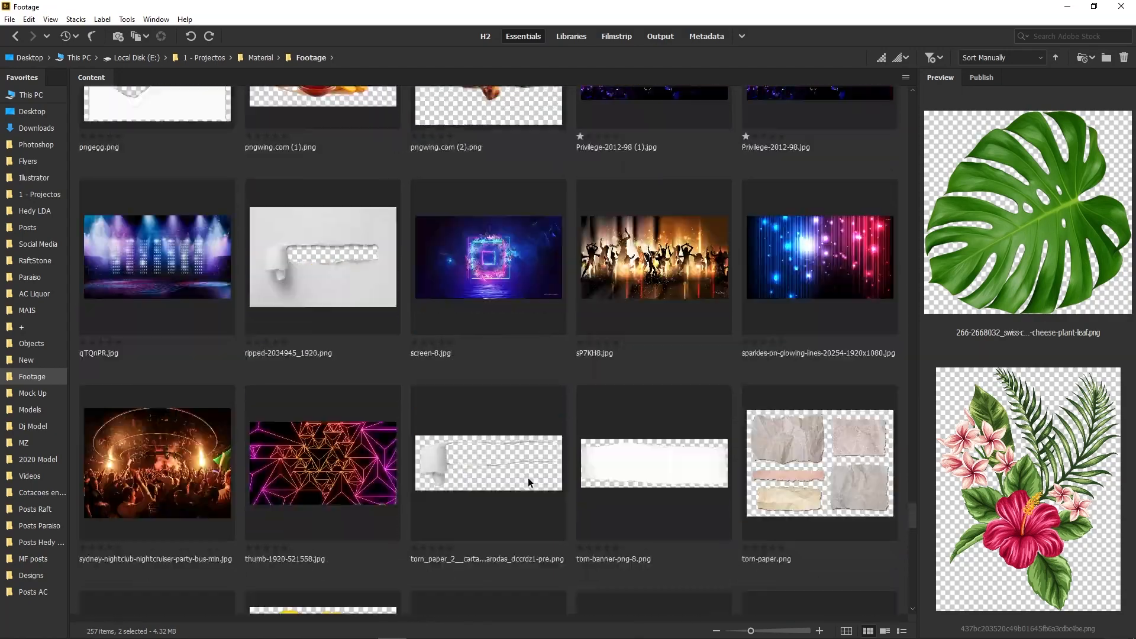
scroll(529, 476, "up", 10)
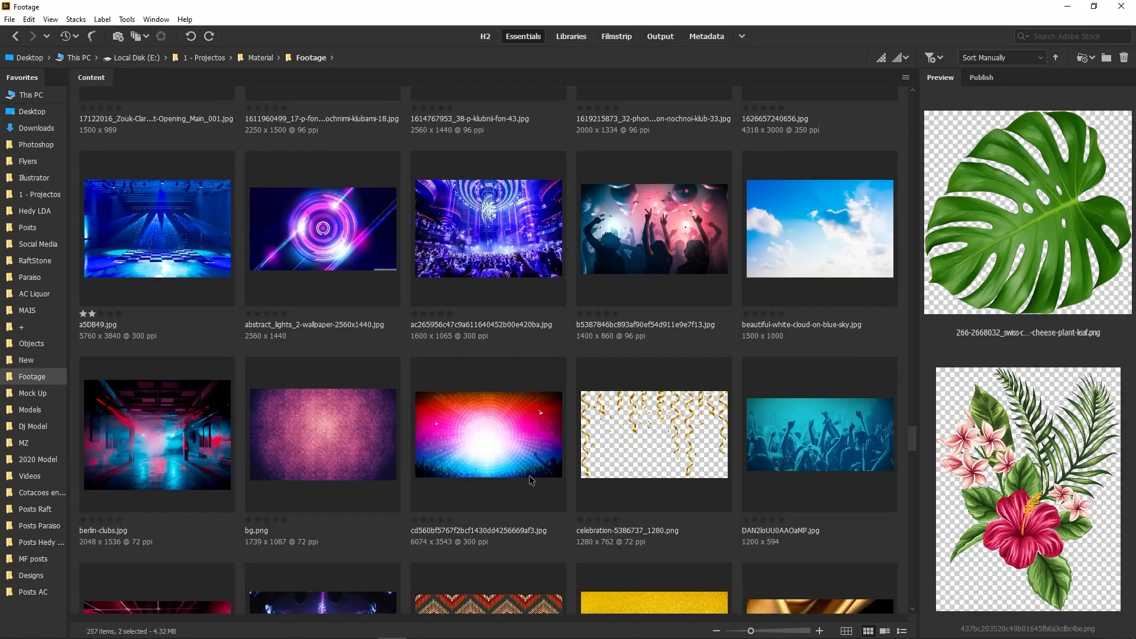
scroll(532, 480, "up", 10)
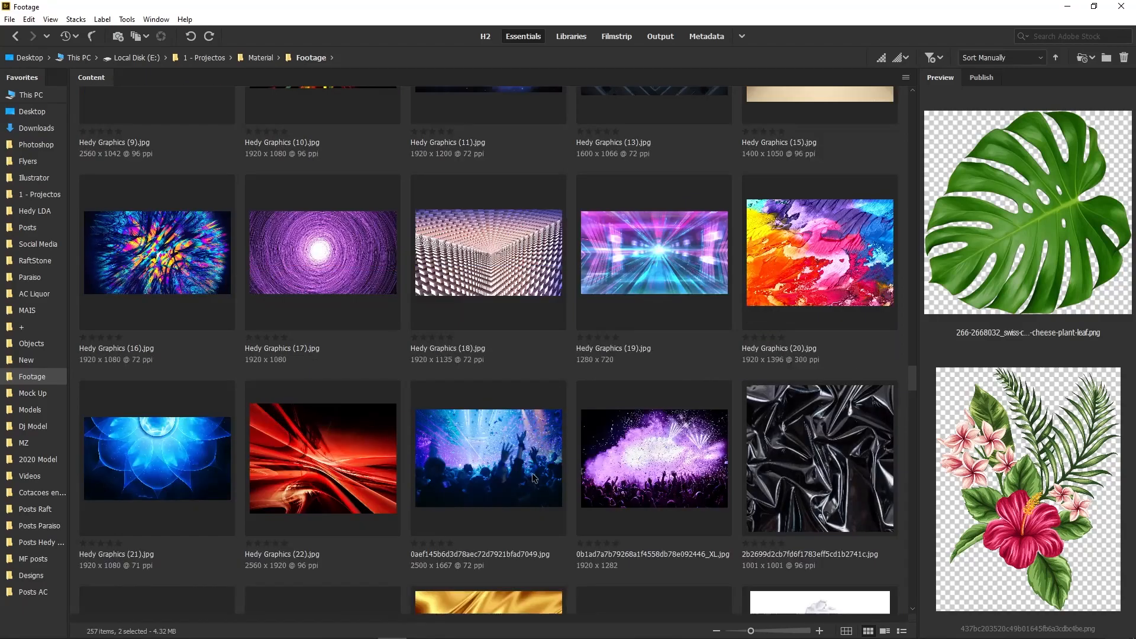
scroll(535, 476, "up", 10)
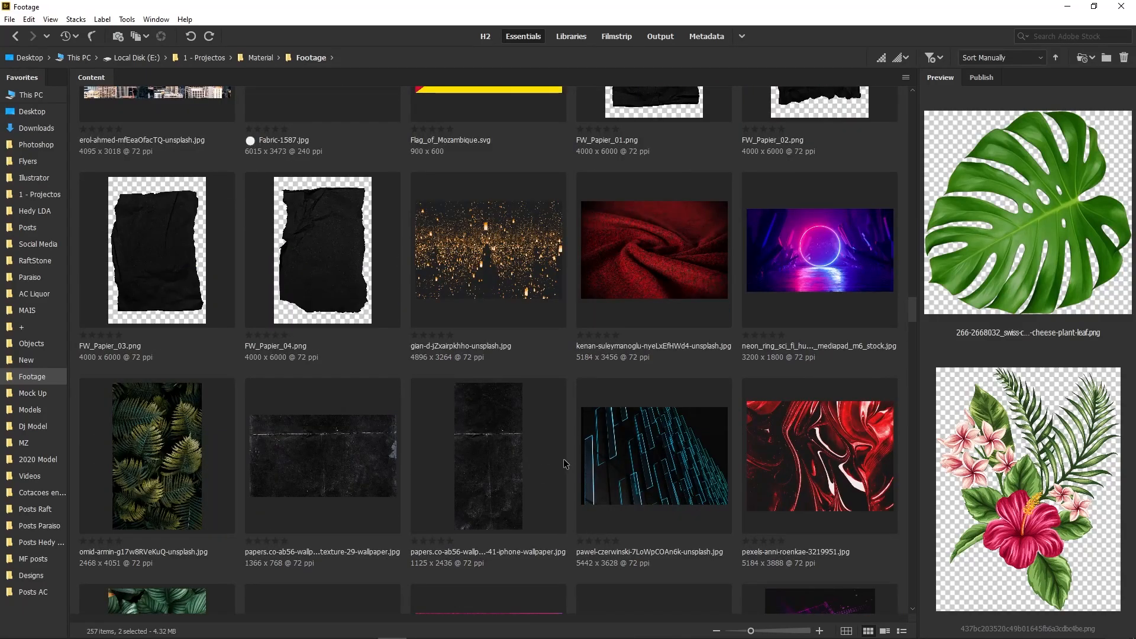
scroll(566, 463, "up", 3)
scroll(566, 461, "up", 3)
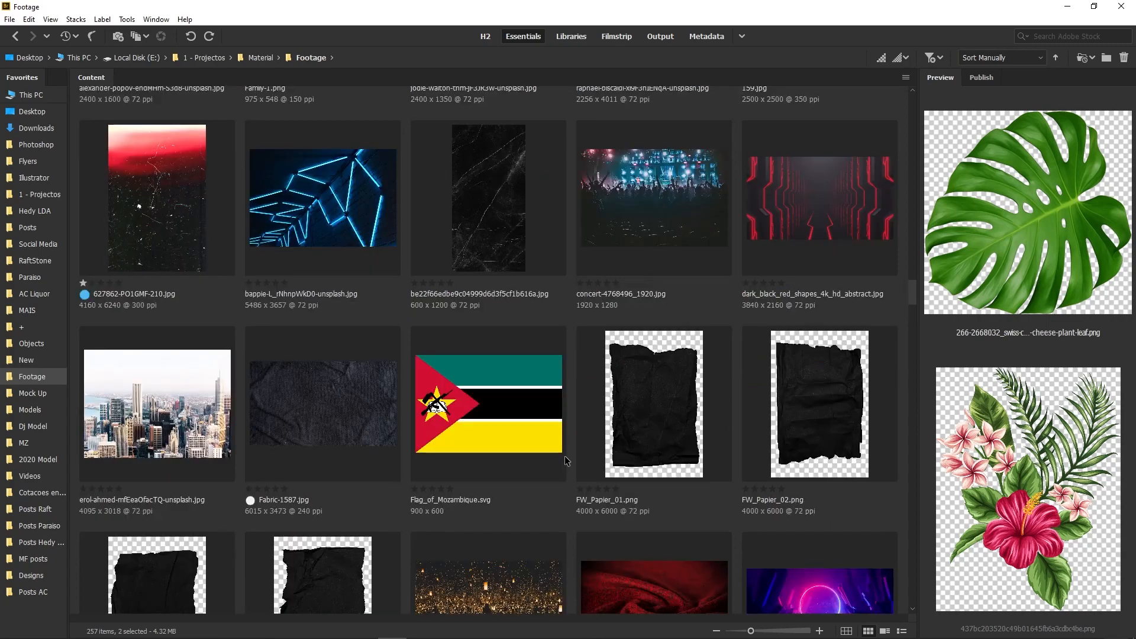
scroll(567, 461, "up", 3)
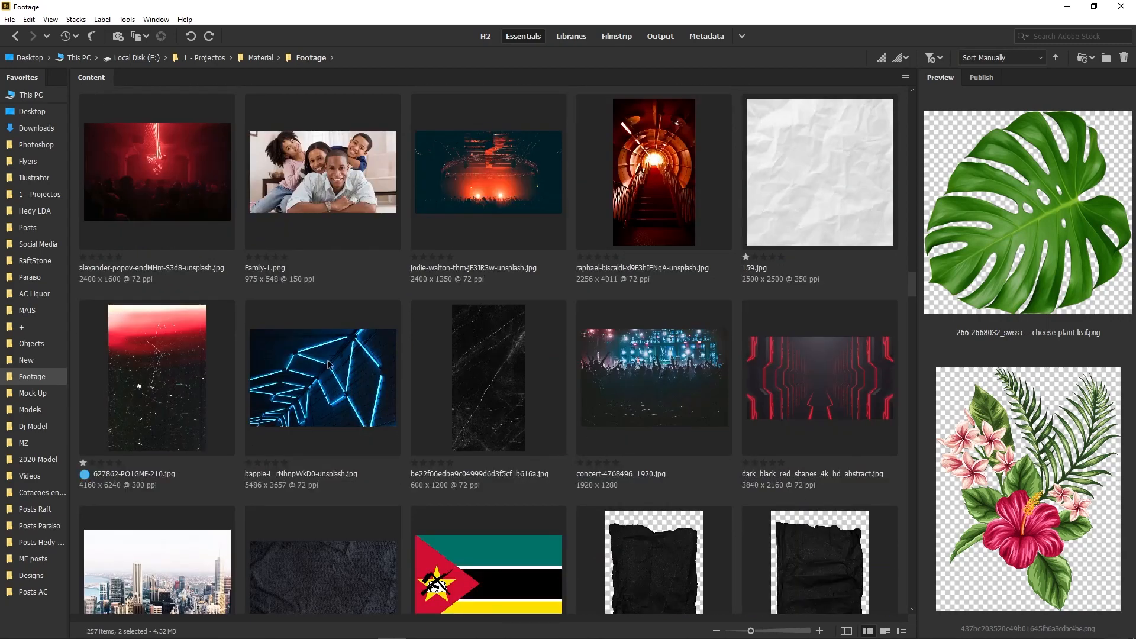
left_click(145, 357)
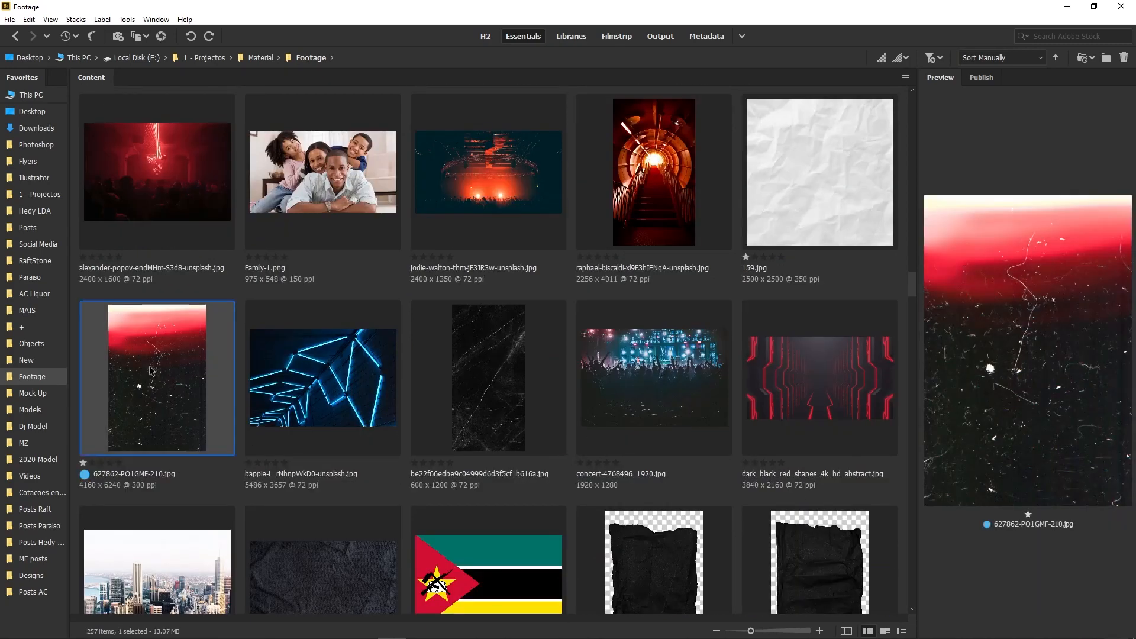
left_click_drag(157, 373, 438, 431)
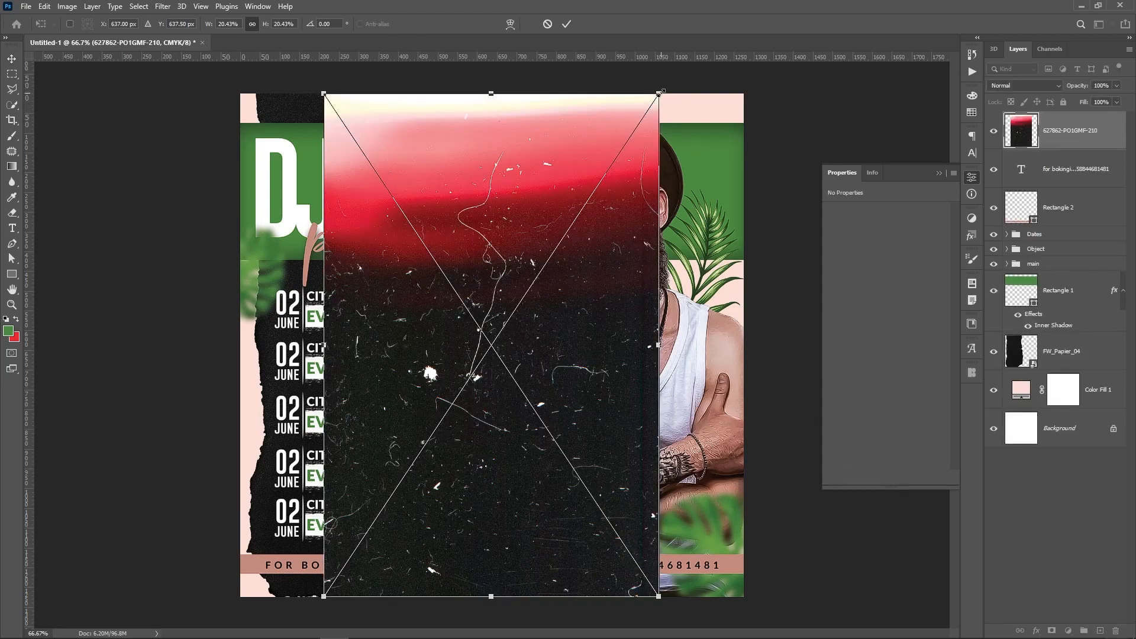
Scale the texture to cover the canvas and blend it with Linear Dodge (Add) at 32% fill
left_click_drag(661, 92, 795, 5)
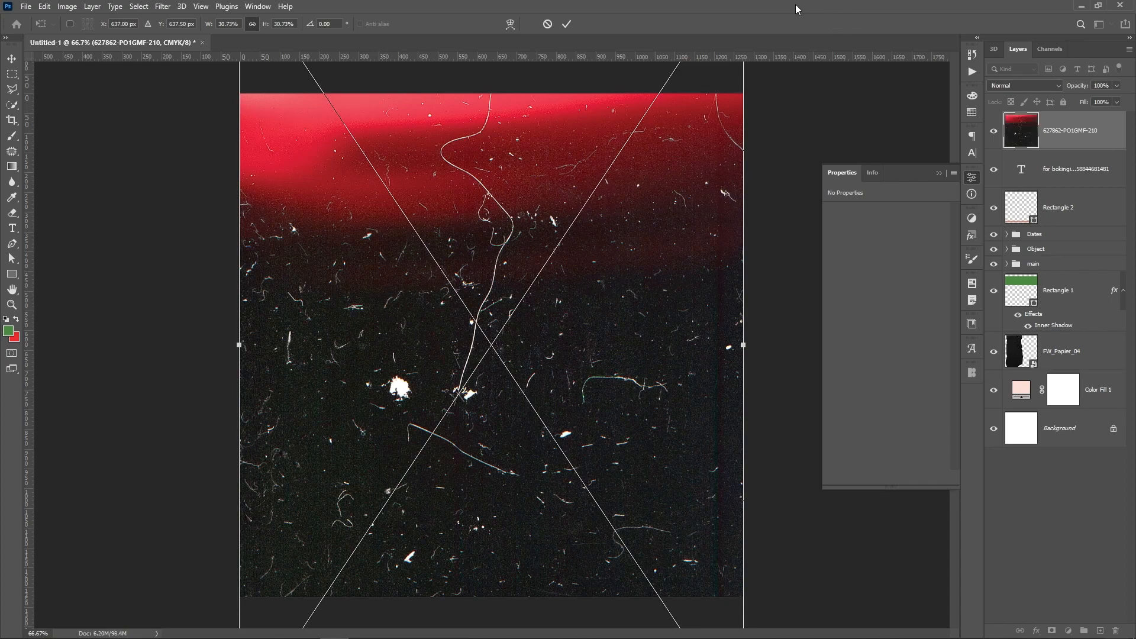
key("Return")
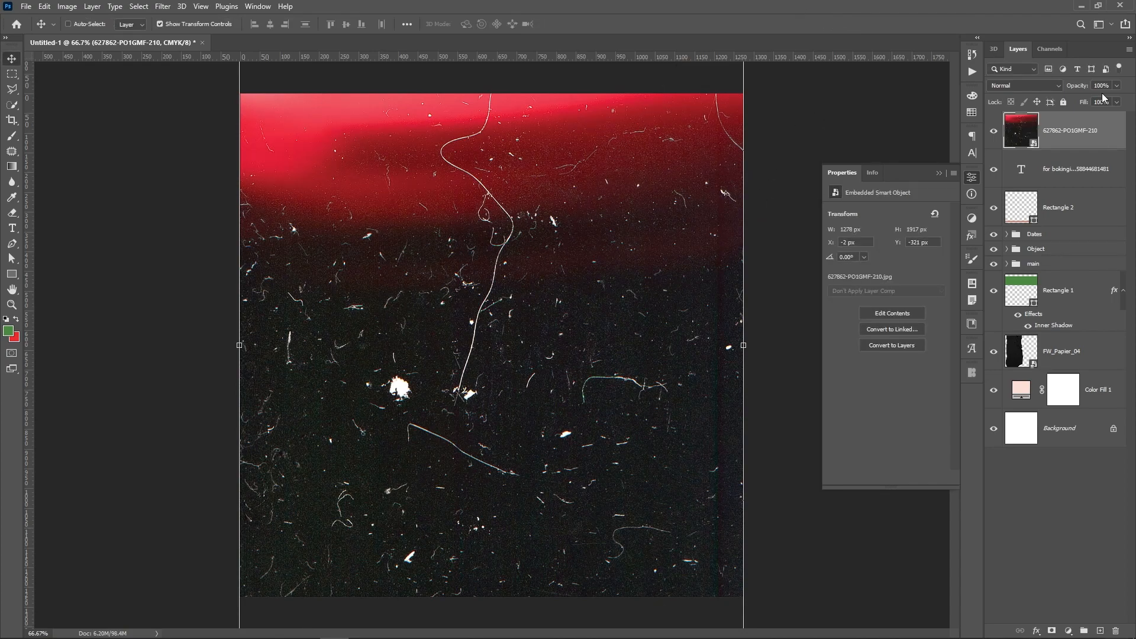
left_click(1051, 88)
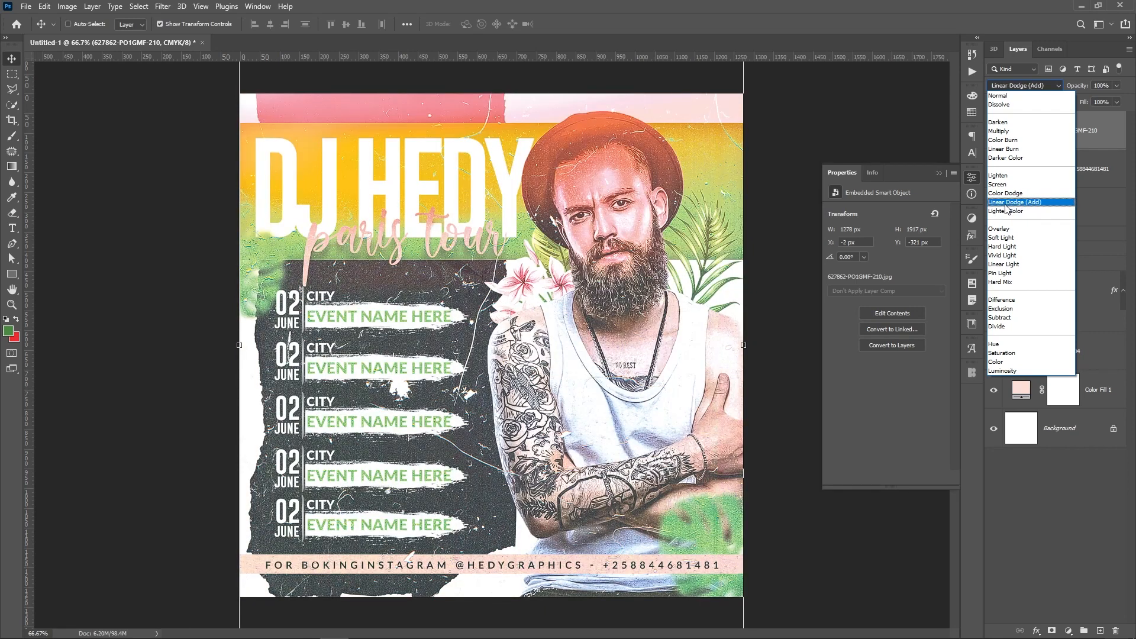
left_click(1005, 204)
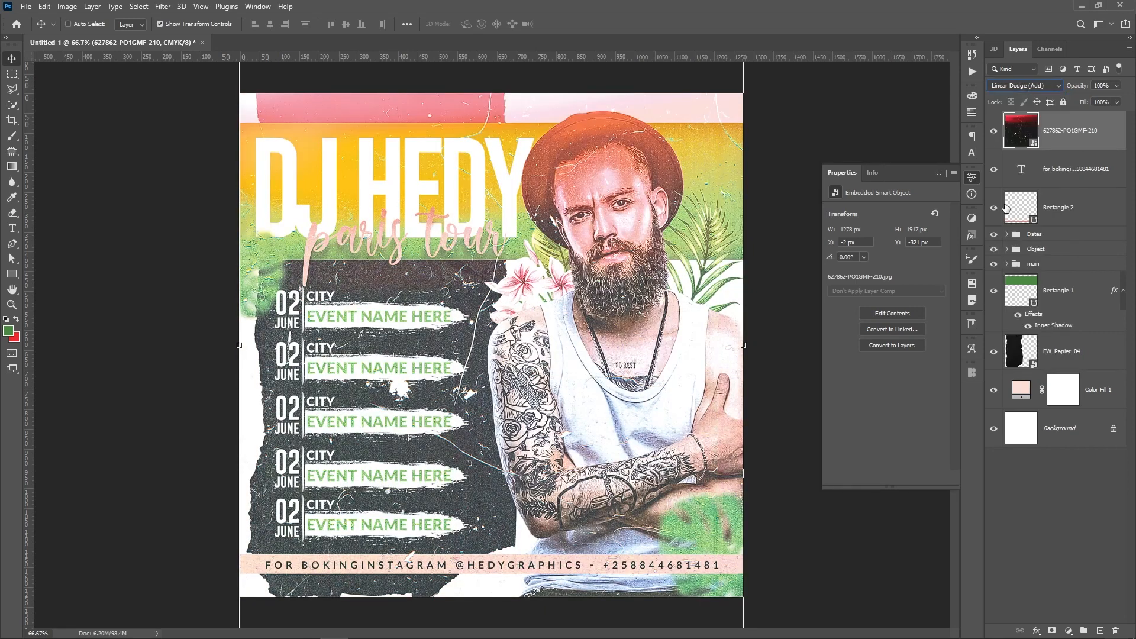
left_click(1117, 101)
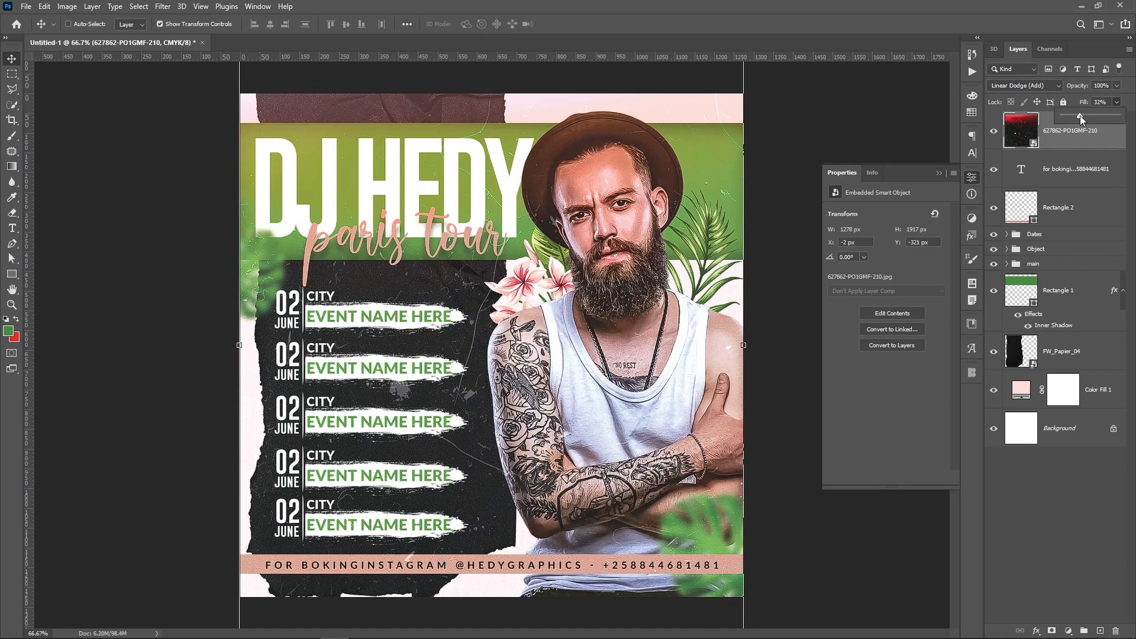
left_click(1071, 168)
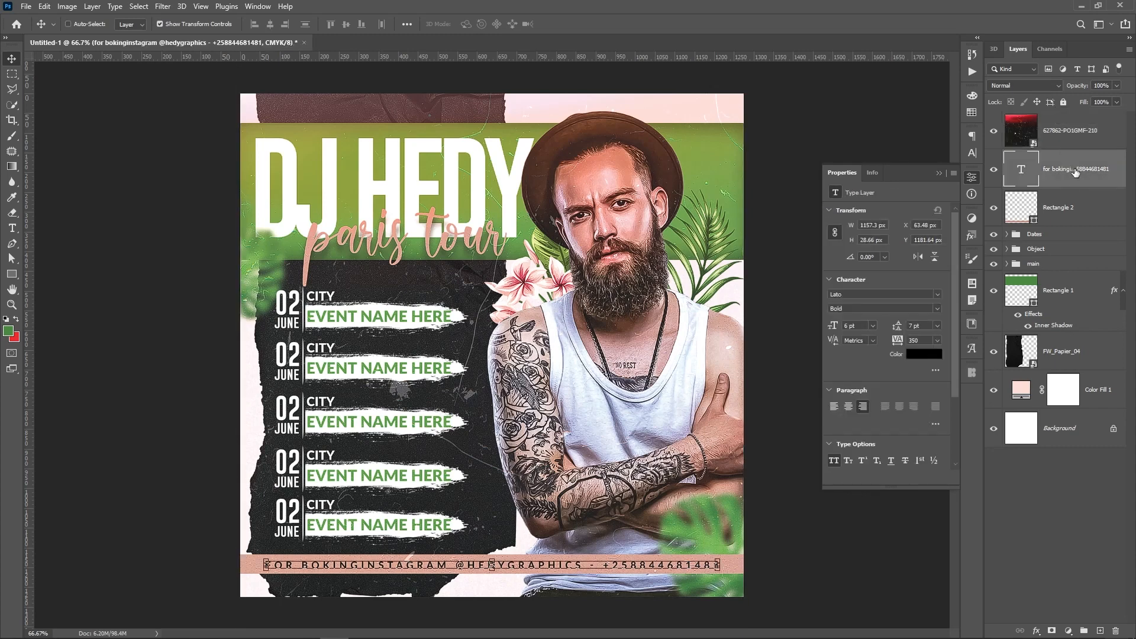
left_click(1080, 147)
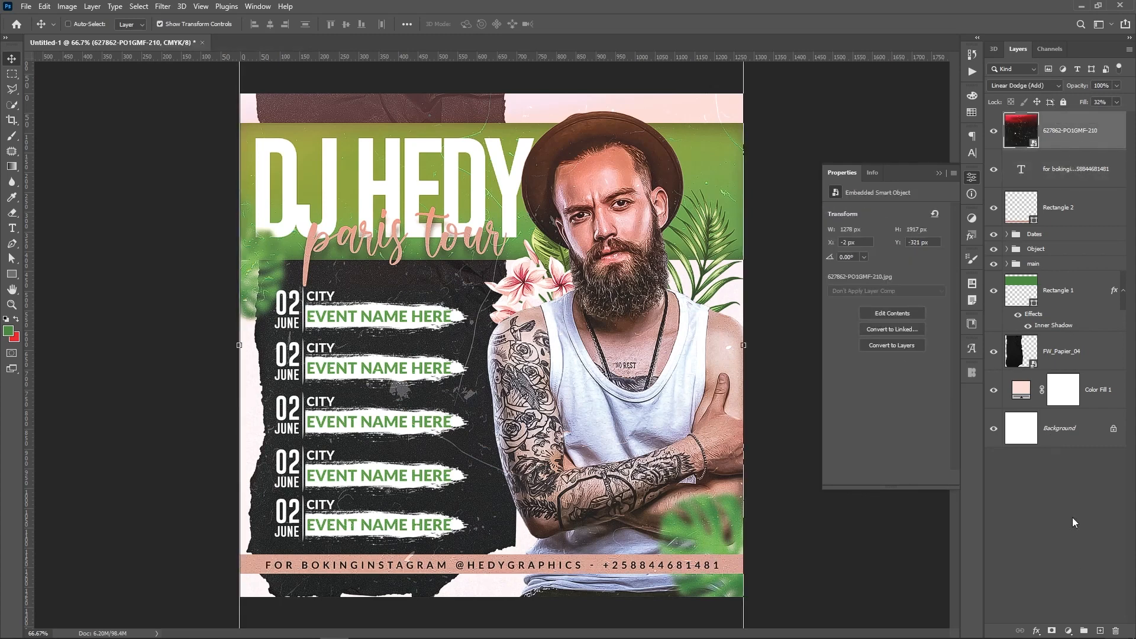
Add a Levels adjustment layer with black input 50 and white input 241
left_click(1069, 631)
left_click(1063, 469)
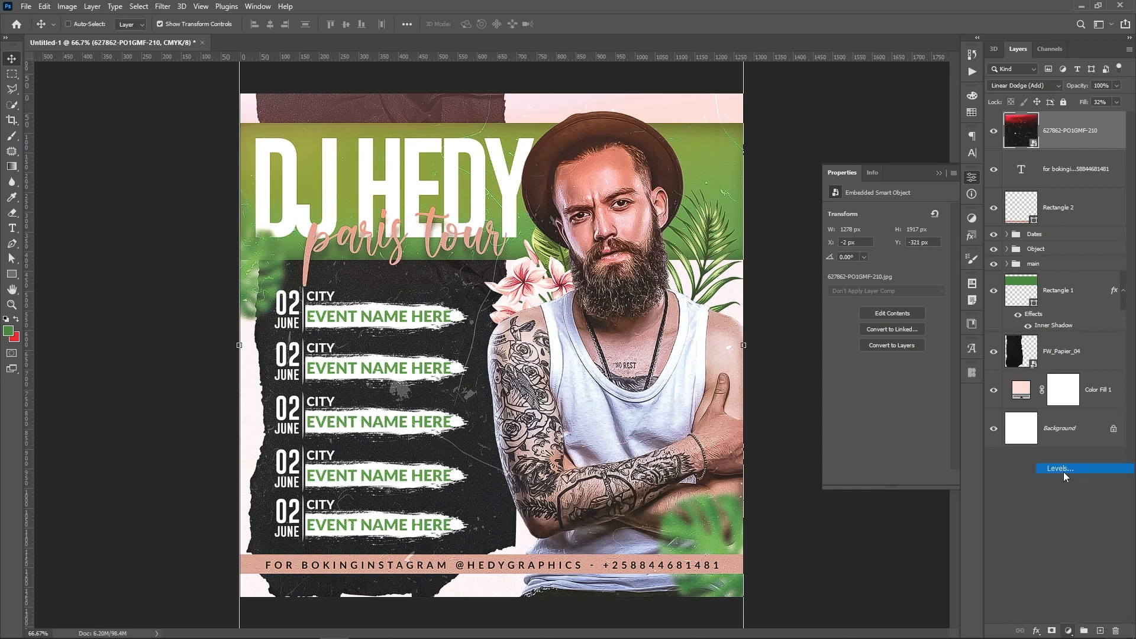
left_click_drag(844, 298, 867, 304)
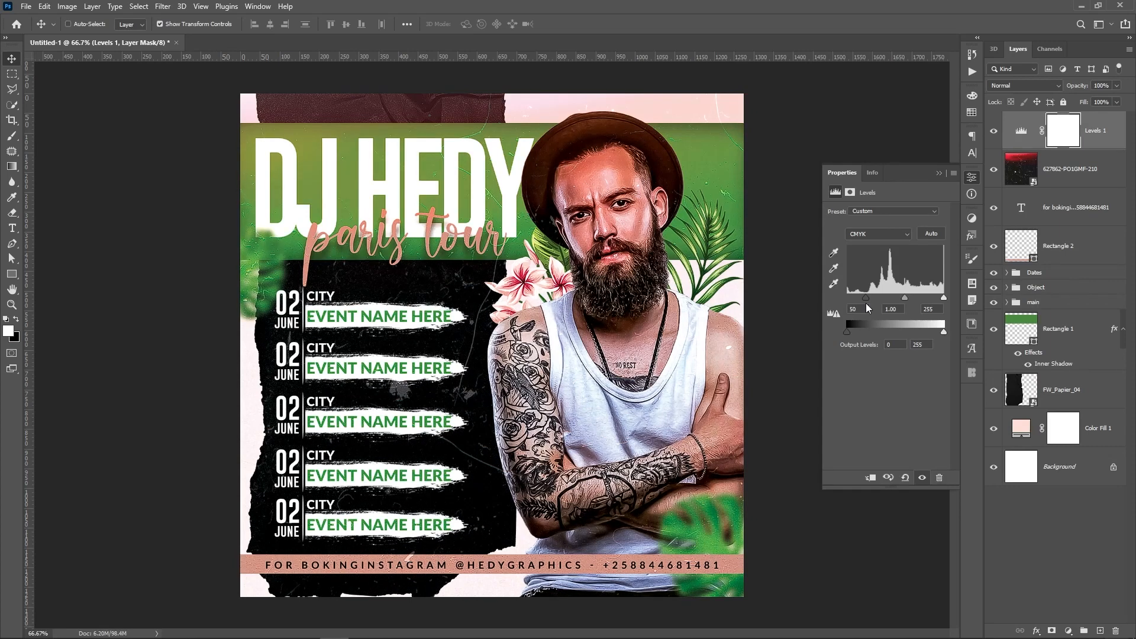
left_click_drag(940, 297, 938, 296)
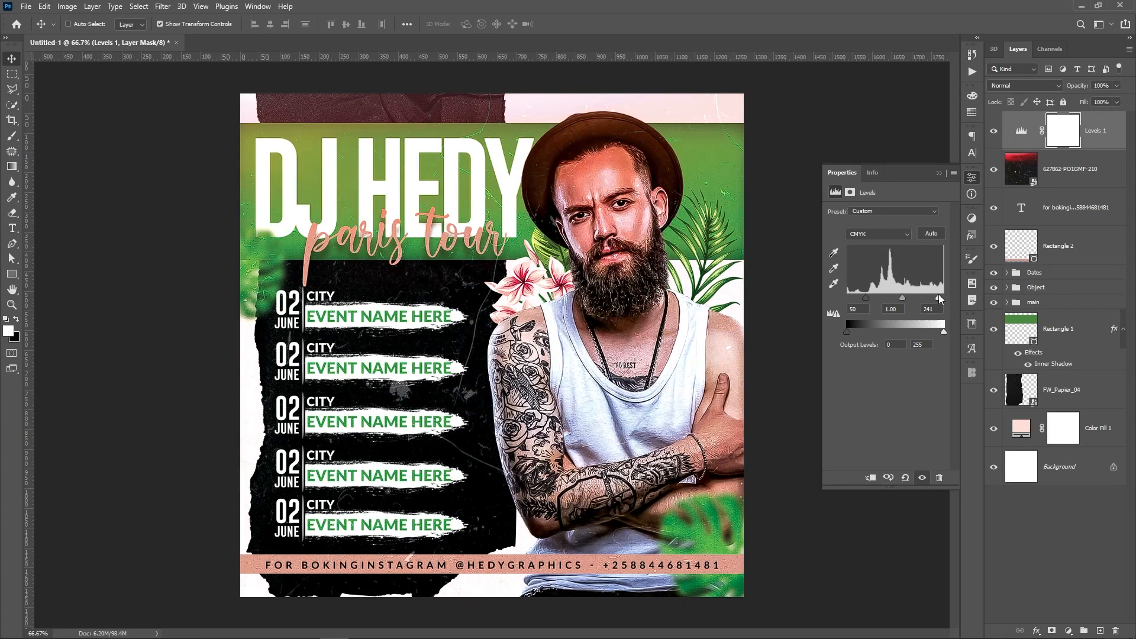
left_click(1077, 175)
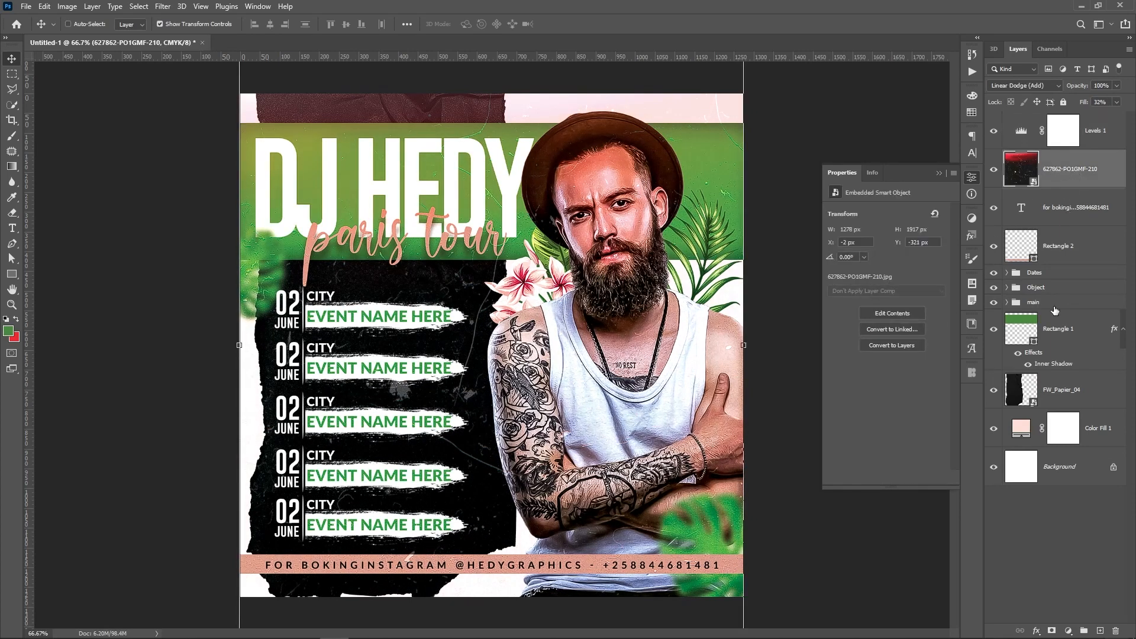
Add a Channel Mixer on the Magenta output with Cyan +15 and Magenta +106, then compare before/after
left_click(1068, 631)
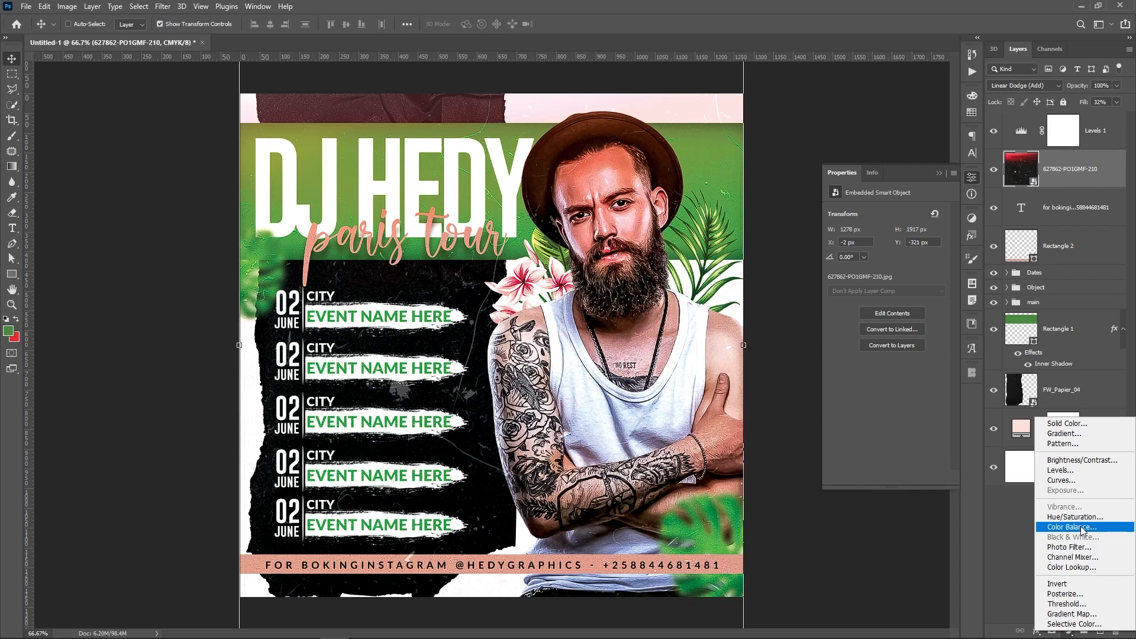
left_click(1072, 557)
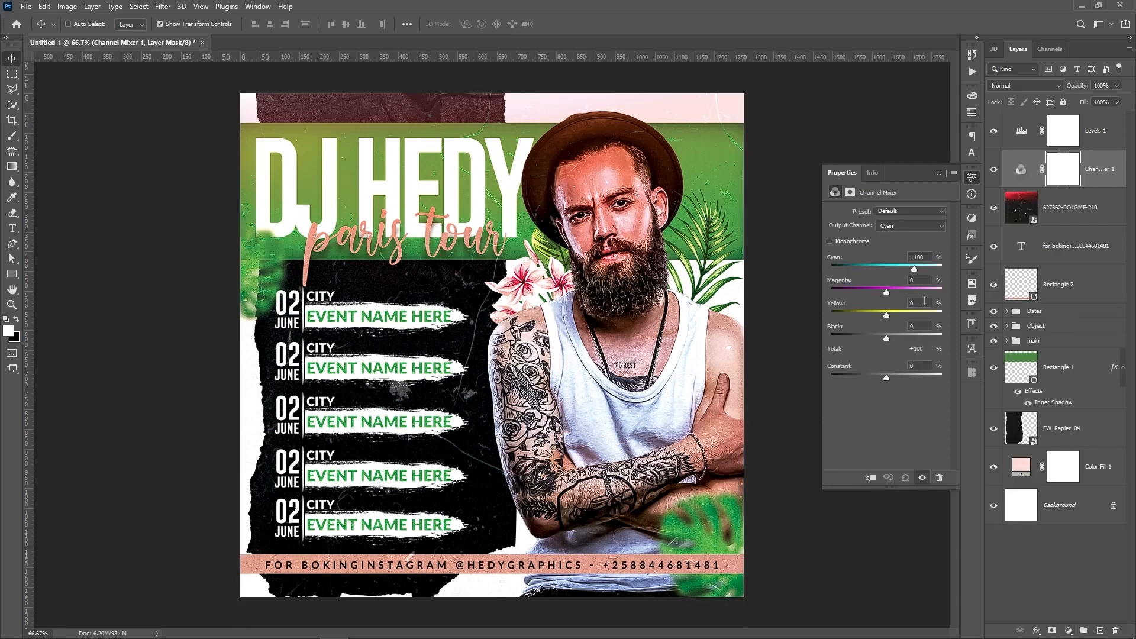
left_click(894, 225)
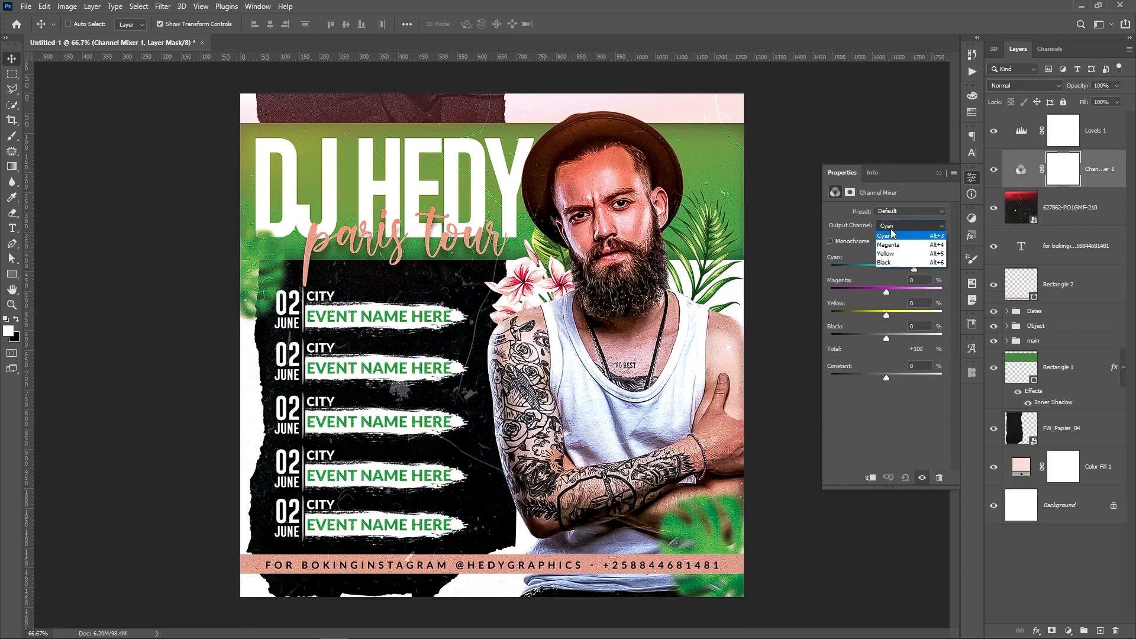
left_click(895, 245)
left_click(890, 267)
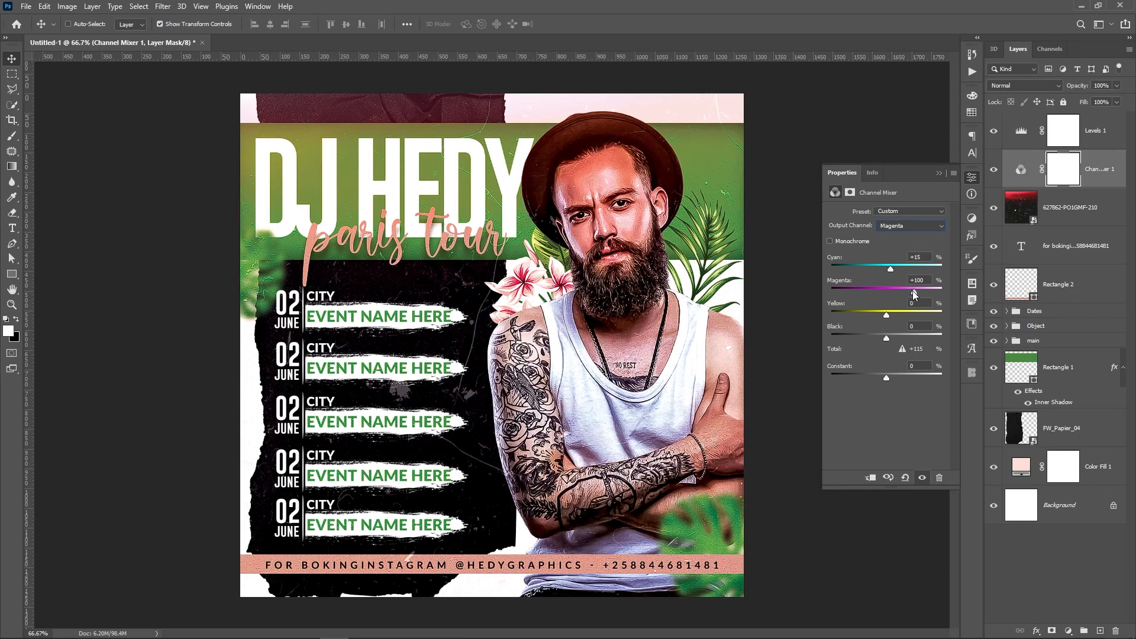
left_click_drag(915, 291, 887, 313)
left_click(994, 170)
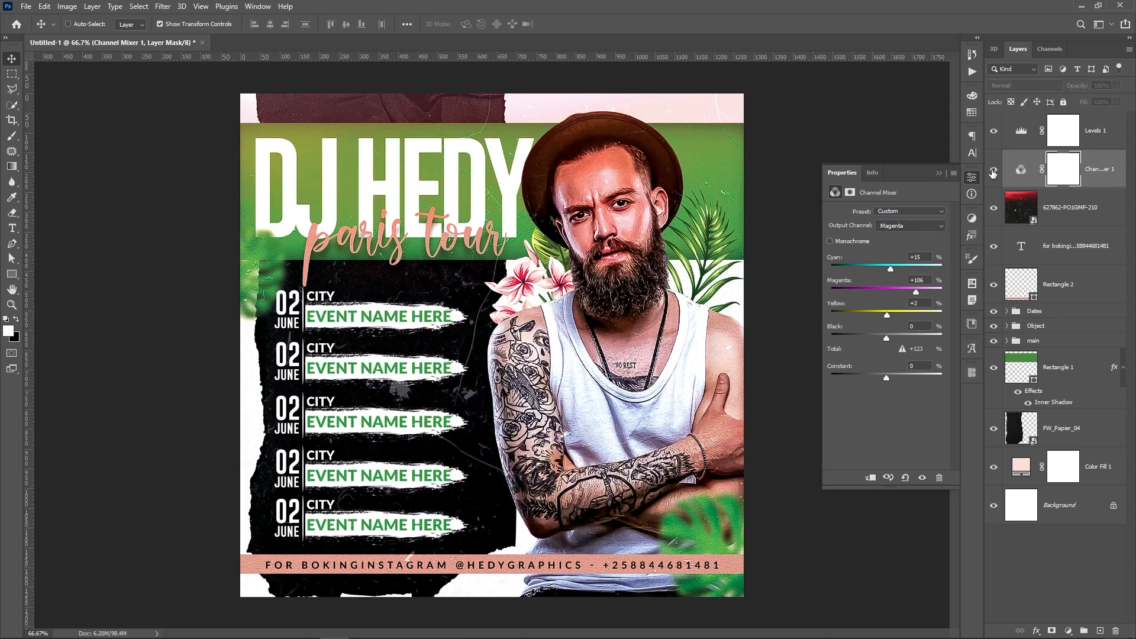
left_click(993, 171)
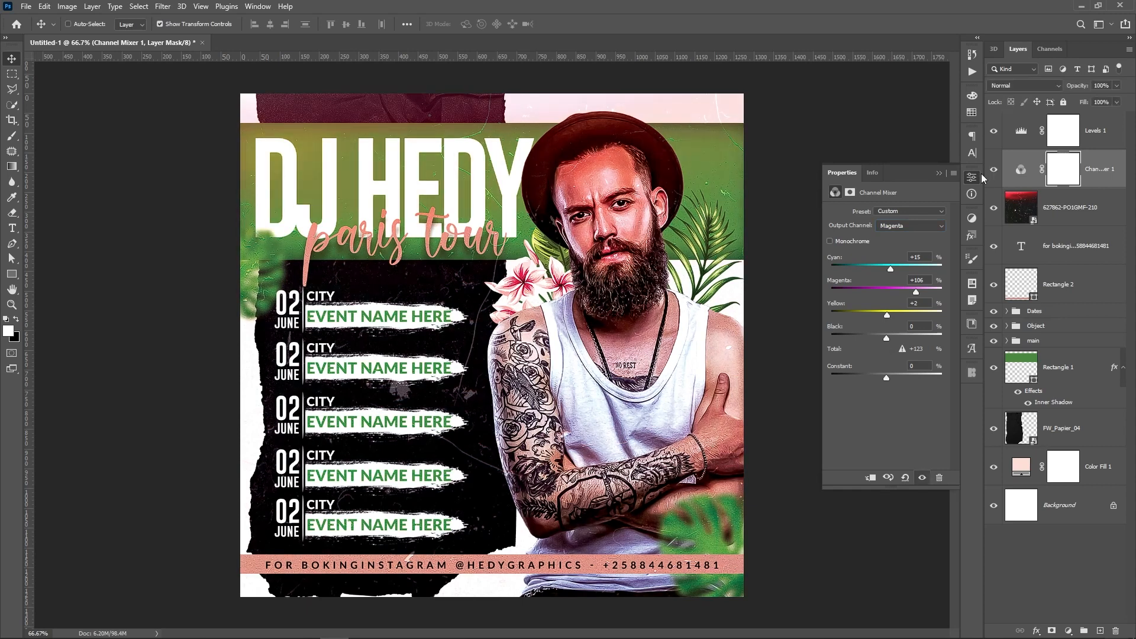
Group the adjustment layers and the texture layer into a folder named Adjustments
left_click(1096, 144)
left_click(1086, 208, "shift")
key("ctrl+g")
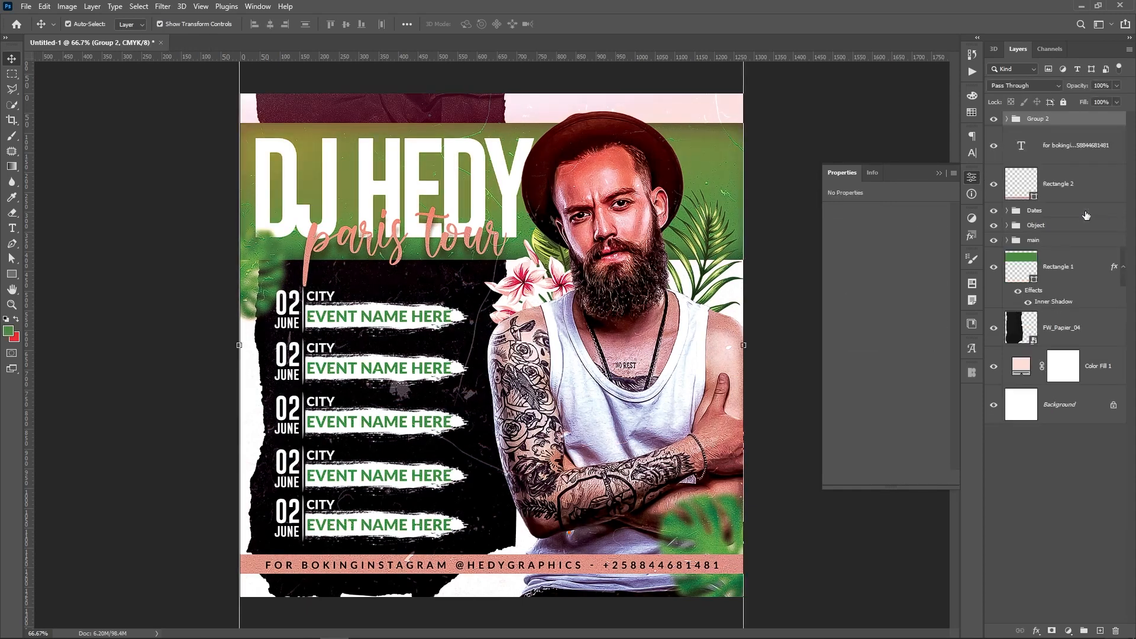
double_click(1038, 118)
type("A")
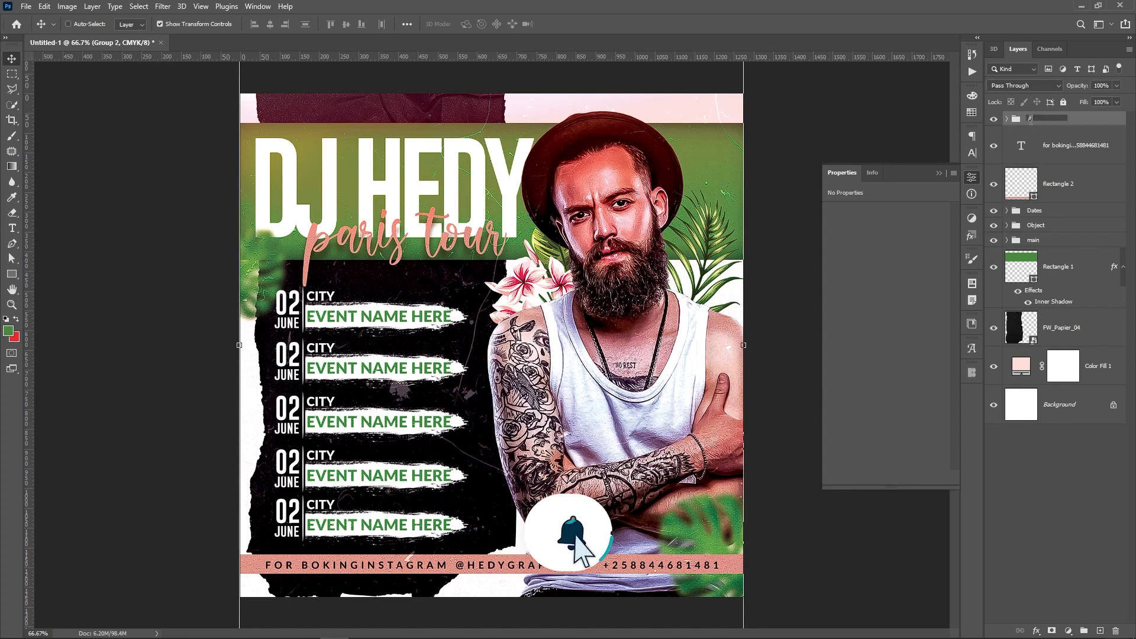
type("djustm")
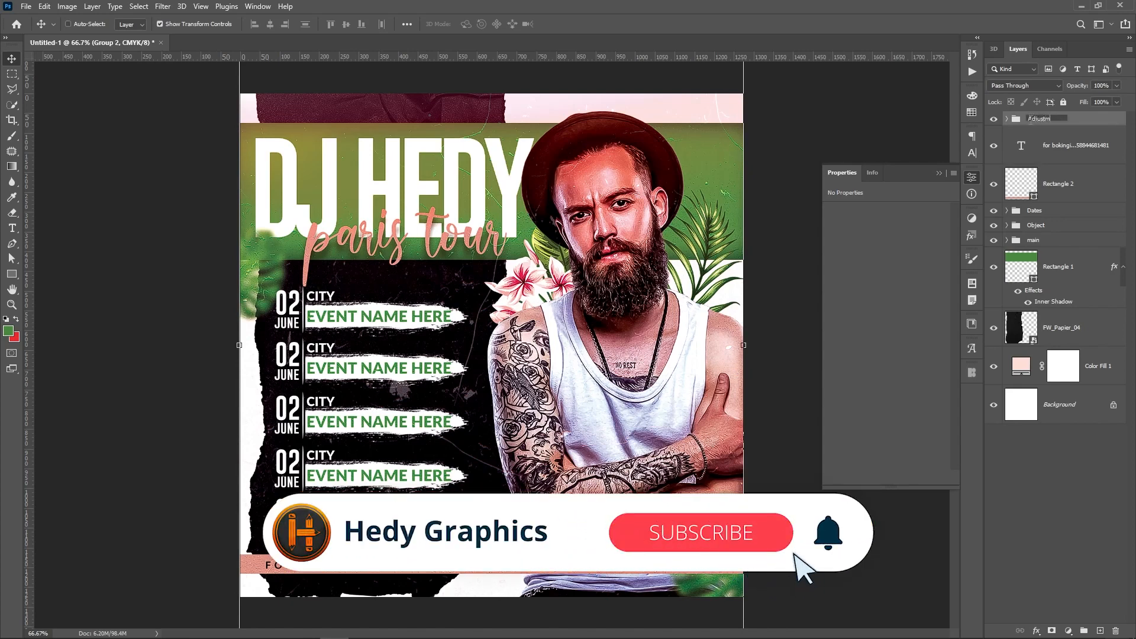
type("ents")
key("Return")
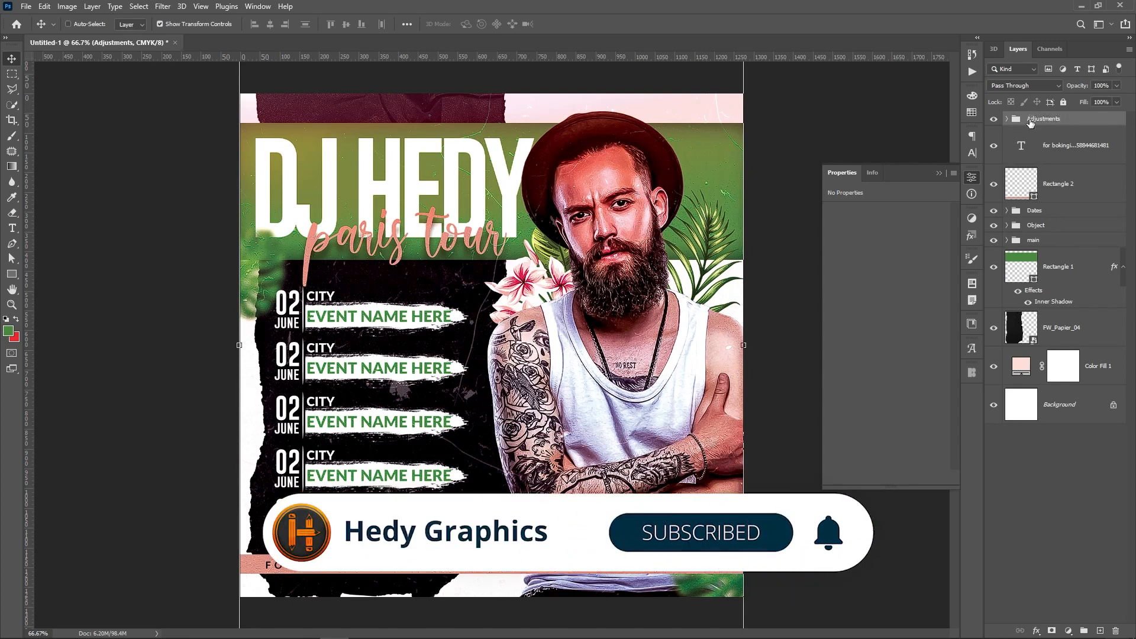
Group the booking text, Rectangle 2 and the Dates group into a folder named Text
left_click(1069, 153)
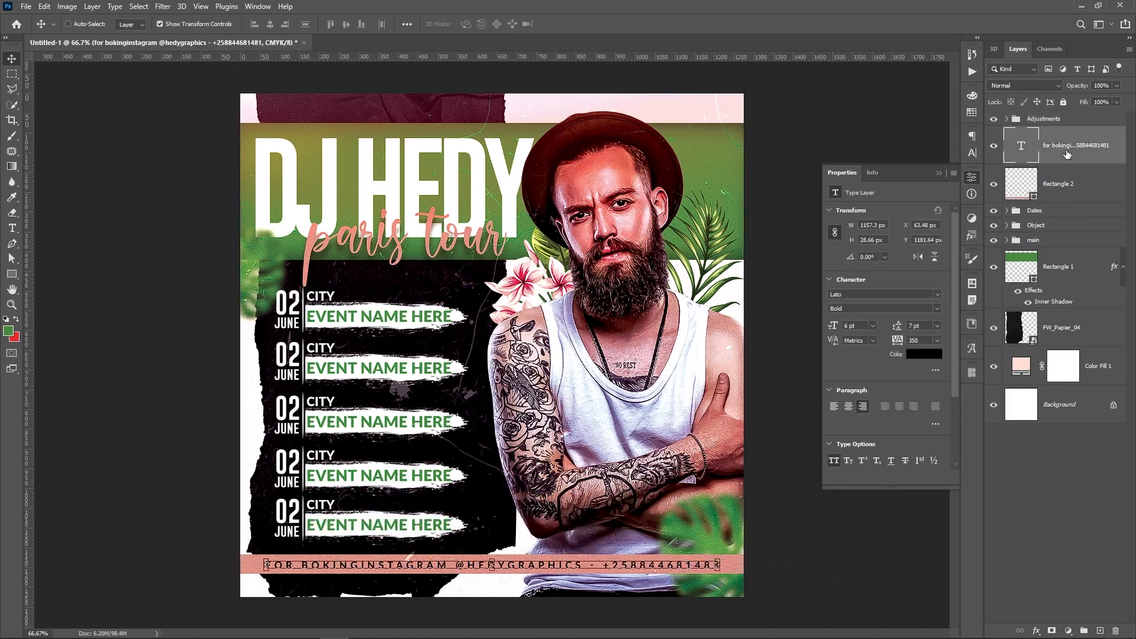
left_click(1076, 191)
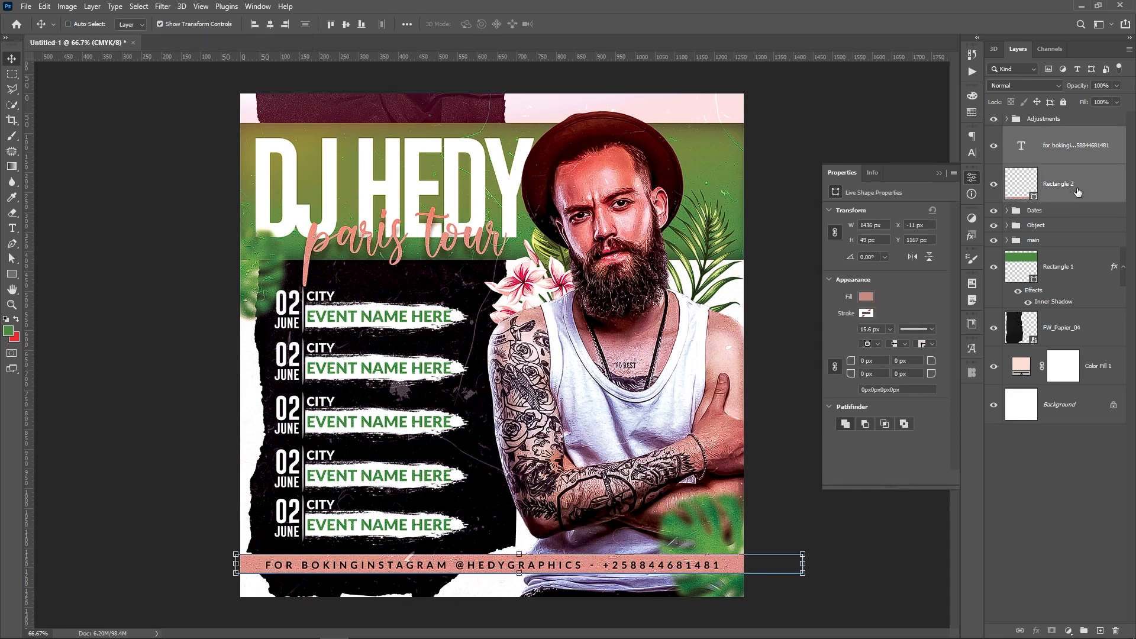
left_click(1077, 218, "ctrl")
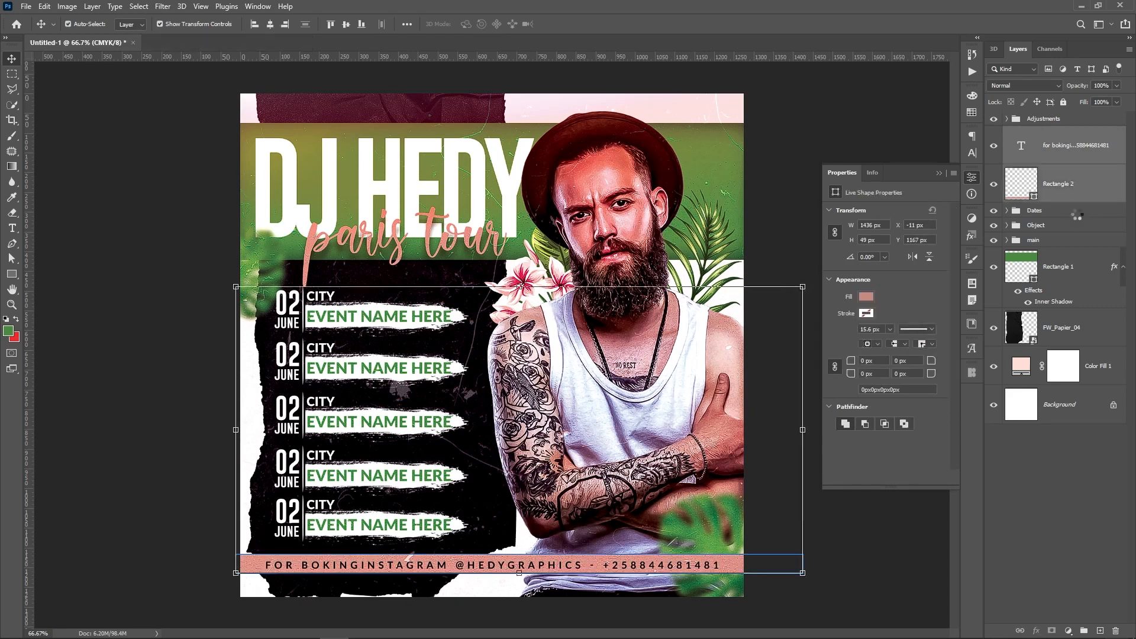
key("ctrl+g")
double_click(1040, 134)
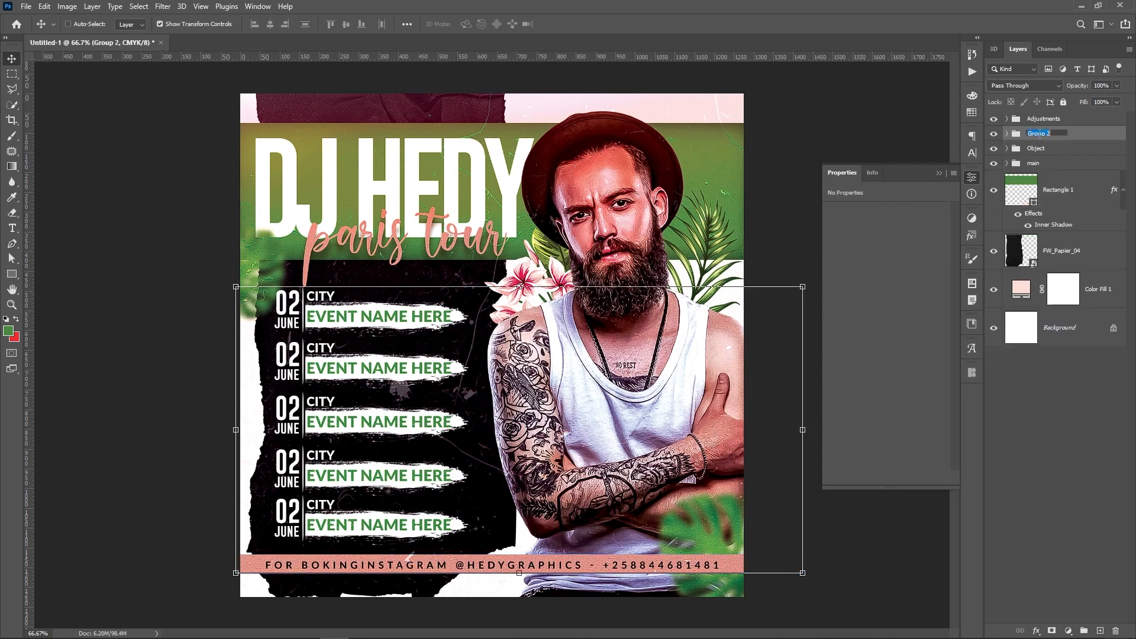
type("Text")
key("Return")
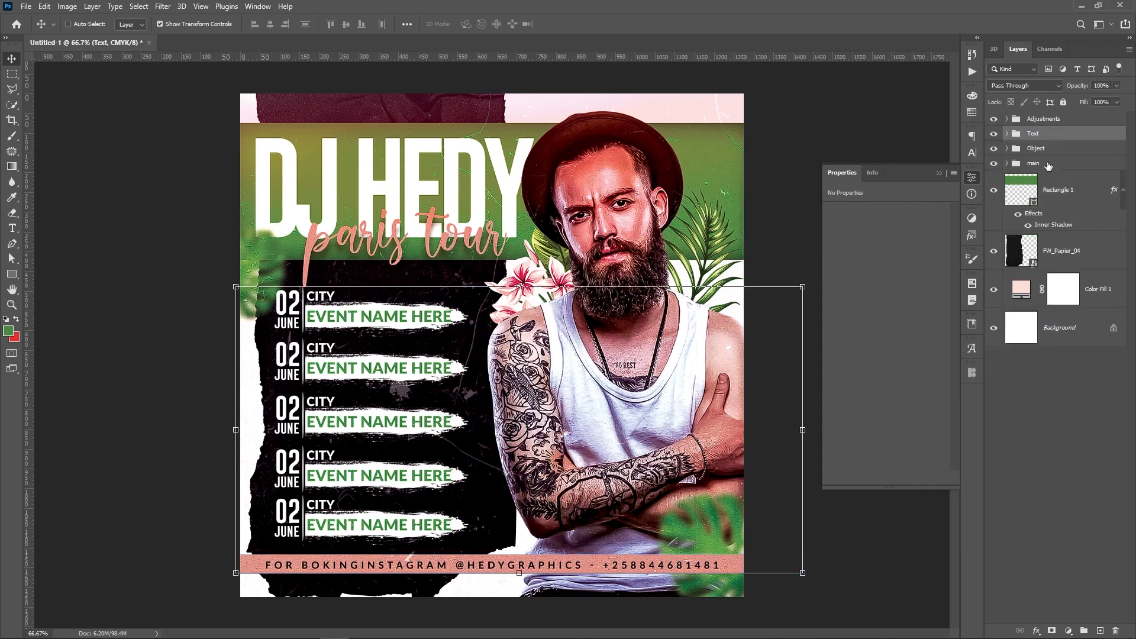
Group Rectangle 1 down through Color Fill 1 into a folder named Background
left_click(1065, 190)
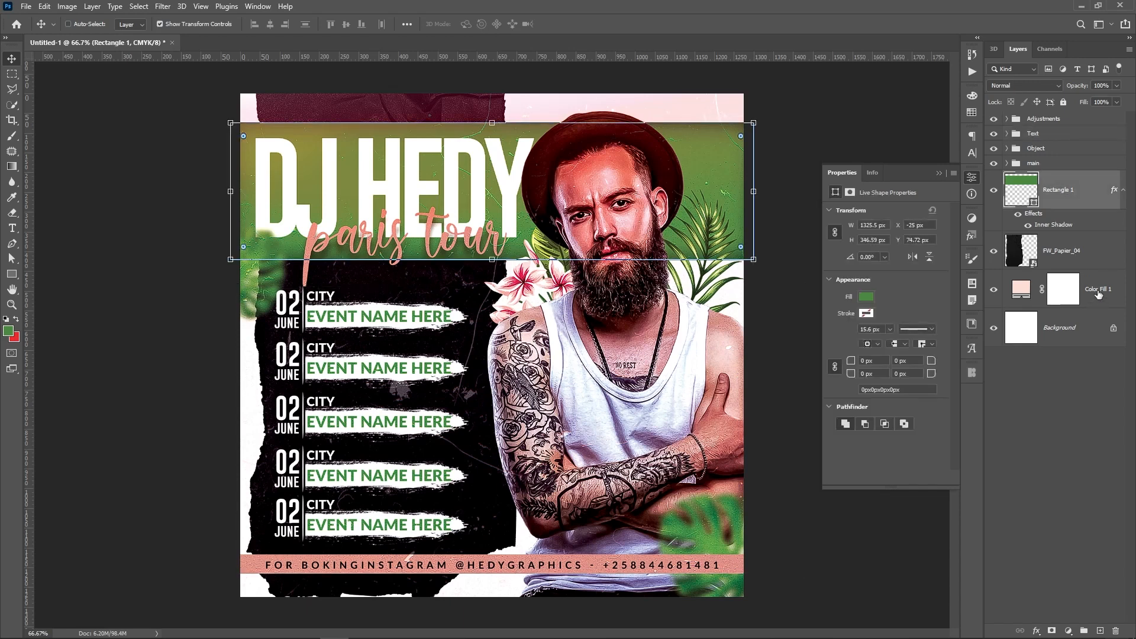
left_click(1098, 291, "shift")
key("ctrl+g")
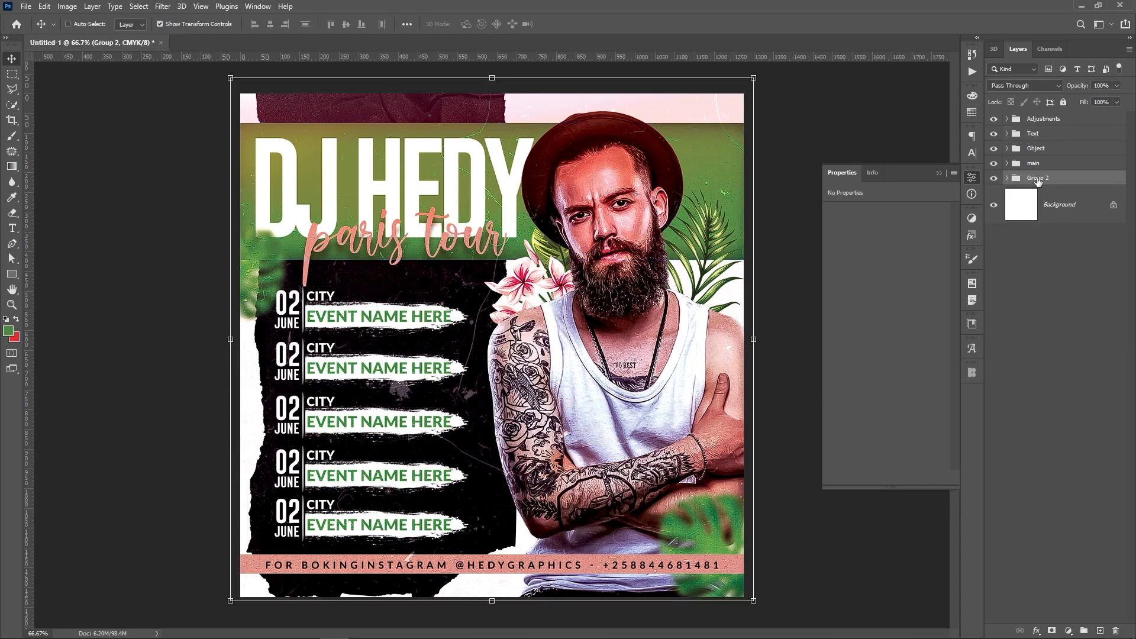
double_click(1038, 177)
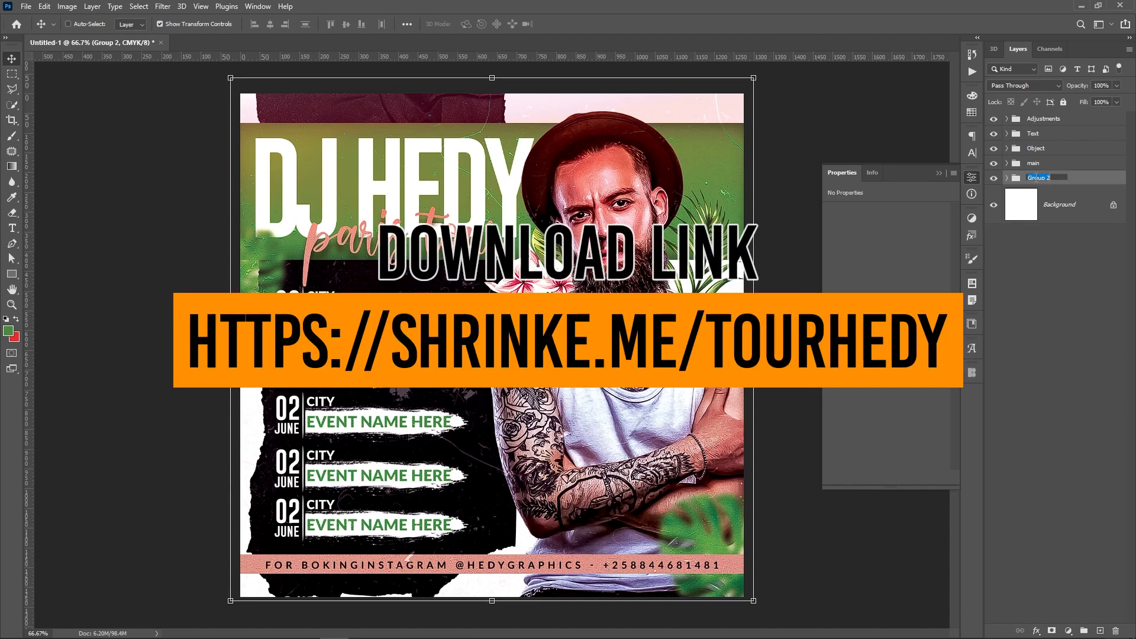
type("Background")
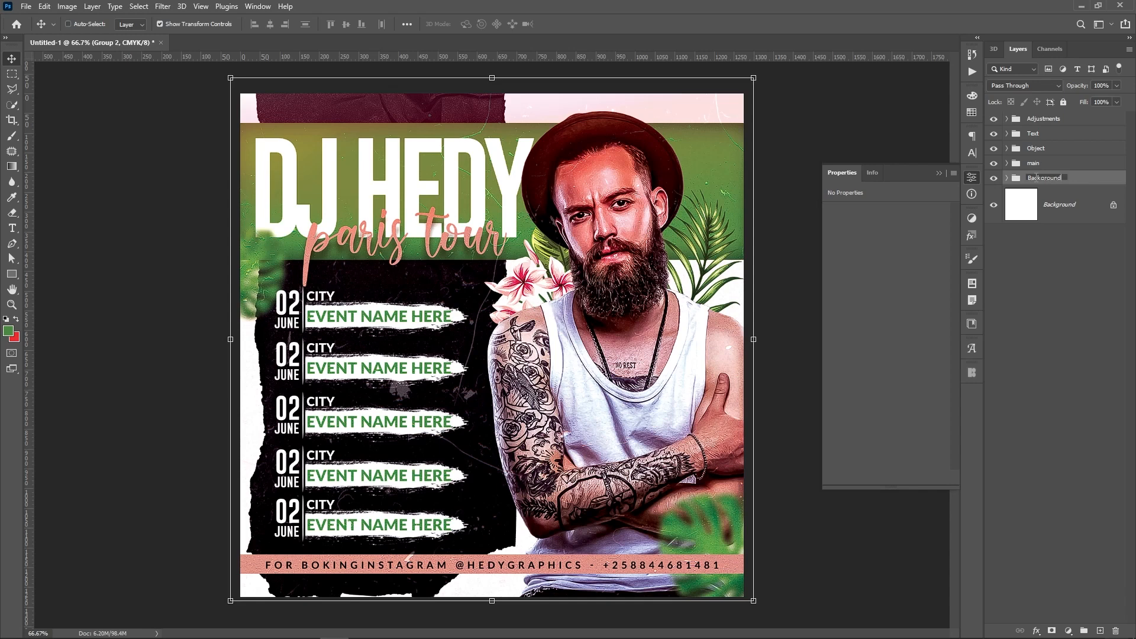
key("Return")
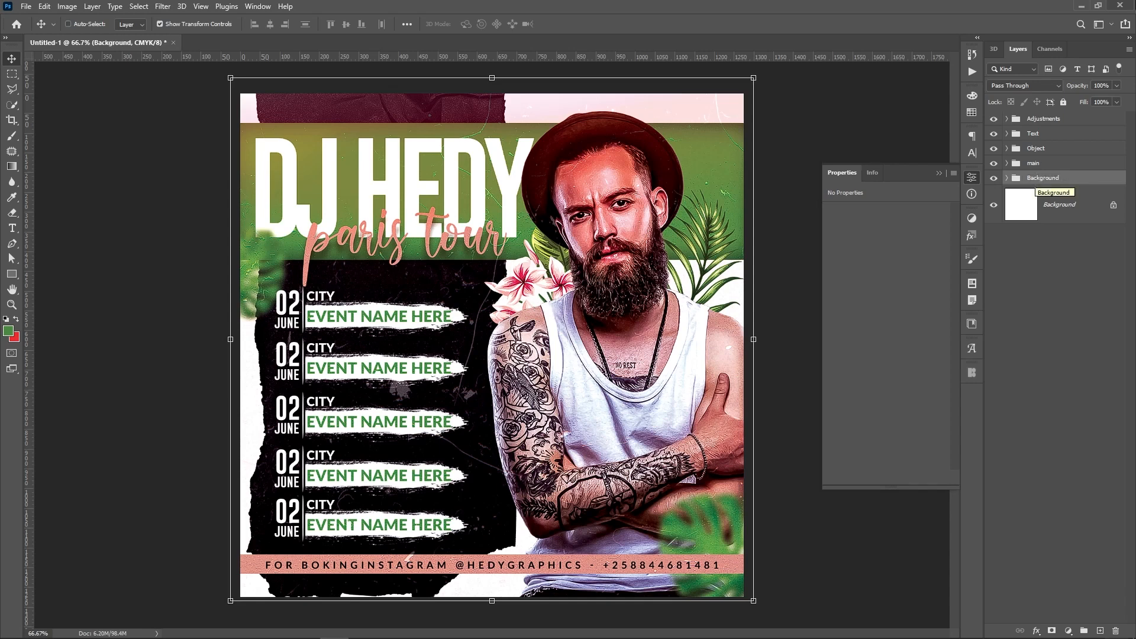
Deselect all layers and hide the interface to preview the finished poster
left_click(1084, 280)
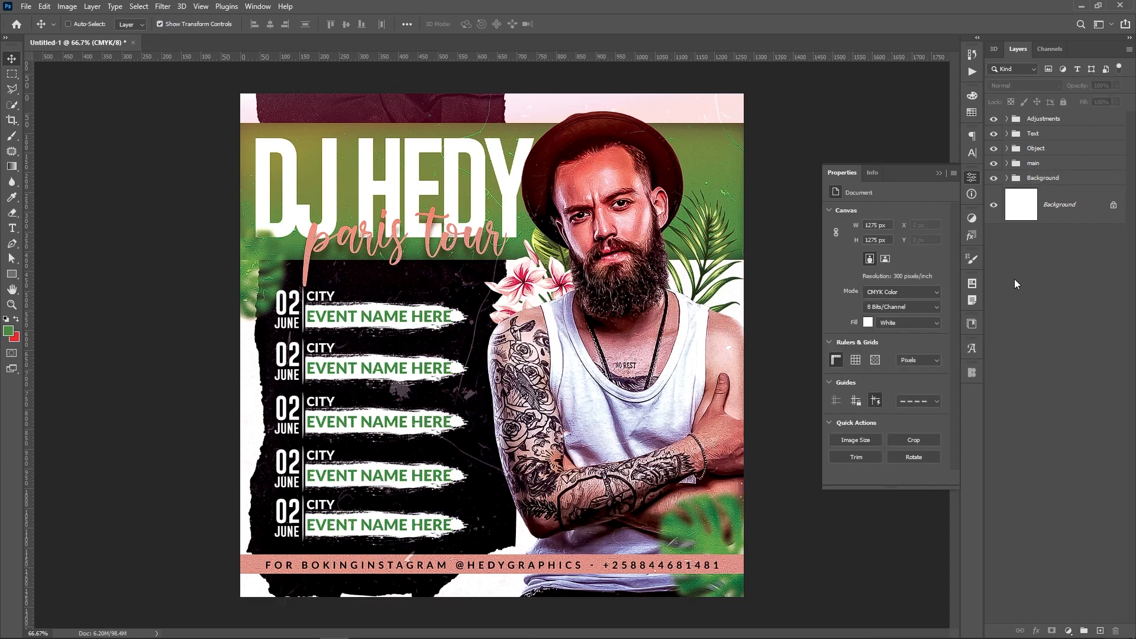
key("Tab")
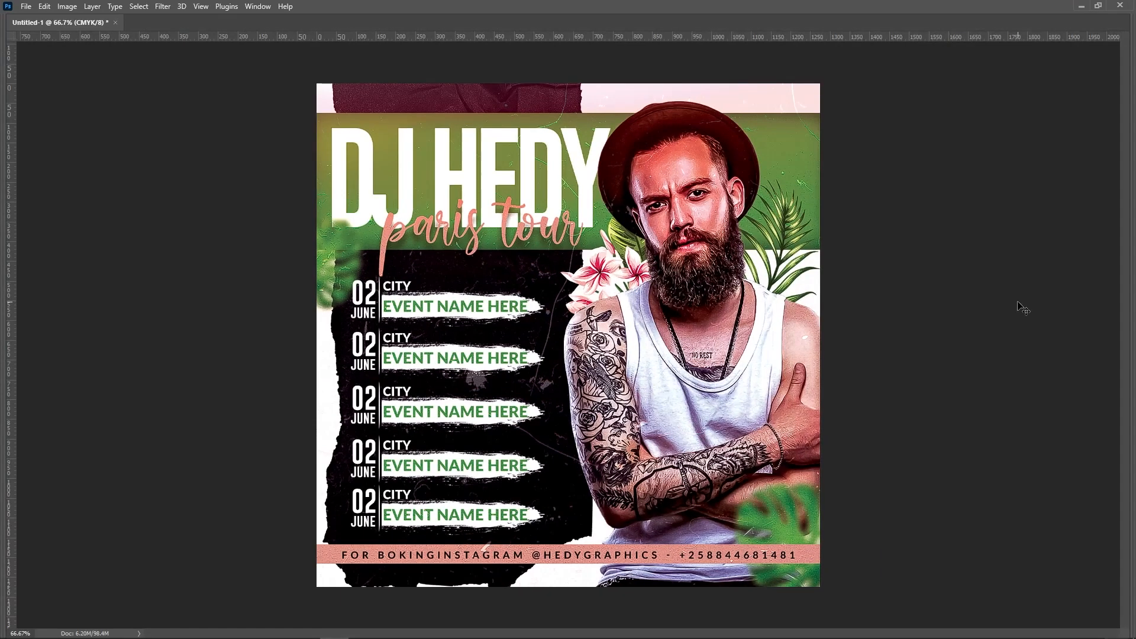
scroll(1022, 308, "up", 3)
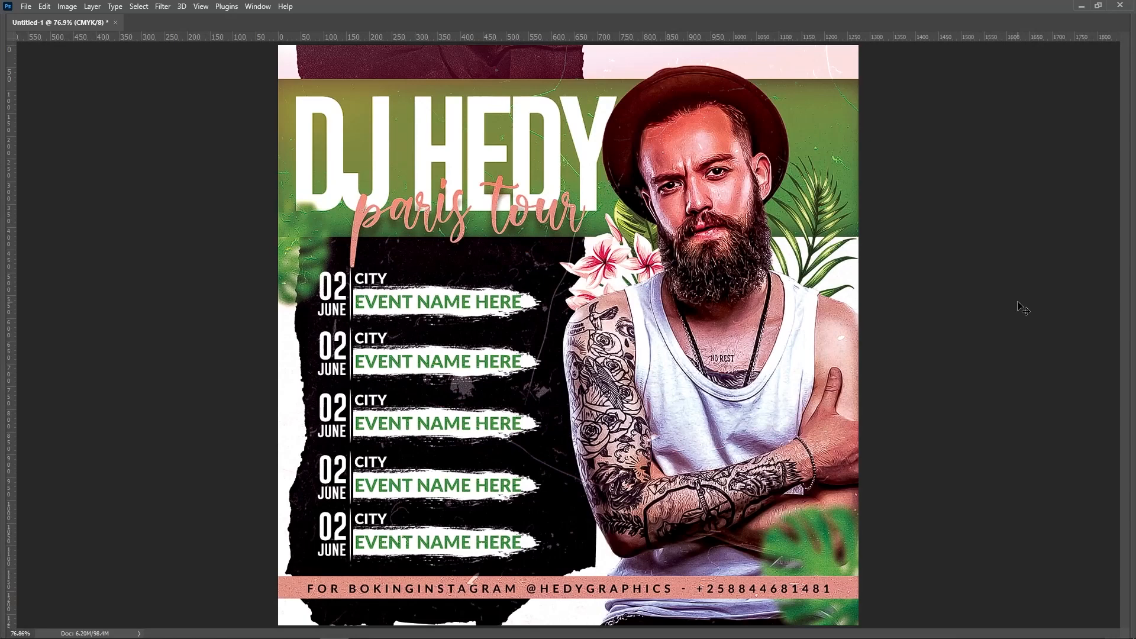